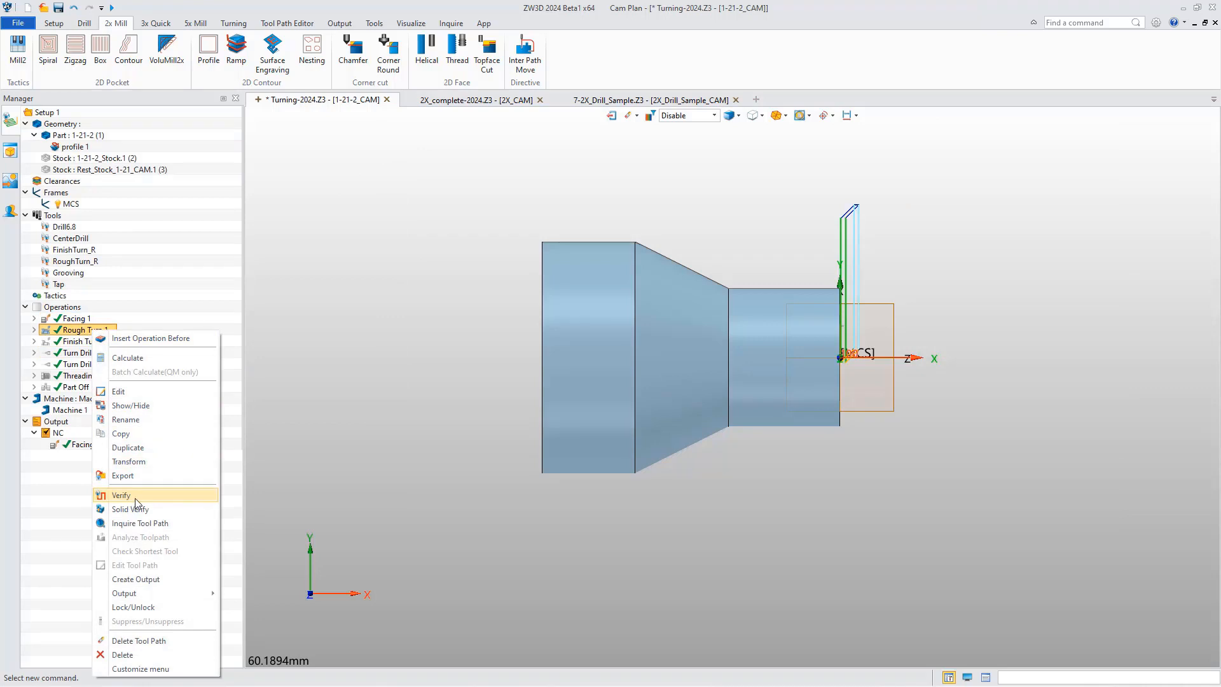
# Try to verify the Rough Turn 1 toolpath and check the resulting alert in the output message log.
pyautogui.click(129, 499)
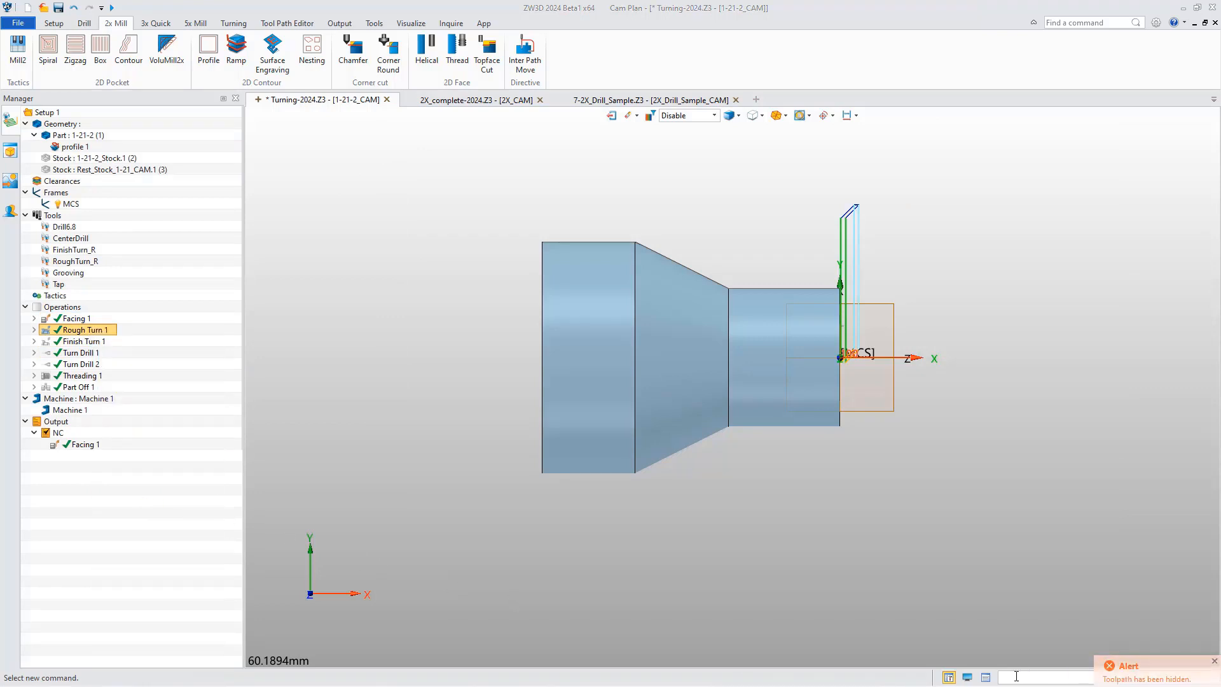
pyautogui.click(985, 678)
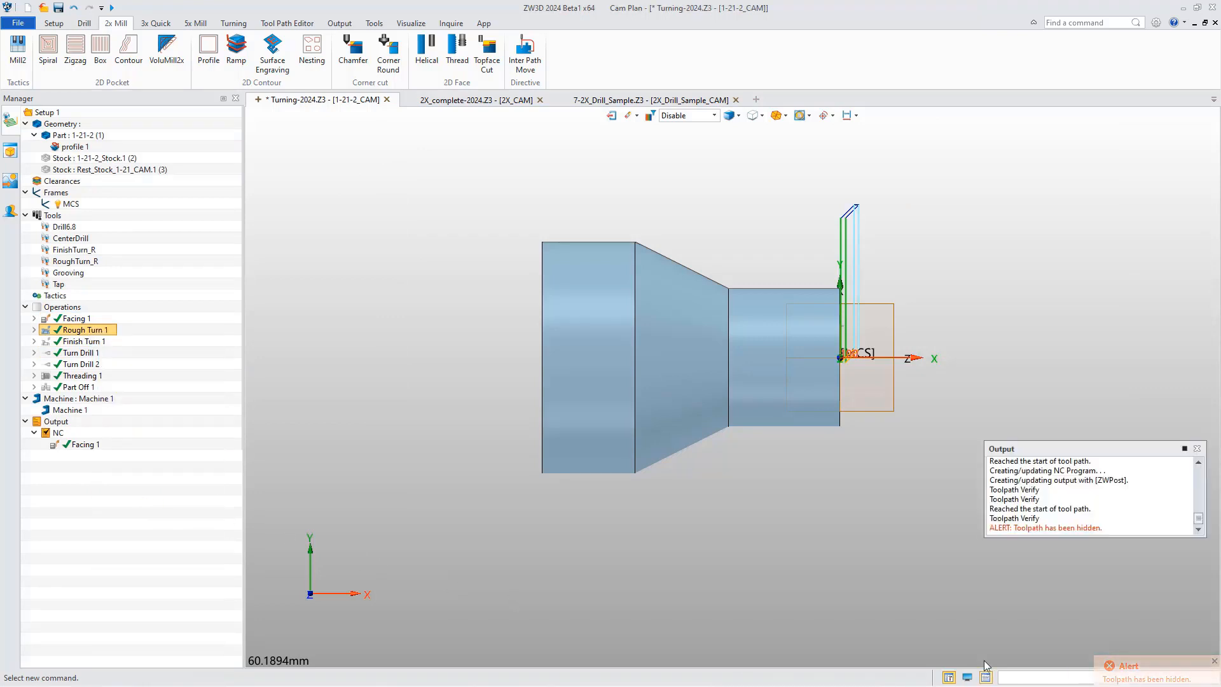
pyautogui.click(1198, 450)
# Start toolpath verification for the Facing 1 operation and advance the tool through its motions one step at a time.
pyautogui.rightClick(75, 317)
pyautogui.click(108, 484)
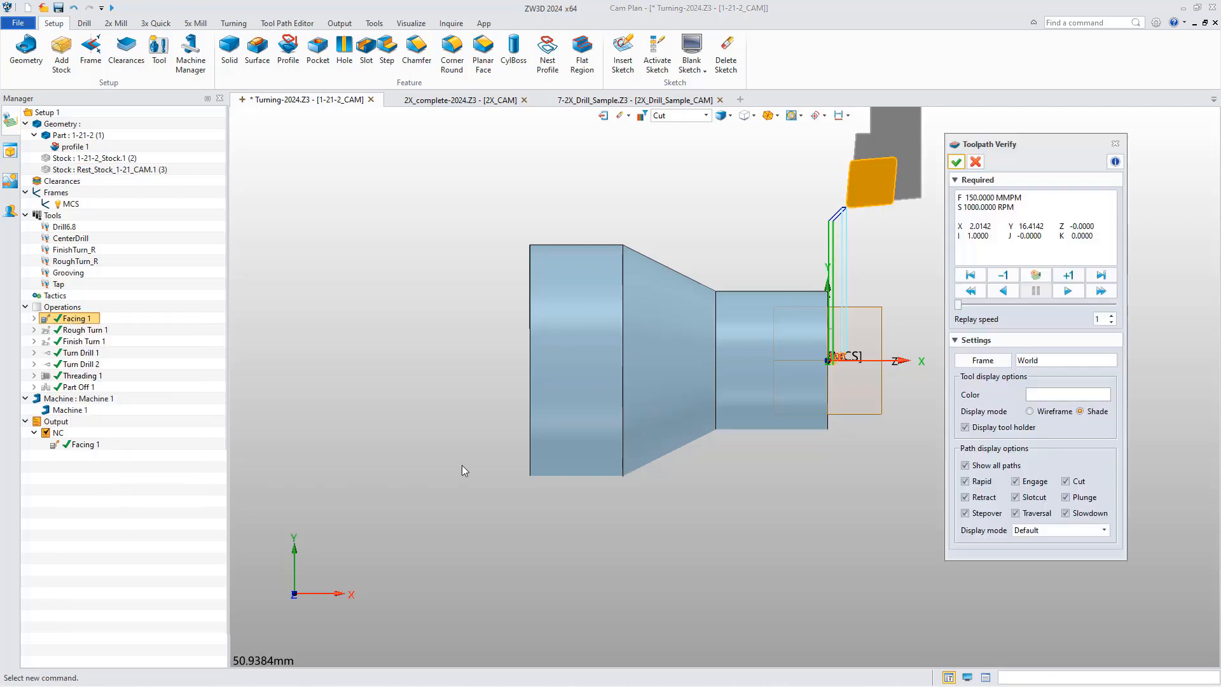
pyautogui.click(1066, 276)
pyautogui.click(1066, 276)
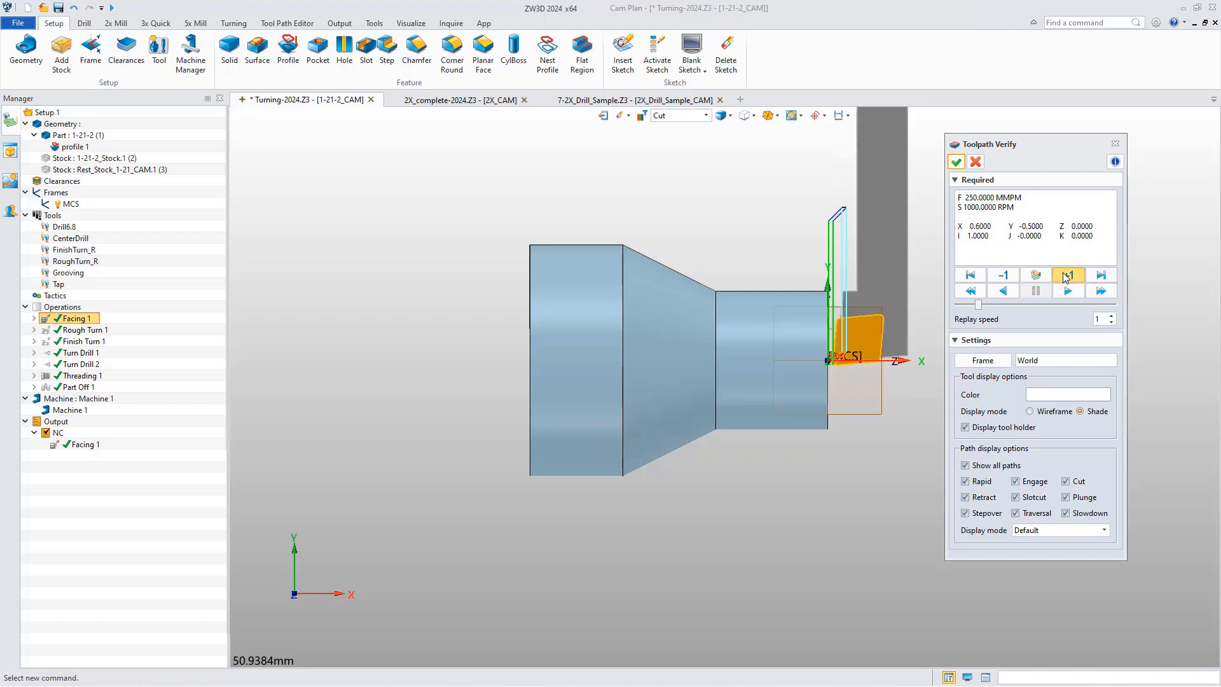
pyautogui.click(1066, 275)
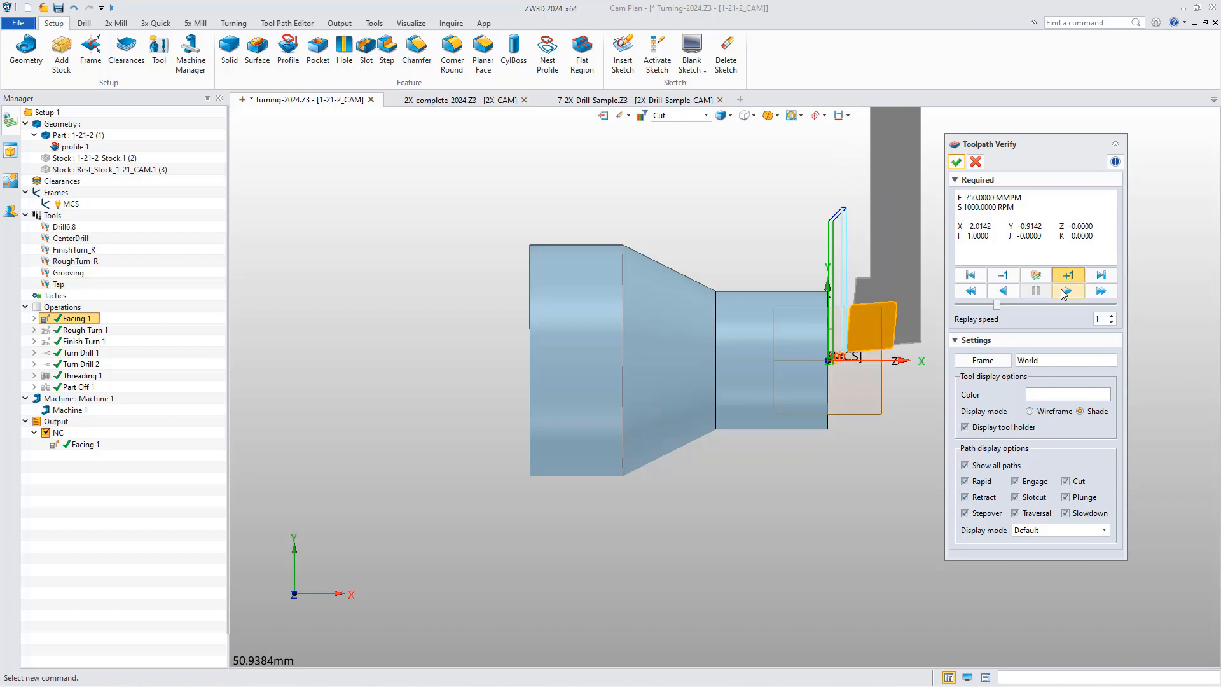
# Replay the Facing 1 toolpath forward and in reverse, including jumps to its end and back to its start.
pyautogui.click(1066, 291)
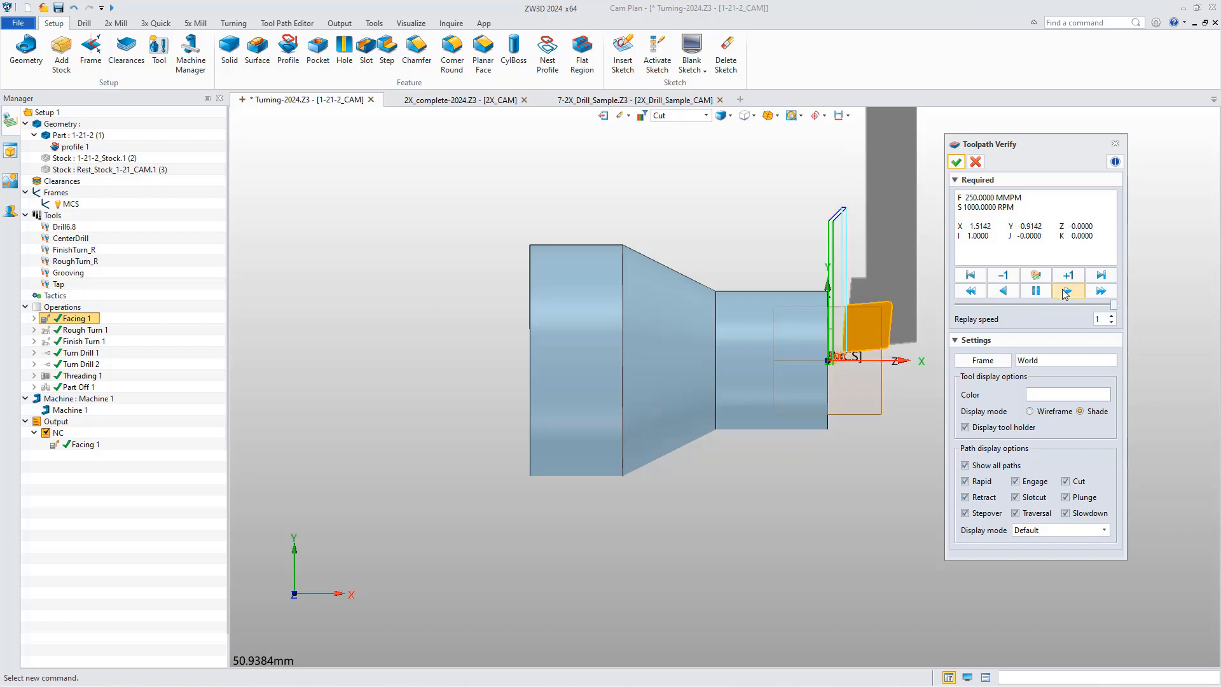
pyautogui.click(1060, 292)
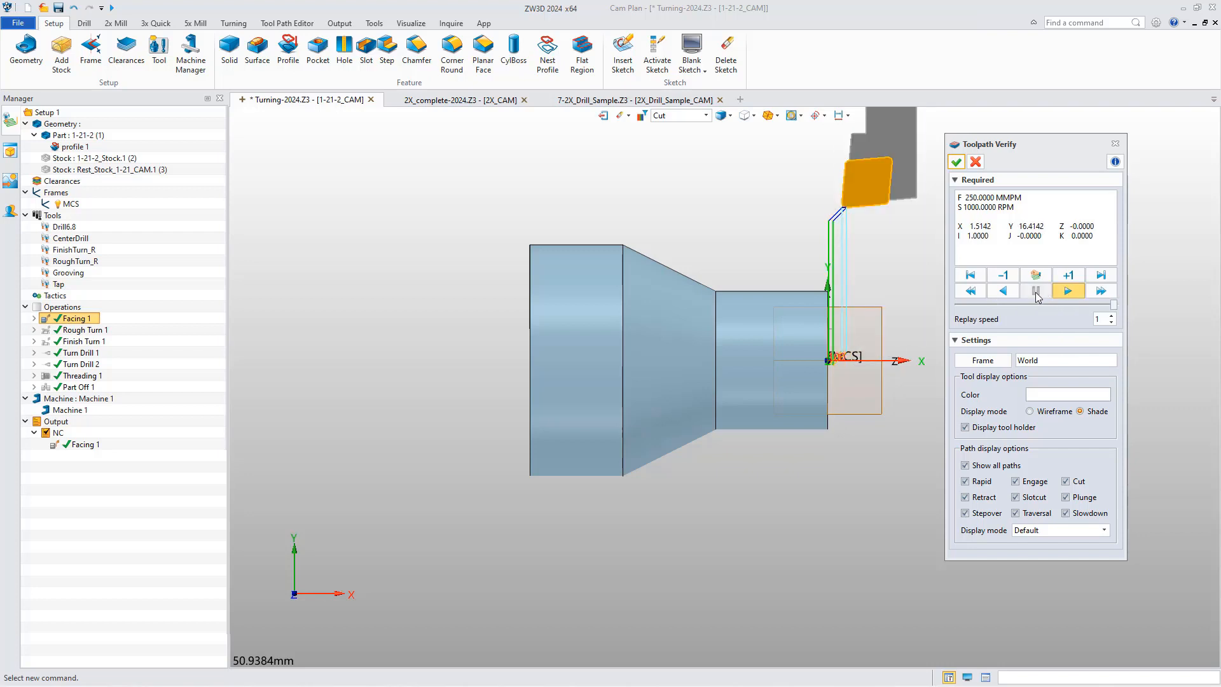
pyautogui.click(1005, 291)
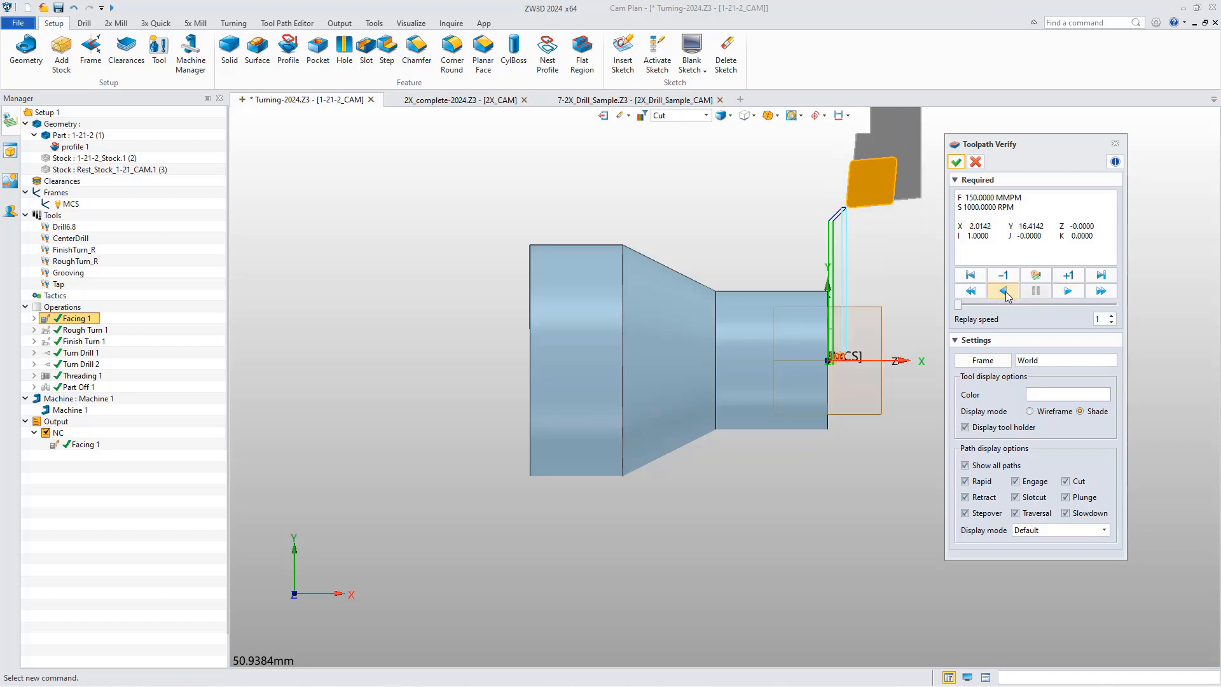
pyautogui.click(1093, 273)
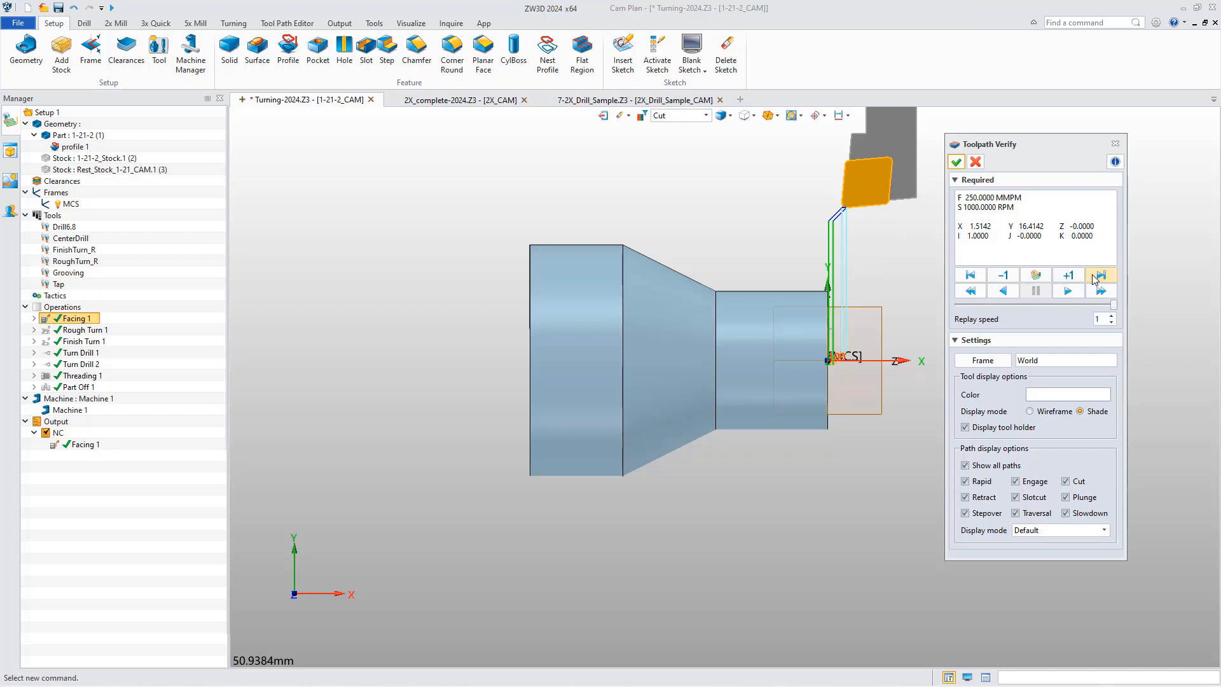
pyautogui.click(971, 276)
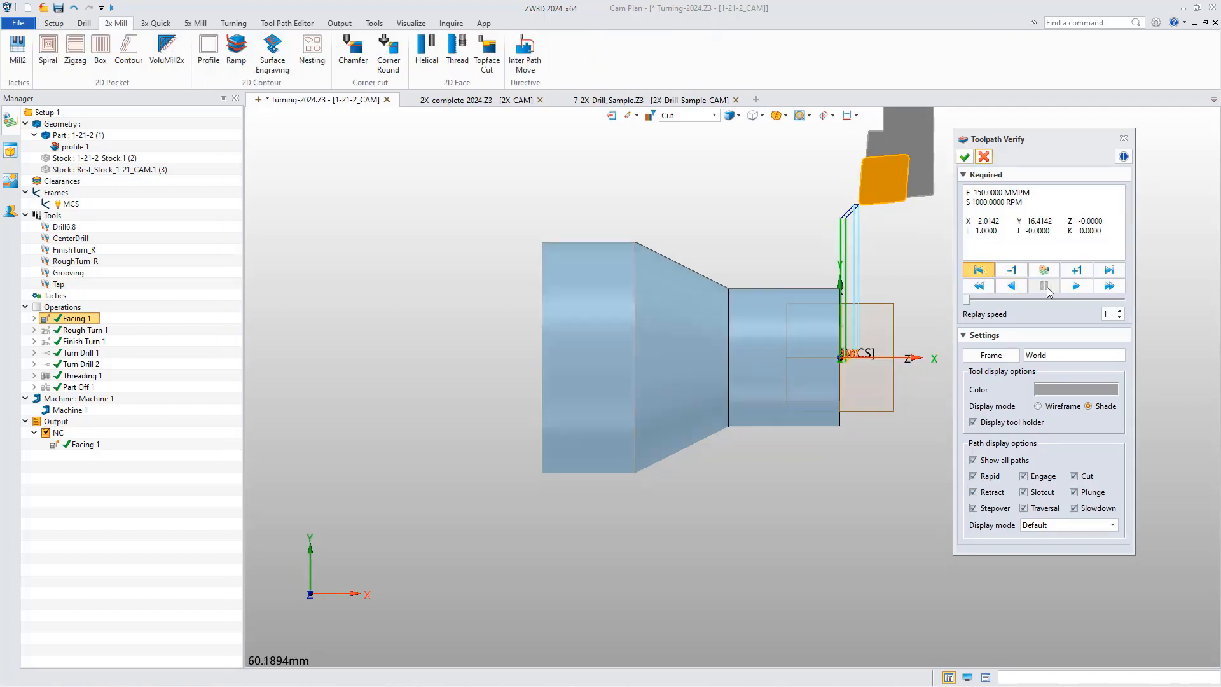
# Fast-forward the Facing 1 toolpath from its start and return the tool to the start of the path.
pyautogui.click(1075, 288)
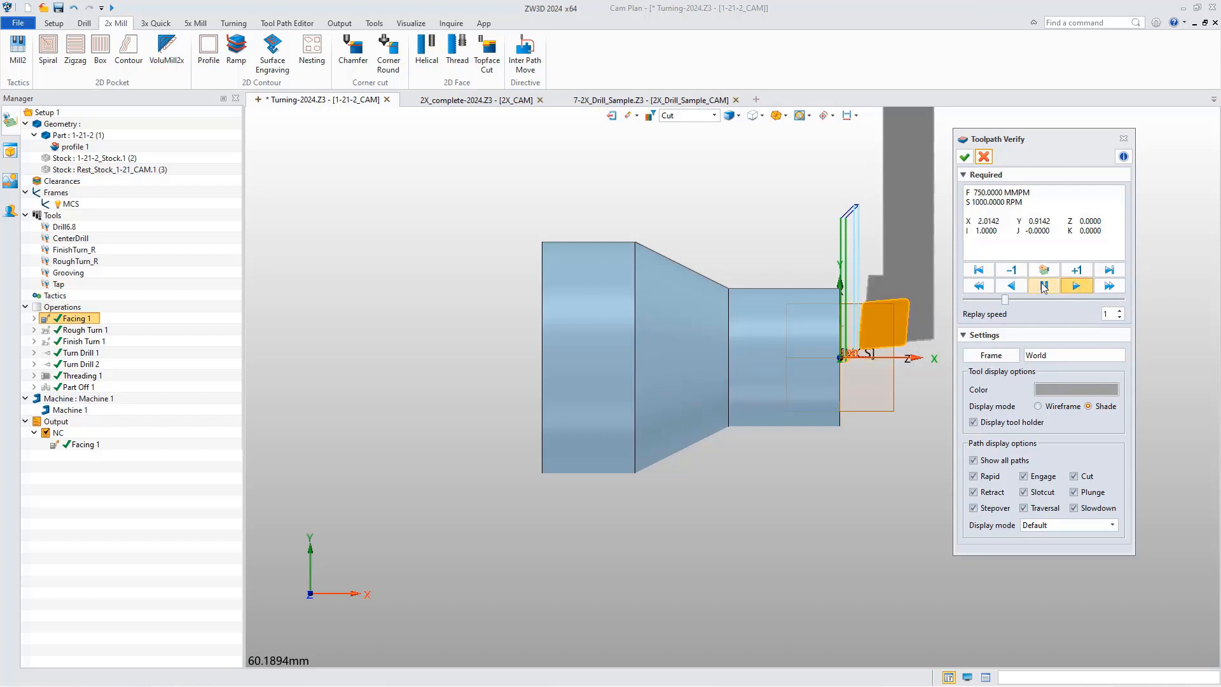
pyautogui.click(978, 269)
pyautogui.click(1114, 288)
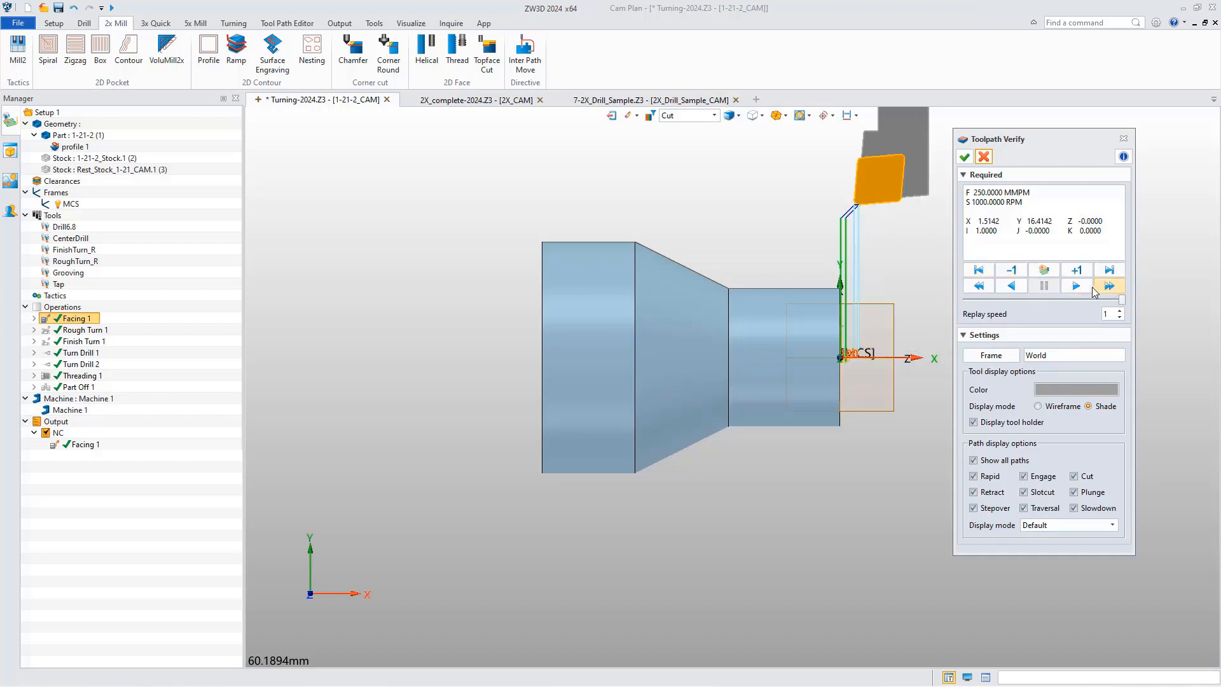
pyautogui.click(978, 270)
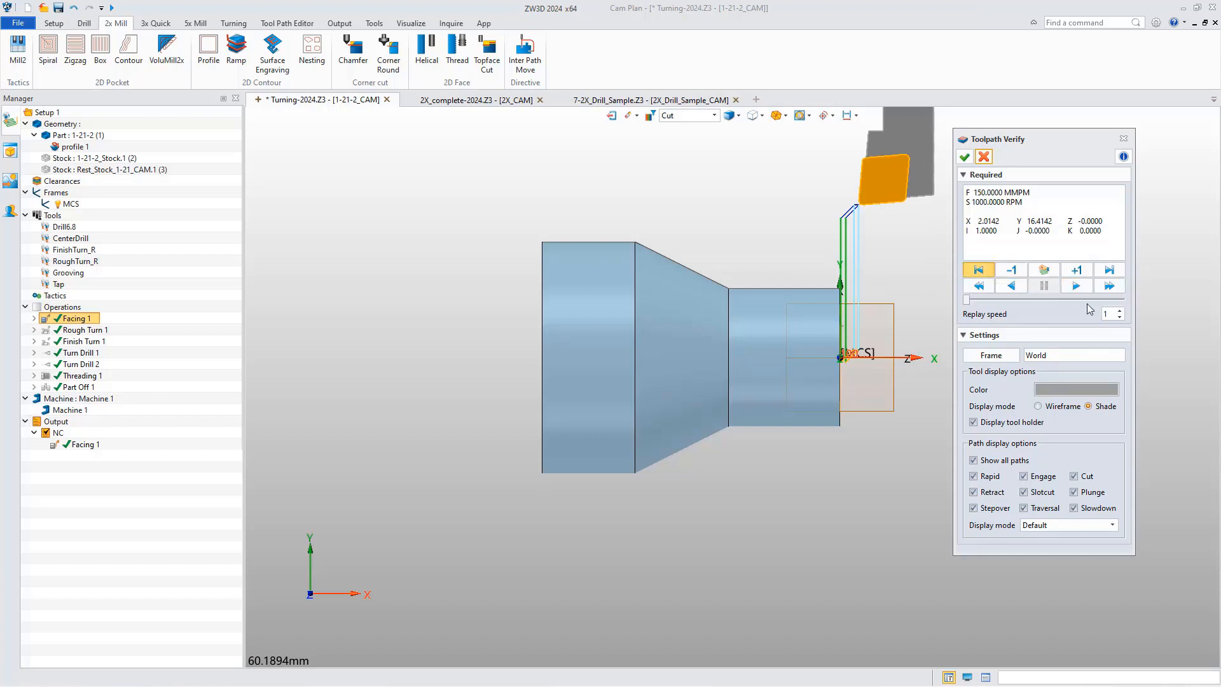
# Set the replay speed to 10 and replay the Facing 1 toolpath from its start.
pyautogui.click(1106, 314)
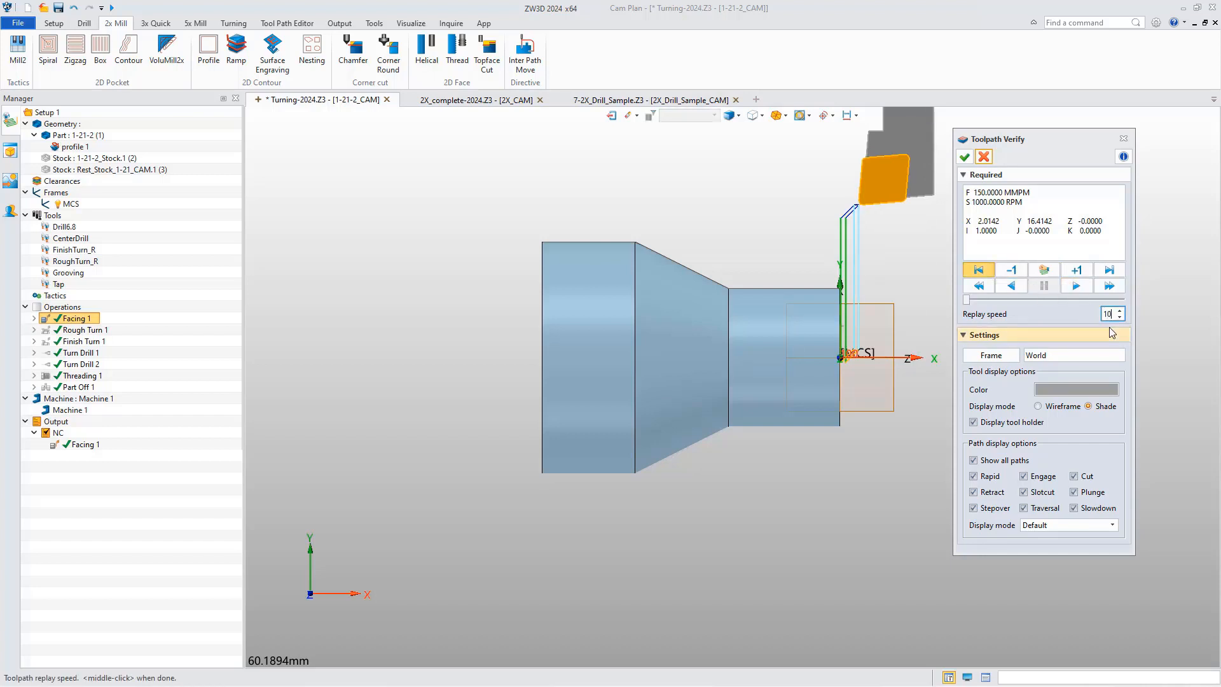
pyautogui.click(1075, 287)
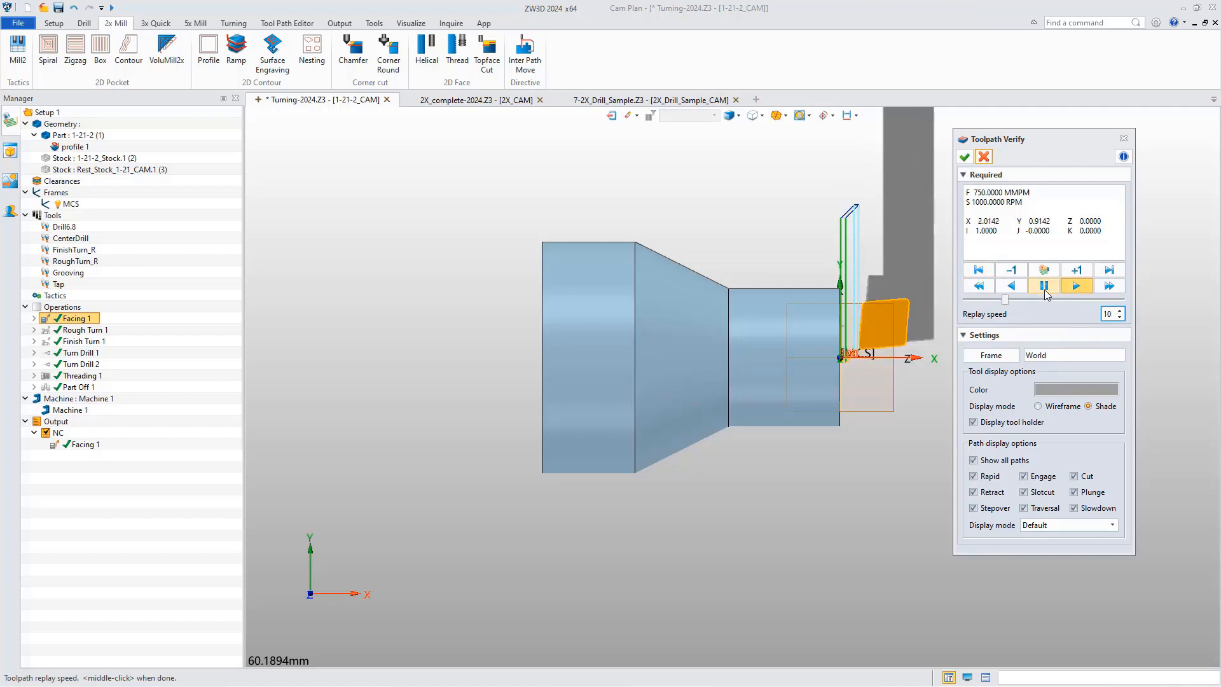
pyautogui.click(1043, 284)
pyautogui.click(982, 272)
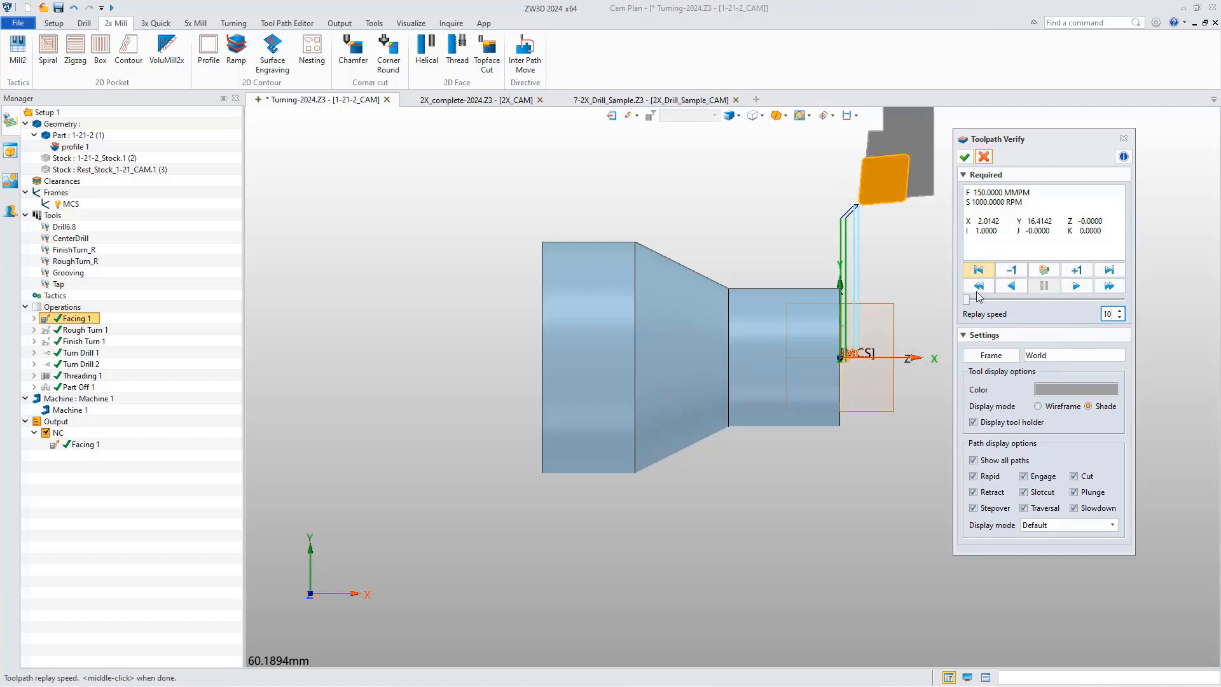
pyautogui.click(1076, 286)
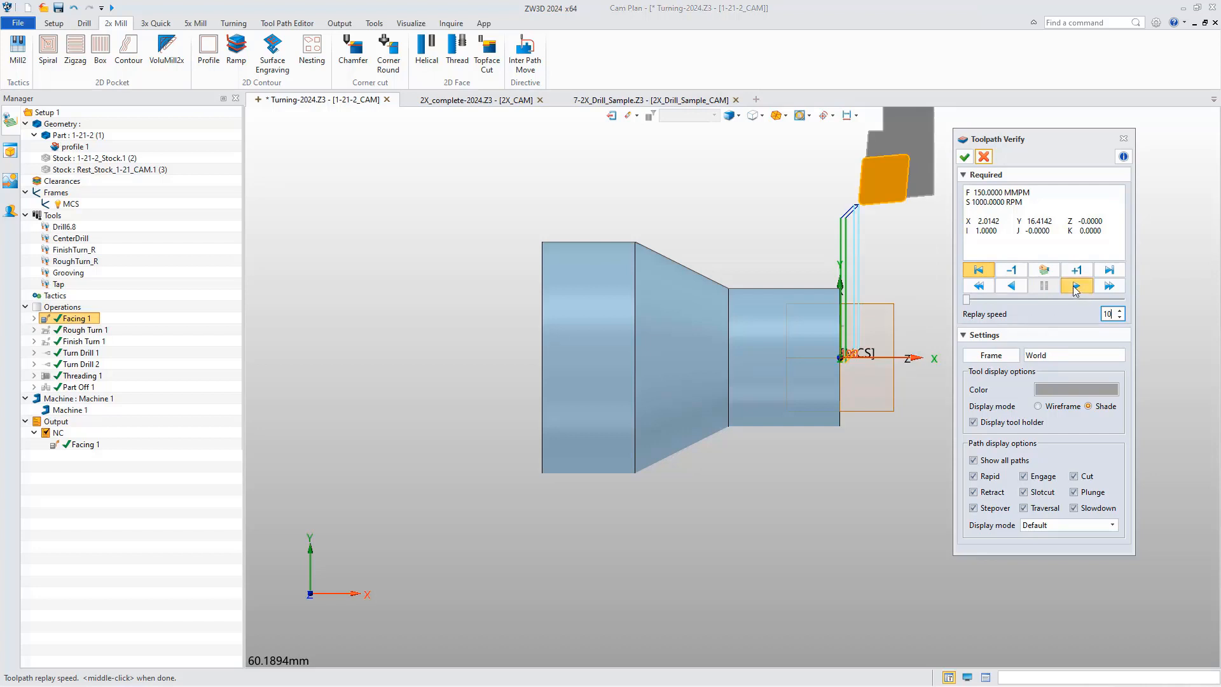
# Set the verification frame to MCS, examine the X and Z coordinates of the first facing motions, and close the verification.
pyautogui.click(1068, 355)
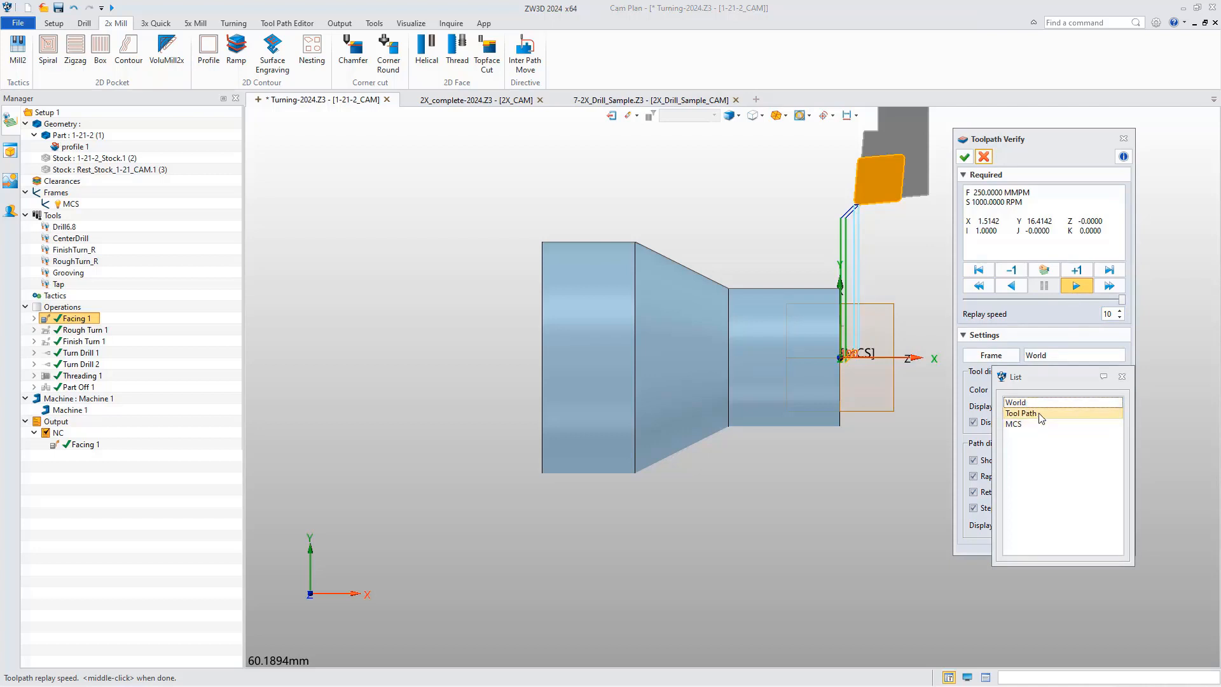
pyautogui.click(1036, 424)
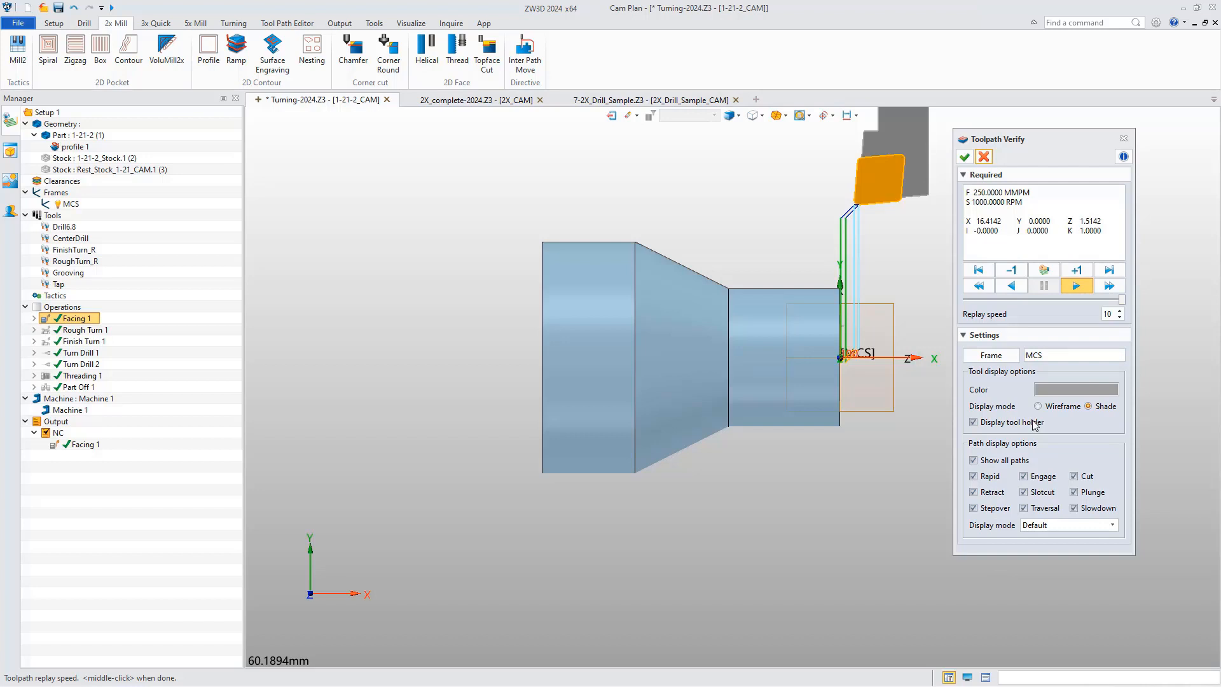
pyautogui.click(978, 270)
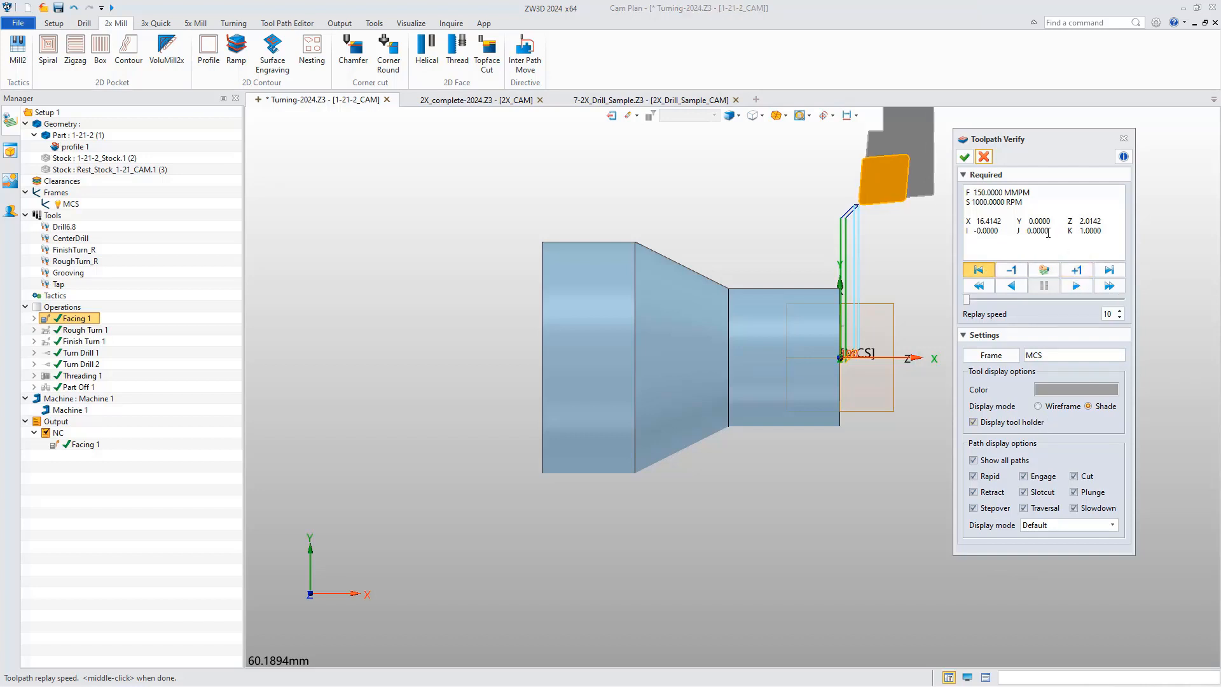
pyautogui.moveTo(1005, 219); pyautogui.dragTo(968, 218)
pyautogui.moveTo(1100, 219); pyautogui.dragTo(1069, 220)
pyautogui.click(1075, 271)
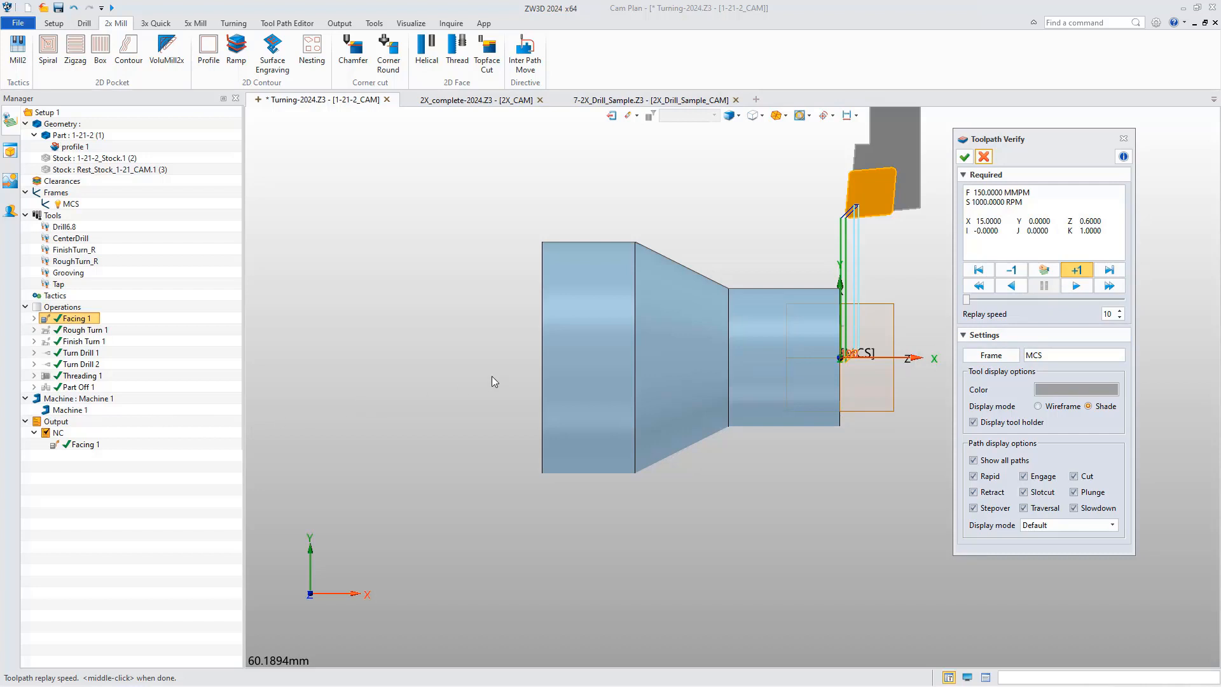
pyautogui.click(983, 156)
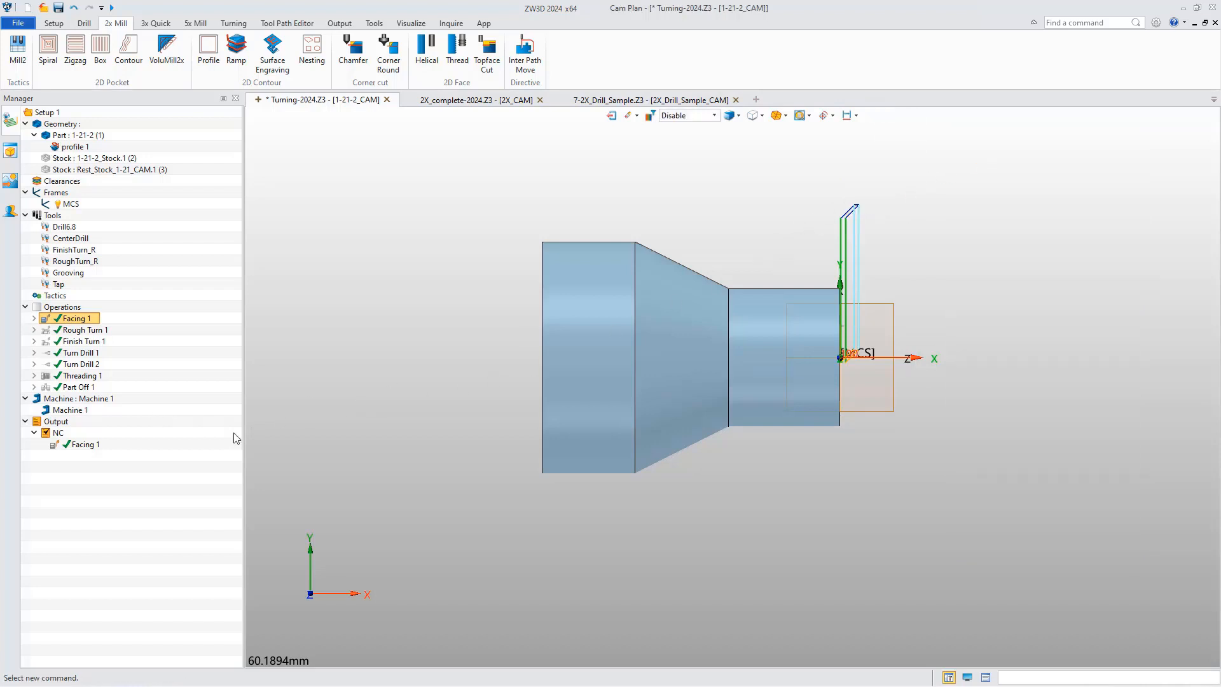
# Open the output settings of the NC output and set its toolpath space to MCS.
pyautogui.click(58, 433)
pyautogui.rightClick(57, 433)
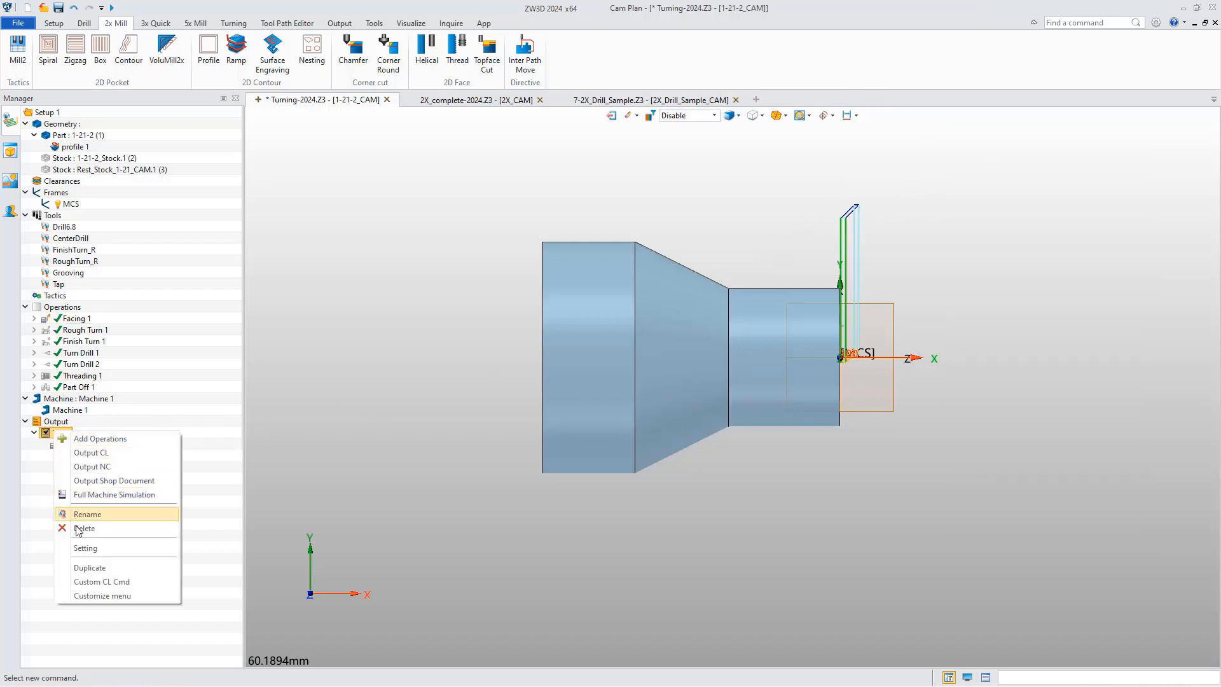
pyautogui.click(84, 550)
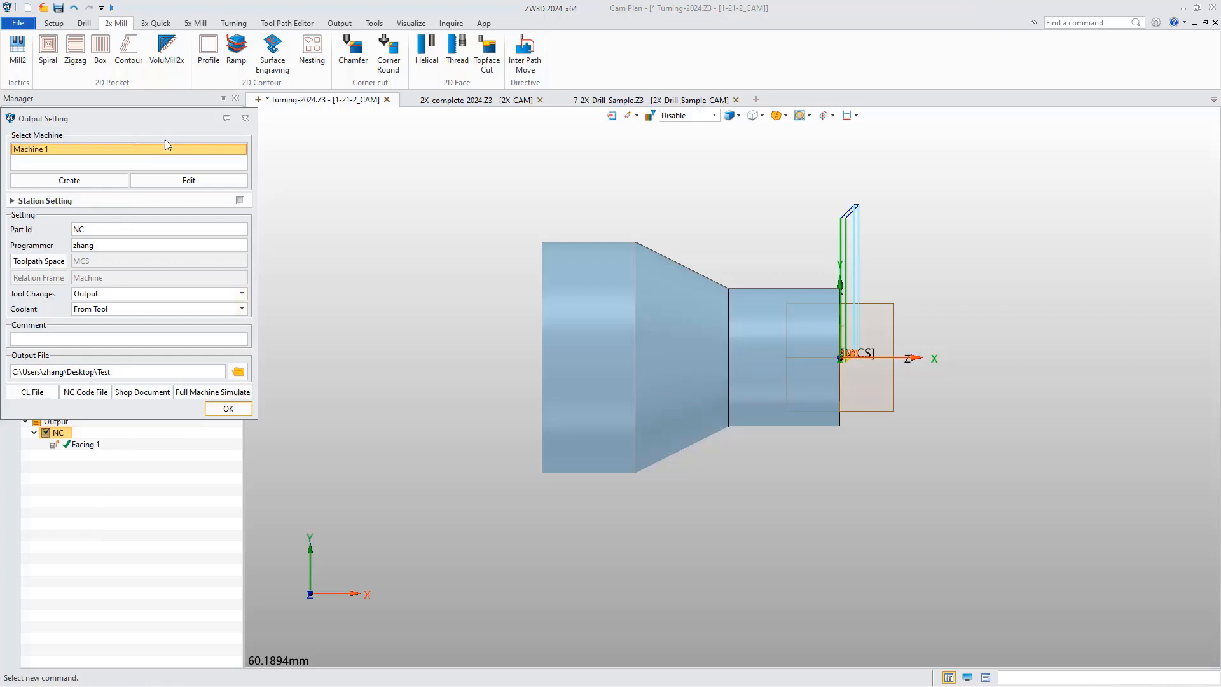
pyautogui.moveTo(166, 139); pyautogui.dragTo(391, 209)
pyautogui.click(292, 343)
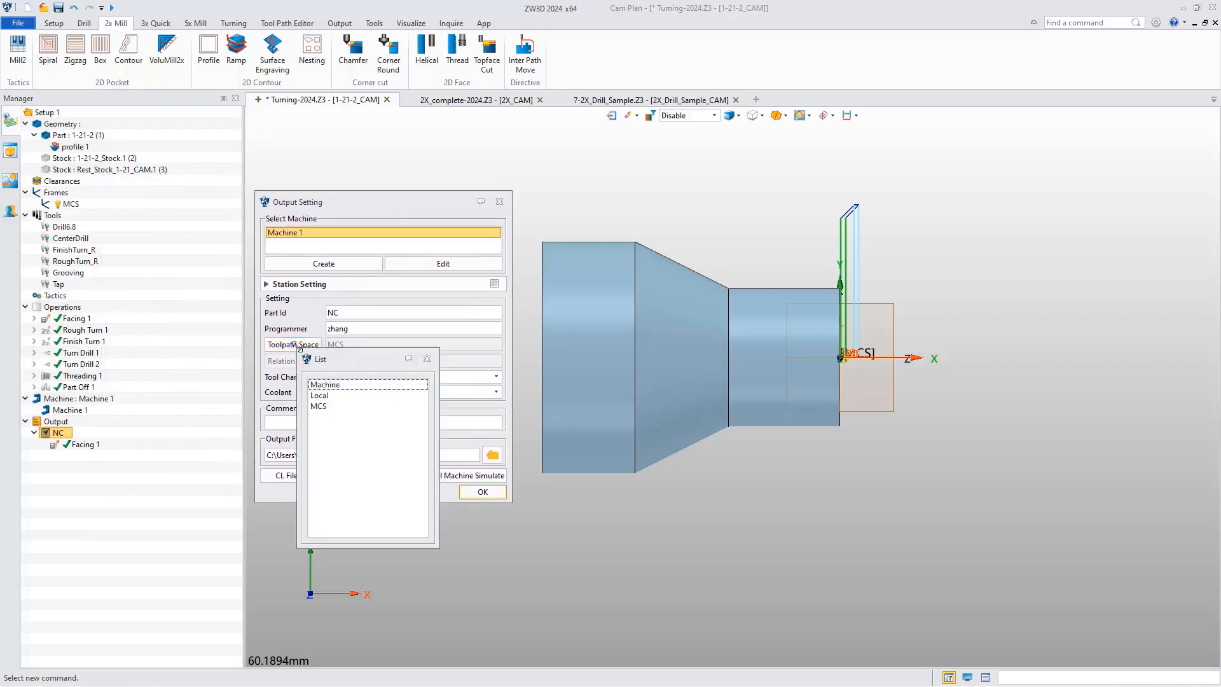
pyautogui.moveTo(376, 359); pyautogui.dragTo(435, 361)
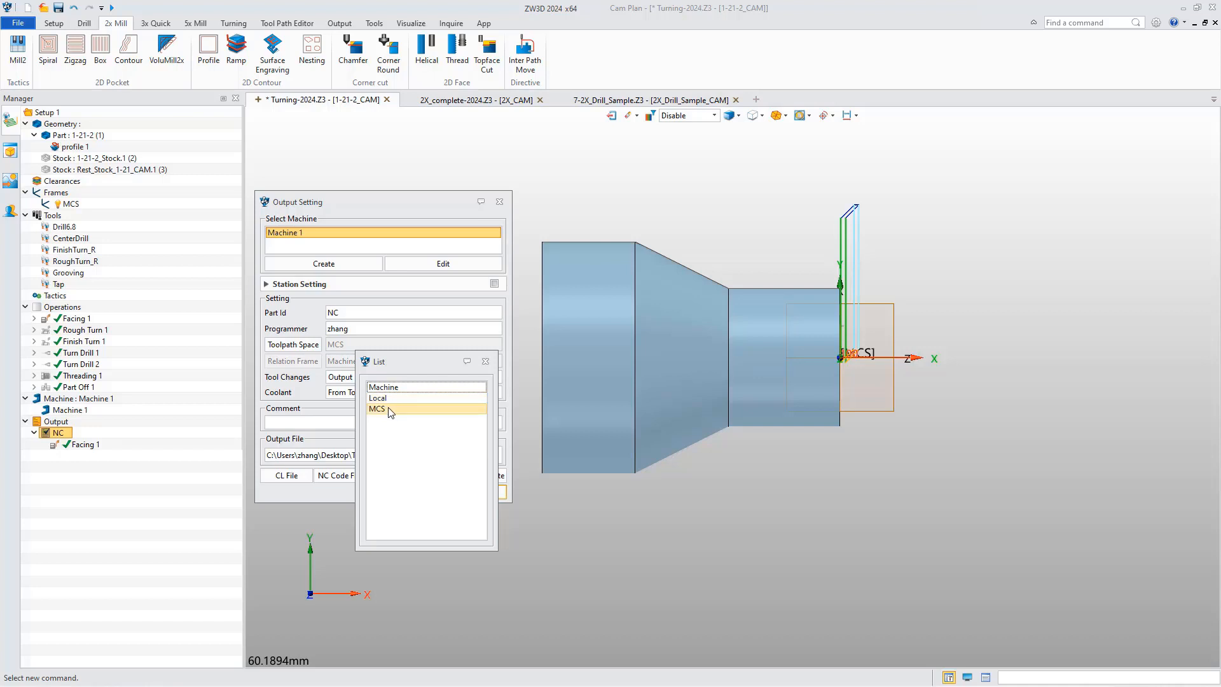
pyautogui.click(390, 414)
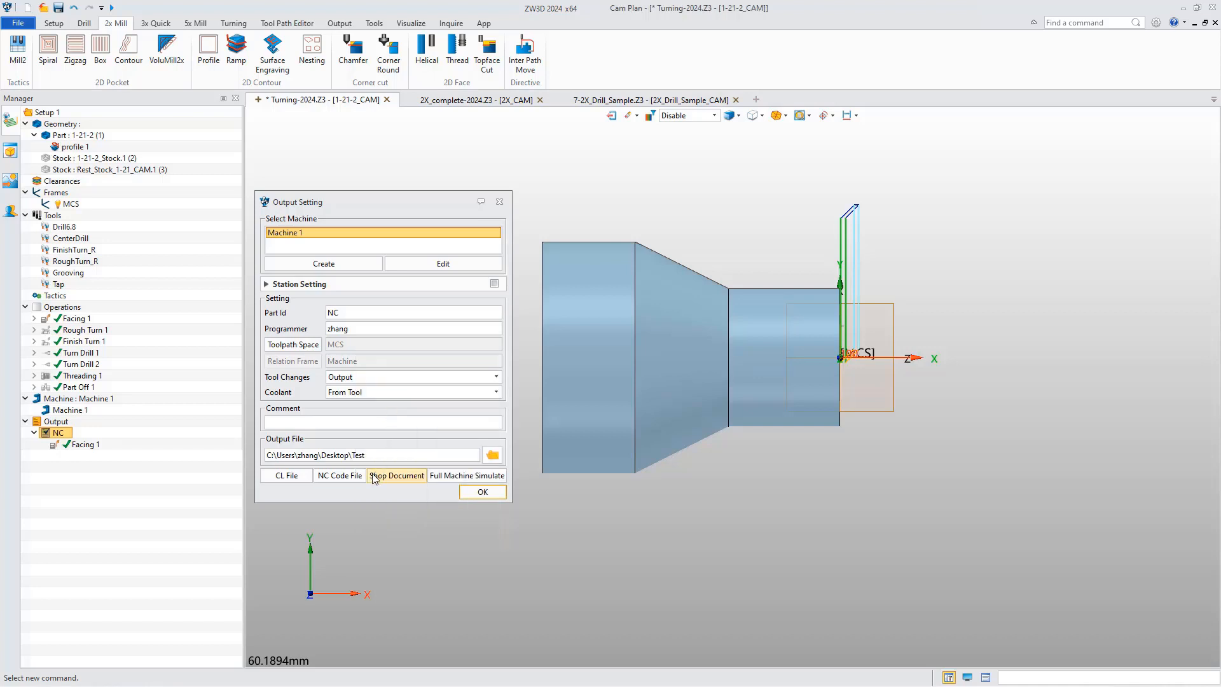
# Generate the NC code file Test.nc for the NC output and keep only the code window open beside the model.
pyautogui.click(340, 476)
pyautogui.click(633, 400)
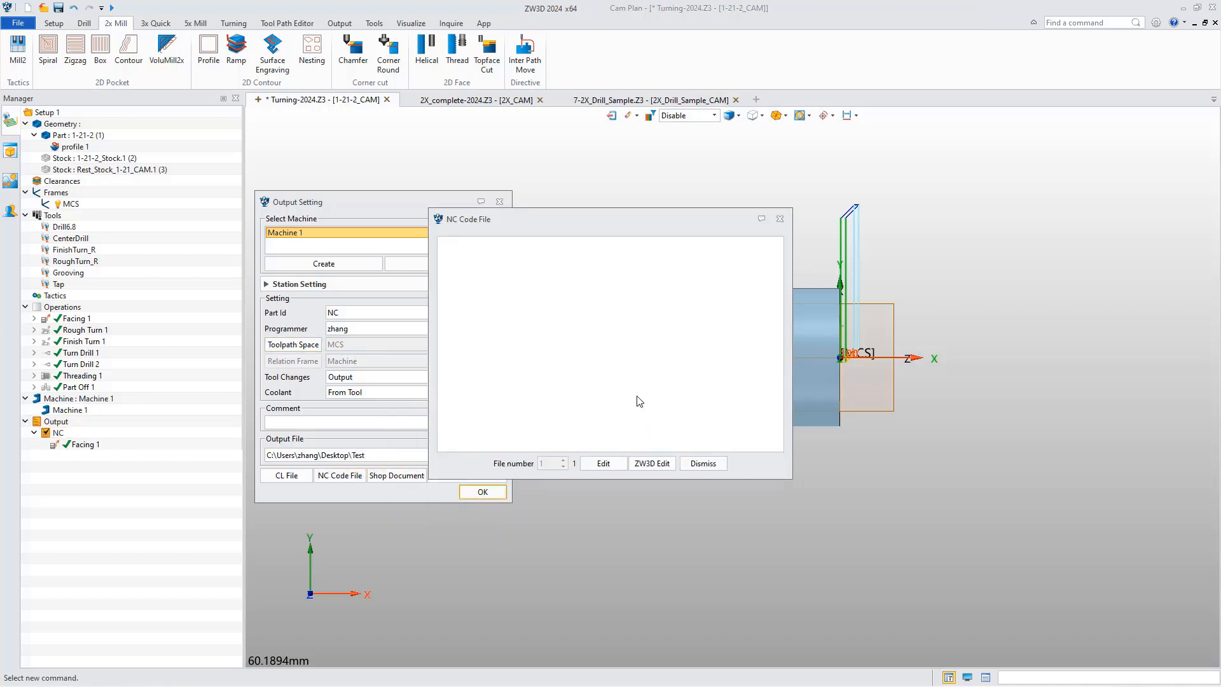
pyautogui.click(499, 201)
pyautogui.moveTo(529, 220); pyautogui.dragTo(359, 215)
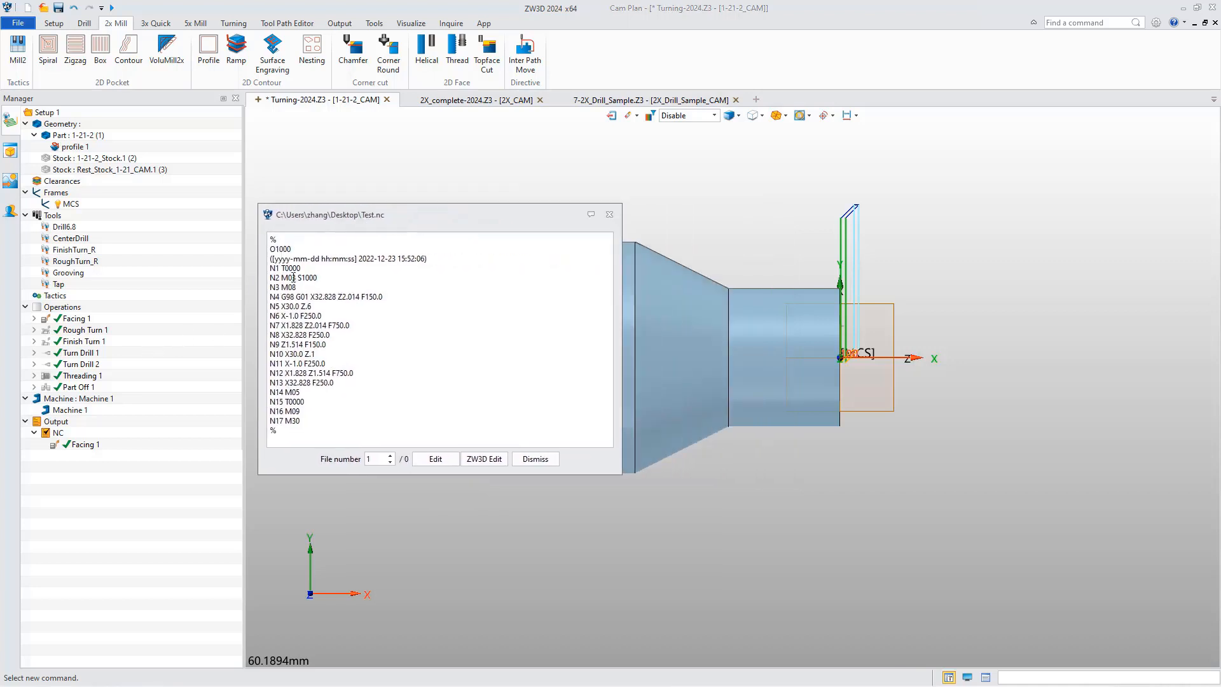
# Reopen toolpath verification for Facing 1 and compare the World-frame starting X coordinate with line N4 of the NC code.
pyautogui.click(70, 318)
pyautogui.rightClick(68, 320)
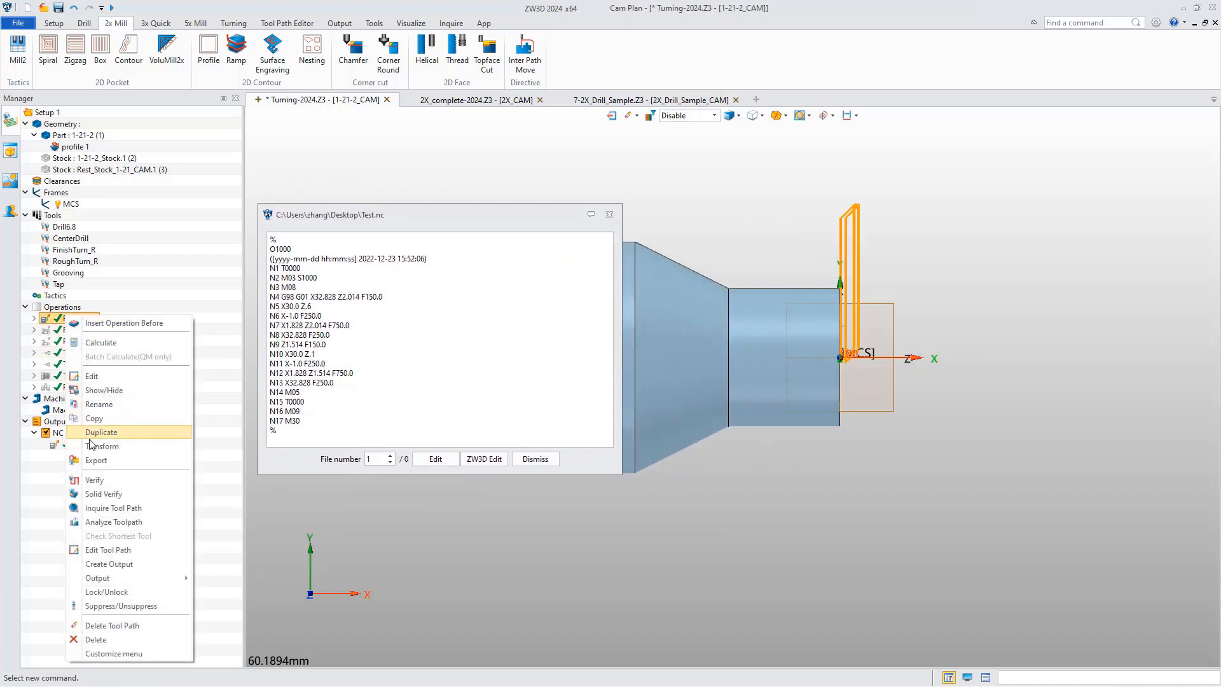
pyautogui.click(103, 481)
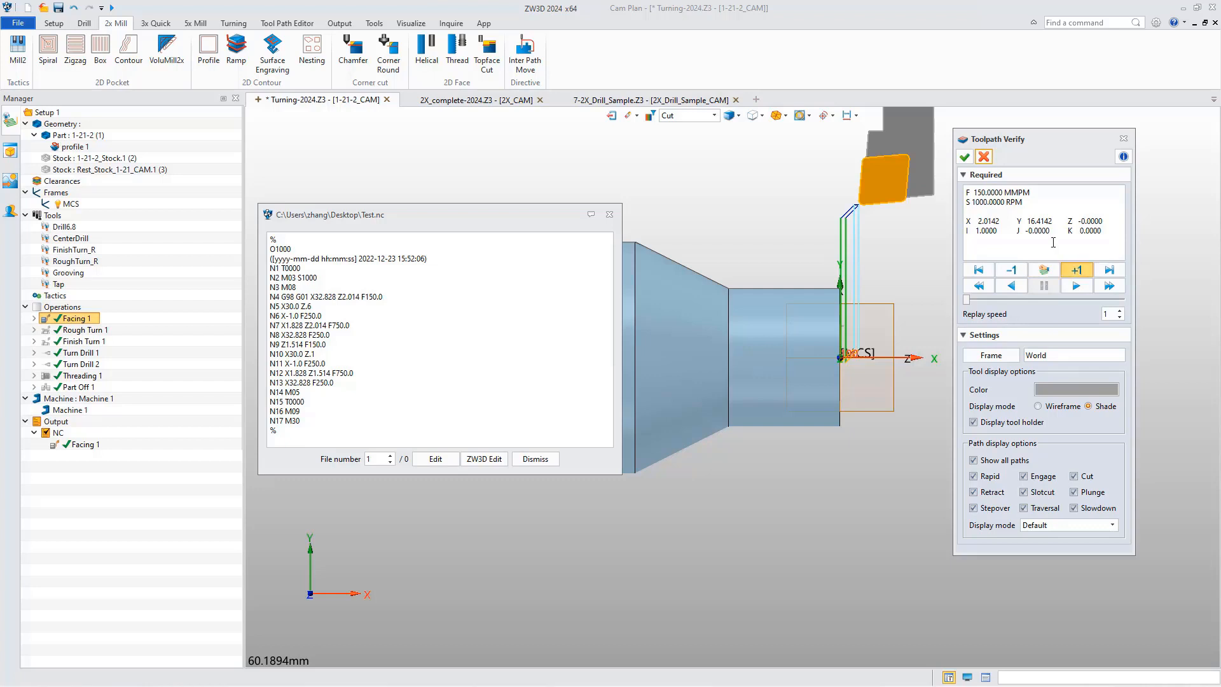
pyautogui.moveTo(1001, 220); pyautogui.dragTo(968, 221)
pyautogui.moveTo(341, 295)
pyautogui.mouseDown()
pyautogui.moveTo(311, 290)
pyautogui.moveTo(364, 297)
pyautogui.mouseUp()
# Set the verification frame to MCS and compare the X and Z coordinates of the first facing motions with the NC code.
pyautogui.click(994, 356)
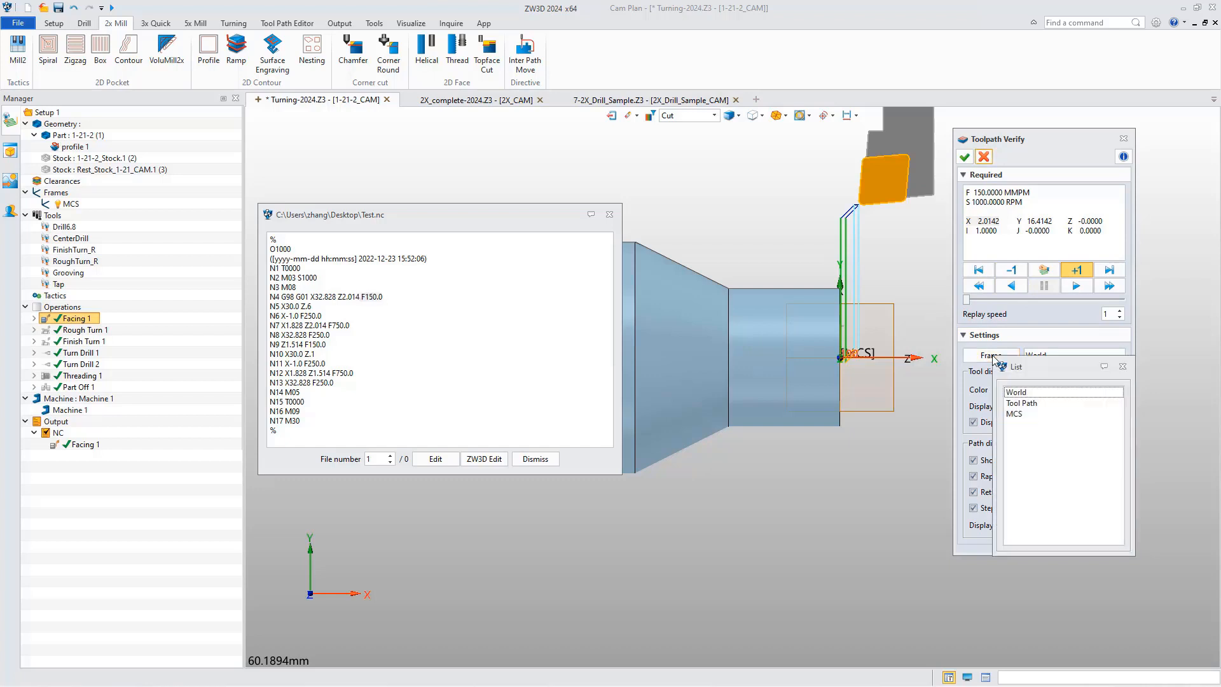
pyautogui.click(1020, 410)
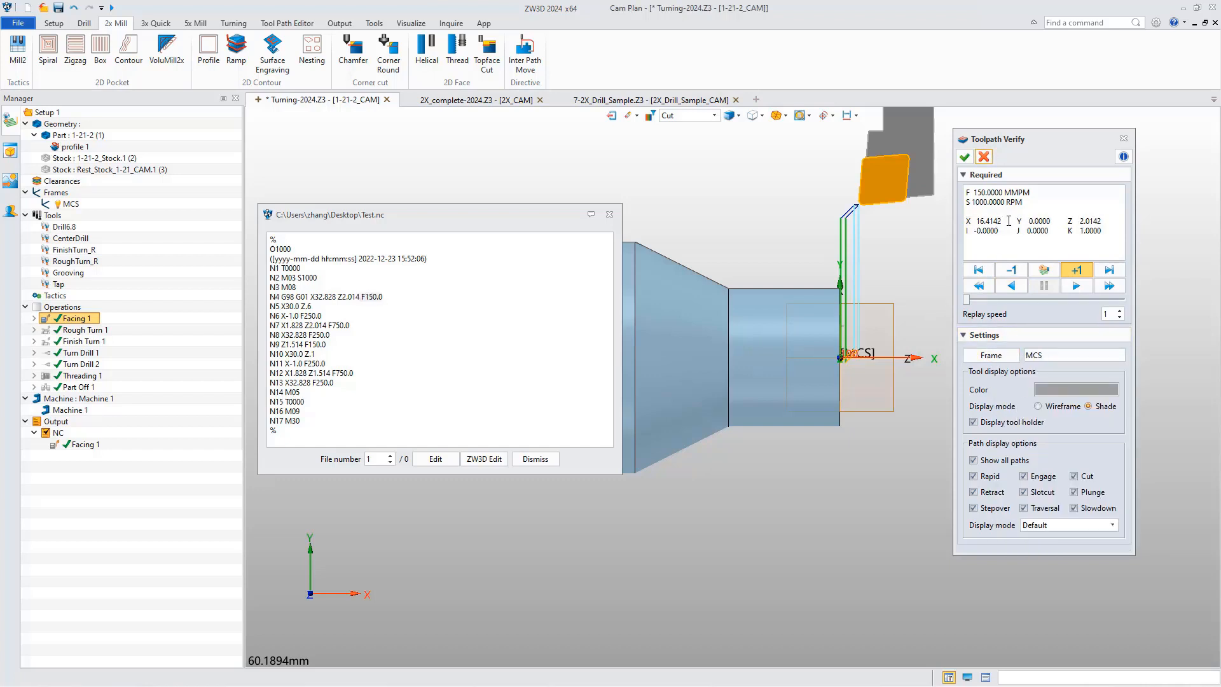
pyautogui.moveTo(1008, 220); pyautogui.dragTo(958, 220)
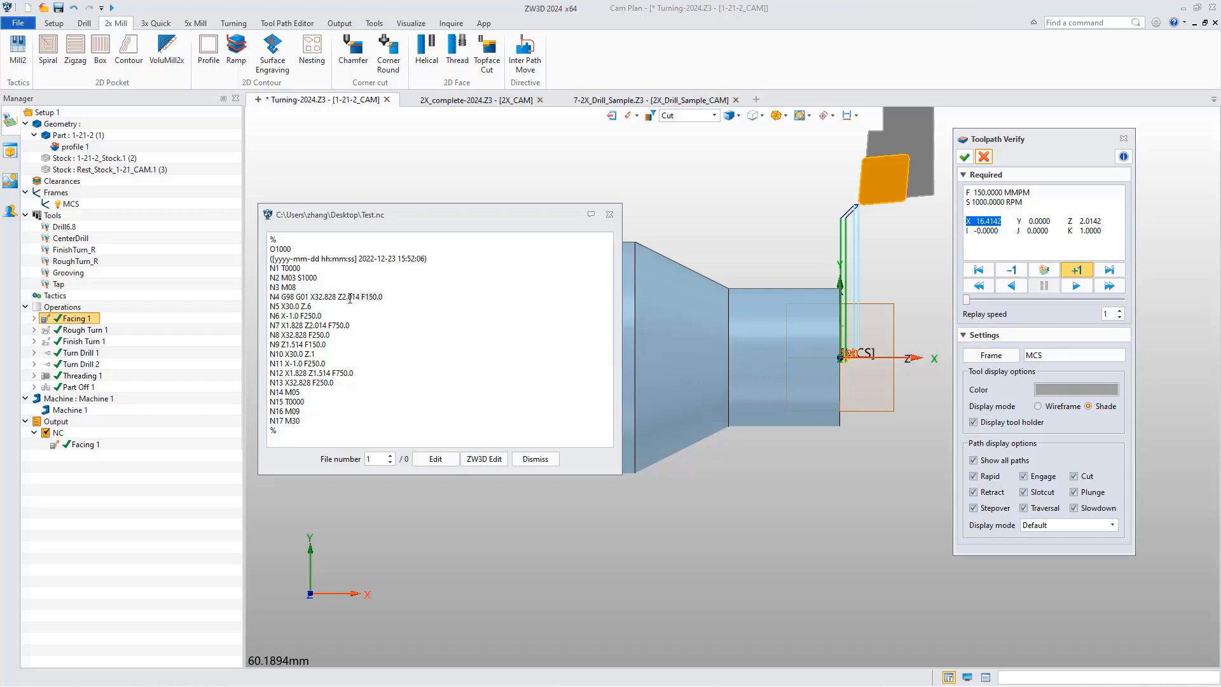
pyautogui.moveTo(339, 296); pyautogui.dragTo(316, 291)
pyautogui.click(375, 298)
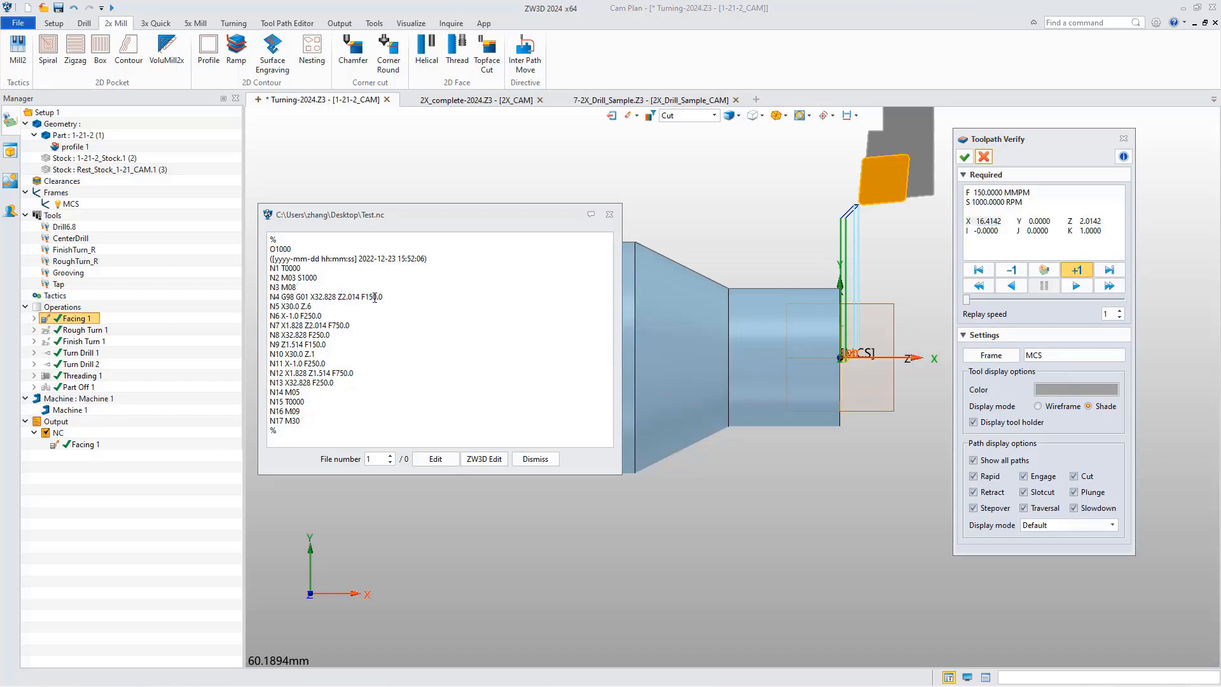
pyautogui.doubleClick(357, 297)
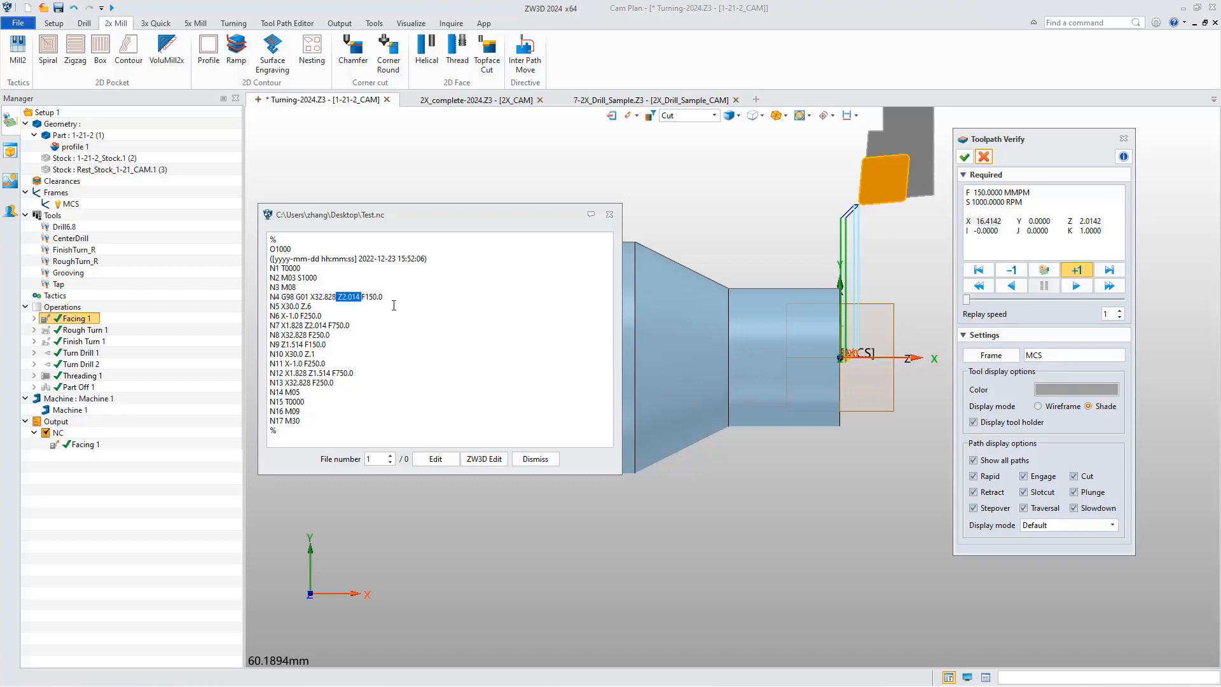
pyautogui.click(1105, 221)
pyautogui.click(1079, 271)
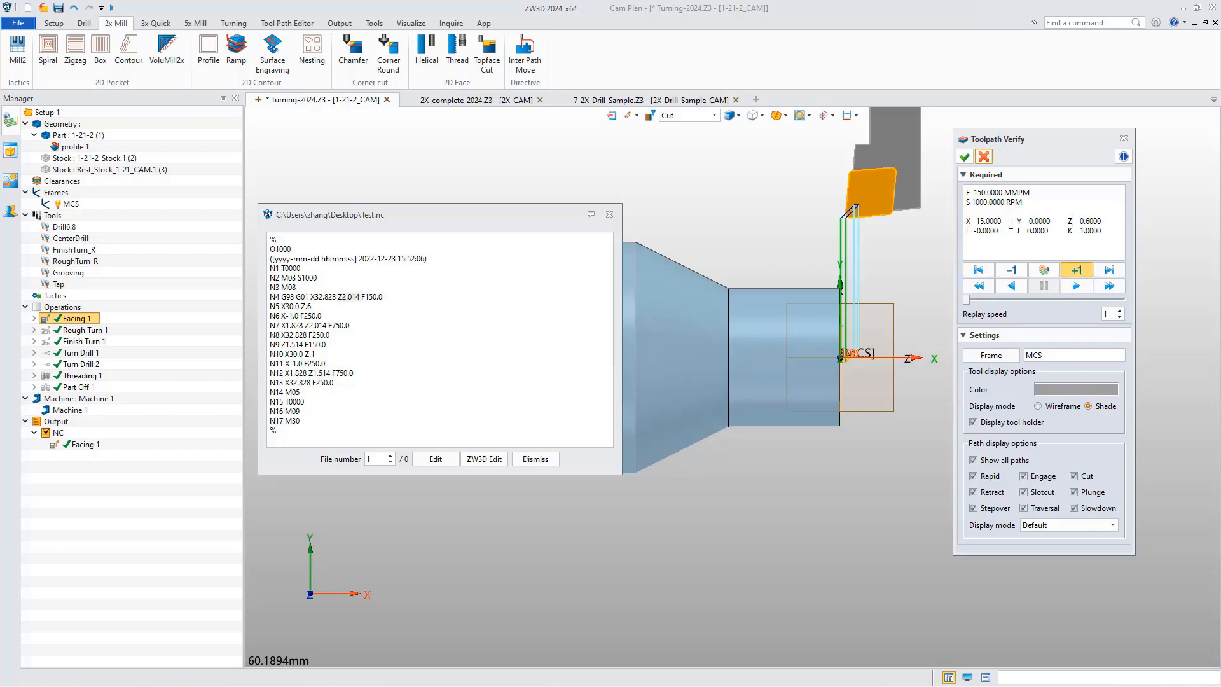
# Switch to the 2X_CAM plan and open toolpath verification for the Spiralcut 1 operation.
pyautogui.click(495, 100)
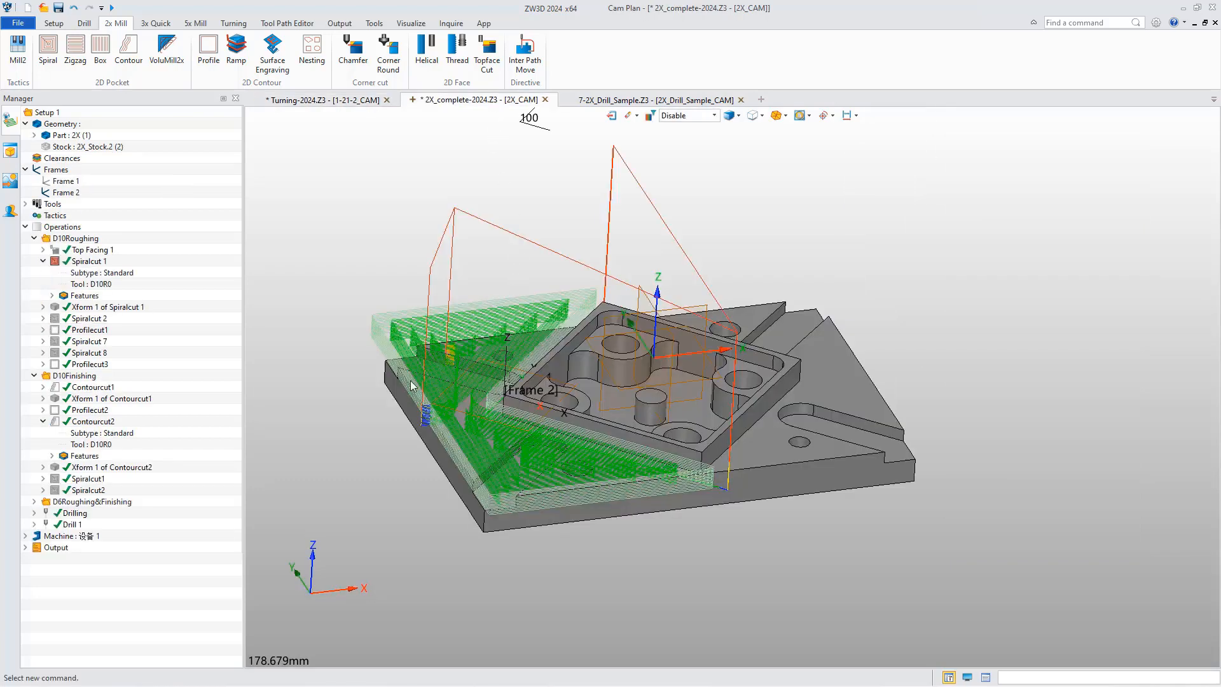
pyautogui.rightClick(93, 262)
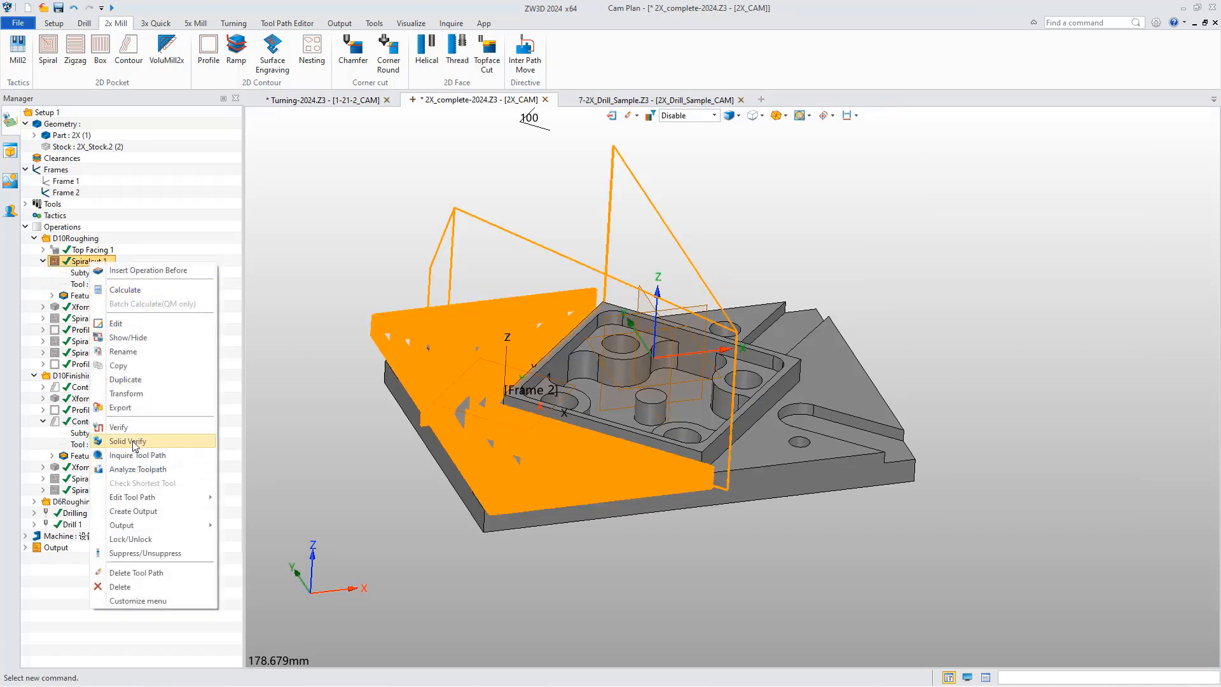
pyautogui.click(149, 428)
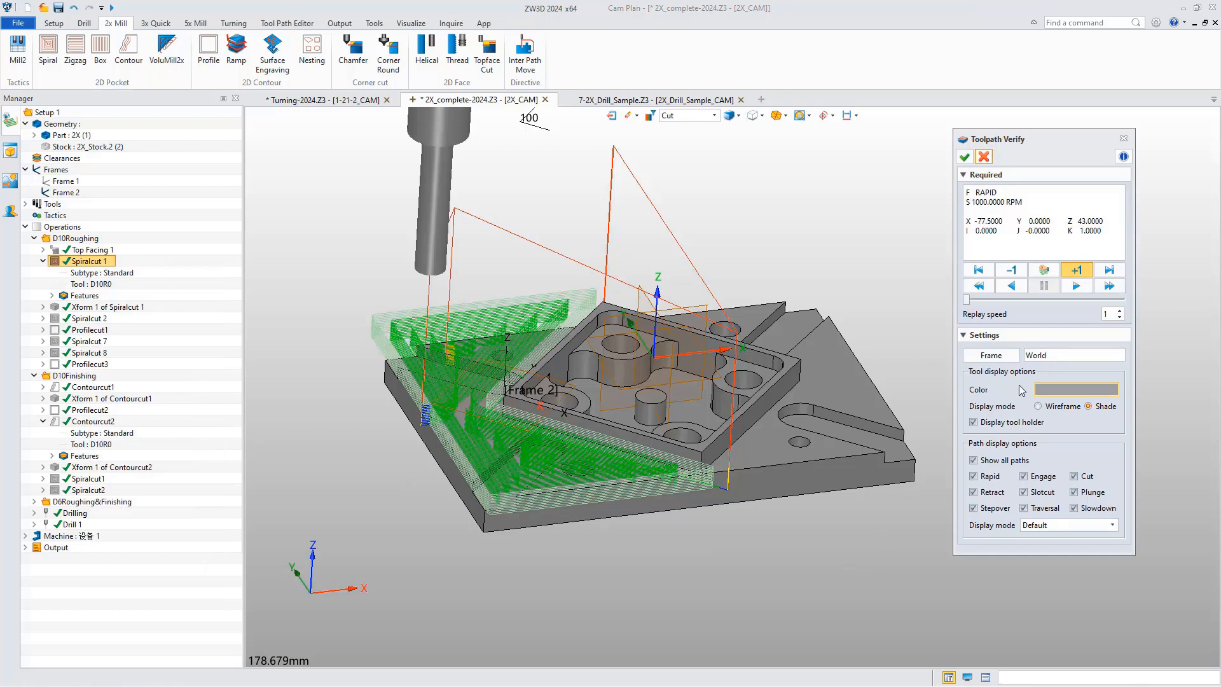
# Set the tool display color to light magenta, and turn the tool holder display off and back on.
pyautogui.click(1059, 390)
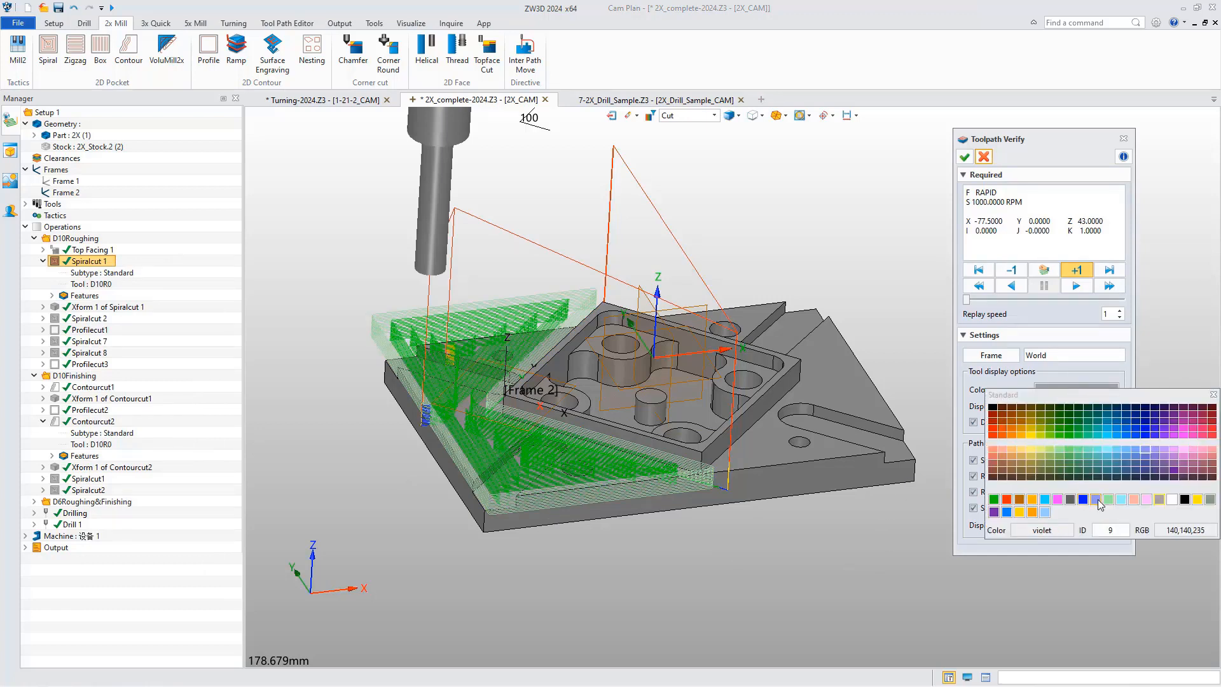
pyautogui.click(1147, 501)
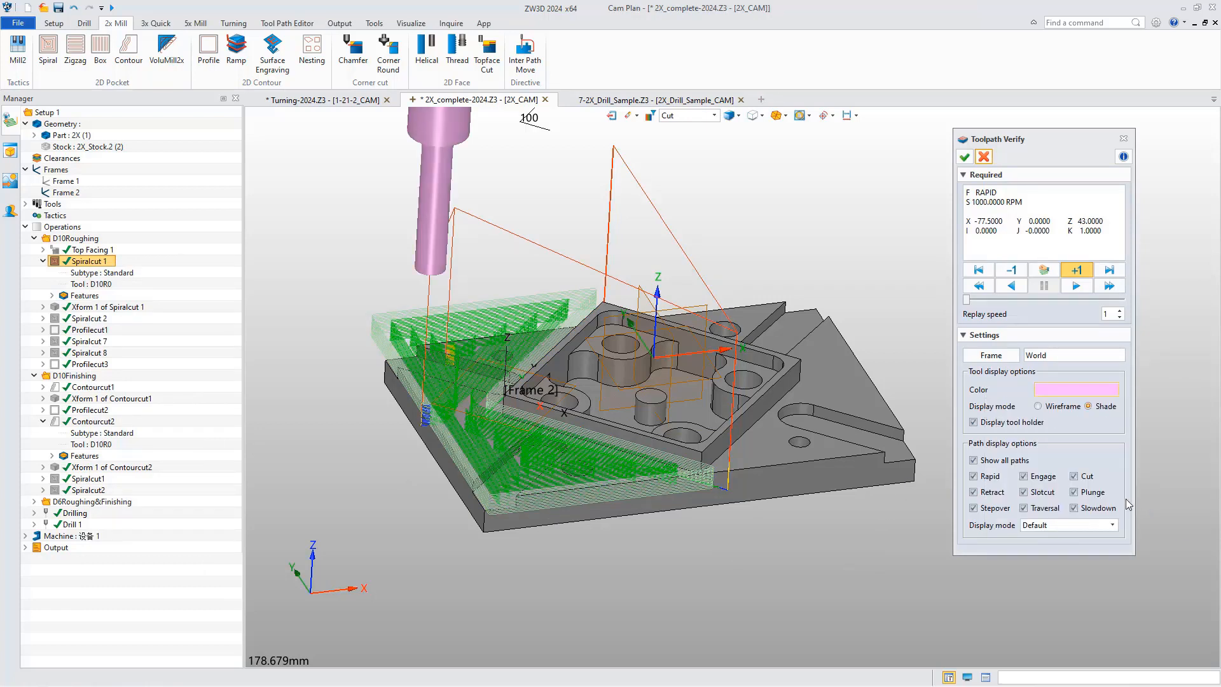
pyautogui.click(975, 423)
pyautogui.click(974, 422)
# Advance the tool by one motion and switch its display mode between Shade and Wireframe, ending on Wireframe.
pyautogui.click(1076, 270)
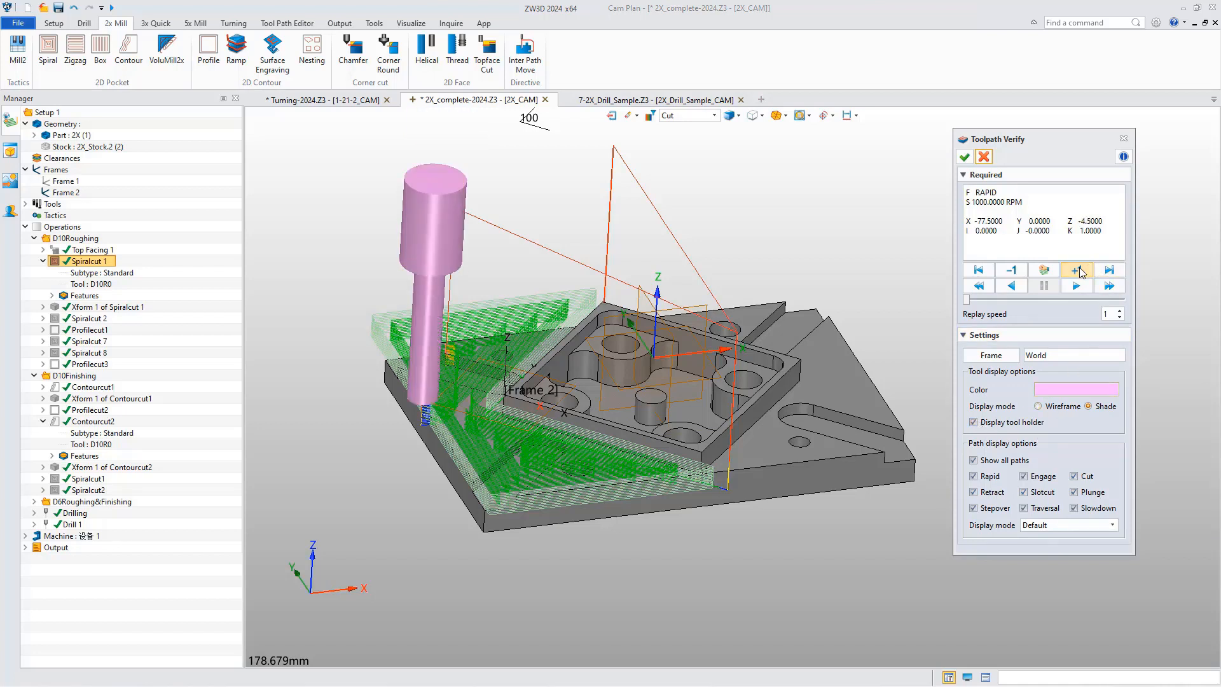
pyautogui.click(1048, 406)
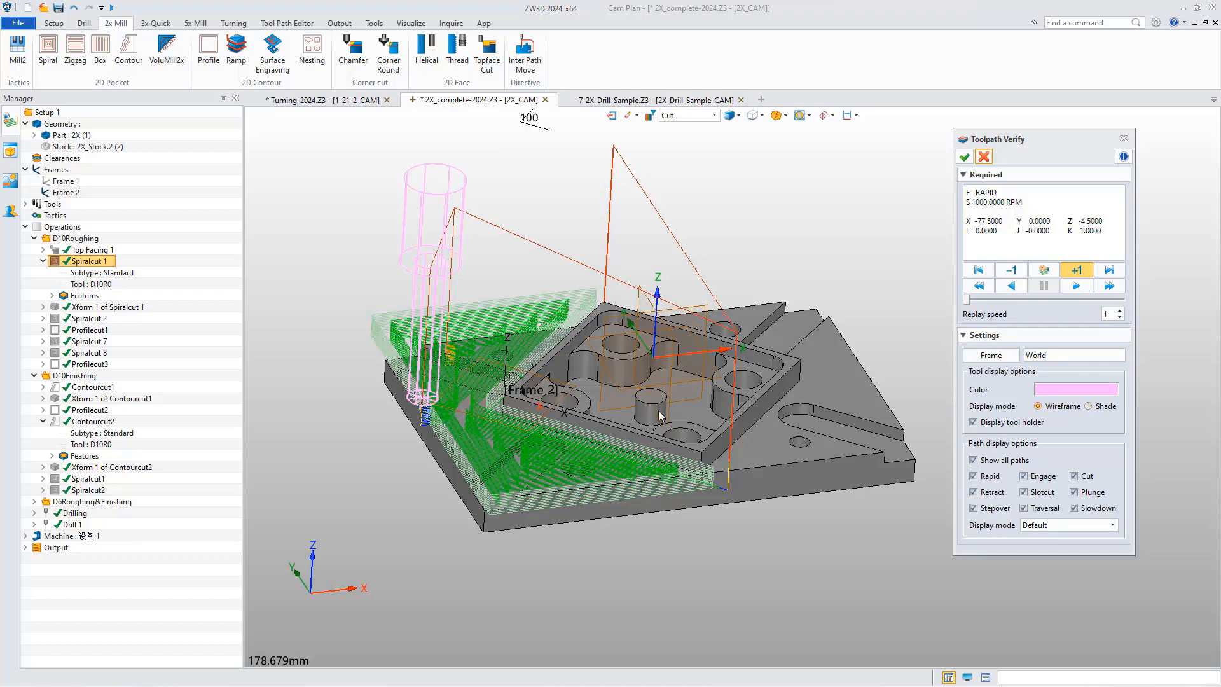
pyautogui.click(1089, 406)
pyautogui.click(1049, 410)
# Hide the Rapid and Retract paths of Spiralcut 1 and turn the display of all paths back on.
pyautogui.click(974, 477)
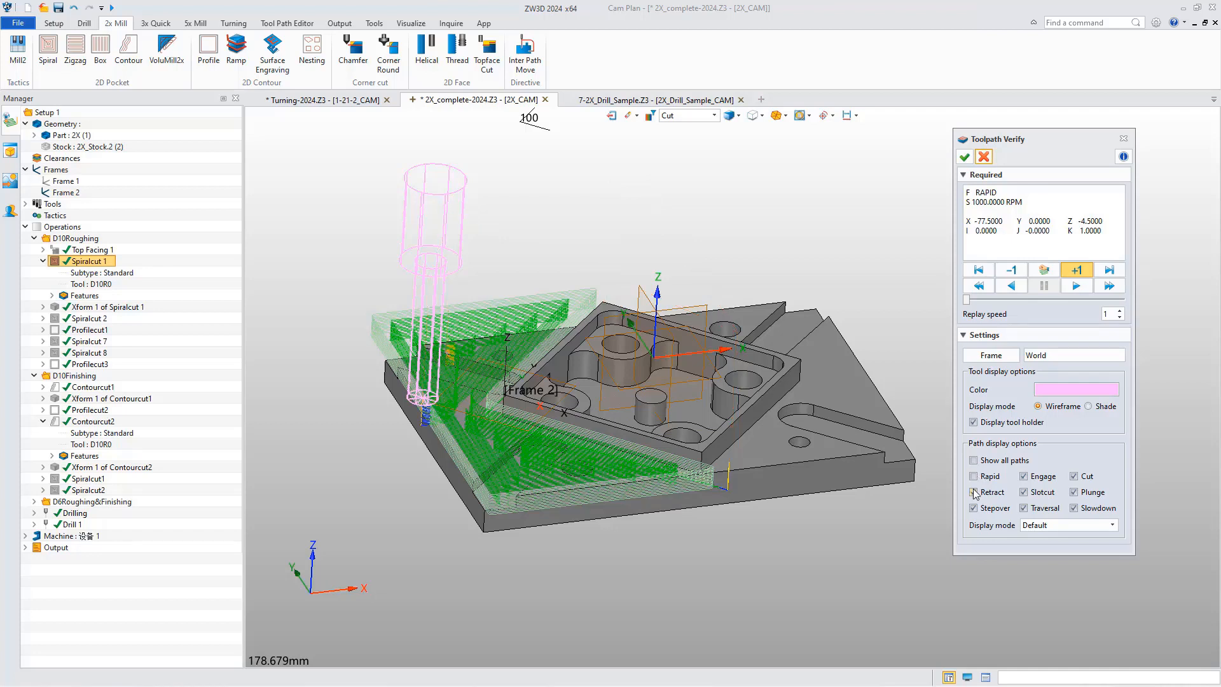
pyautogui.click(973, 492)
pyautogui.click(973, 459)
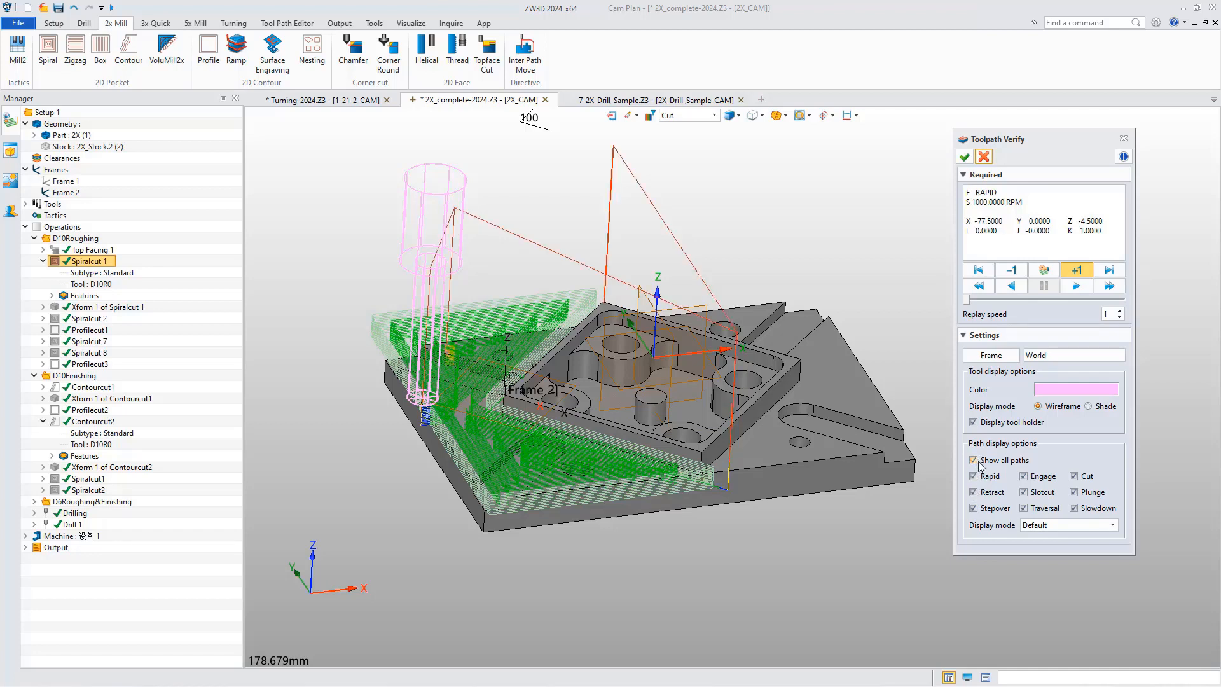
# Set the path display mode to Current motion and step the tool forward through the first motions of Spiralcut 1.
pyautogui.click(1066, 525)
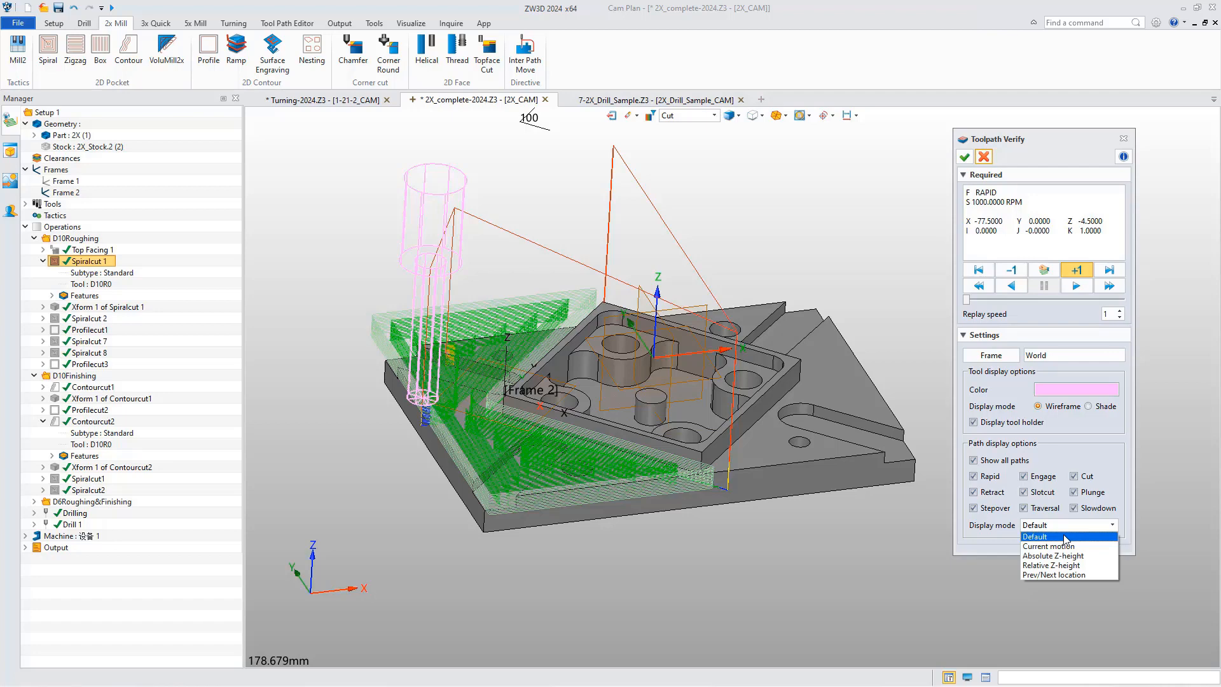
pyautogui.click(1055, 545)
pyautogui.moveTo(837, 508); pyautogui.dragTo(828, 497, button='right')
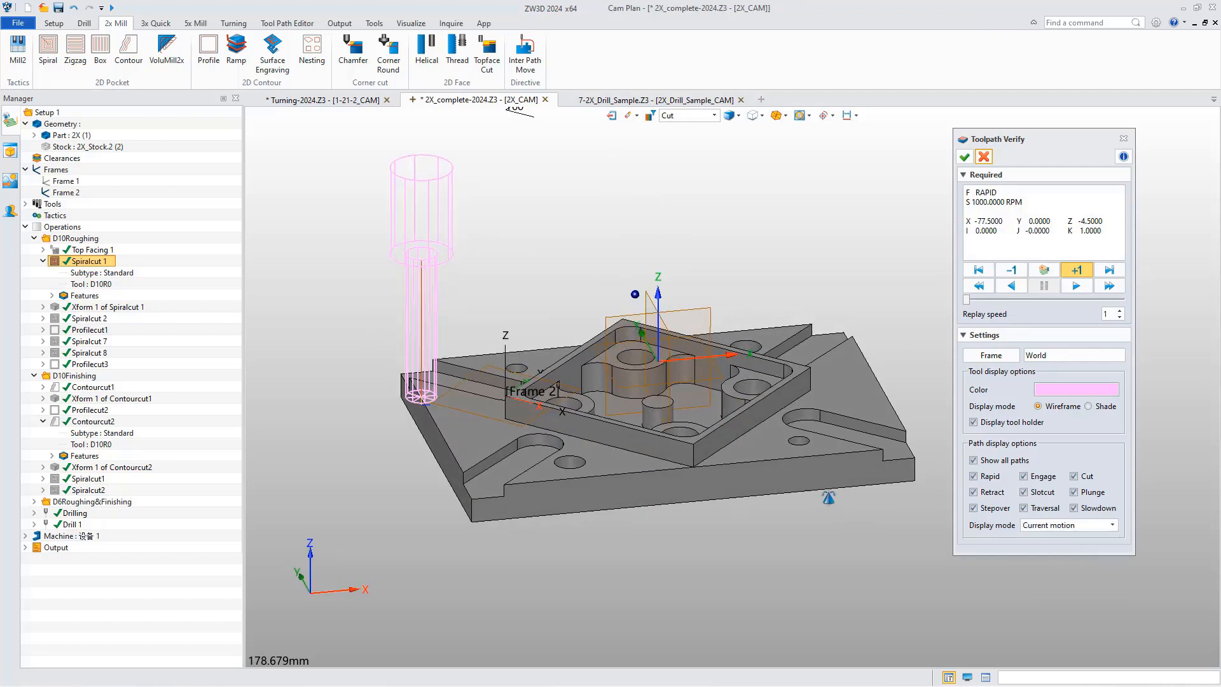
pyautogui.click(1077, 270)
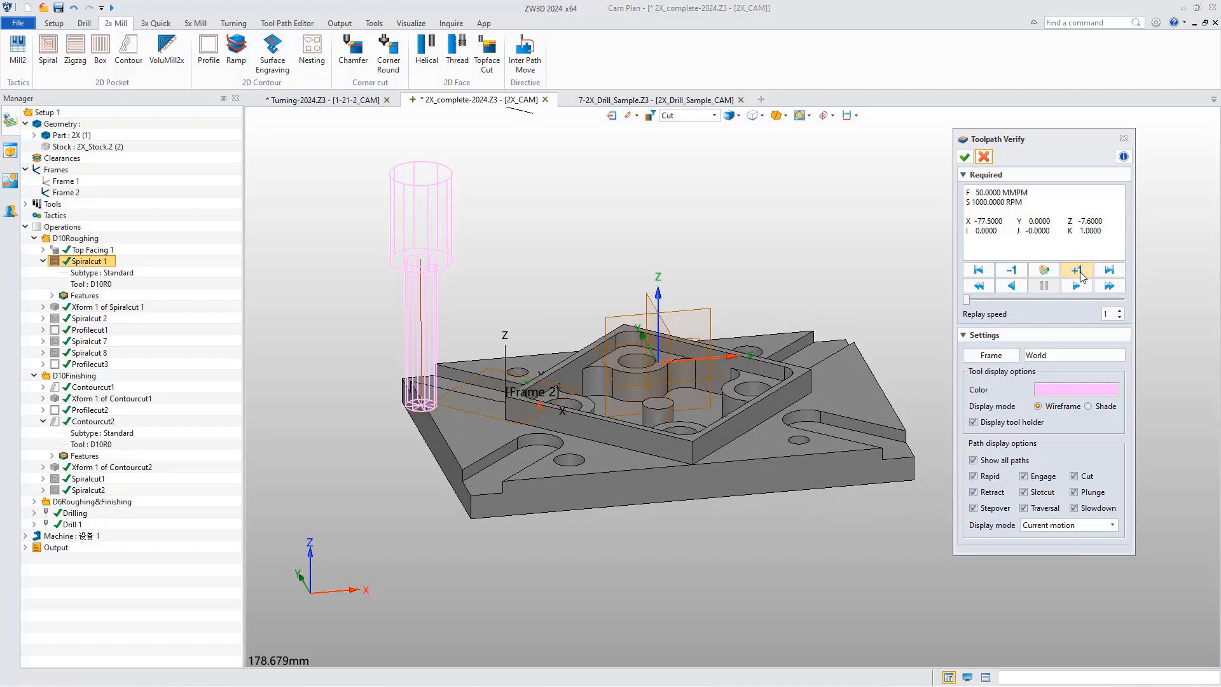
pyautogui.click(1077, 271)
pyautogui.click(1077, 271)
pyautogui.click(1078, 270)
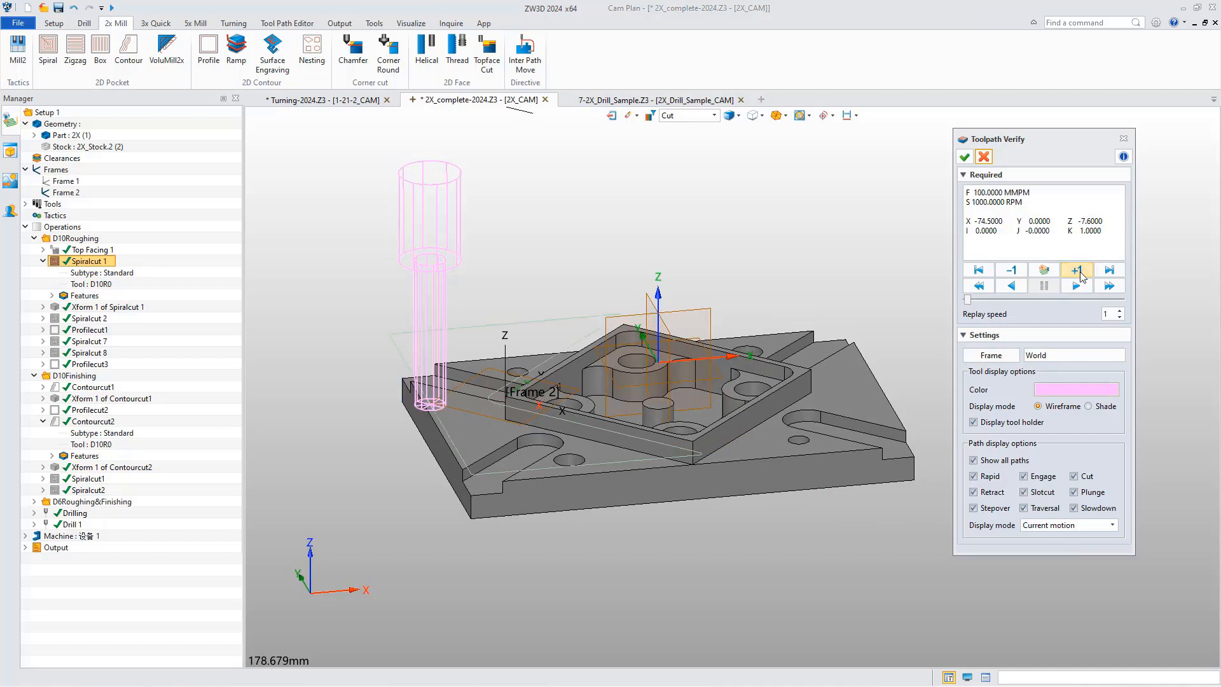
pyautogui.click(1076, 270)
# Move the tool to a picked point on the path near the plate's front corner and step through the following motions.
pyautogui.click(1043, 270)
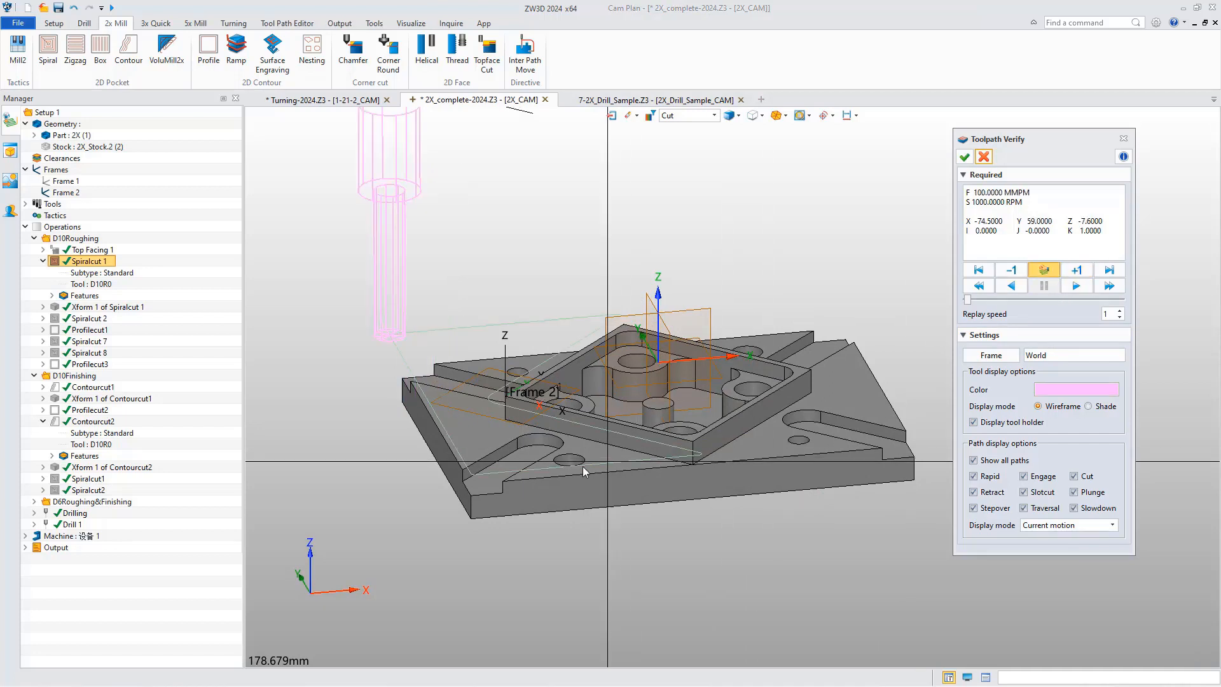
pyautogui.click(466, 471)
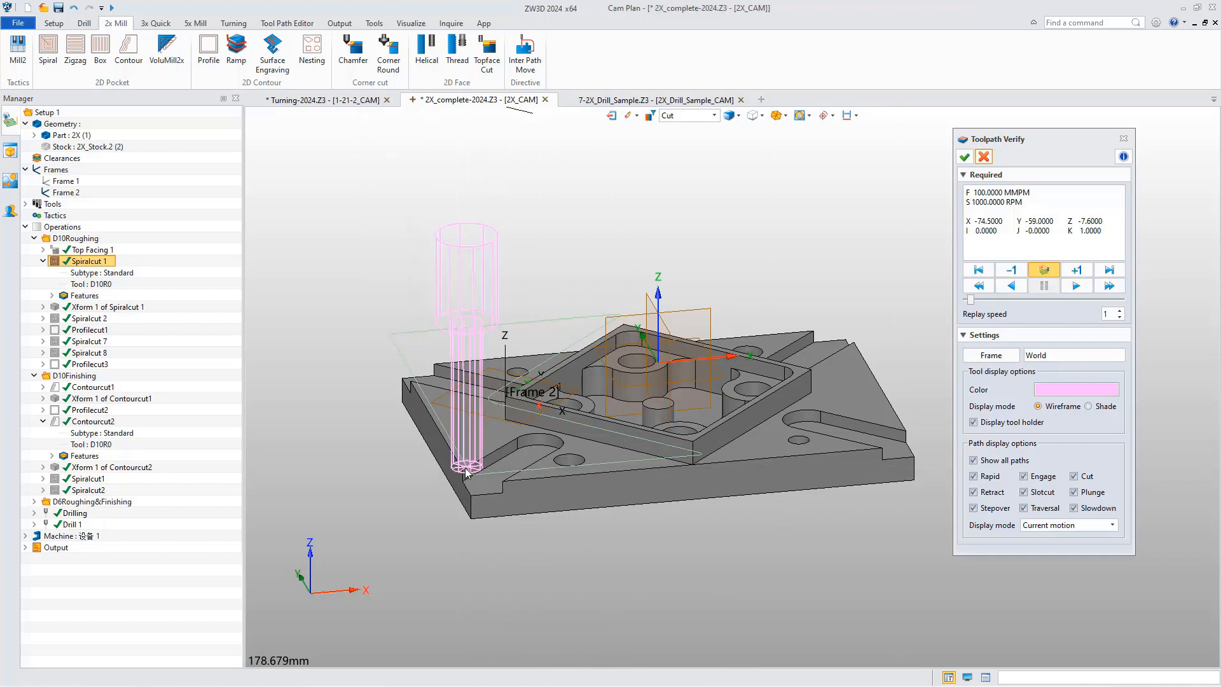
pyautogui.click(1075, 271)
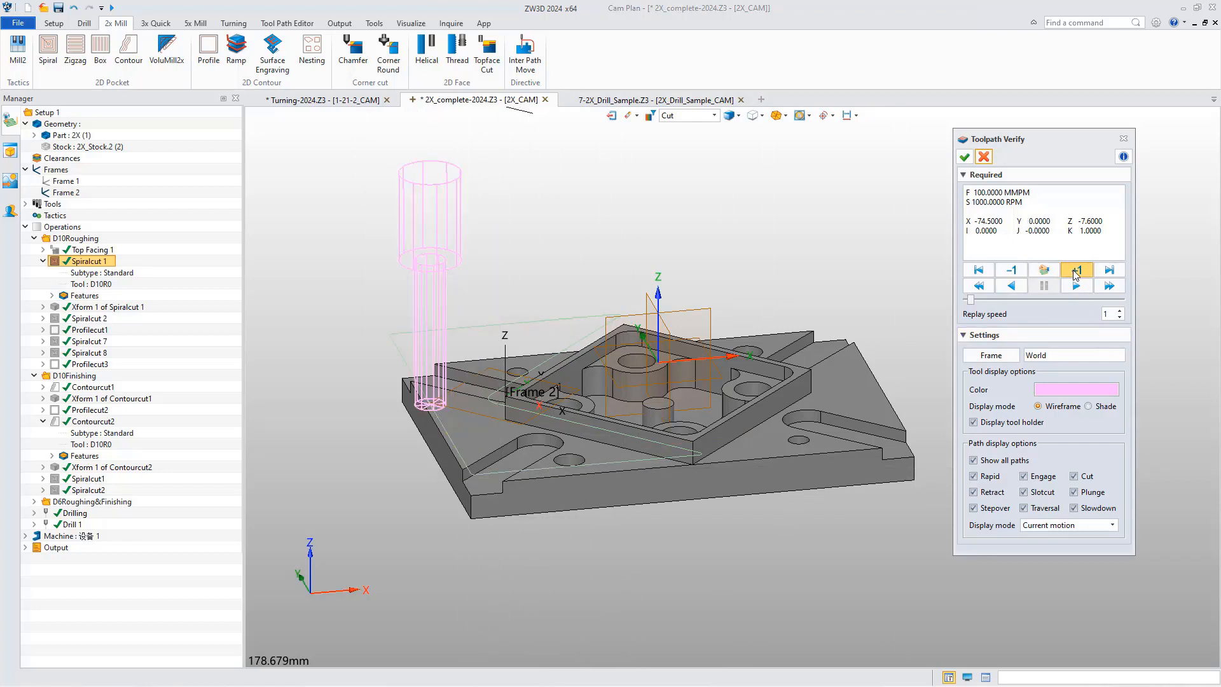
pyautogui.click(1075, 272)
pyautogui.click(993, 508)
pyautogui.click(1022, 459)
pyautogui.click(1076, 272)
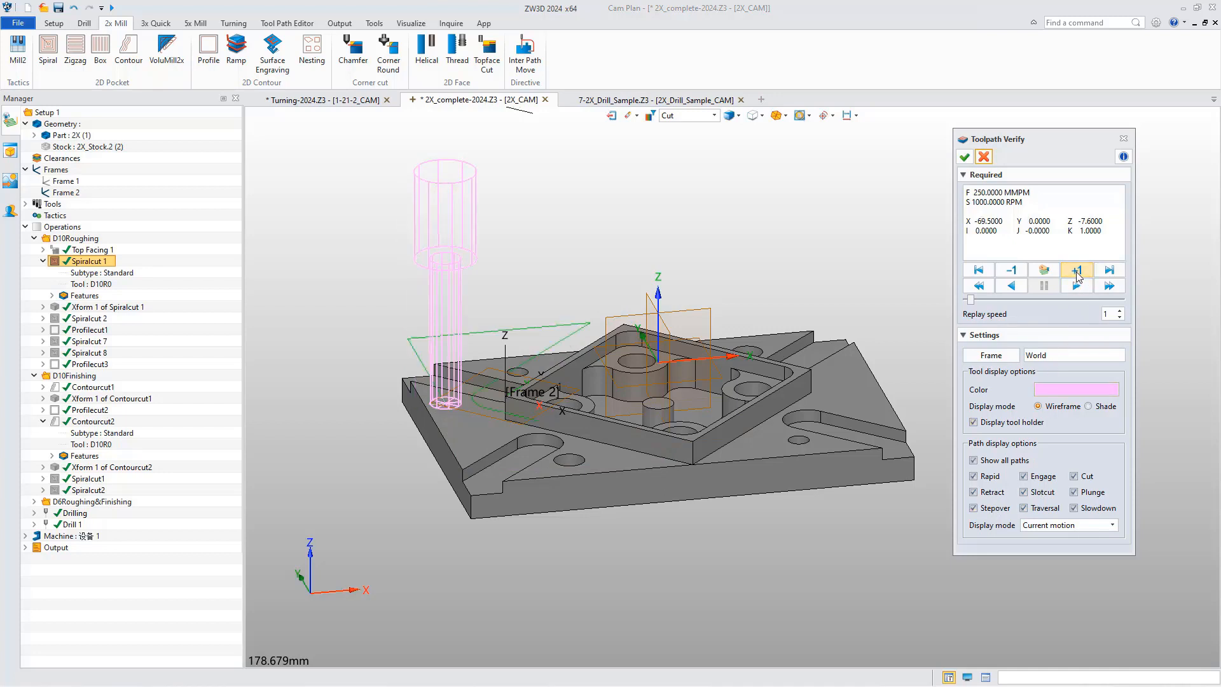
# Set the path display mode back to Default and inspect the complete Spiralcut 1 toolpath from the front.
pyautogui.click(1077, 526)
pyautogui.click(1045, 536)
pyautogui.moveTo(862, 472); pyautogui.dragTo(856, 462, button='right')
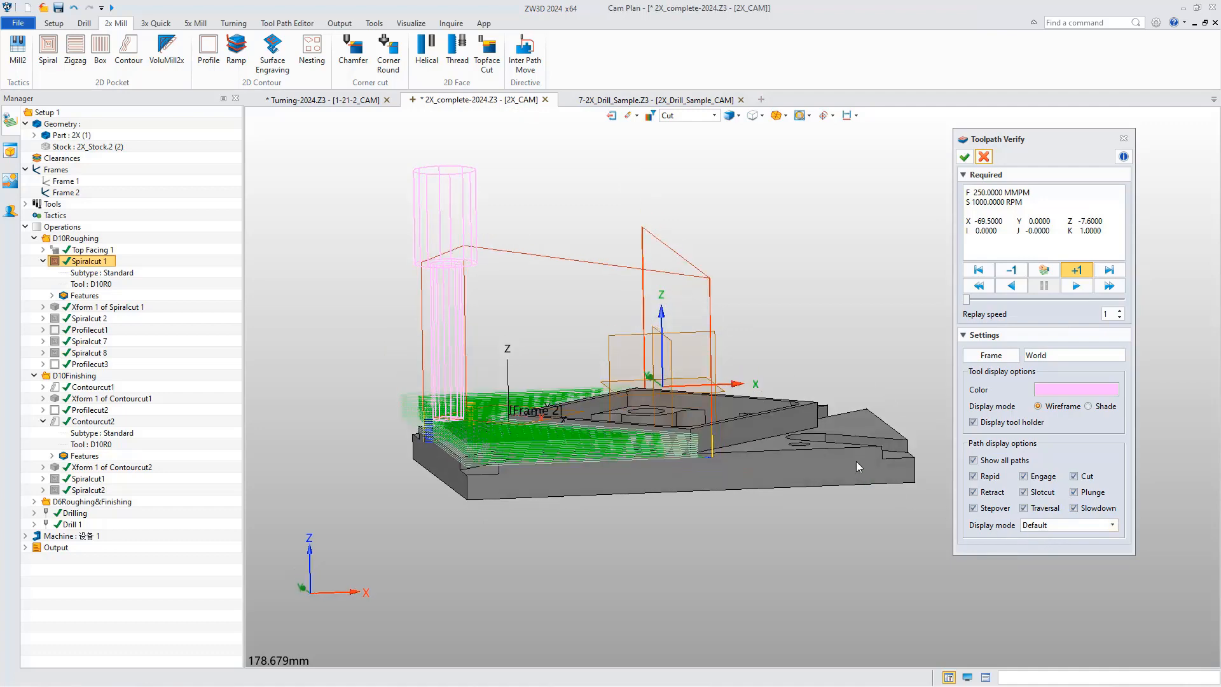
pyautogui.moveTo(863, 429); pyautogui.dragTo(817, 406, button='middle')
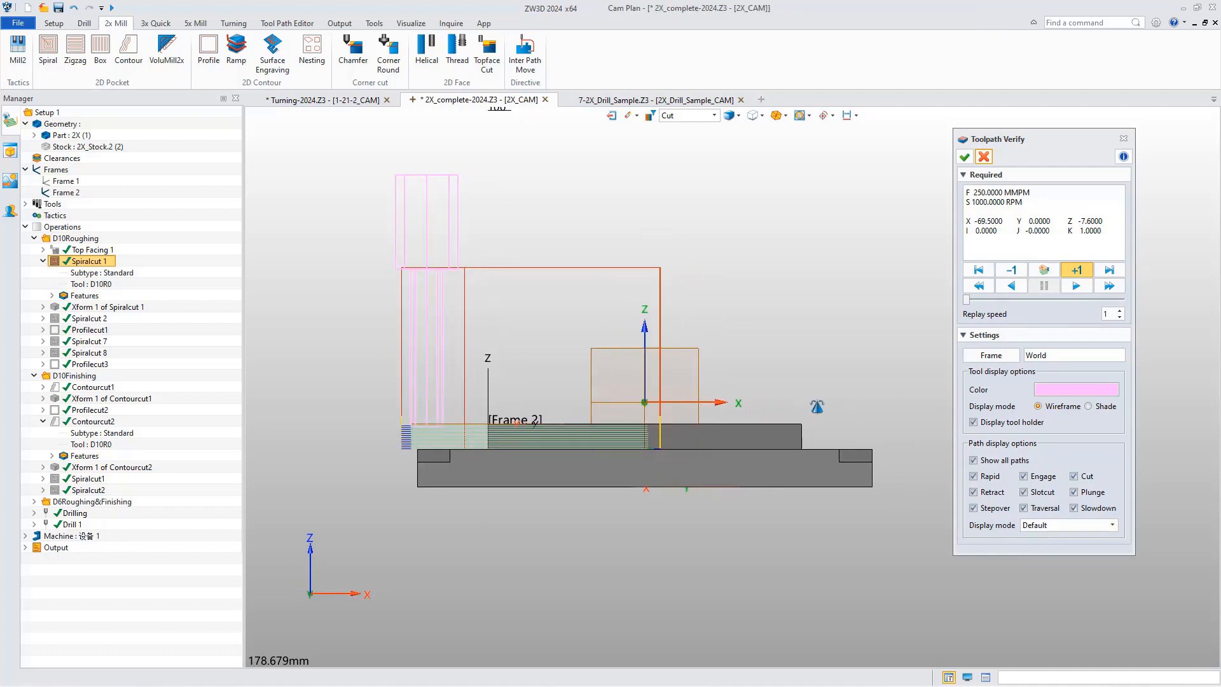
# Return the tool to the path start, set the frame to Tool Path, and check the coordinates there and at a picked lower point.
pyautogui.click(979, 272)
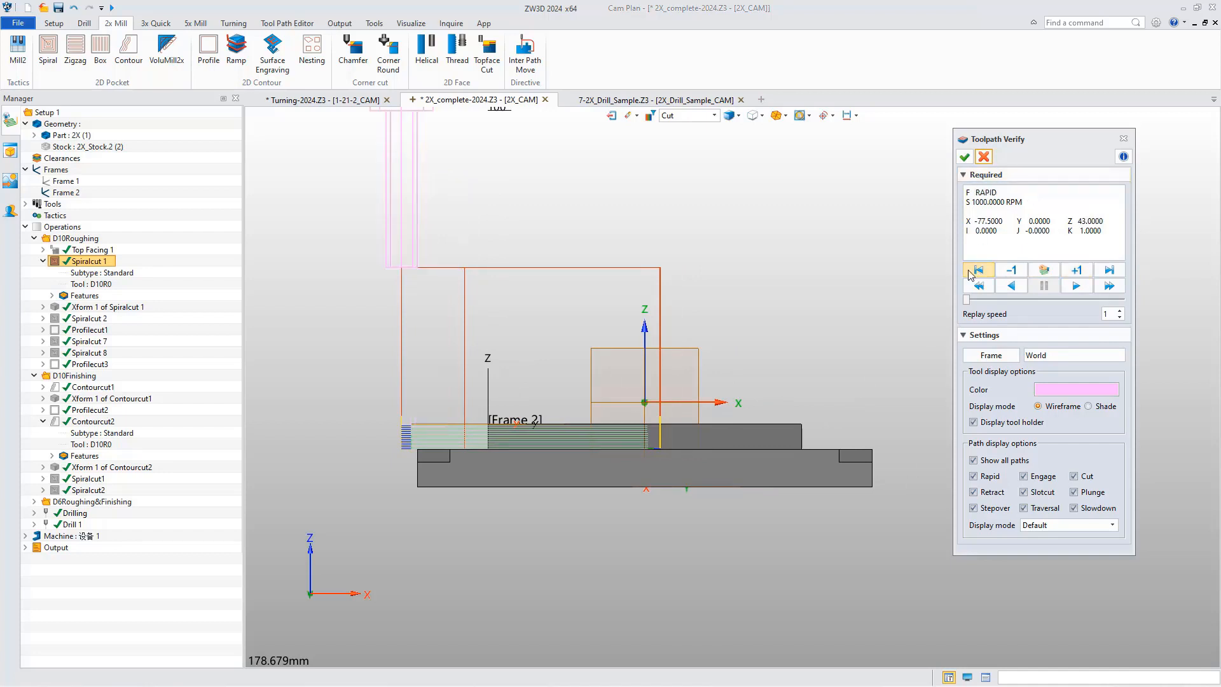
pyautogui.click(996, 356)
pyautogui.click(1056, 403)
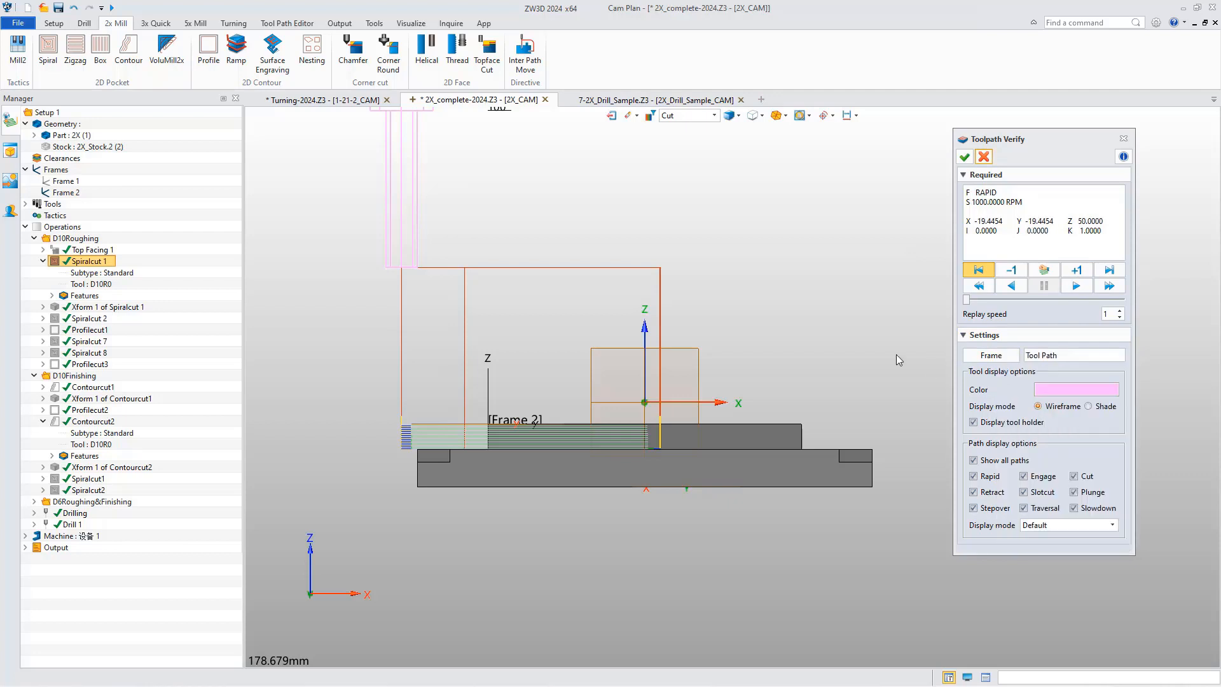
pyautogui.moveTo(1054, 221); pyautogui.dragTo(1103, 221)
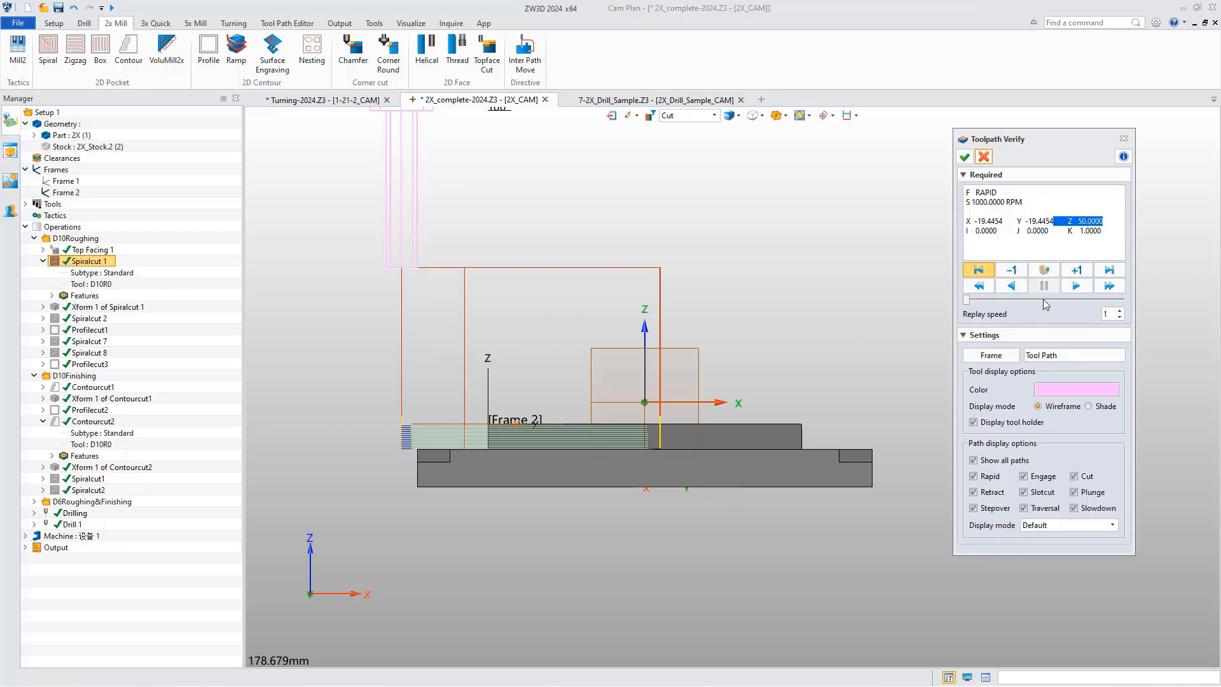
pyautogui.click(1041, 272)
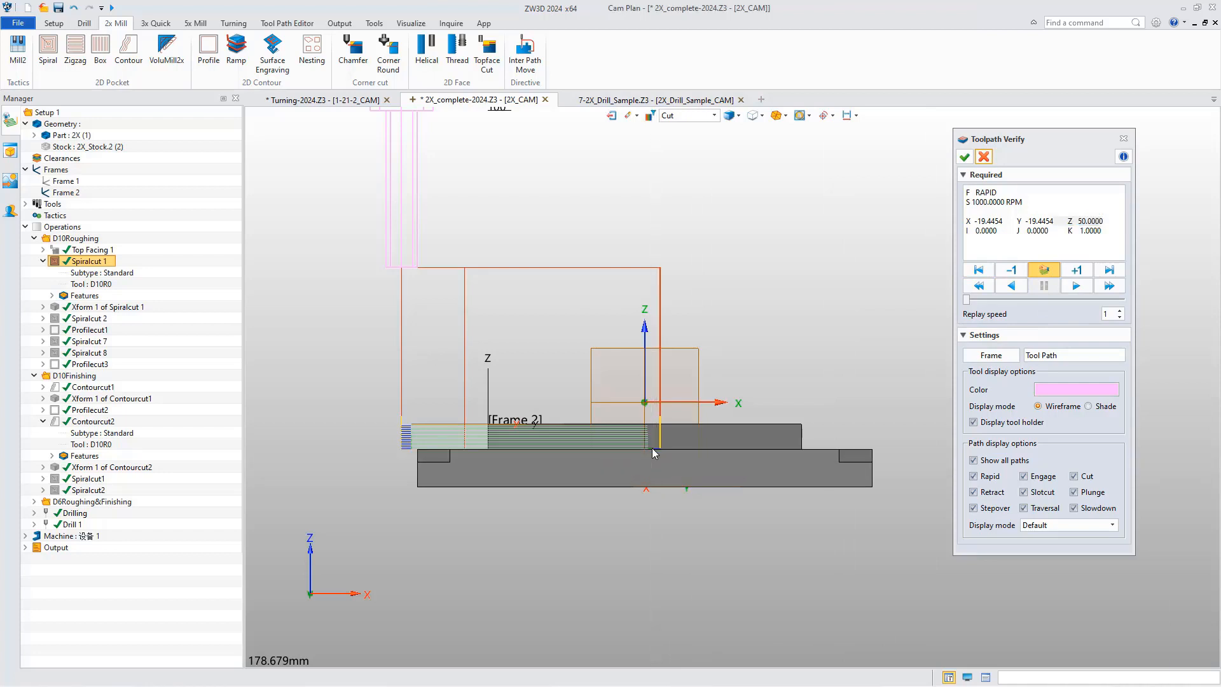
pyautogui.moveTo(1068, 222); pyautogui.dragTo(967, 212)
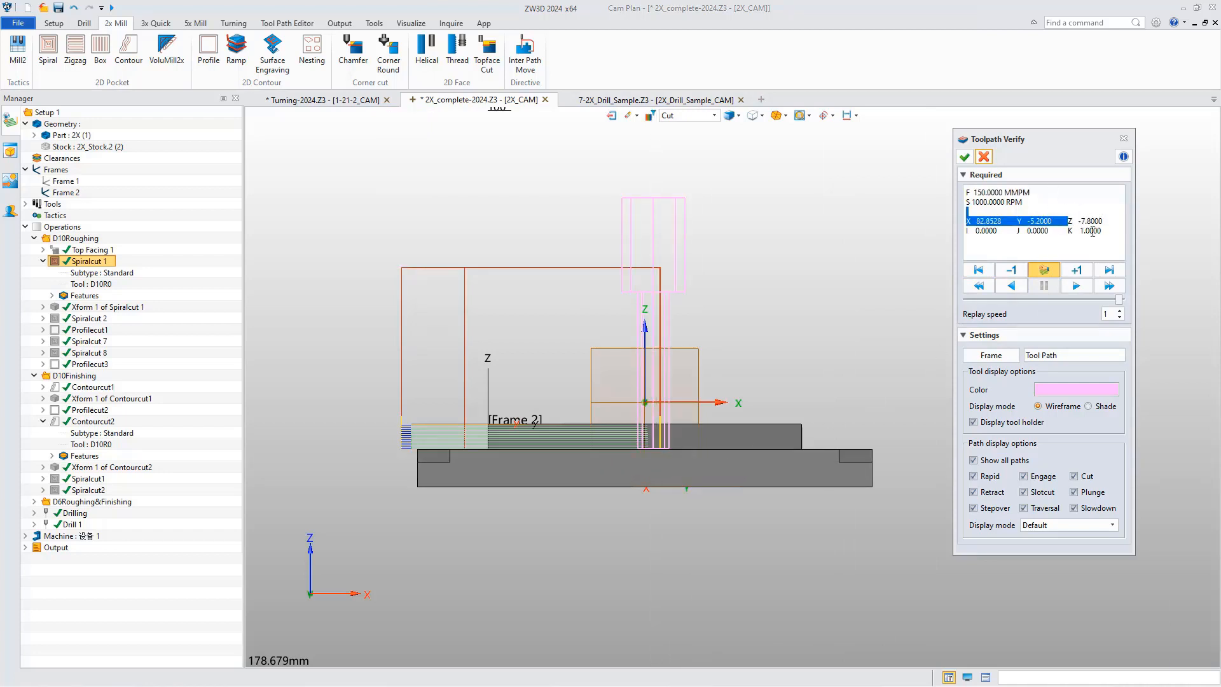
# Limit the displayed paths by Absolute Z-height with Top Z 50 mm and Bottom Z -5 mm, with the tool at the path start.
pyautogui.click(1112, 524)
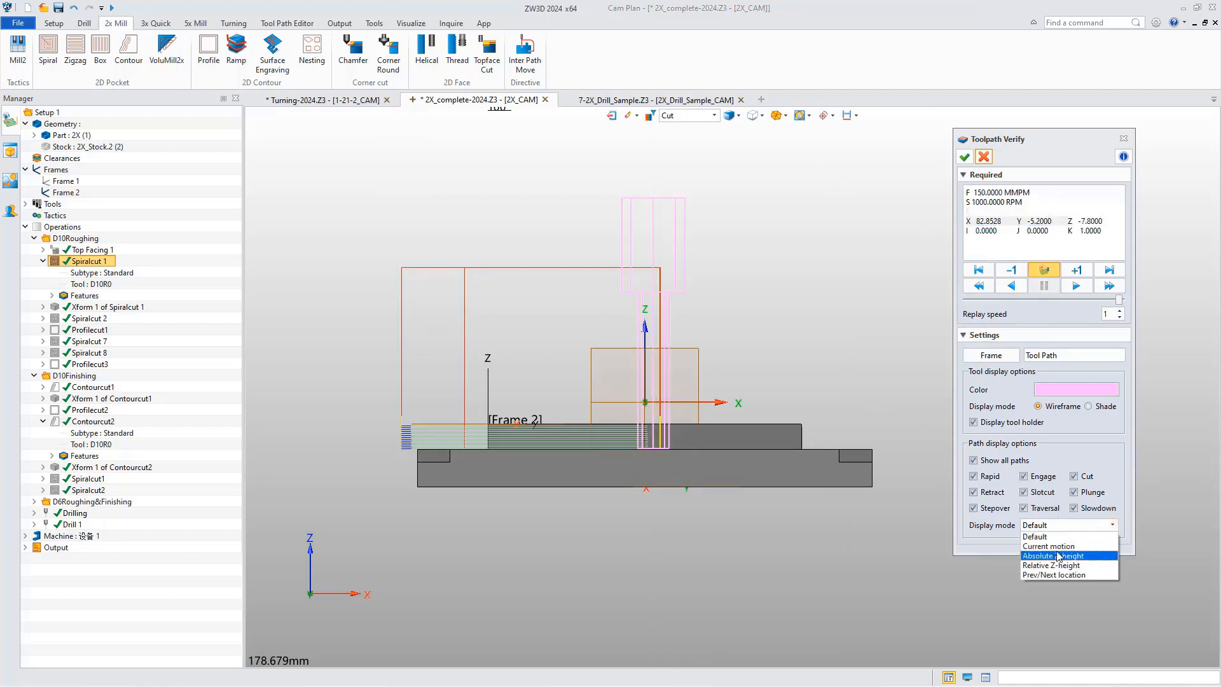
pyautogui.click(1057, 555)
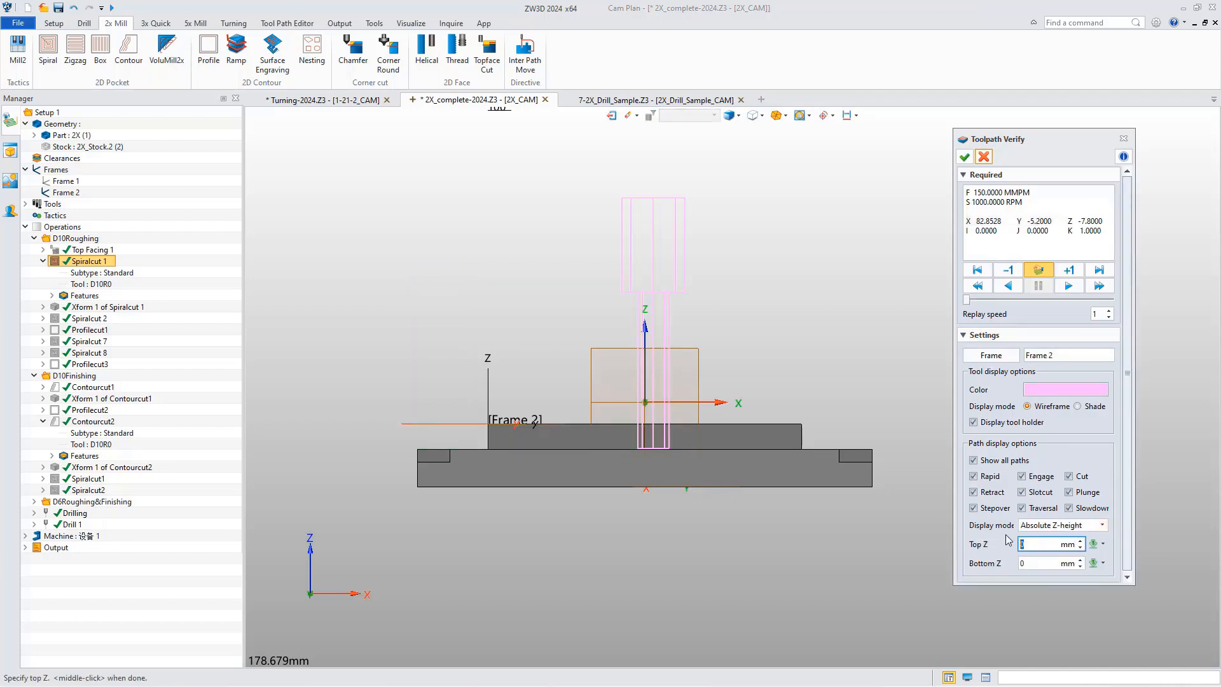
pyautogui.click(976, 270)
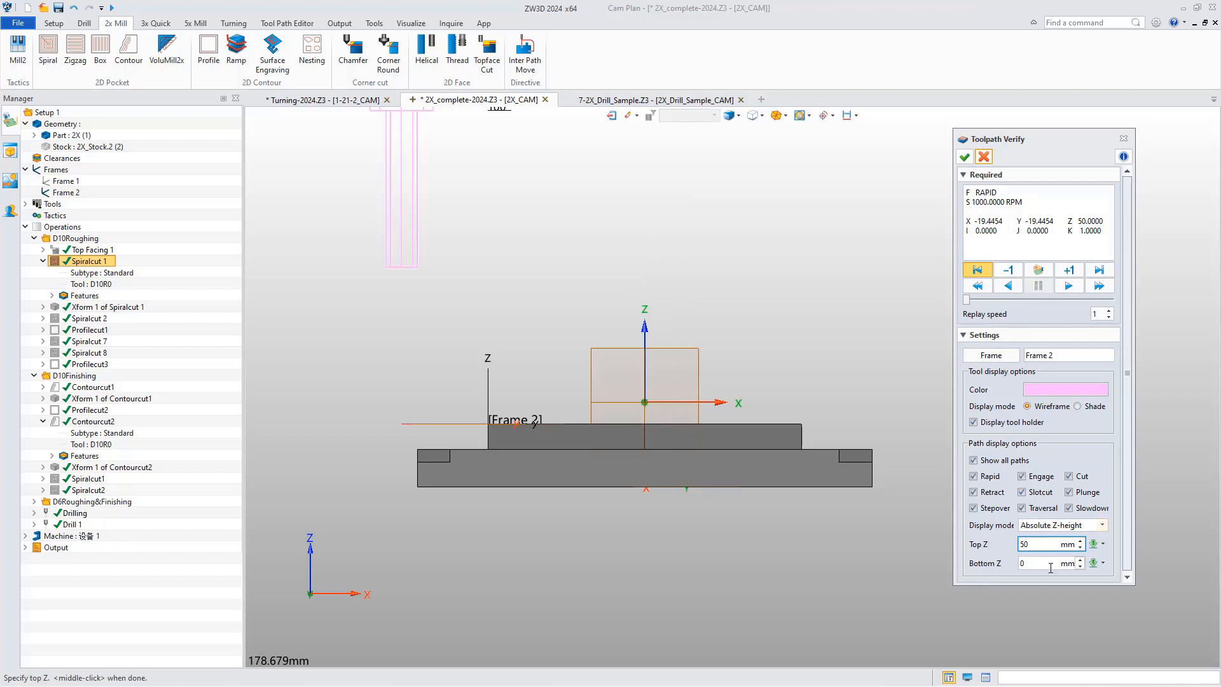
pyautogui.press('Tab')
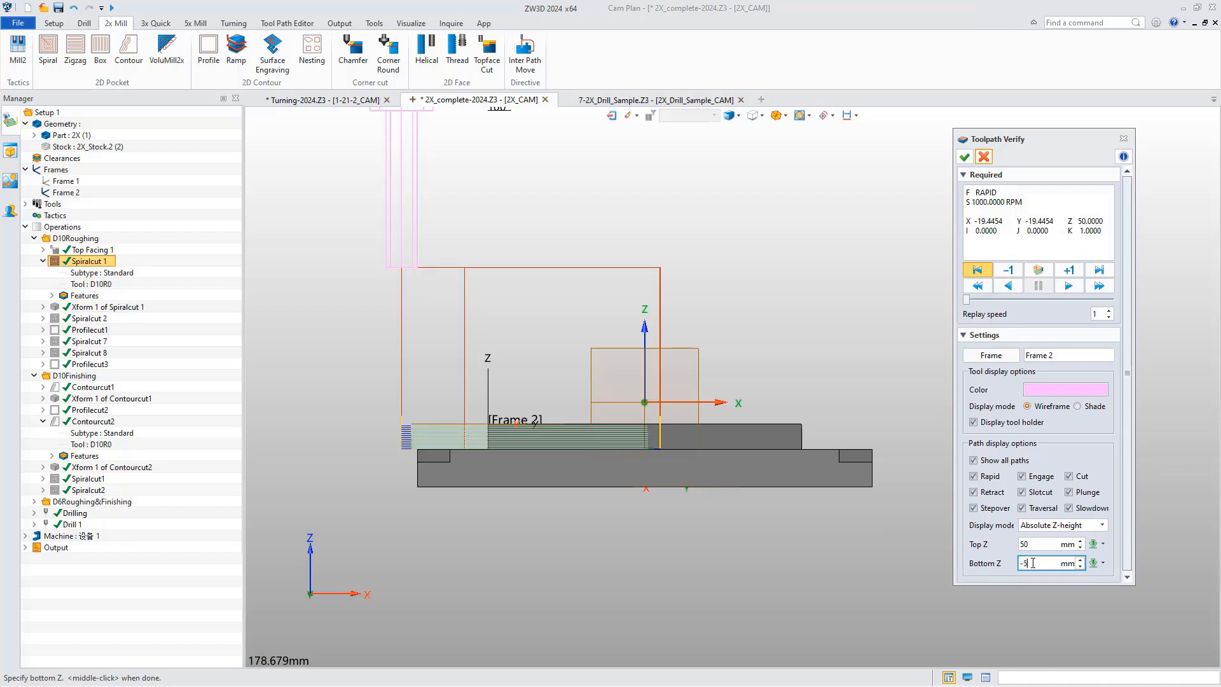
pyautogui.write('-5')
pyautogui.press('Return')
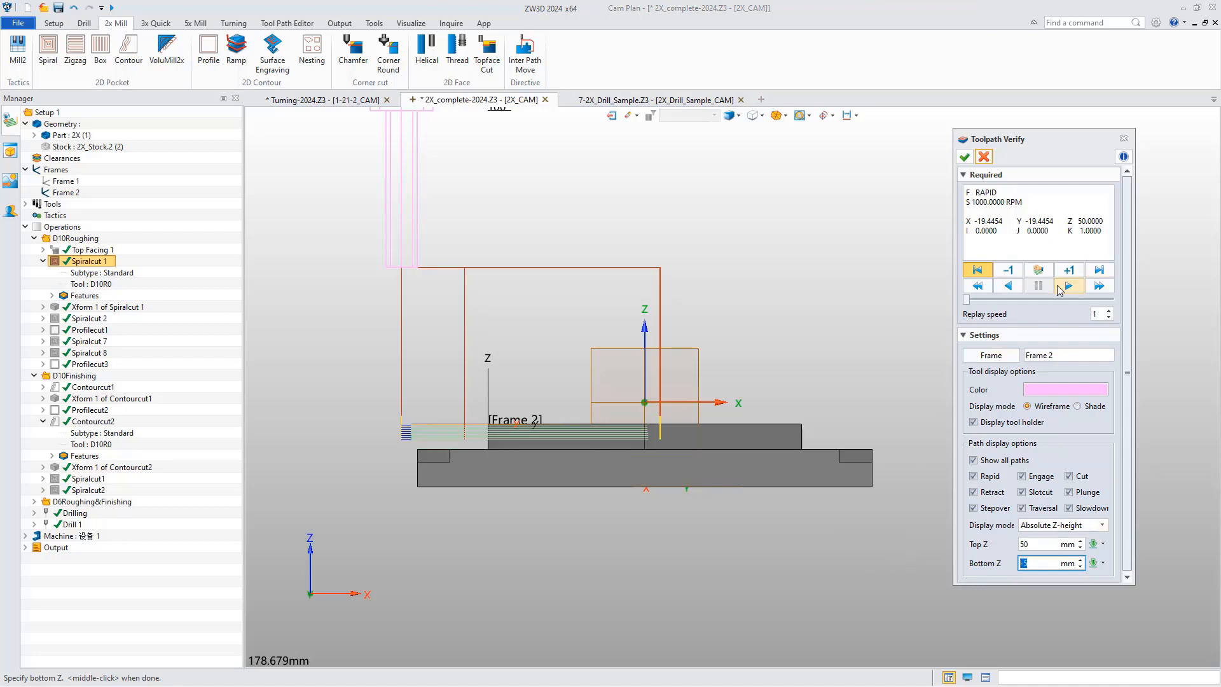
# Change the path display mode to Relative Z-height with Top Z 0 mm and Bottom Z -55 mm.
pyautogui.click(1096, 527)
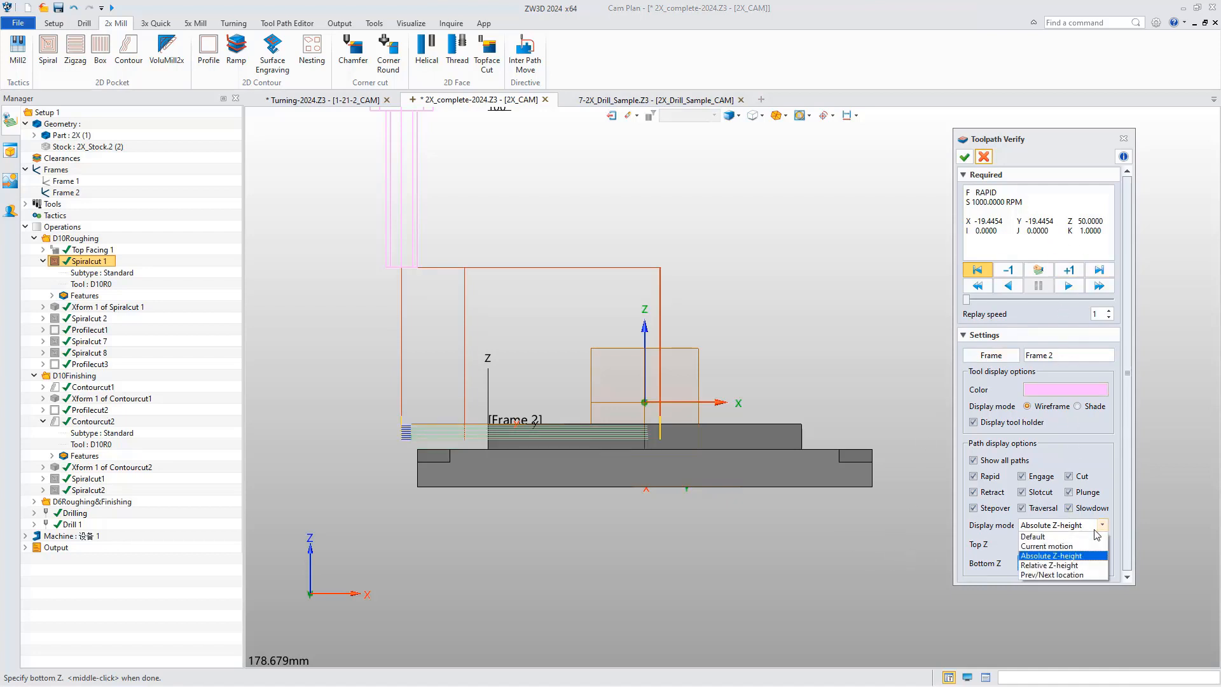
pyautogui.click(1074, 565)
pyautogui.click(1025, 545)
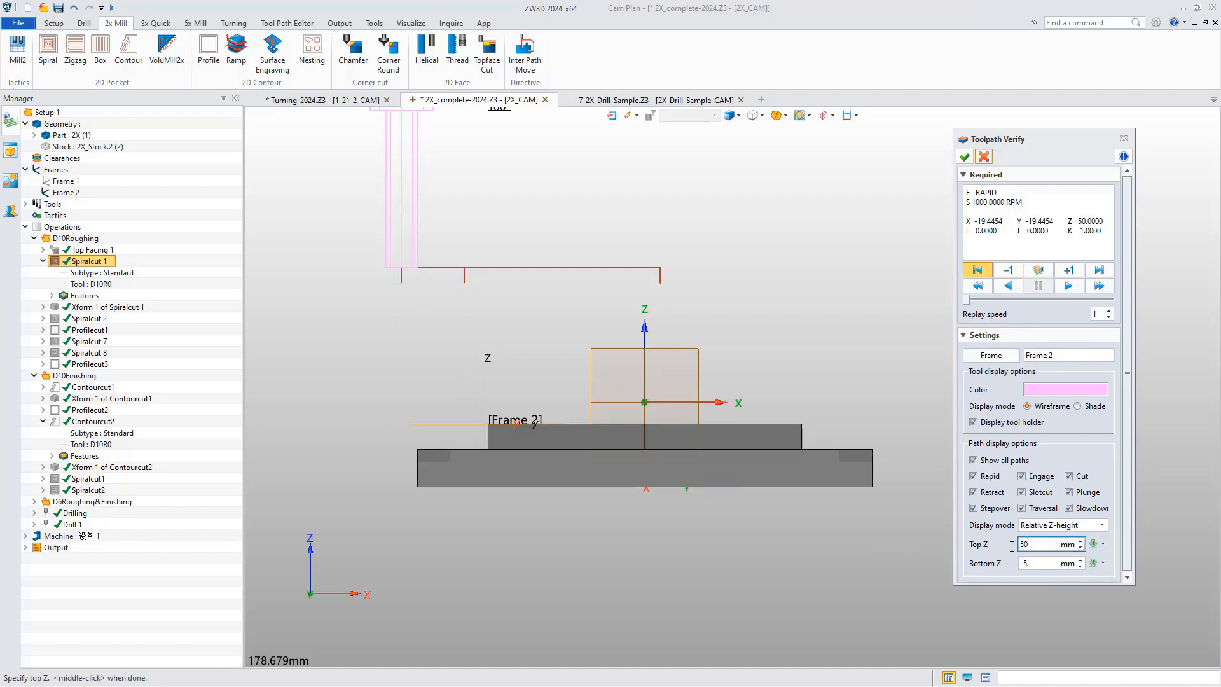
pyautogui.doubleClick(1024, 545)
pyautogui.write('0')
pyautogui.click(1063, 566)
pyautogui.write('5')
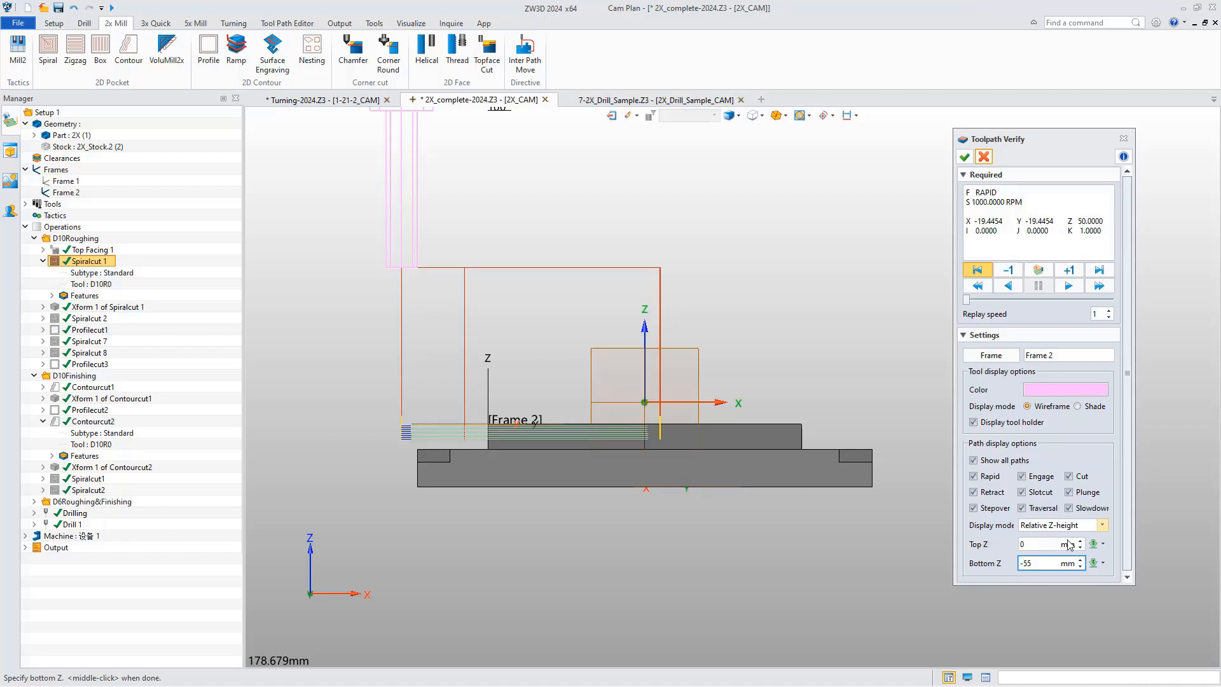
# Change the path display mode to Prev/Next location with Previous 3 and Next 3.
pyautogui.click(1101, 524)
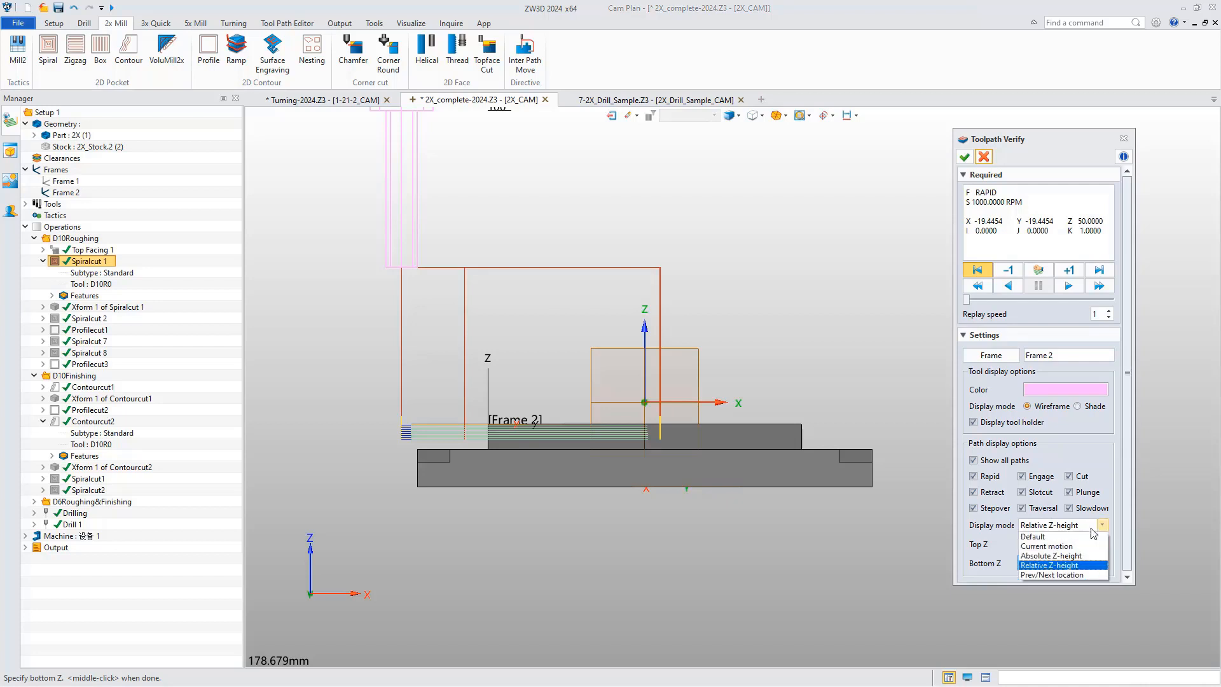
pyautogui.click(1058, 575)
pyautogui.click(1037, 545)
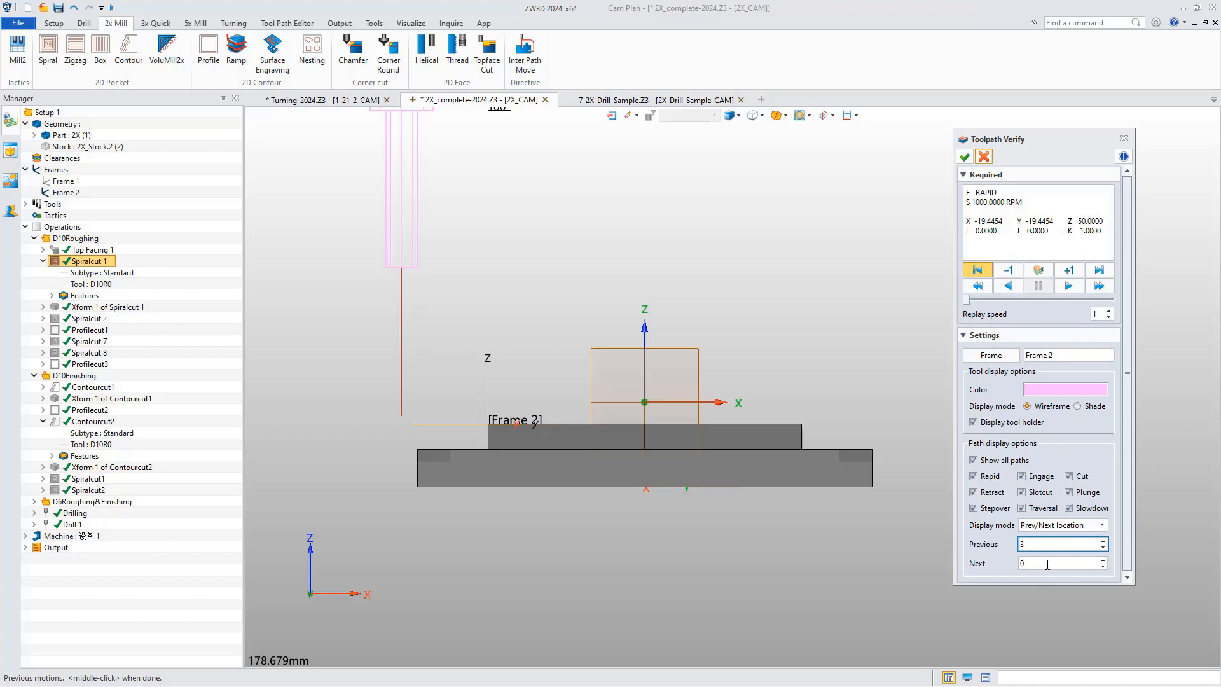
pyautogui.press('Tab')
pyautogui.click(1037, 546)
# Advance the tool one motion at a time along Spiralcut 1 and examine the displayed previous and next path segments.
pyautogui.moveTo(804, 532); pyautogui.dragTo(833, 537, button='right')
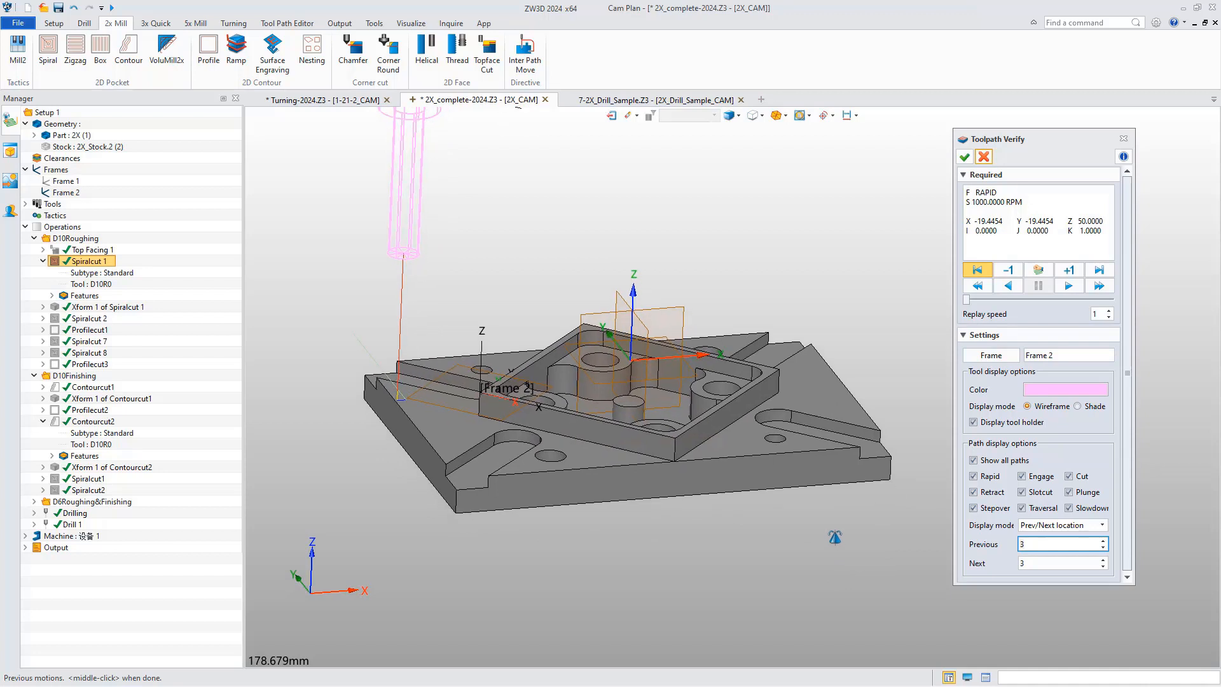
pyautogui.click(1071, 271)
pyautogui.click(1074, 275)
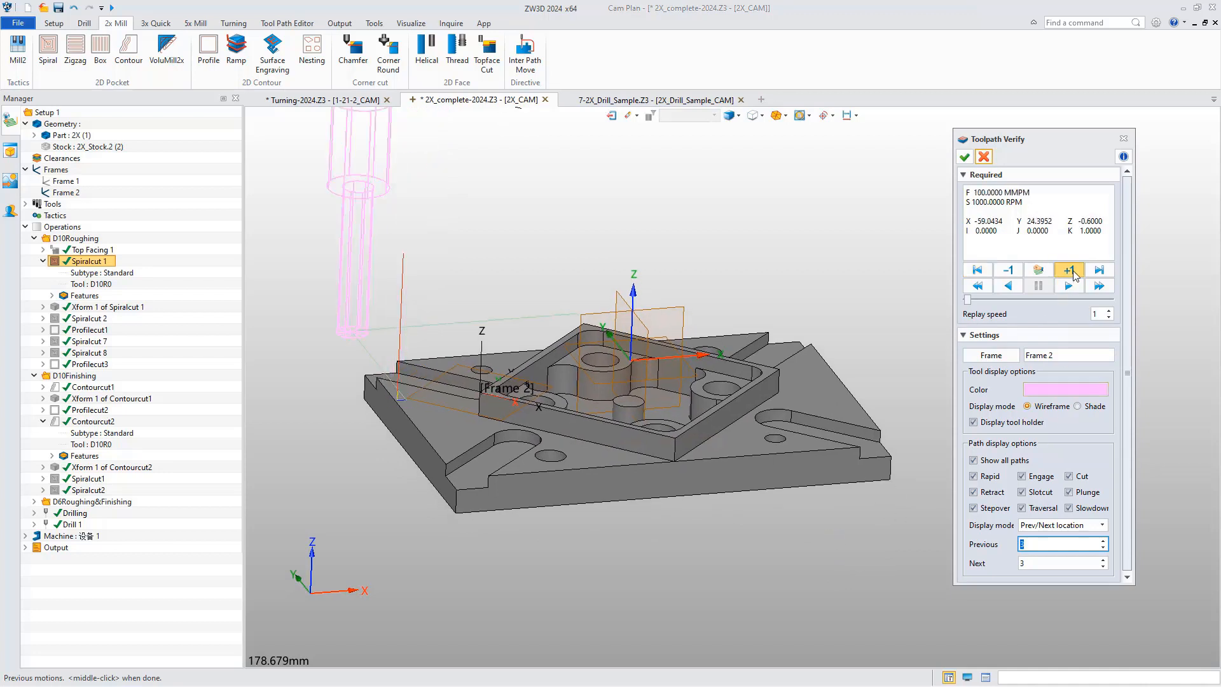
pyautogui.click(1074, 275)
pyautogui.click(1073, 275)
pyautogui.click(1074, 275)
pyautogui.click(1074, 275)
pyautogui.click(1074, 276)
pyautogui.click(1074, 275)
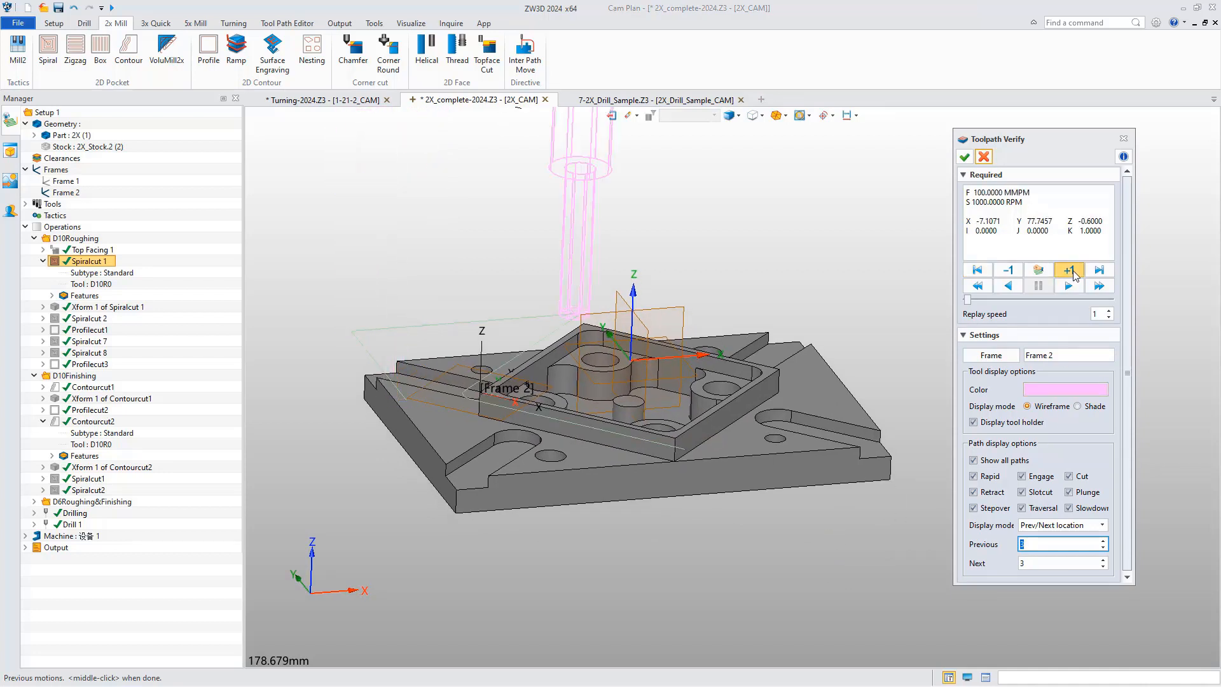
pyautogui.click(1074, 276)
pyautogui.click(1073, 276)
pyautogui.click(1073, 275)
pyautogui.click(1074, 275)
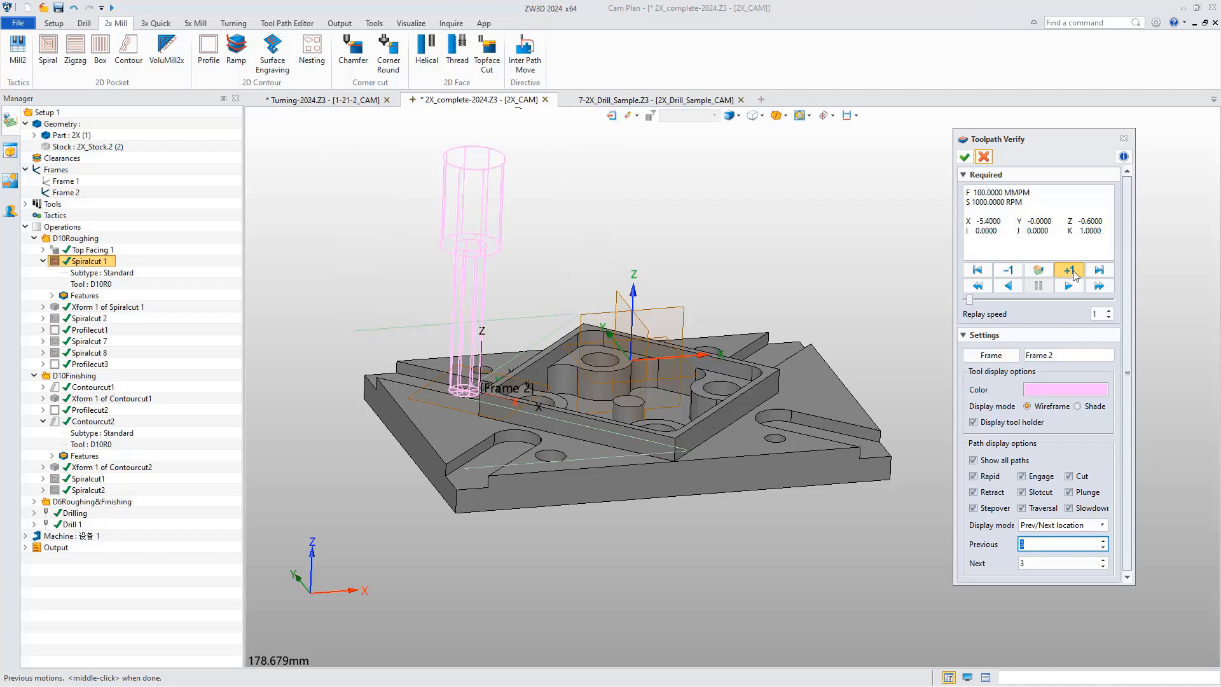
pyautogui.click(1073, 275)
pyautogui.click(1074, 275)
pyautogui.click(1074, 275)
pyautogui.click(1074, 275)
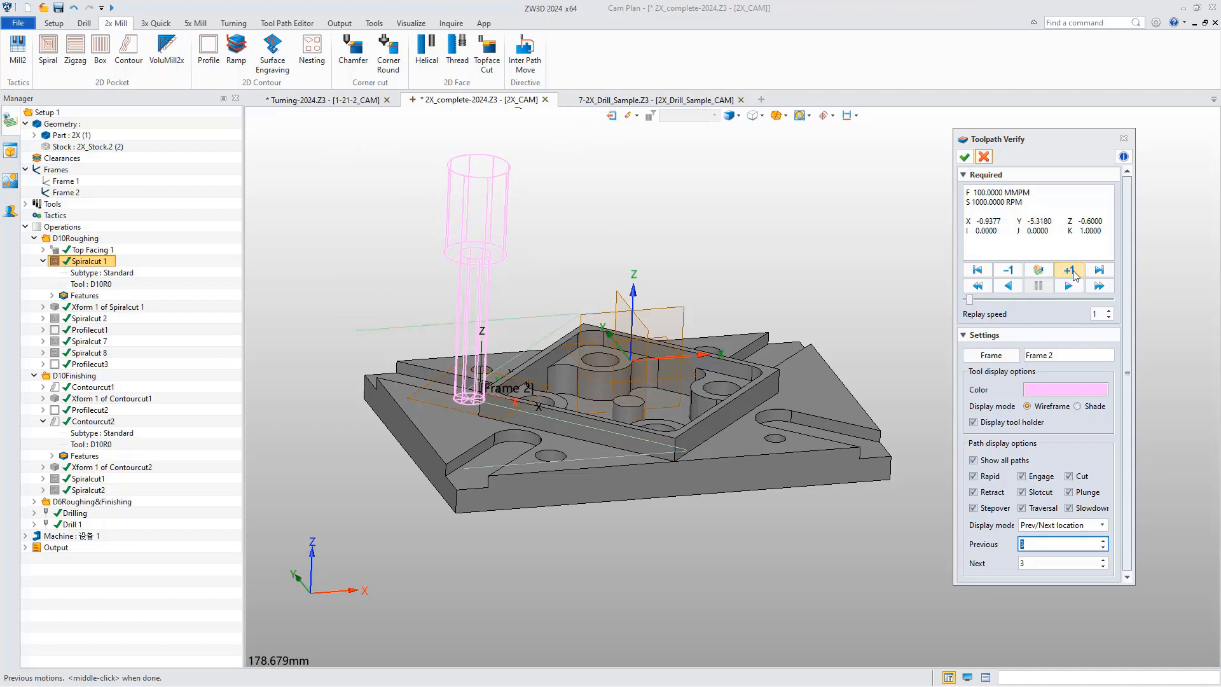
pyautogui.click(1074, 275)
pyautogui.click(1073, 275)
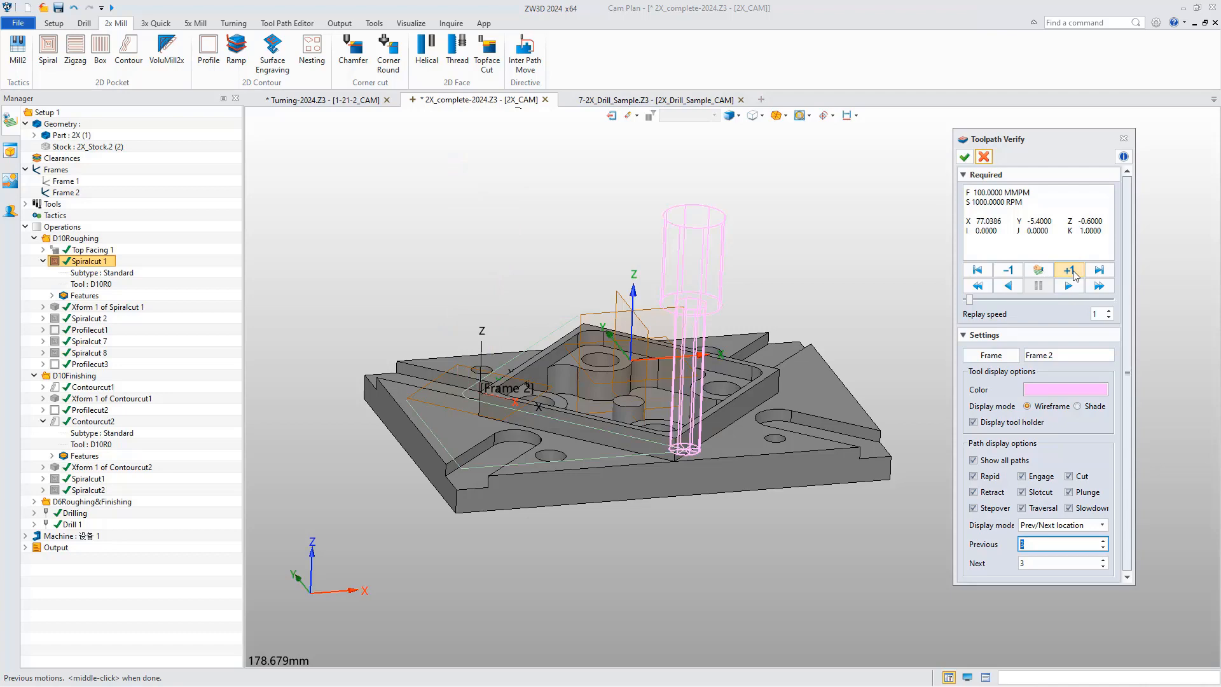
pyautogui.moveTo(590, 344); pyautogui.dragTo(570, 358, button='right')
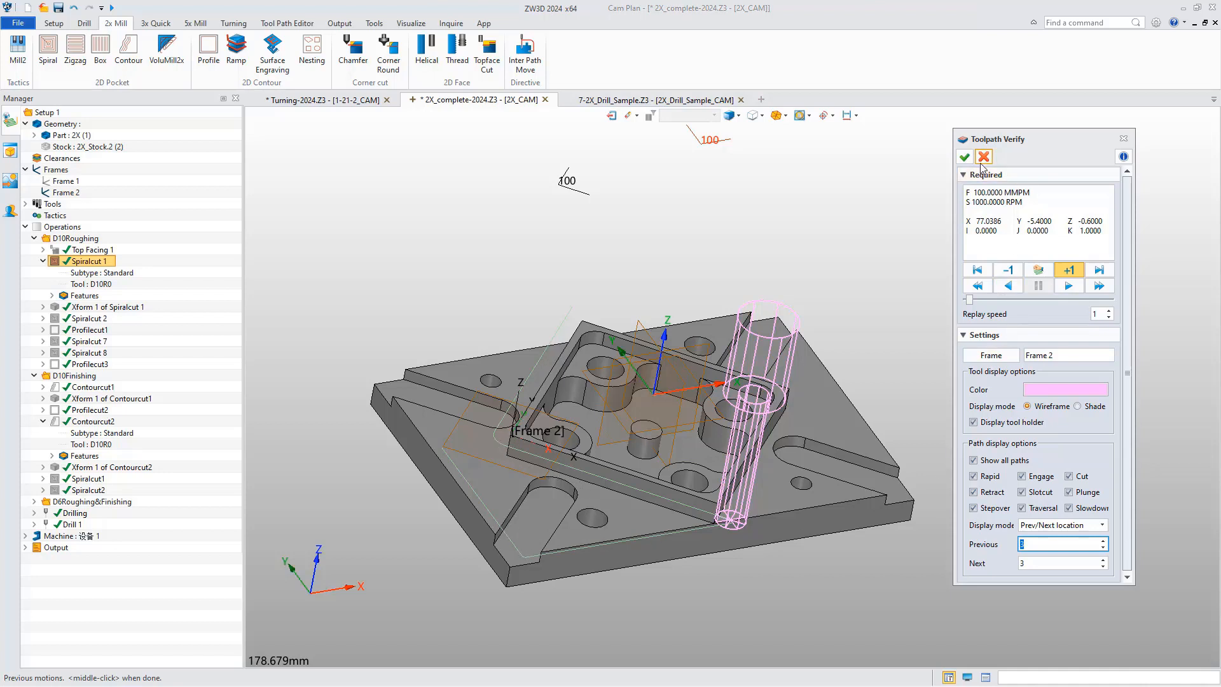
# In the 7-2X_Drill_Sample CAM plan, add a Ramp operation and assign it the tool D8R0.
pyautogui.click(648, 102)
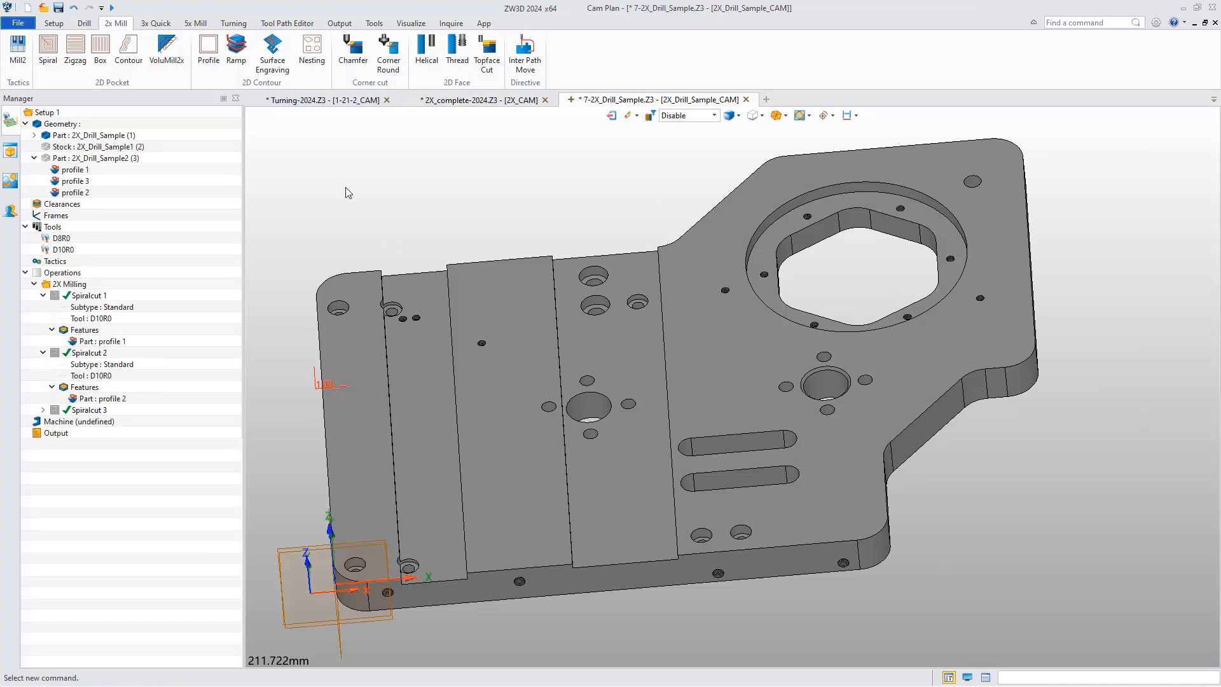
pyautogui.click(236, 50)
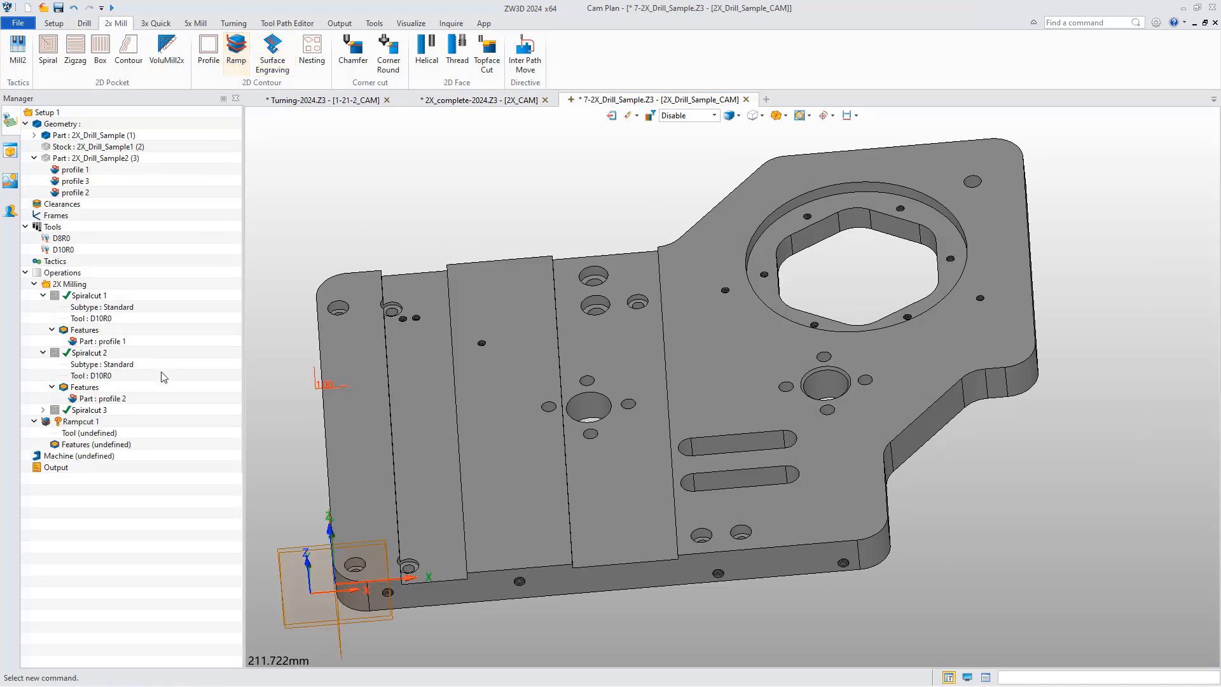
pyautogui.doubleClick(113, 431)
pyautogui.doubleClick(132, 471)
# Assign the two-slot feature profile 4 to the Rampcut 1 operation.
pyautogui.doubleClick(95, 445)
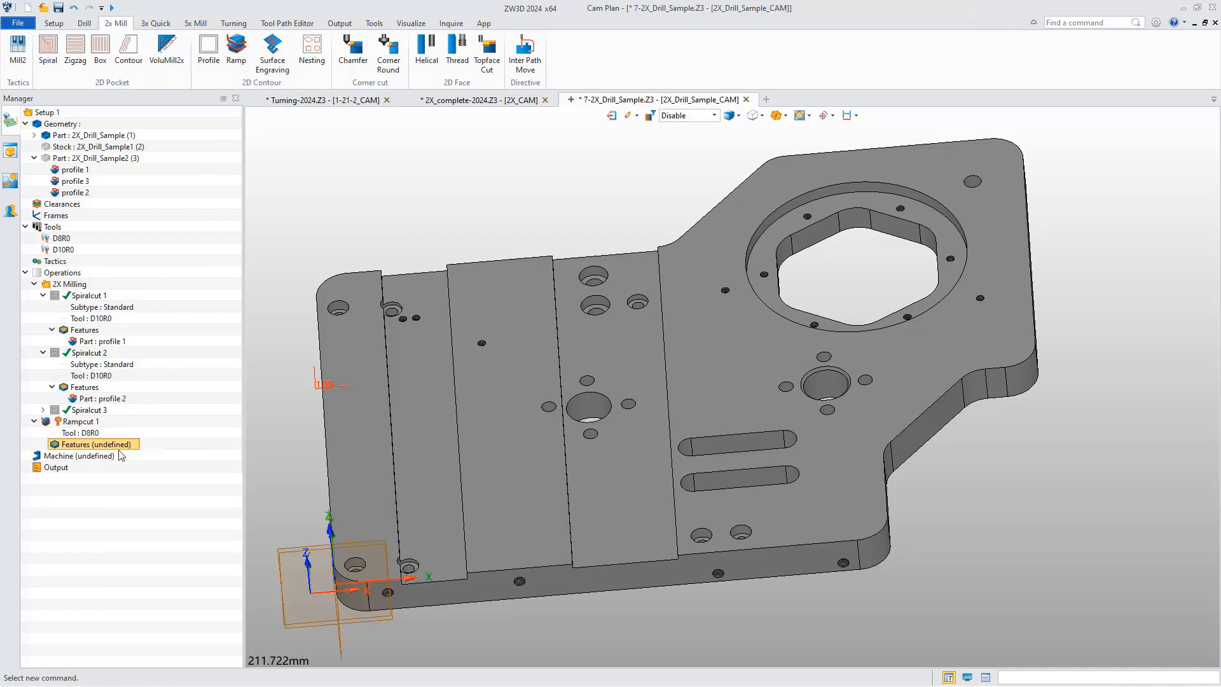
pyautogui.click(293, 162)
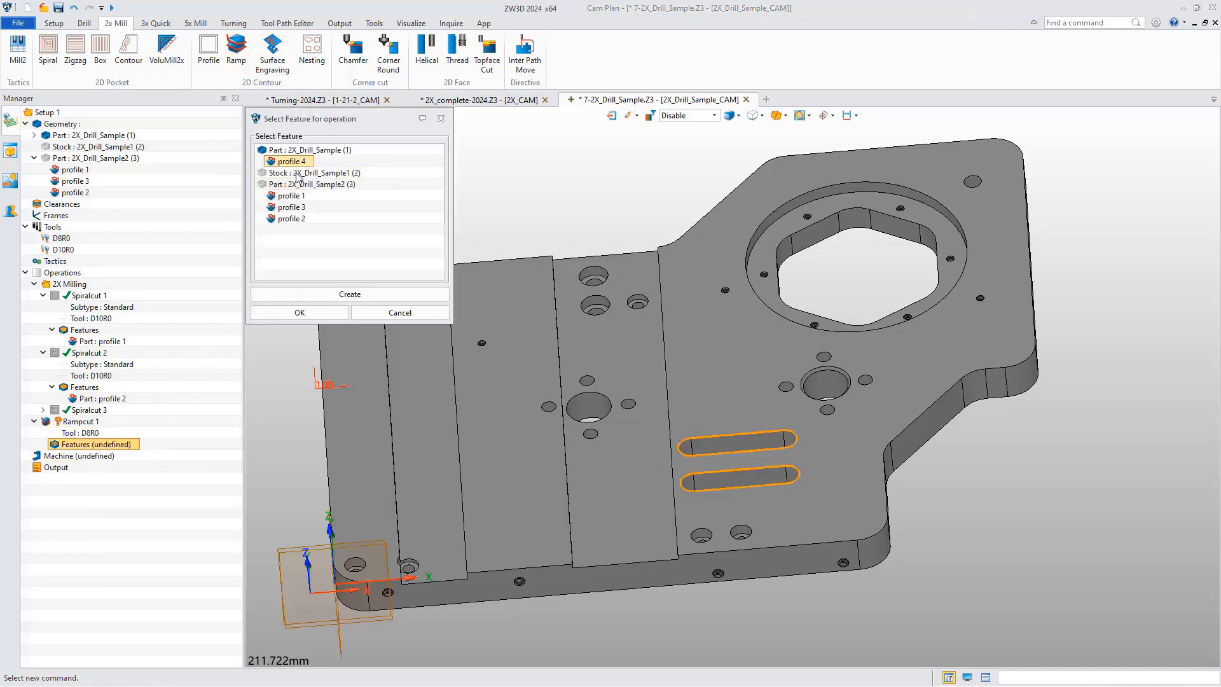
pyautogui.click(299, 312)
# Set the bottom Z boundary of Rampcut 1 to a point on the upper slot's bottom edge at Z -15.
pyautogui.doubleClick(71, 421)
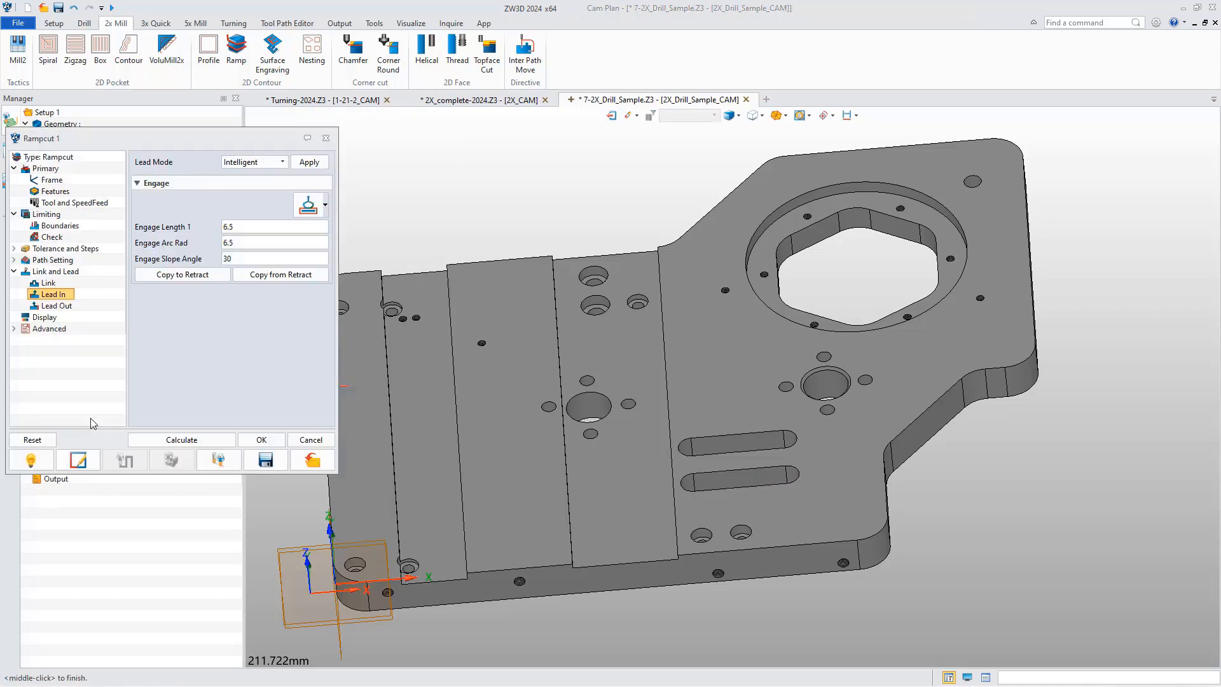
pyautogui.click(58, 226)
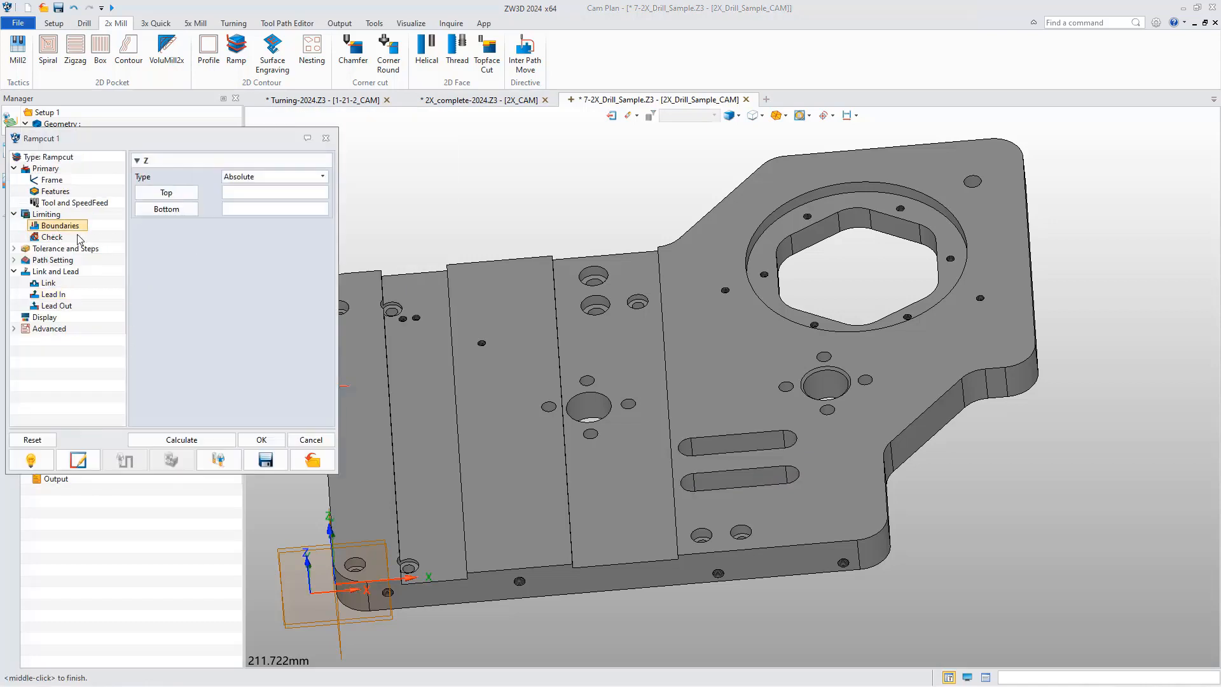
pyautogui.click(169, 211)
pyautogui.moveTo(701, 417); pyautogui.dragTo(694, 458, button='right')
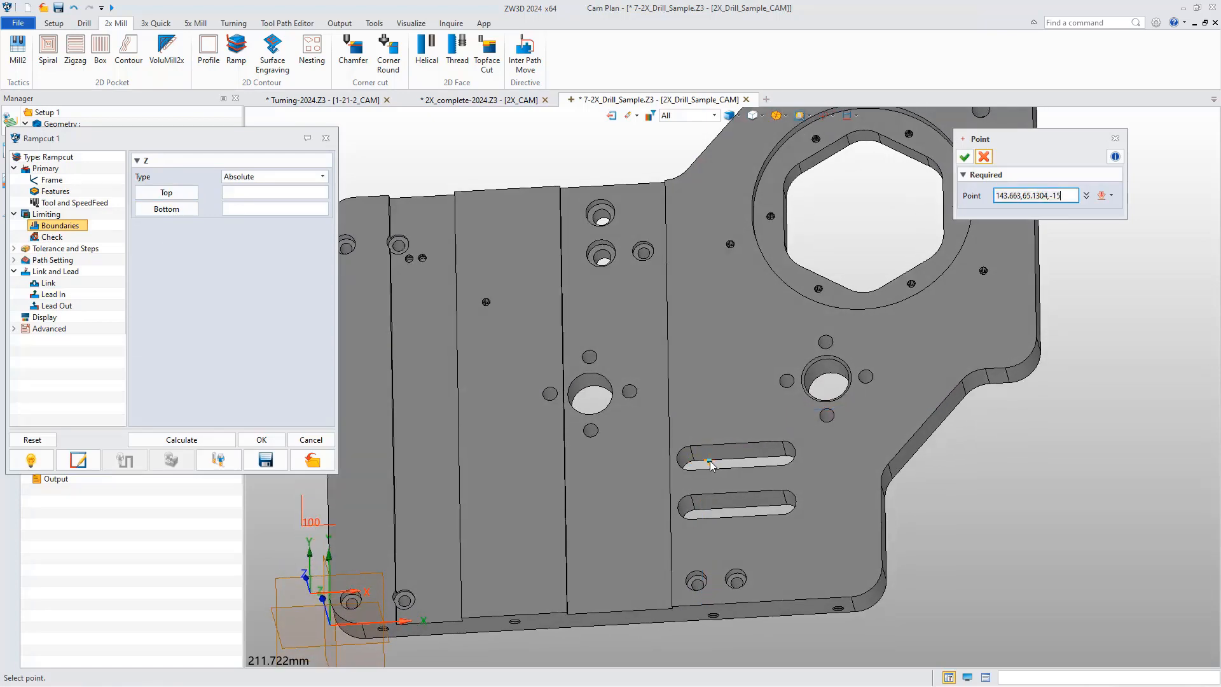
pyautogui.click(710, 463)
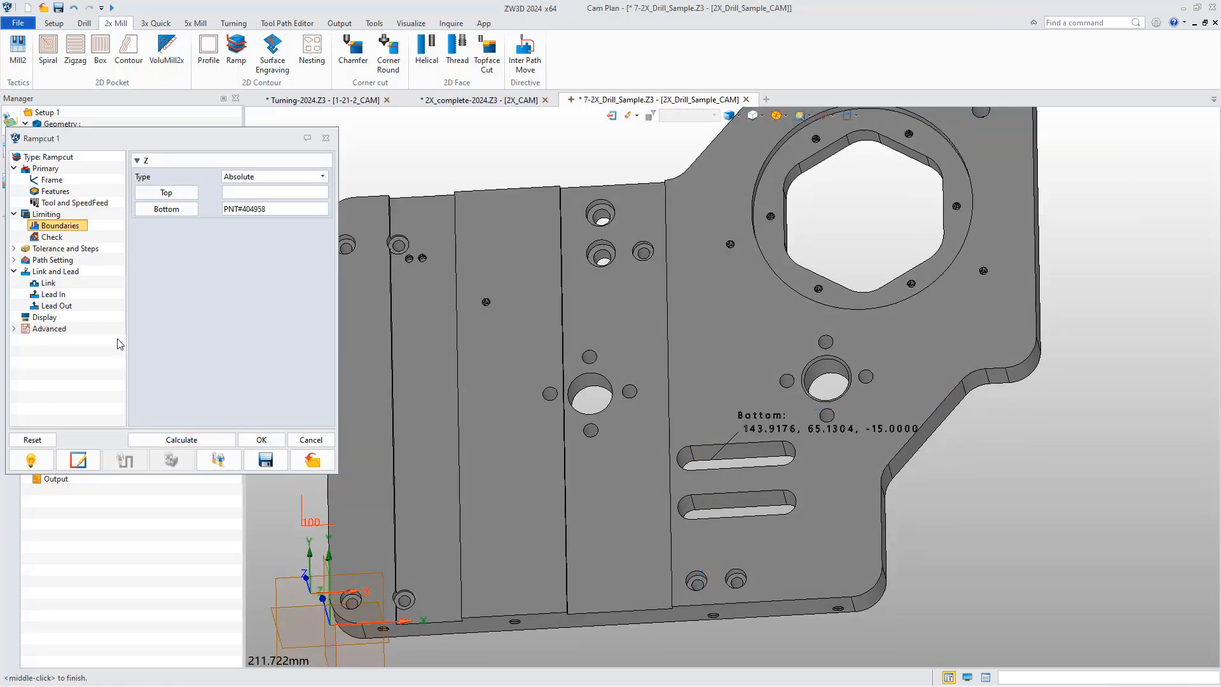
# Set the machining side of Rampcut 1 to Left,Inside and calculate the toolpath.
pyautogui.click(62, 261)
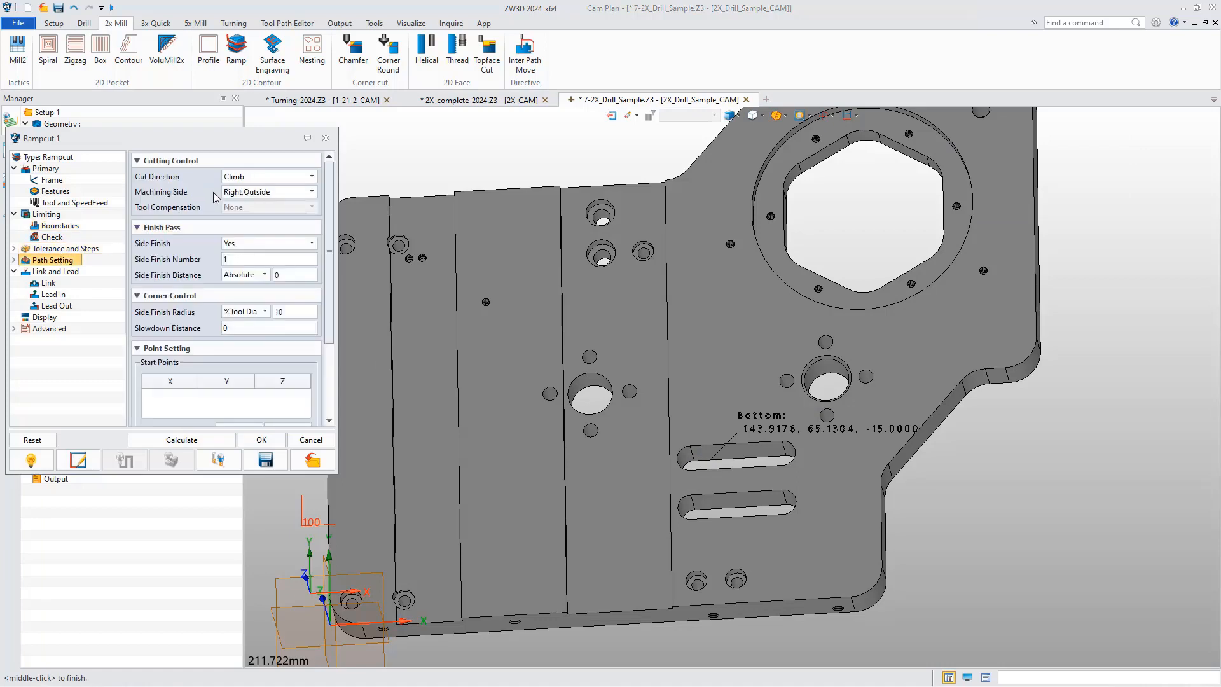
pyautogui.click(258, 196)
pyautogui.click(253, 215)
pyautogui.click(198, 437)
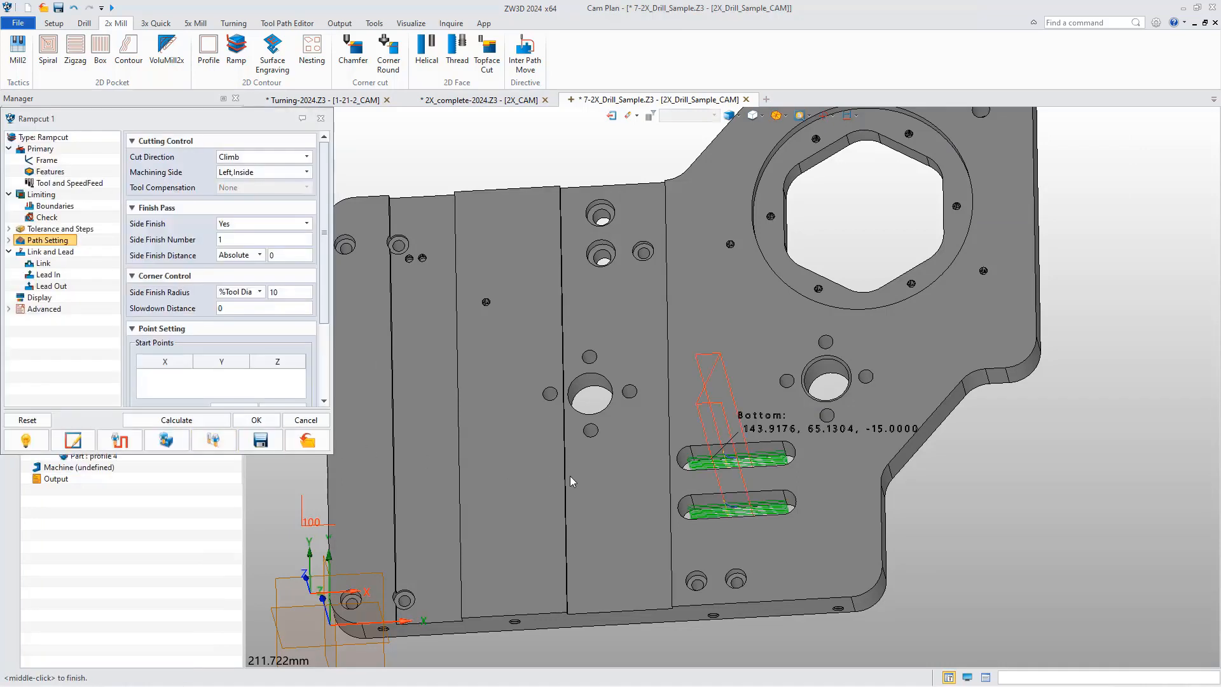
# Verify the Rampcut 1 toolpath from above and examine the tool's entry position against the upper slot's wall.
pyautogui.moveTo(605, 464); pyautogui.dragTo(571, 485, button='right')
pyautogui.scroll(5, 765, 479)
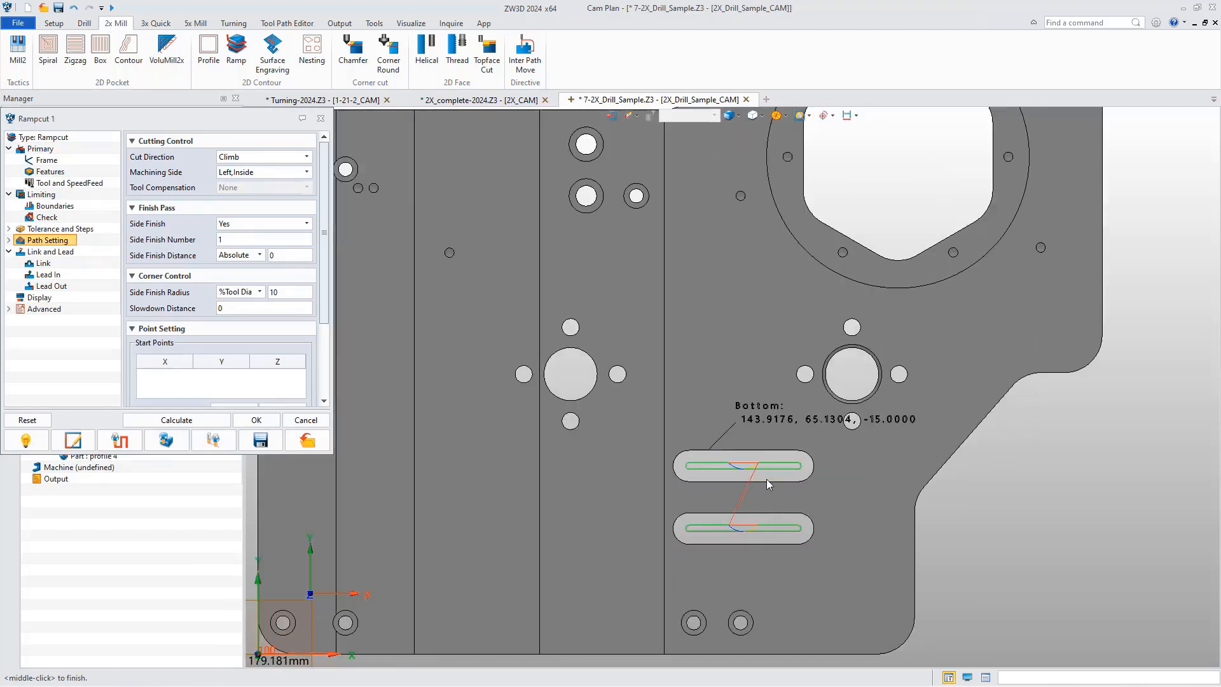
pyautogui.click(154, 437)
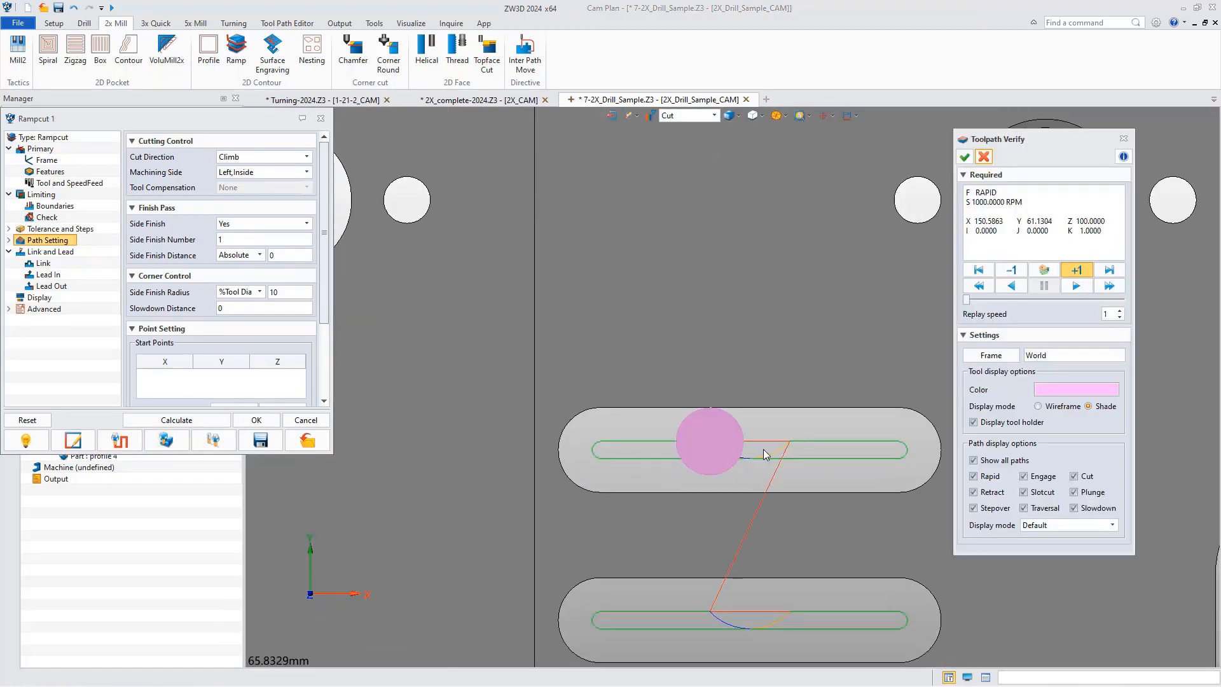
pyautogui.scroll(3, 701, 409)
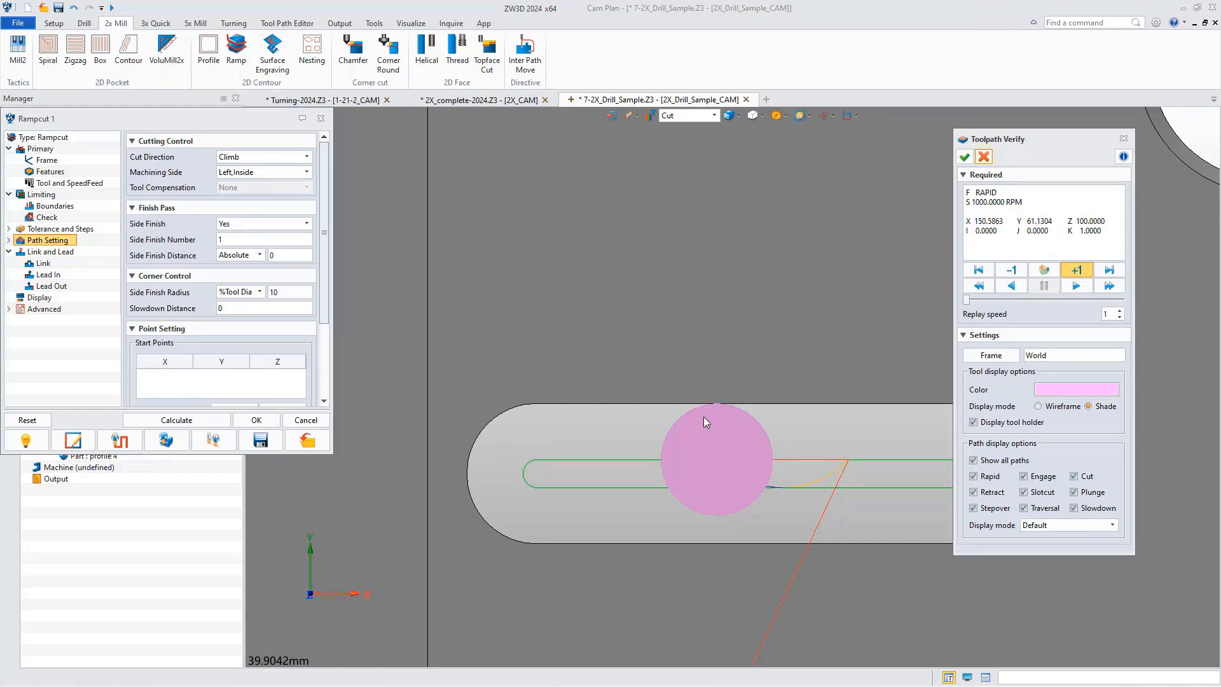
# Switch the lead-in to the engage type without slope angle, using length 0 and arc radius 3, and verify the recalculated toolpath.
pyautogui.click(48, 275)
pyautogui.click(320, 184)
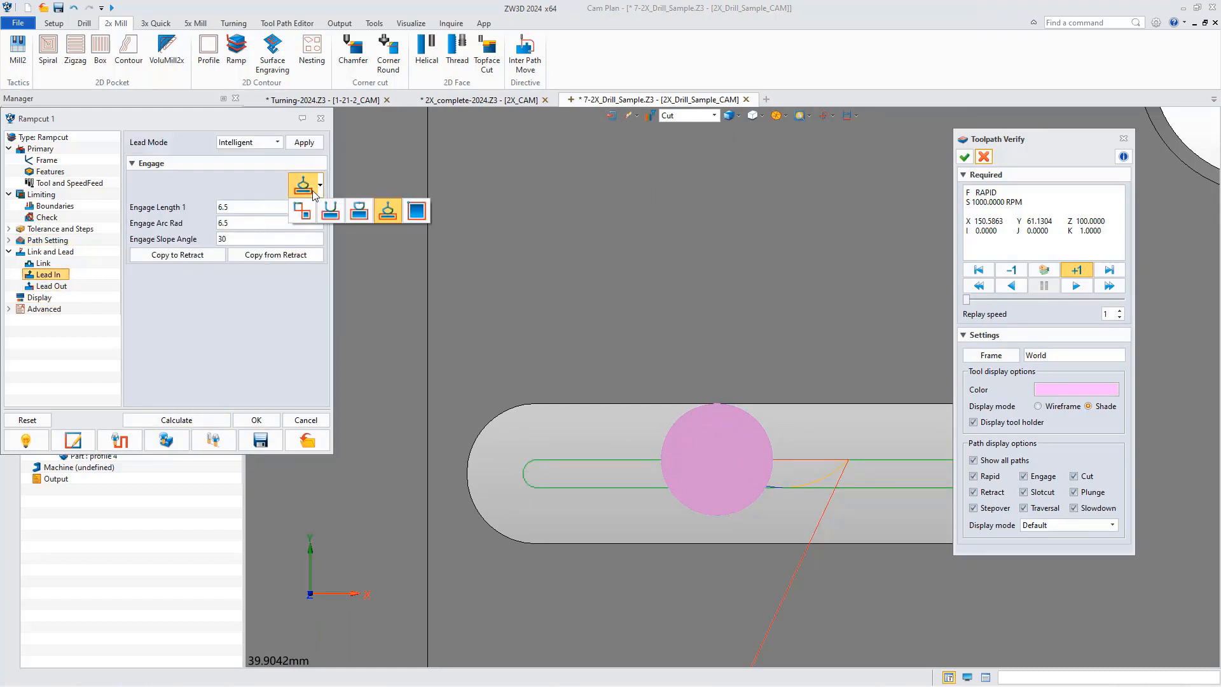
pyautogui.click(330, 205)
pyautogui.write('0')
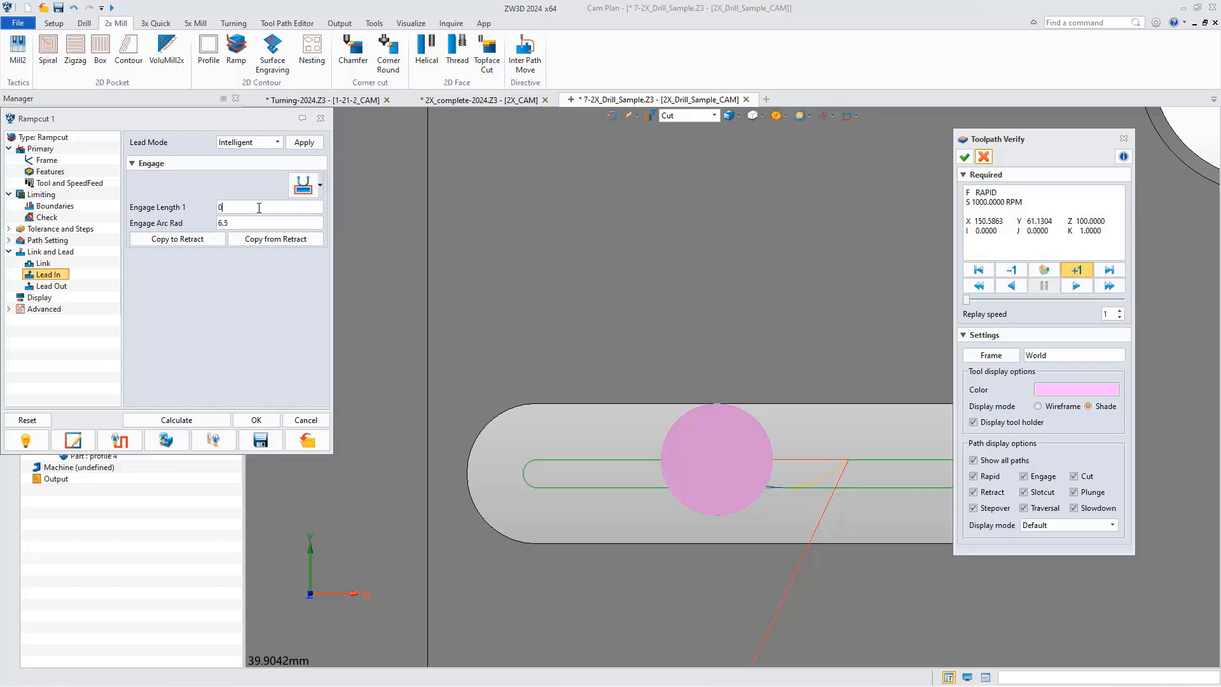
pyautogui.press('Tab')
pyautogui.write('3')
pyautogui.click(178, 420)
pyautogui.click(120, 441)
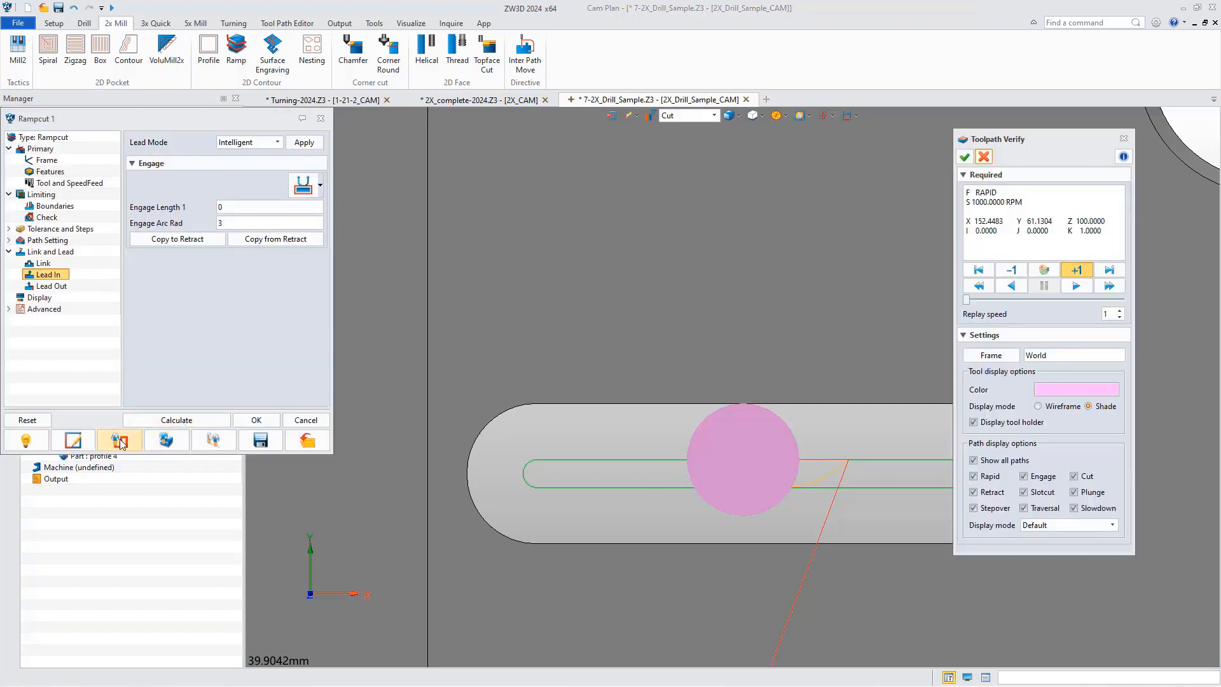
# Set the lead-in's Engage Arc Rad to 1.5, copy the engage settings to the retract, and recalculate the toolpath.
pyautogui.doubleClick(223, 222)
pyautogui.write('1.5')
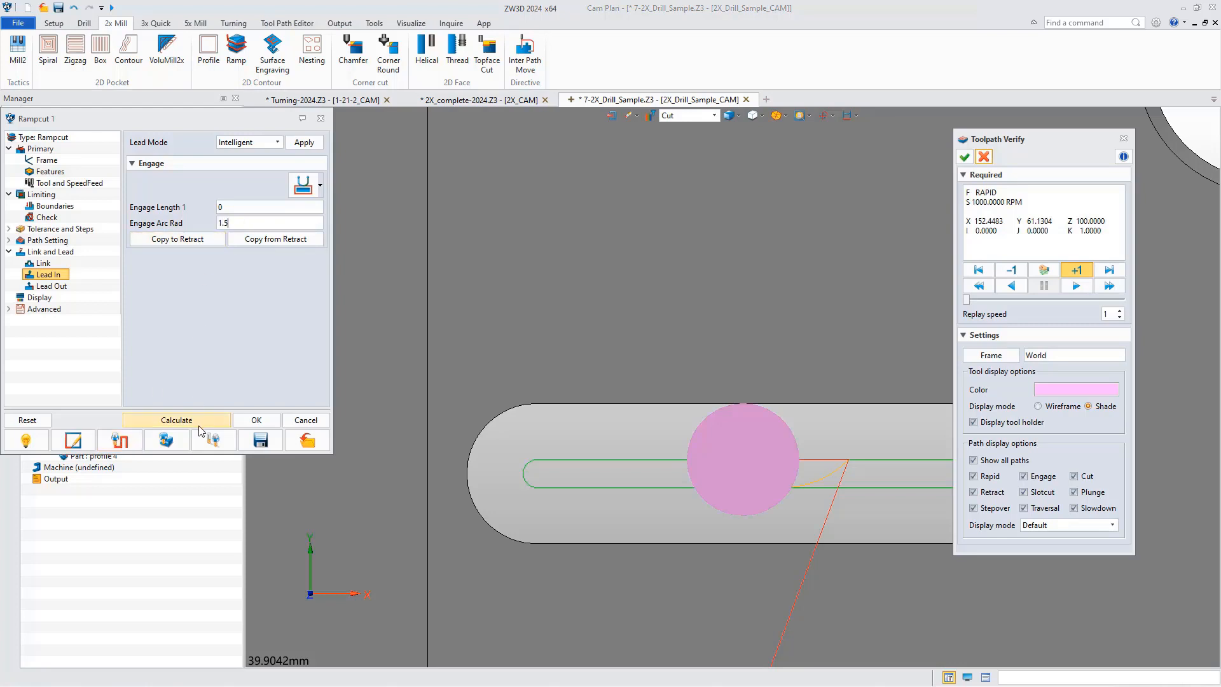
pyautogui.click(176, 421)
pyautogui.click(128, 443)
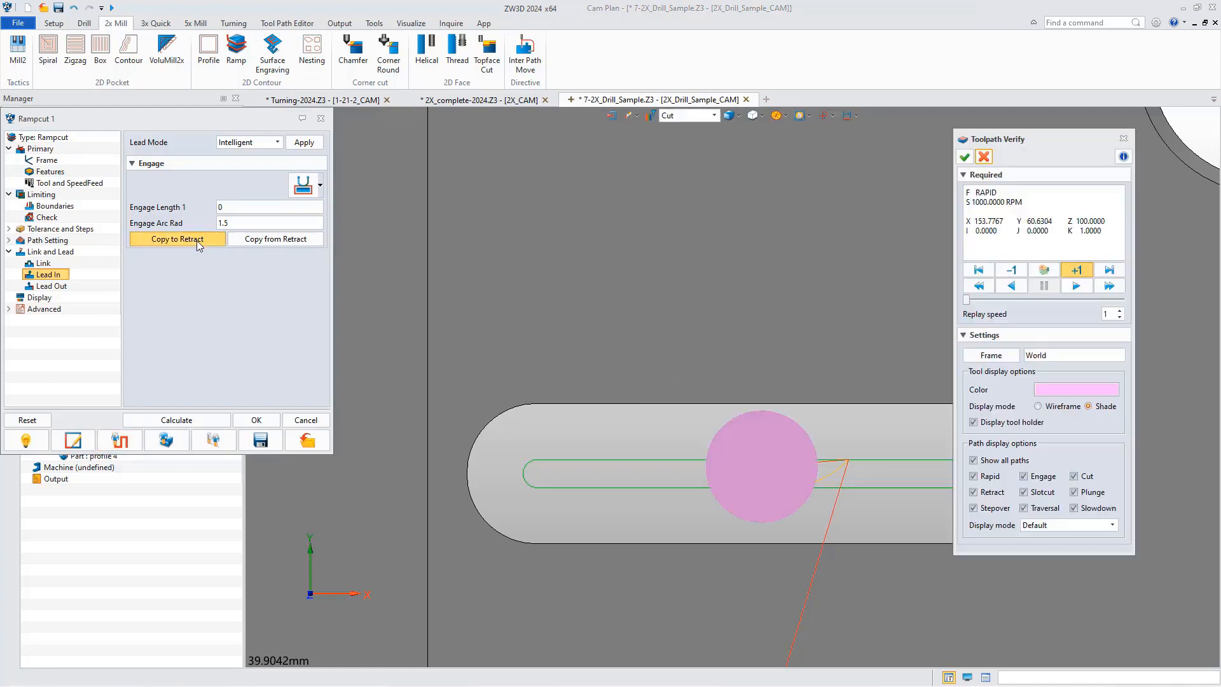
pyautogui.click(198, 422)
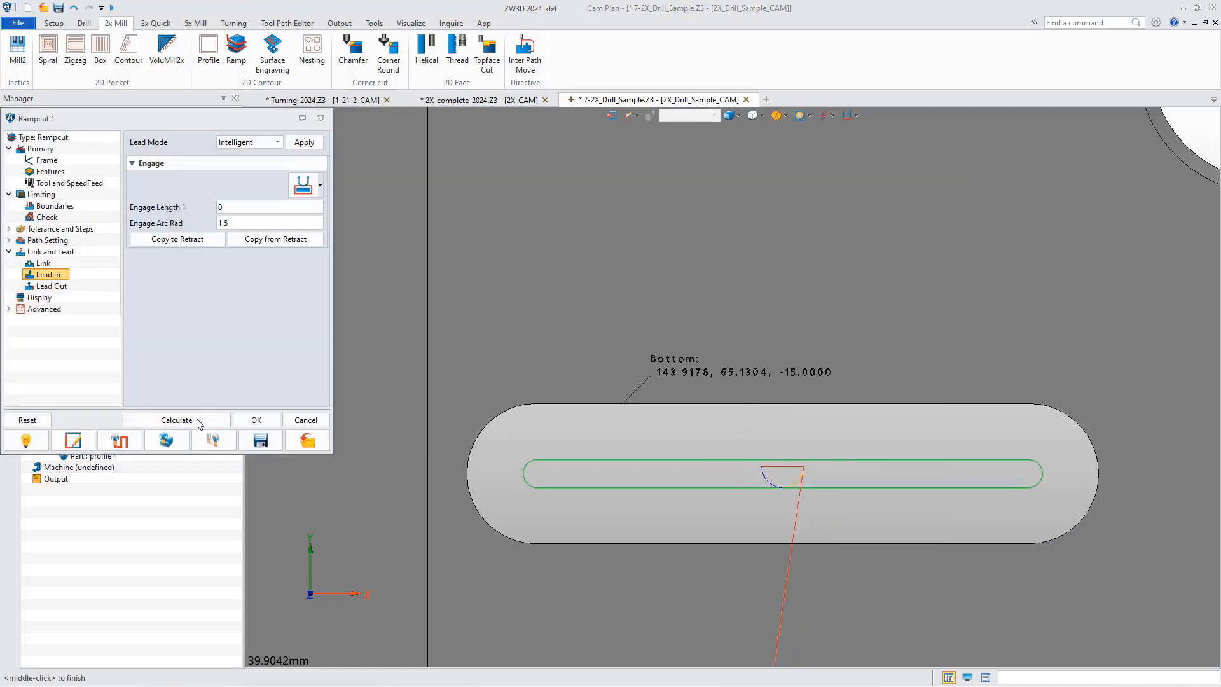
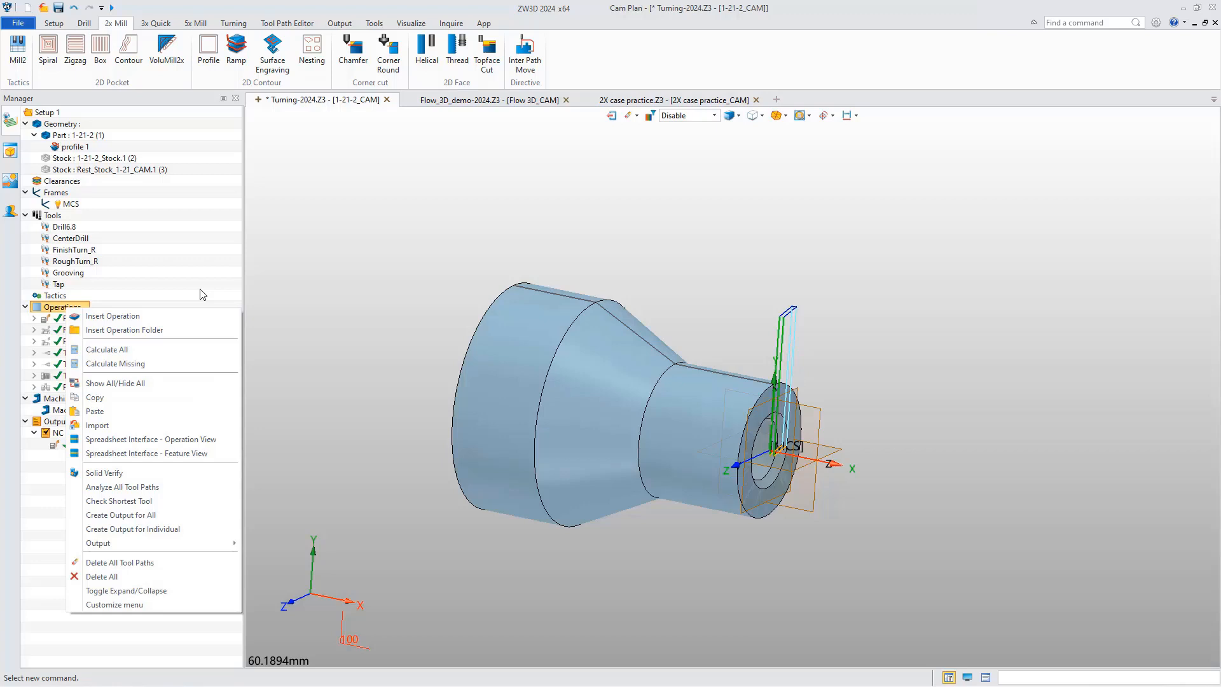
# Start a Solid Verify session for Facing 1, Rough Turn 1 and Finish Turn 1 only, and close it.
pyautogui.press('Escape')
pyautogui.click(76, 318)
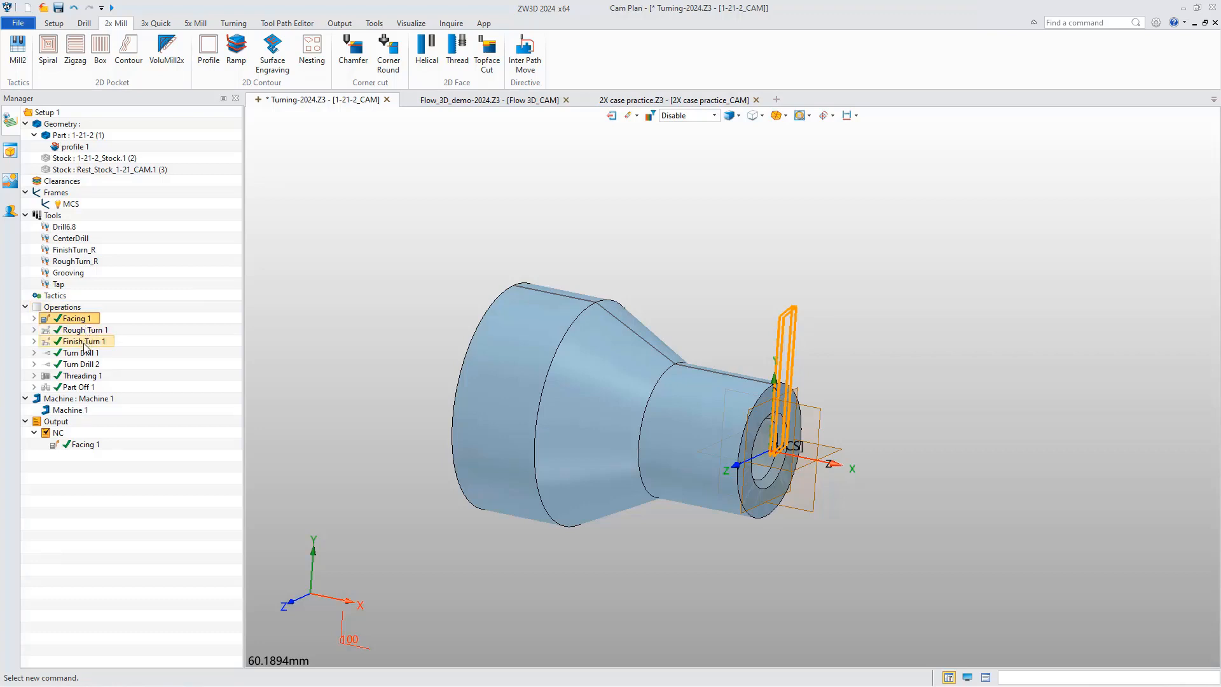
pyautogui.keyDown('shift'); pyautogui.click(85, 346); pyautogui.keyUp('shift')
pyautogui.rightClick(84, 332)
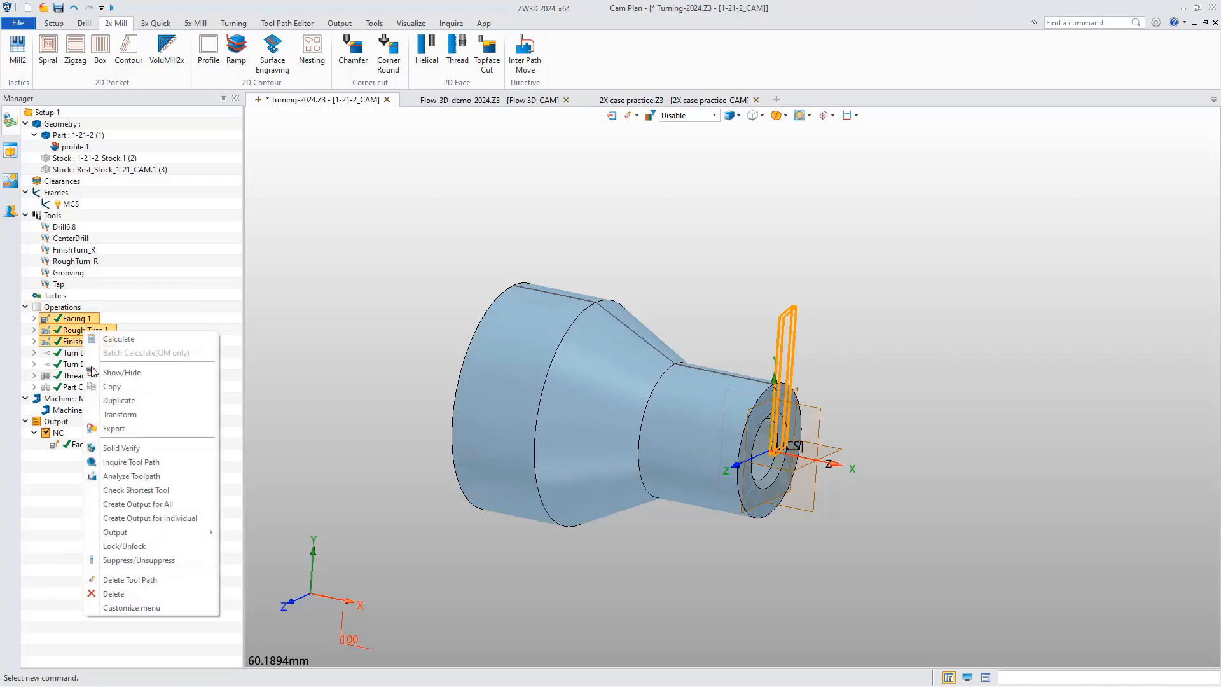
pyautogui.click(118, 449)
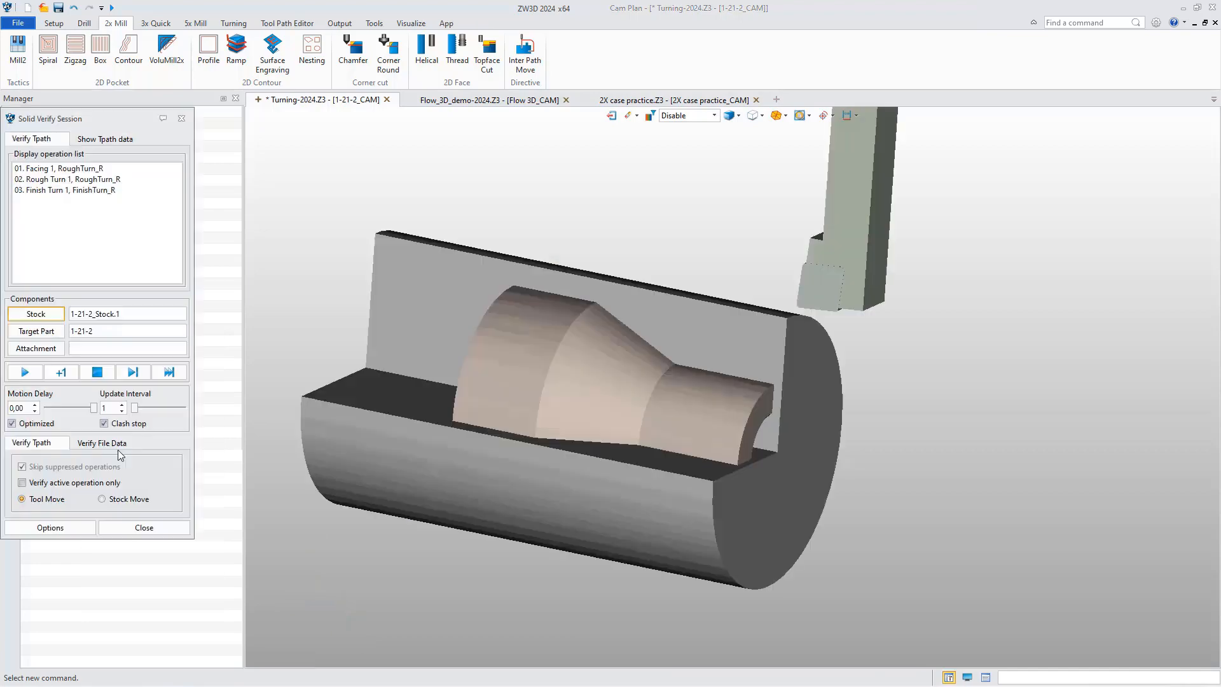
pyautogui.click(180, 119)
# Start Solid Verify for Facing 1 from its operation settings, and exit both without changes.
pyautogui.doubleClick(82, 318)
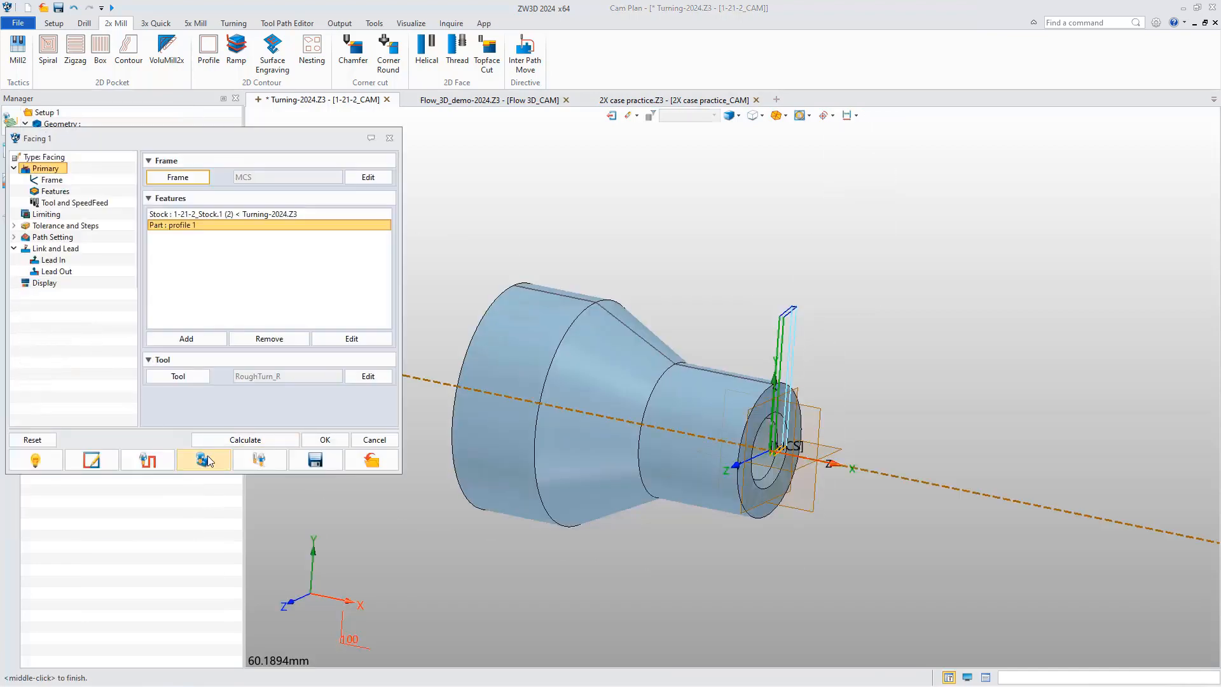
pyautogui.click(203, 461)
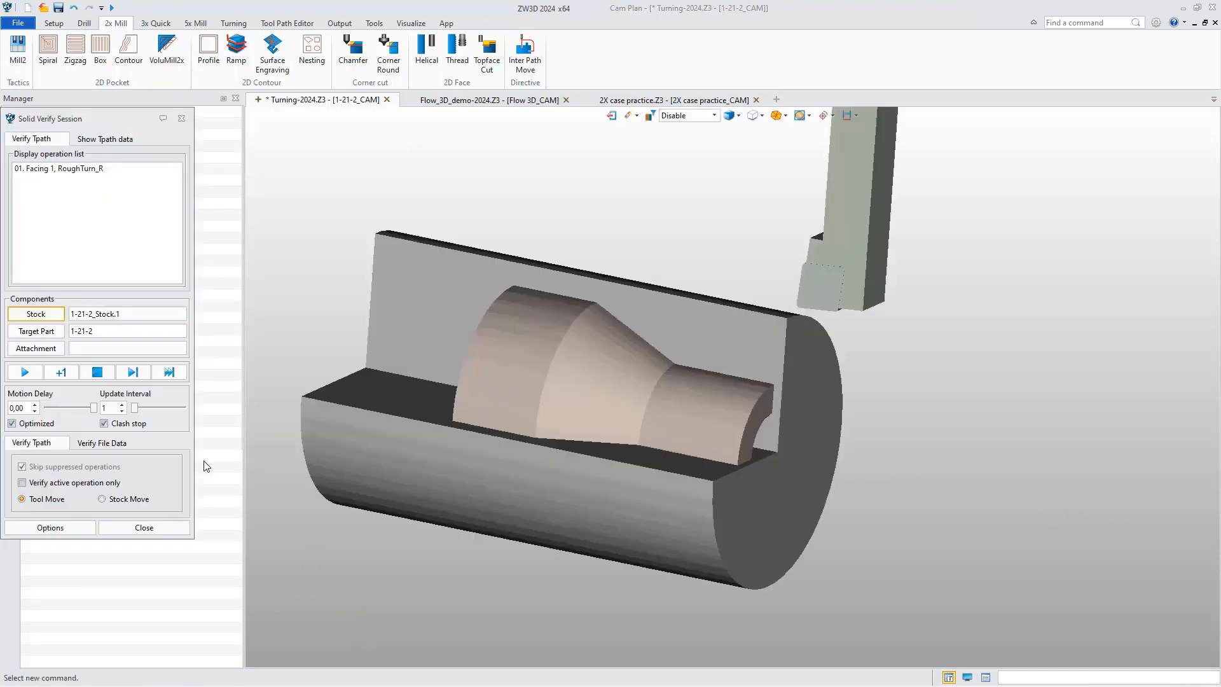
pyautogui.click(181, 118)
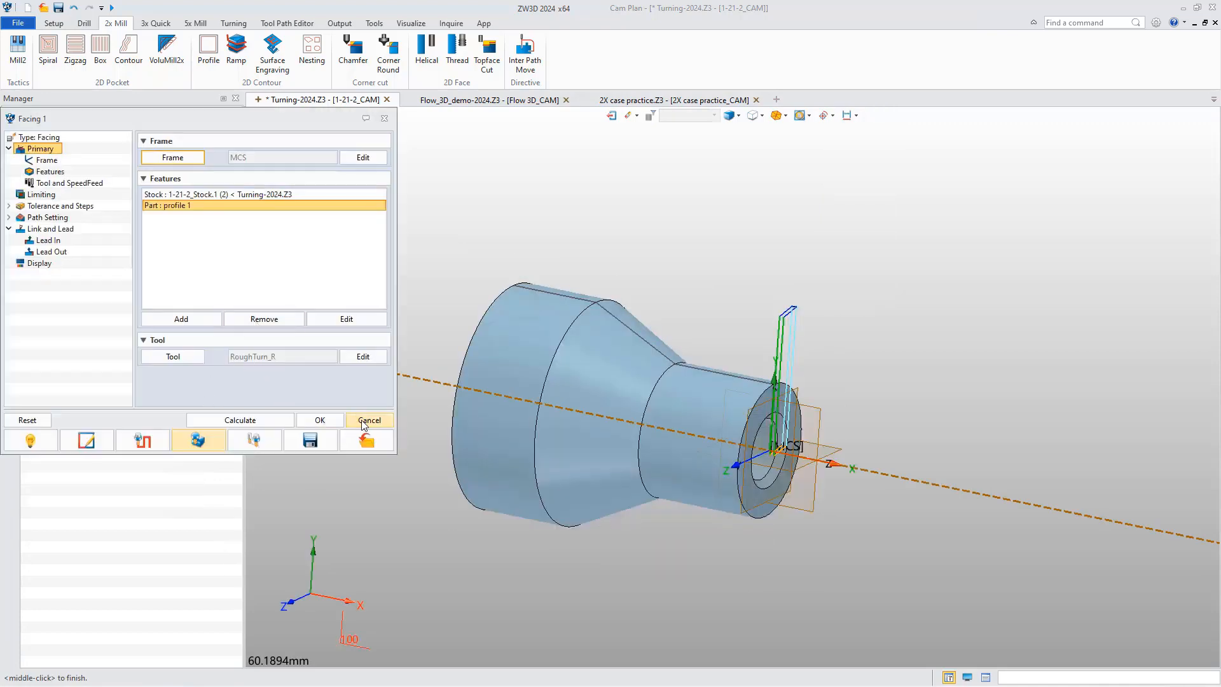
pyautogui.click(364, 421)
# Start a Solid Verify session for all turning operations, place its window beside the operation tree and simulate Facing 1.
pyautogui.click(72, 309)
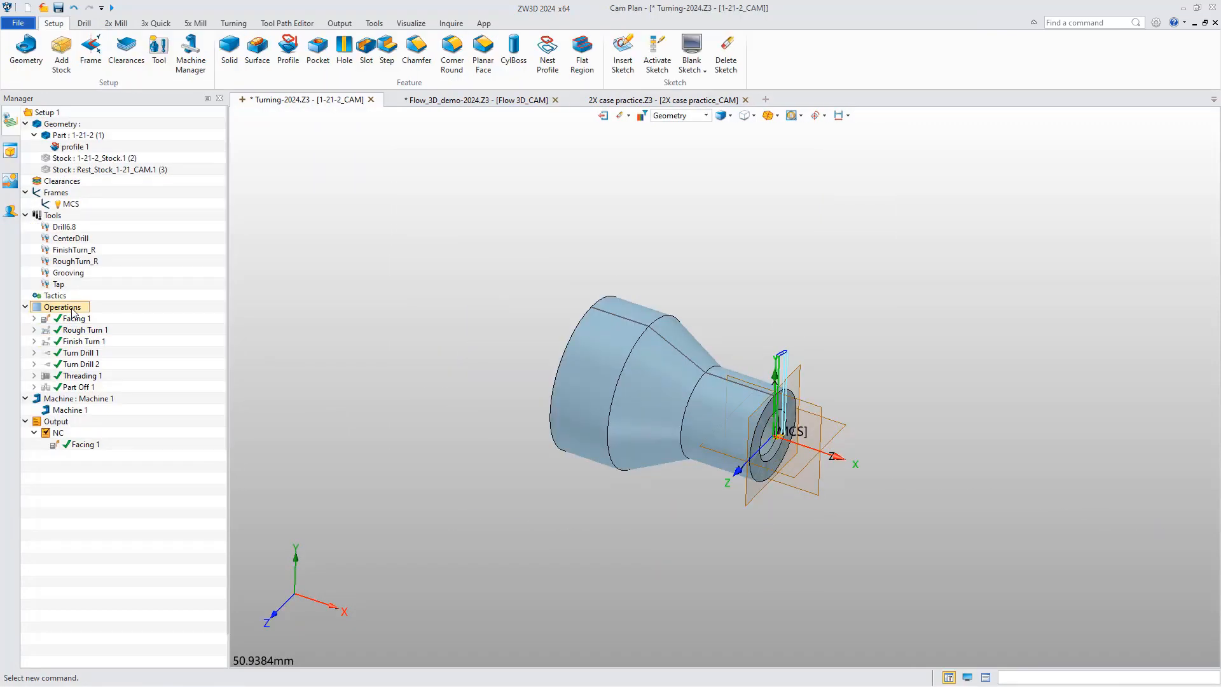
pyautogui.rightClick(72, 311)
pyautogui.click(113, 477)
pyautogui.moveTo(98, 115); pyautogui.dragTo(366, 178)
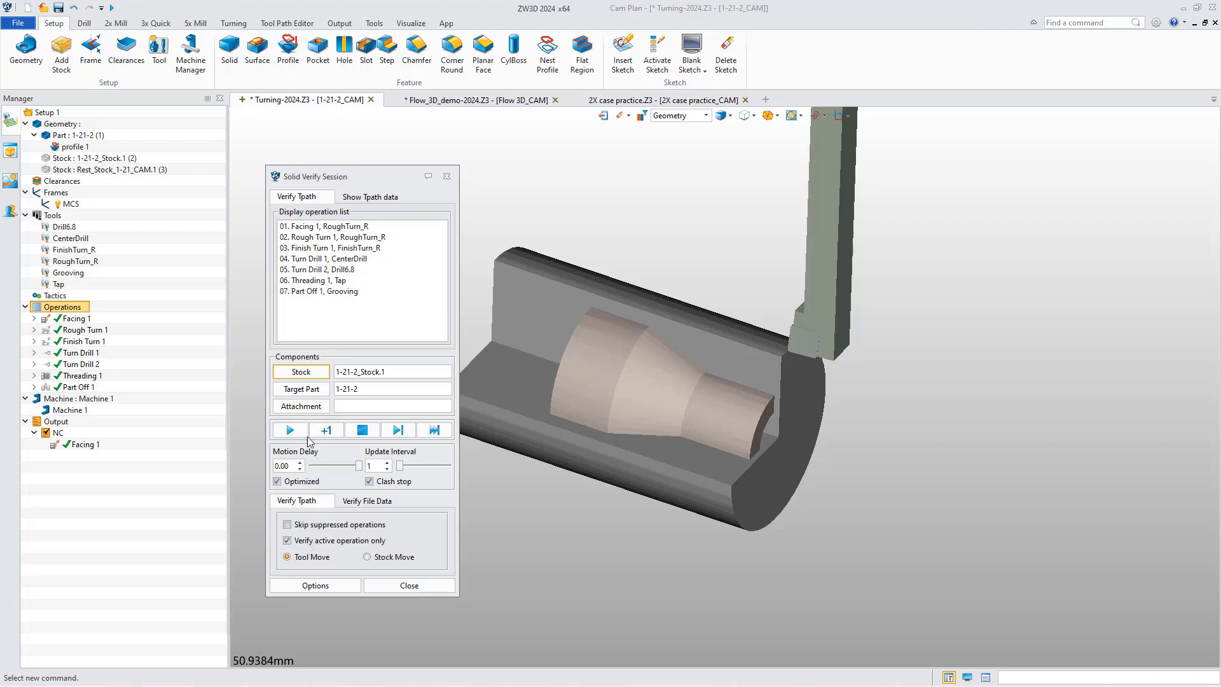
pyautogui.click(327, 229)
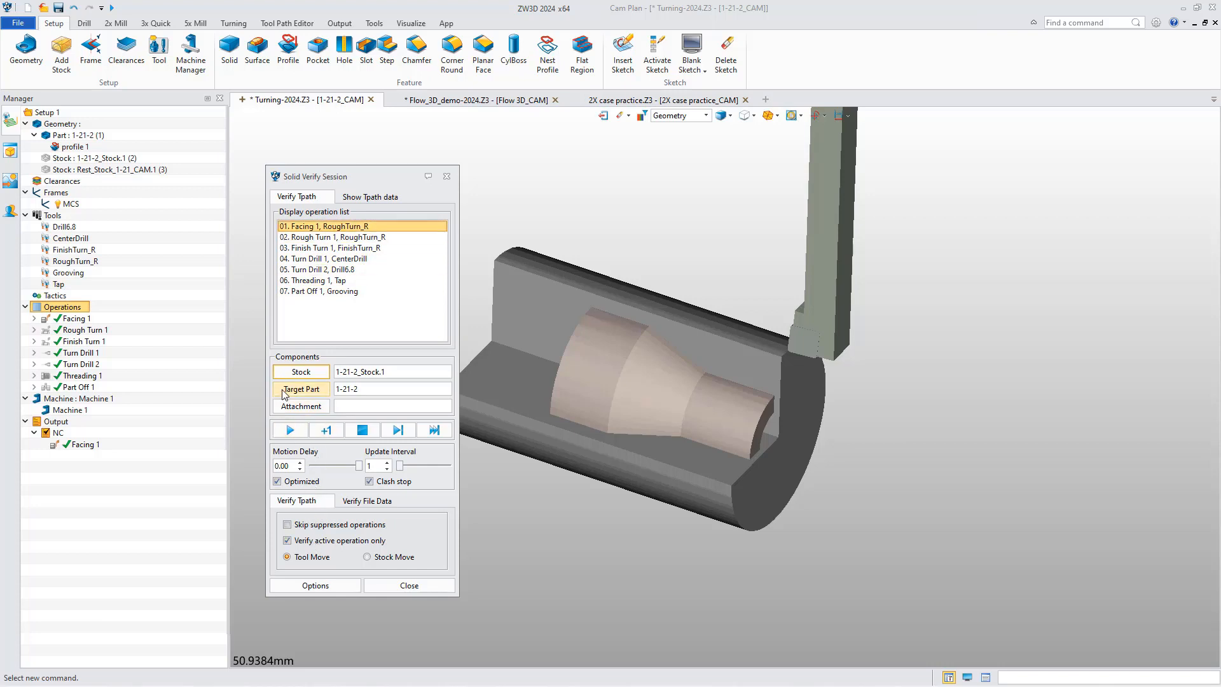
pyautogui.click(289, 429)
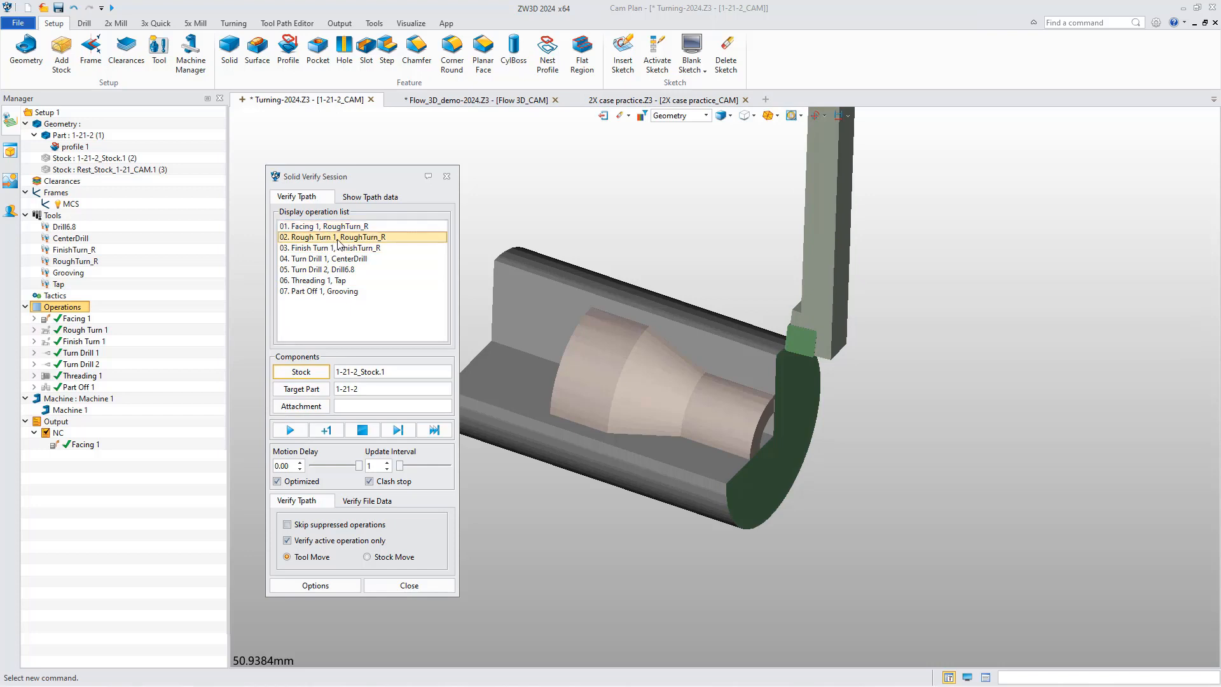
# Advance the Rough Turn 1 simulation in single steps and finish it by running to the end of the operation.
pyautogui.click(326, 430)
pyautogui.click(325, 429)
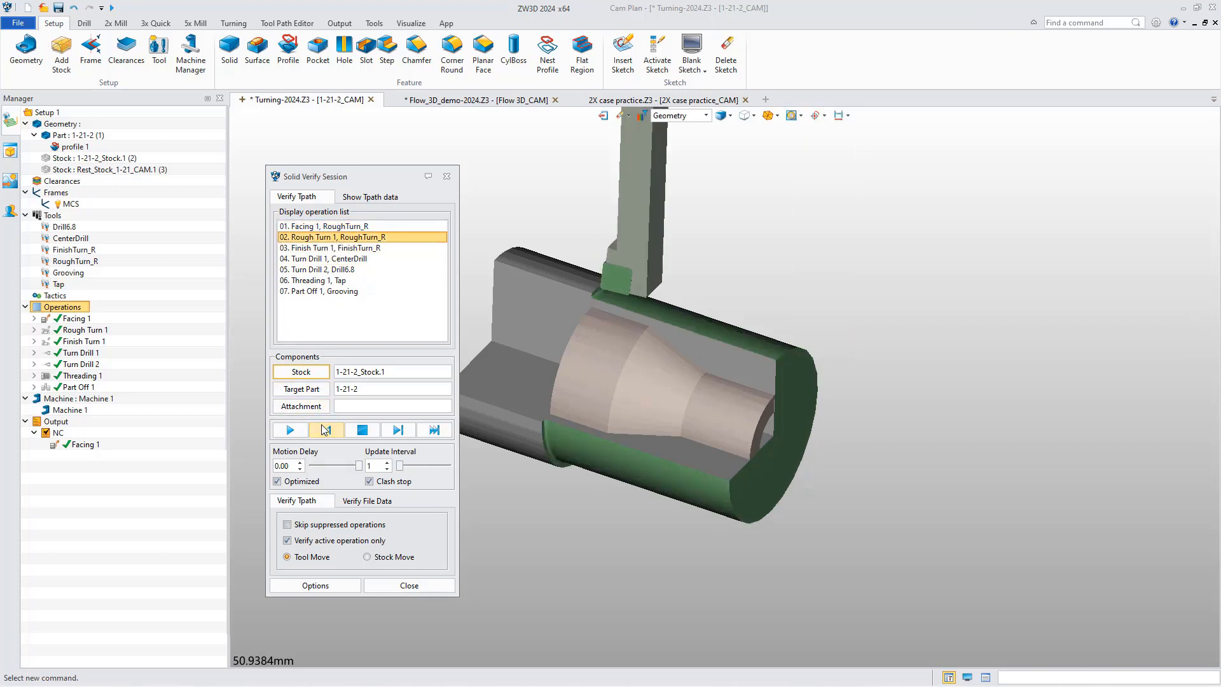
pyautogui.click(400, 431)
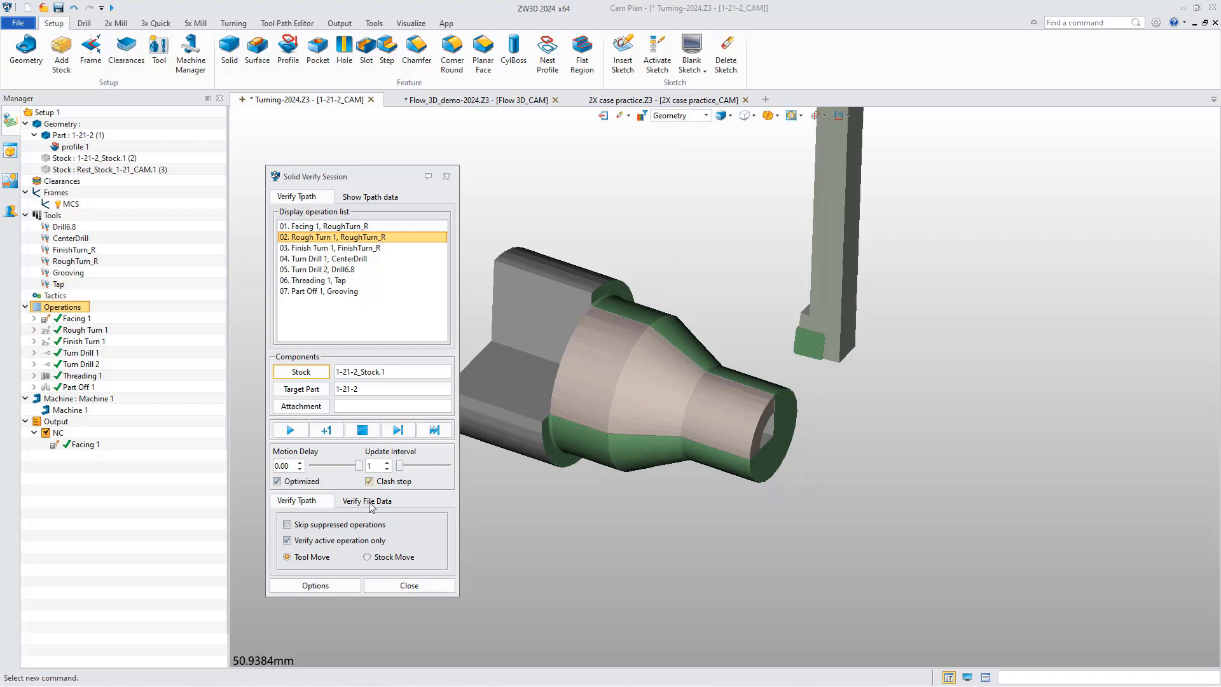
# Simulate the remaining operations through Part Off 1 without the active-operation limit, reset the stock and restrict verification to the active operation again.
pyautogui.click(333, 542)
pyautogui.click(398, 431)
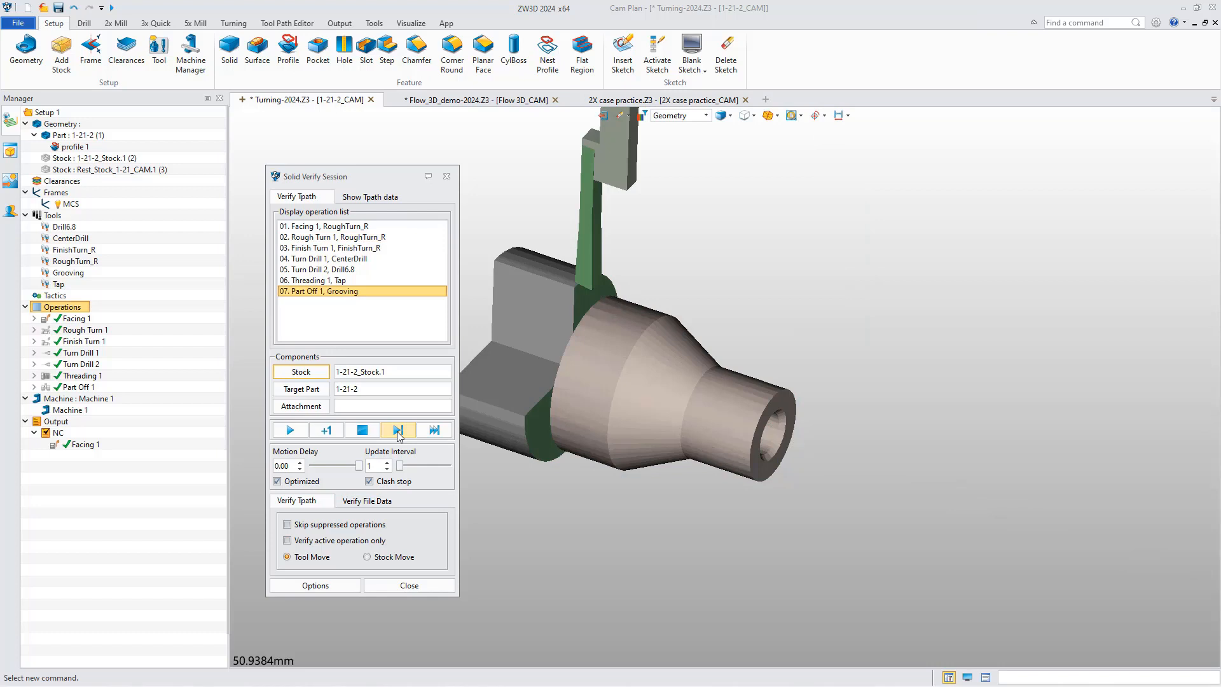
pyautogui.click(363, 431)
pyautogui.click(312, 541)
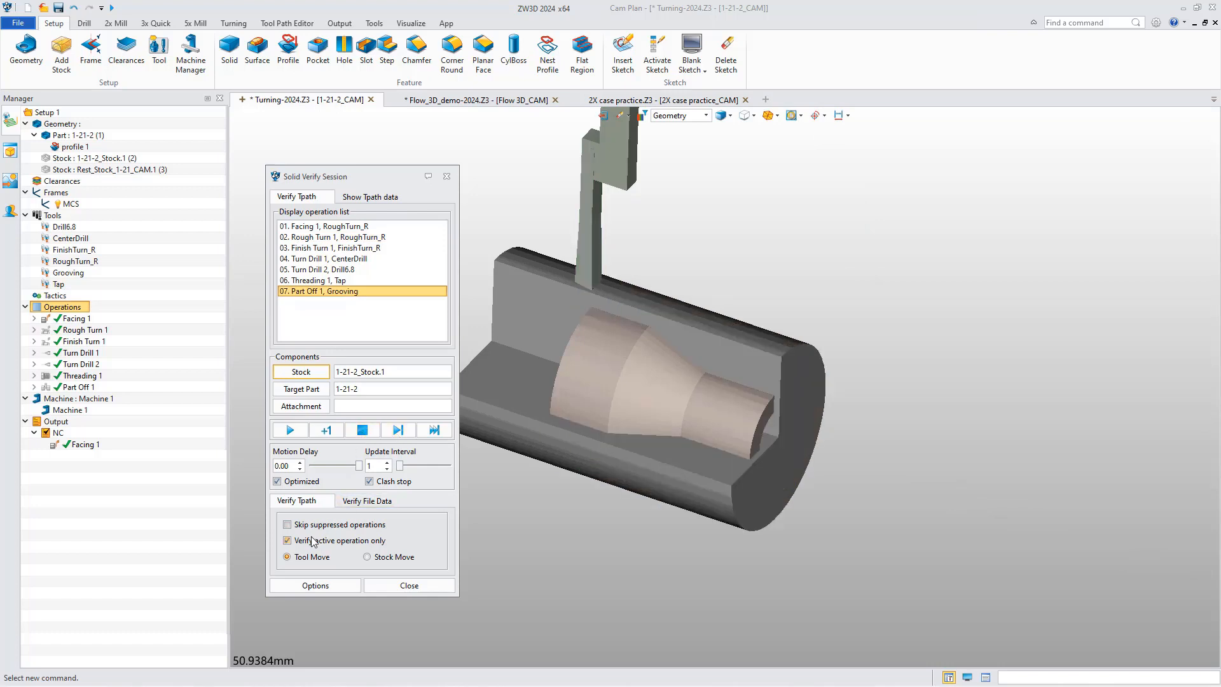
# Simulate Facing 1 and Rough Turn 1 with a motion delay of -0.50, and reset the stock.
pyautogui.click(326, 226)
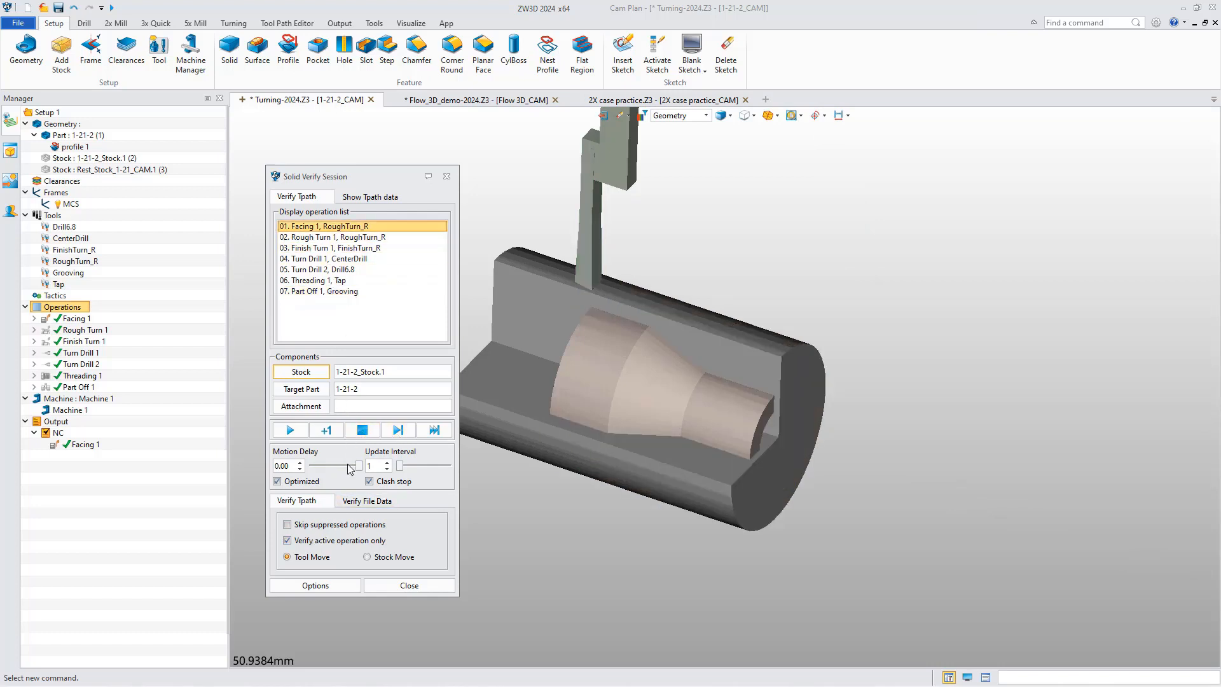
pyautogui.moveTo(358, 467); pyautogui.dragTo(336, 468)
pyautogui.click(291, 430)
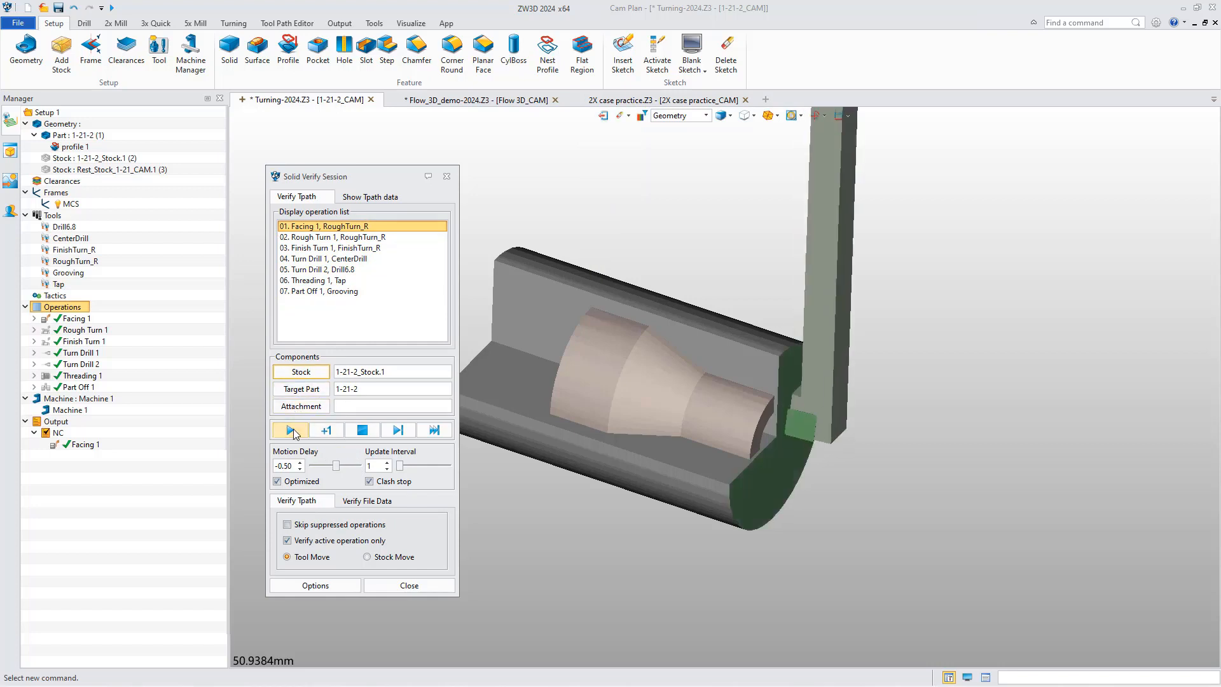
pyautogui.click(355, 237)
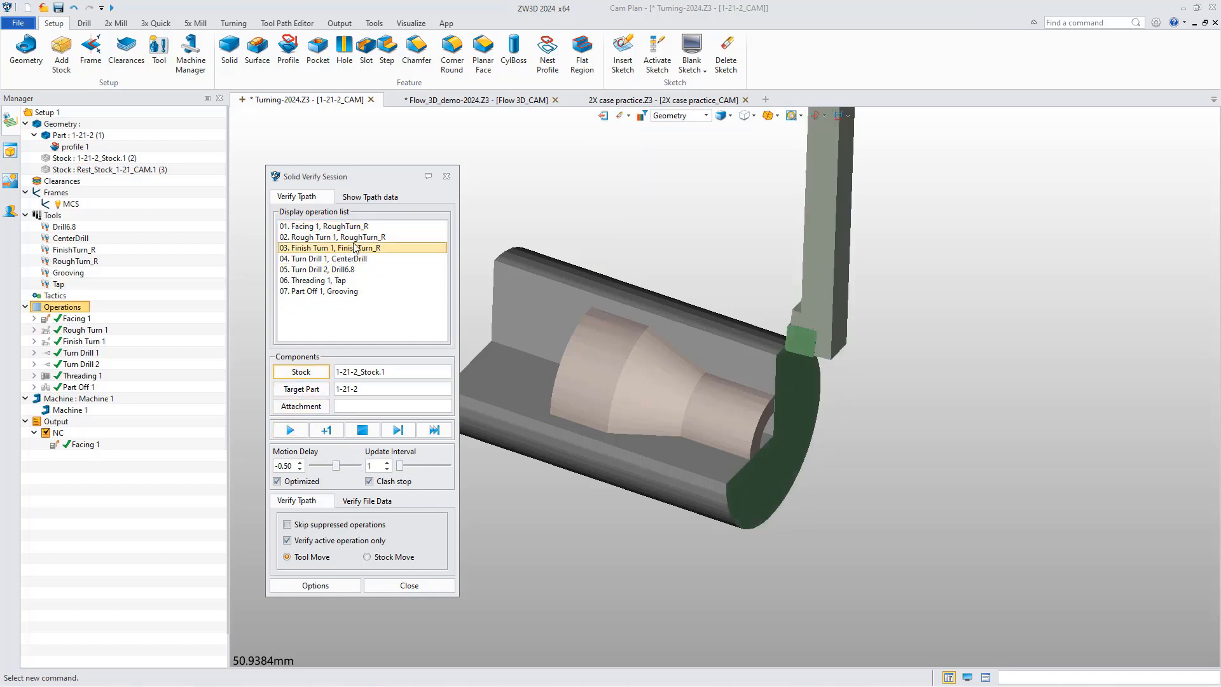
pyautogui.click(293, 430)
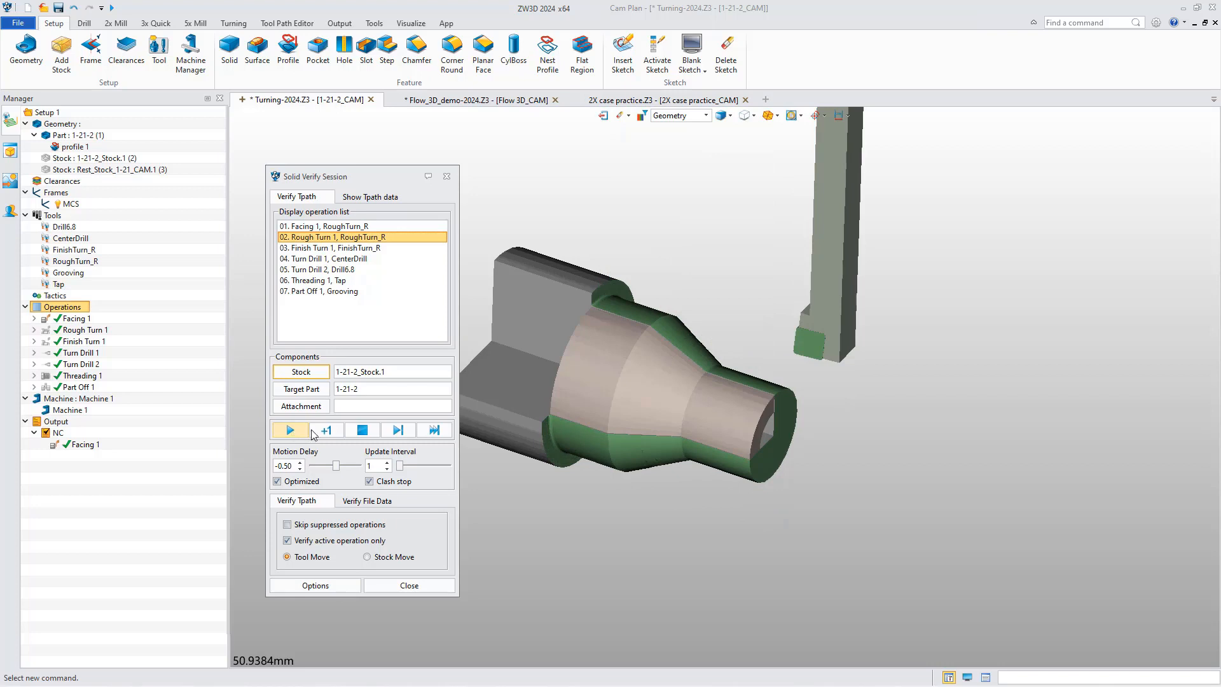
pyautogui.click(361, 430)
pyautogui.click(358, 434)
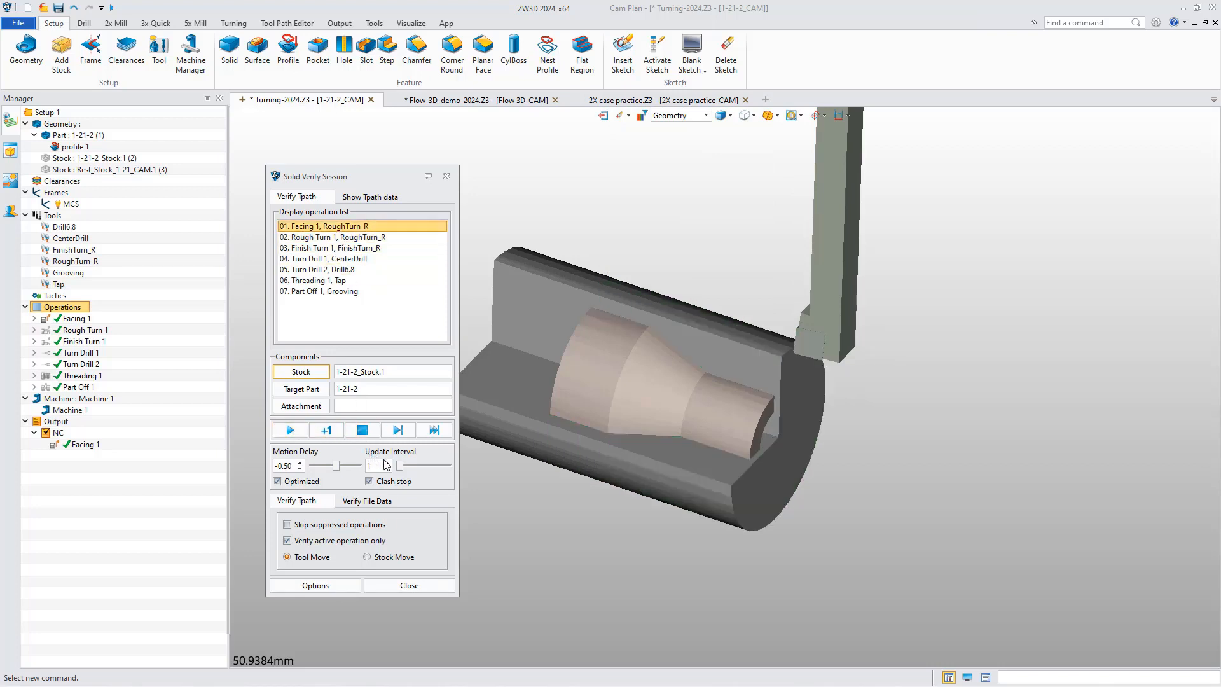
# Simulate Facing 1 and Rough Turn 1 with the motion delay at 0.00 and the update interval at 19.
pyautogui.moveTo(400, 468); pyautogui.dragTo(369, 468)
pyautogui.click(295, 430)
pyautogui.click(330, 237)
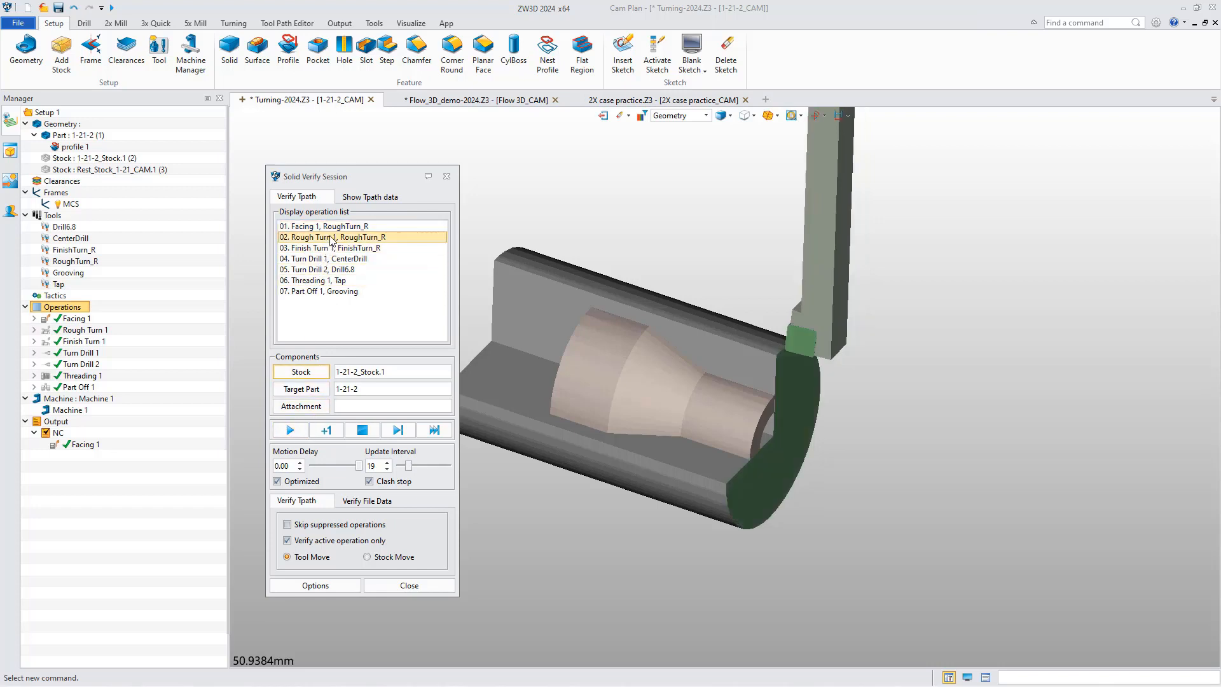
pyautogui.click(294, 430)
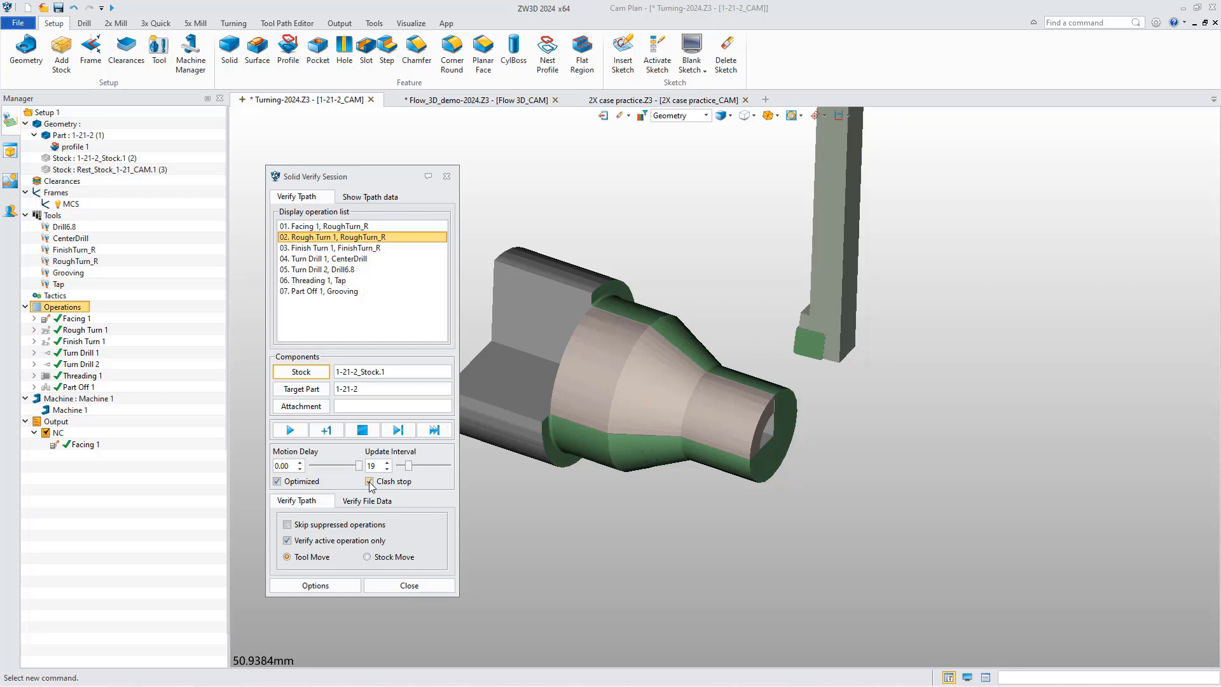
# Set the update interval back to 1 and close the verification session.
pyautogui.moveTo(415, 469); pyautogui.dragTo(383, 472)
pyautogui.click(287, 525)
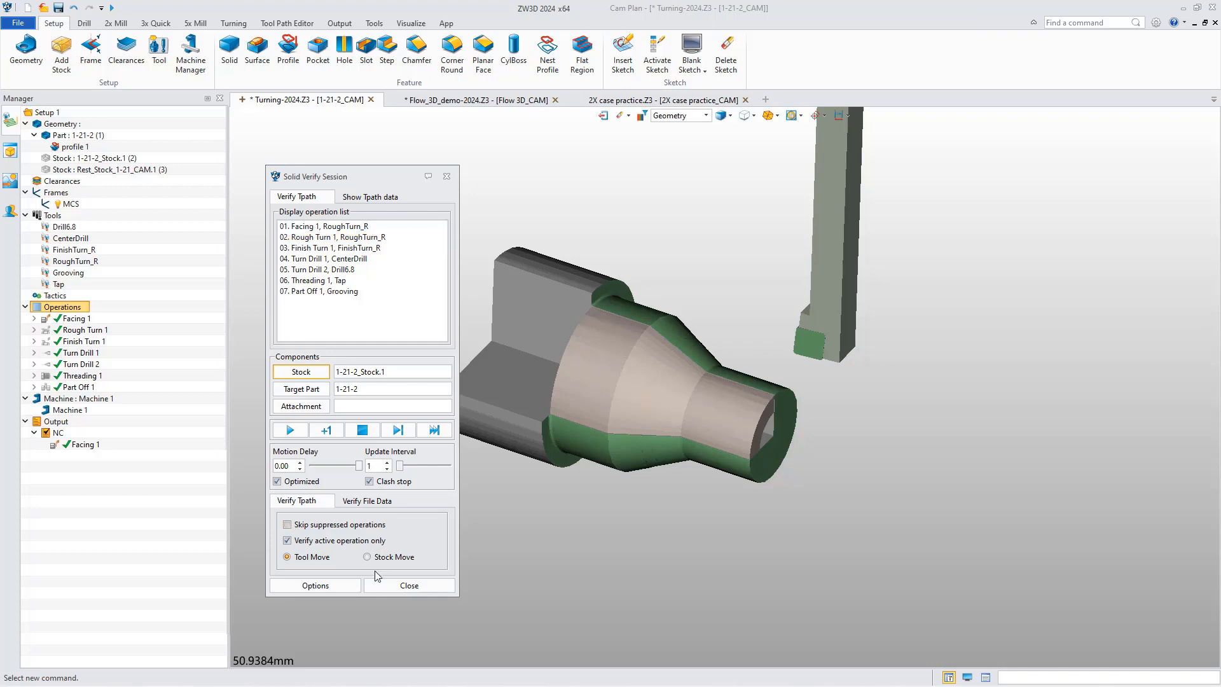
pyautogui.click(409, 585)
pyautogui.click(75, 320)
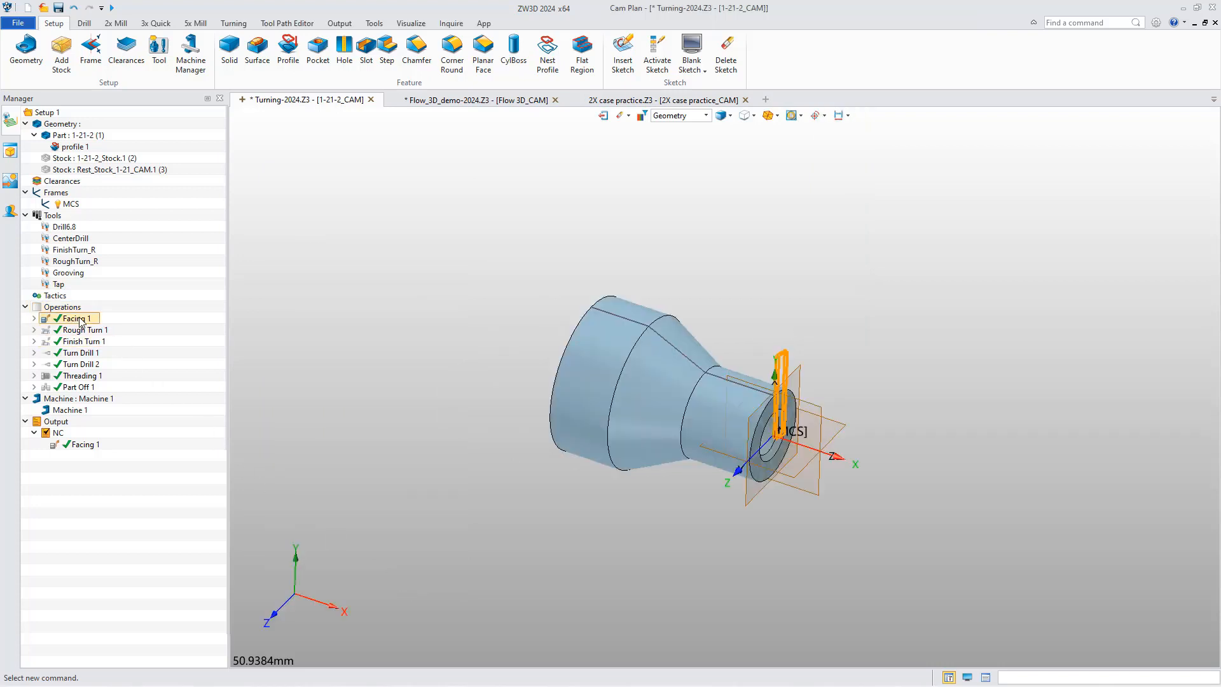
pyautogui.rightClick(76, 321)
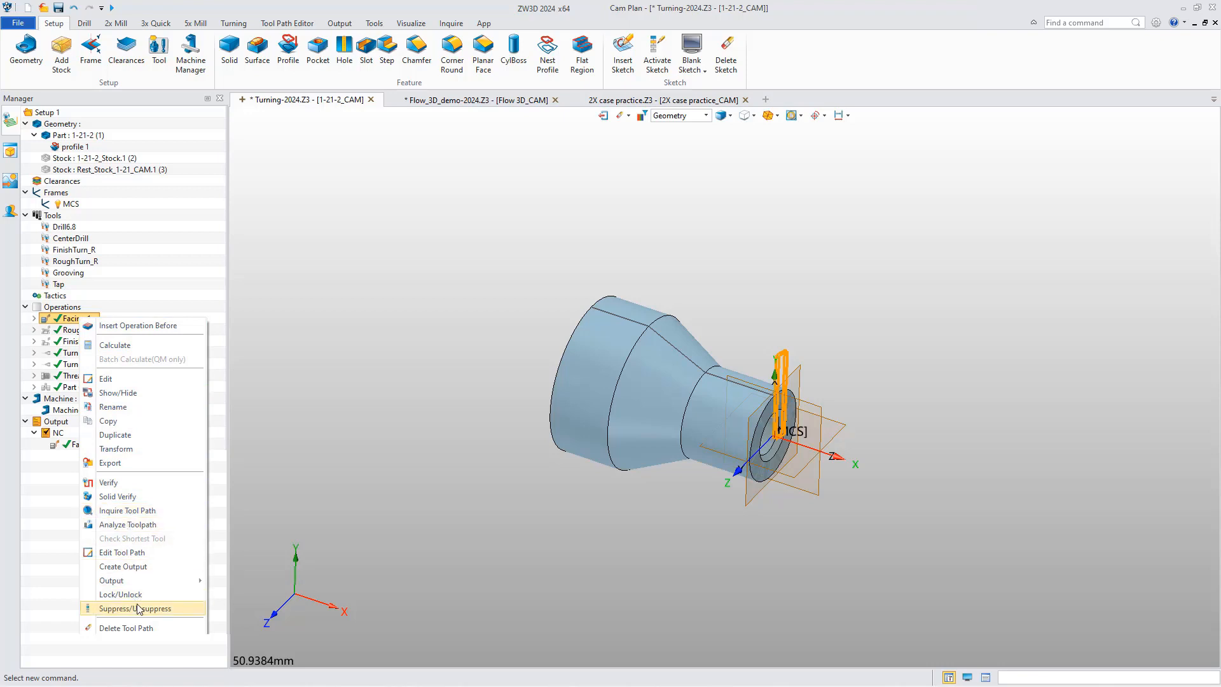
pyautogui.click(71, 309)
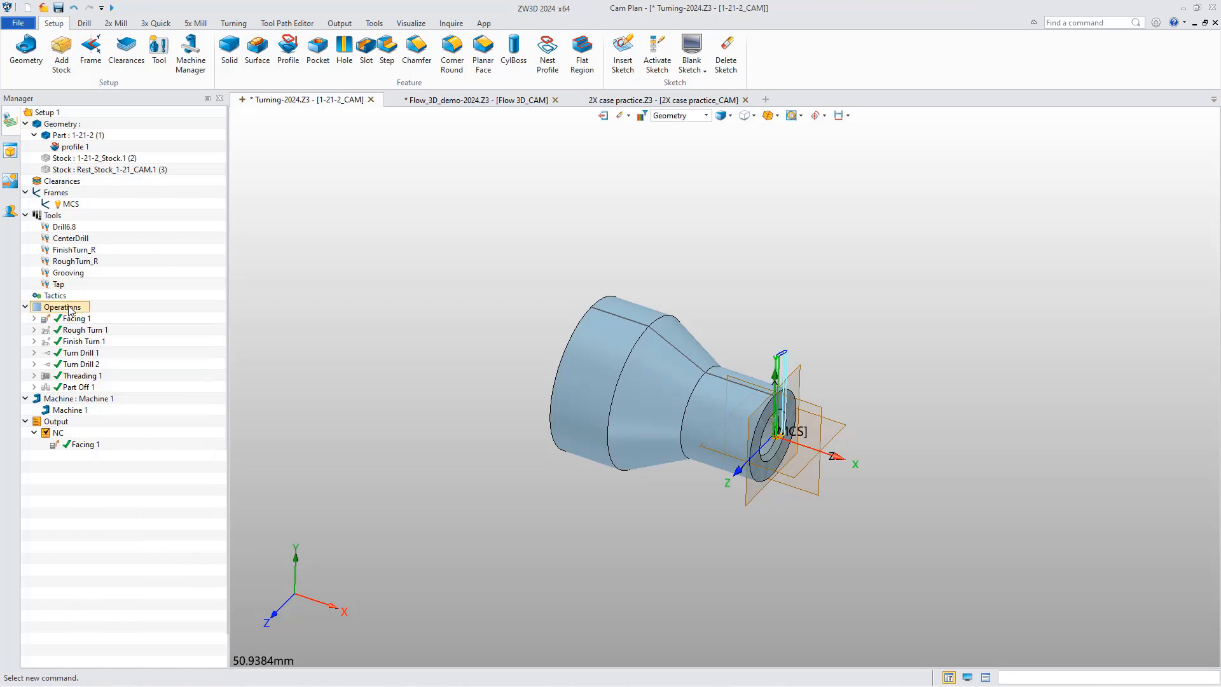
# Start Solid Verify for all operations again and look at the toolpath data display before returning to the operation list.
pyautogui.rightClick(70, 310)
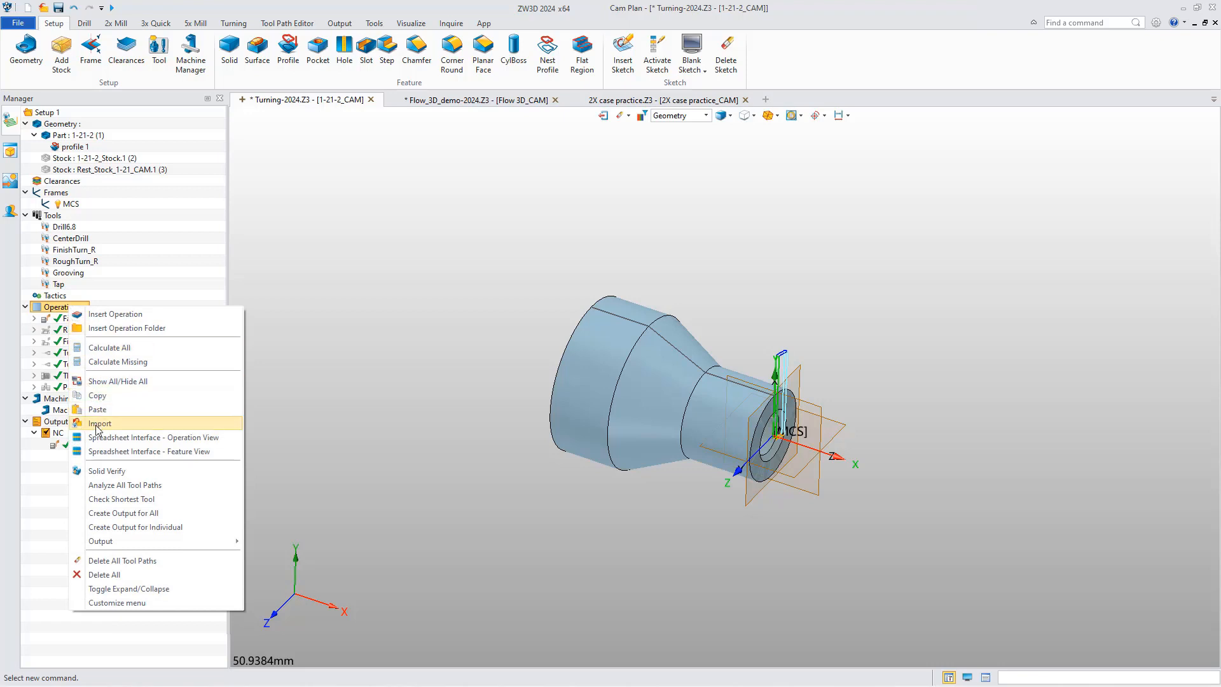
pyautogui.click(105, 472)
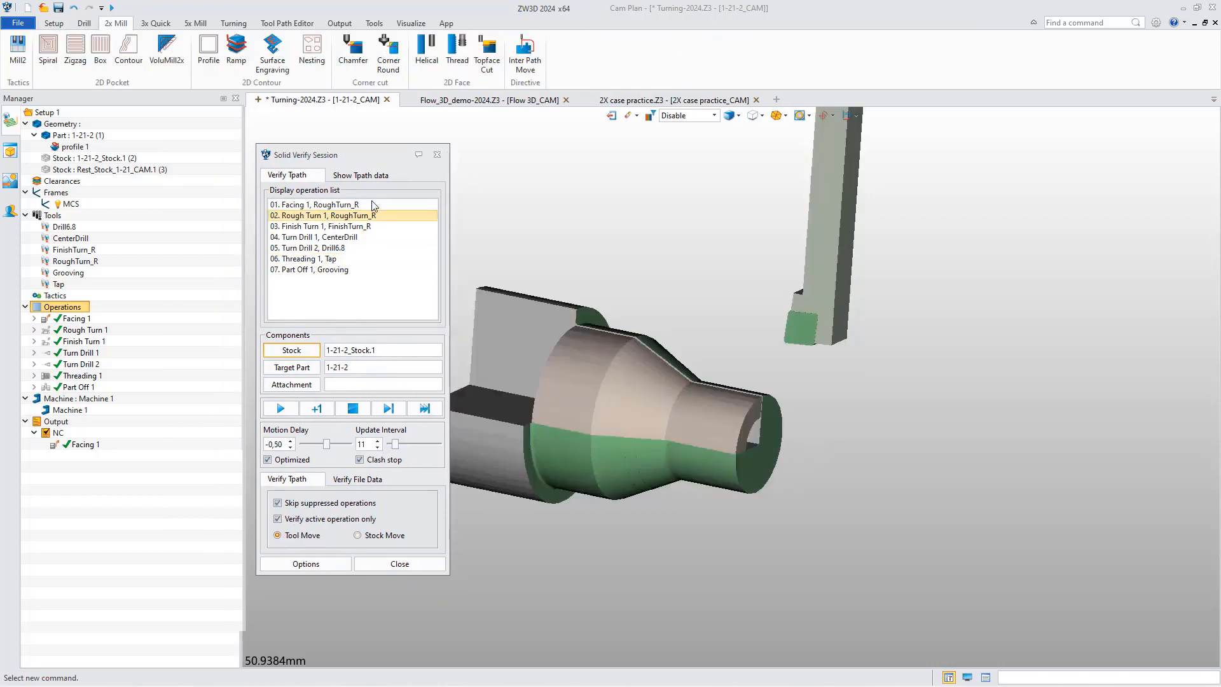
pyautogui.click(361, 176)
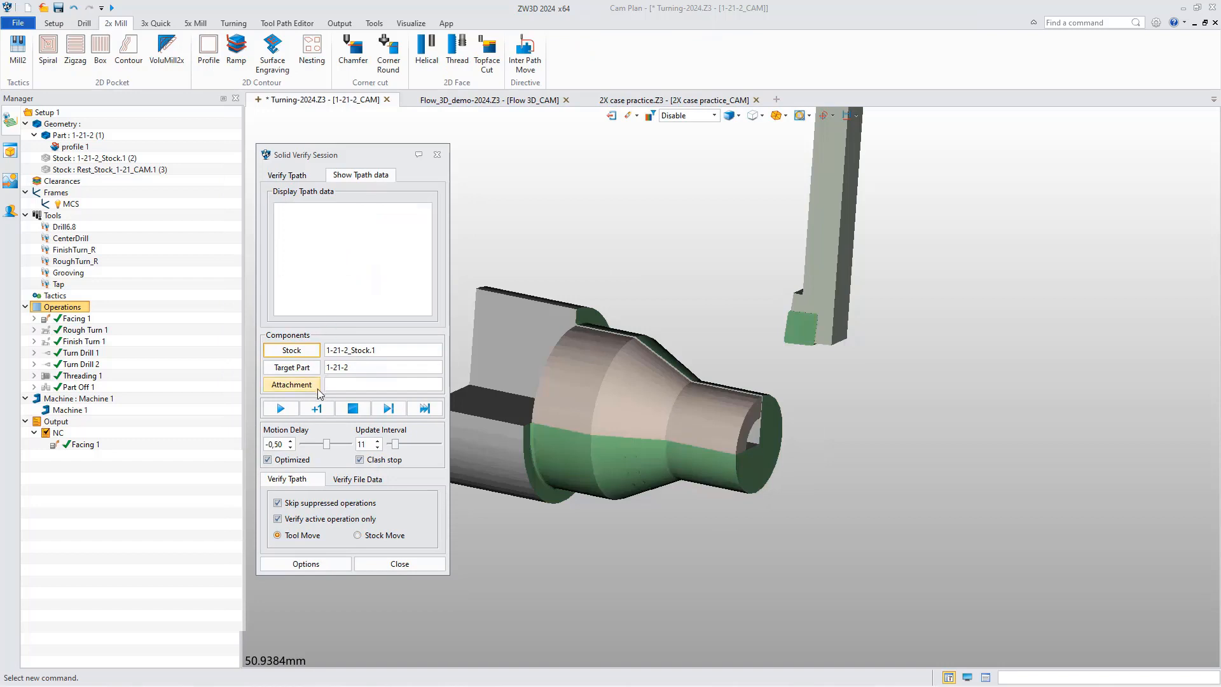
pyautogui.click(301, 177)
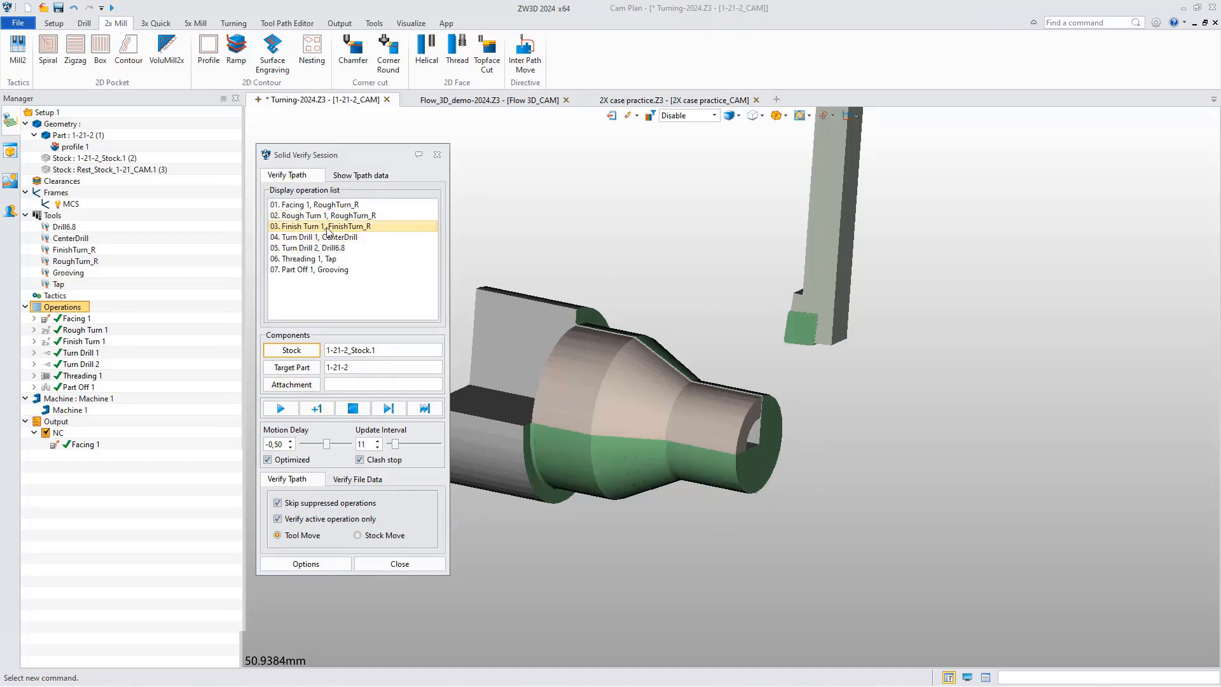
# Step through Finish Turn 1 while reading its toolpath coordinates, and return to the operation list.
pyautogui.click(349, 227)
pyautogui.click(360, 176)
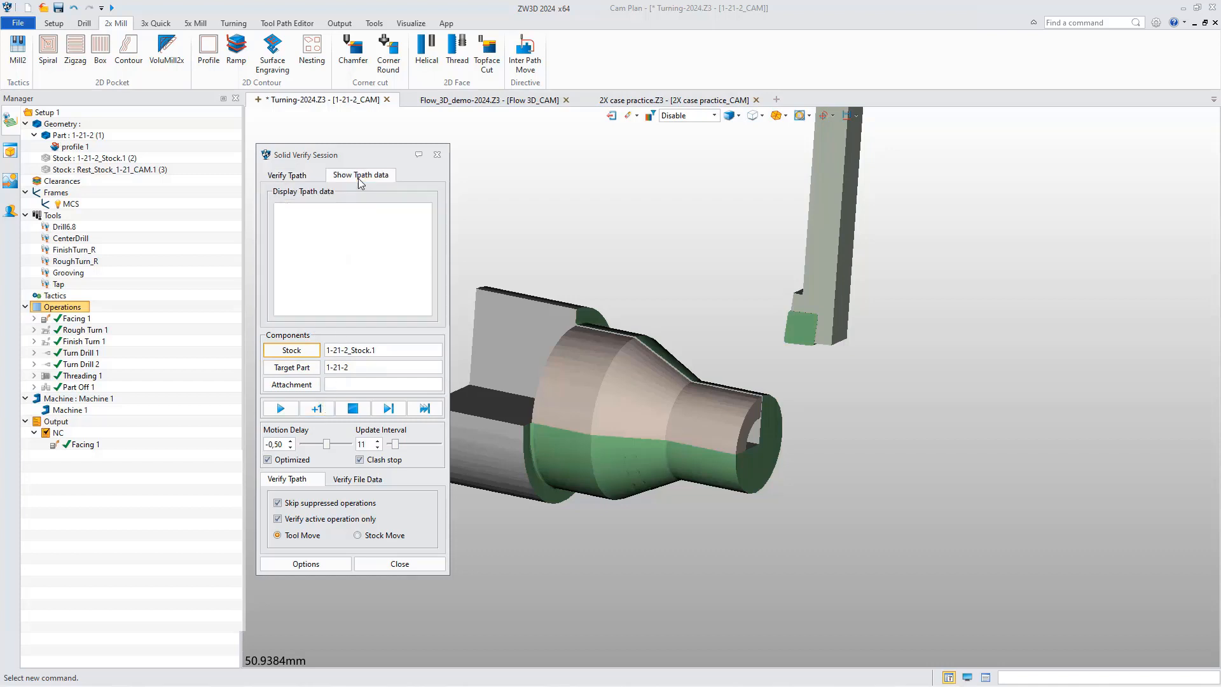
pyautogui.click(317, 409)
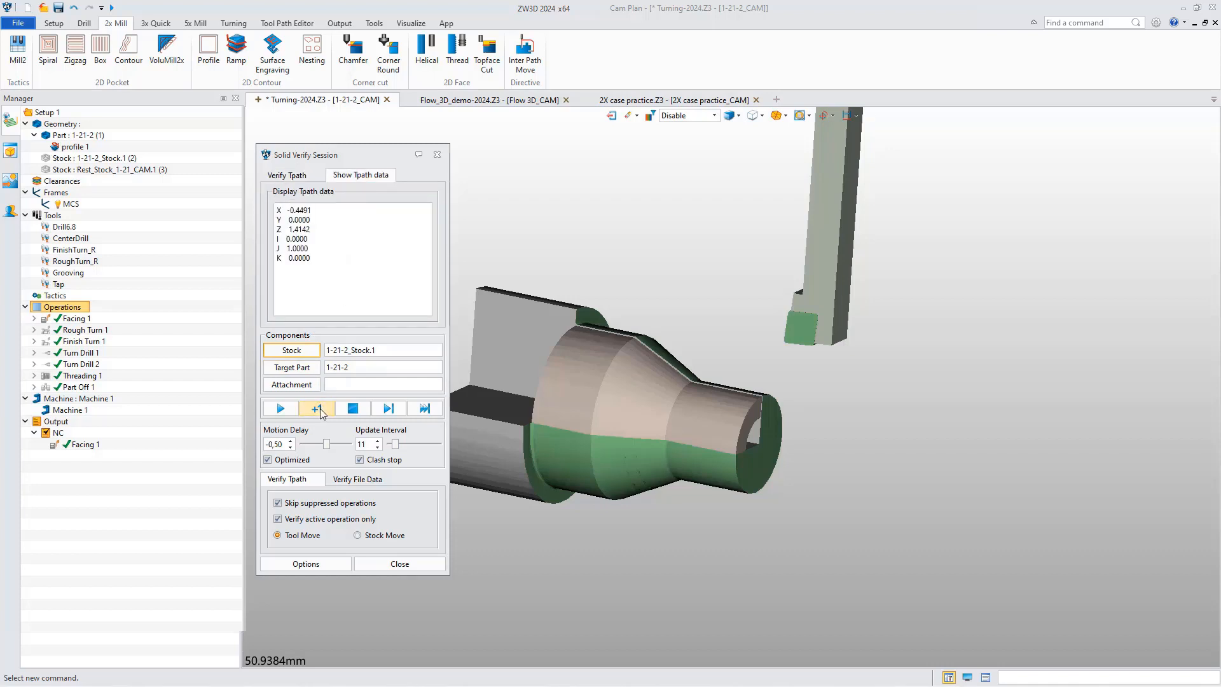
pyautogui.click(318, 409)
pyautogui.click(317, 408)
pyautogui.click(287, 175)
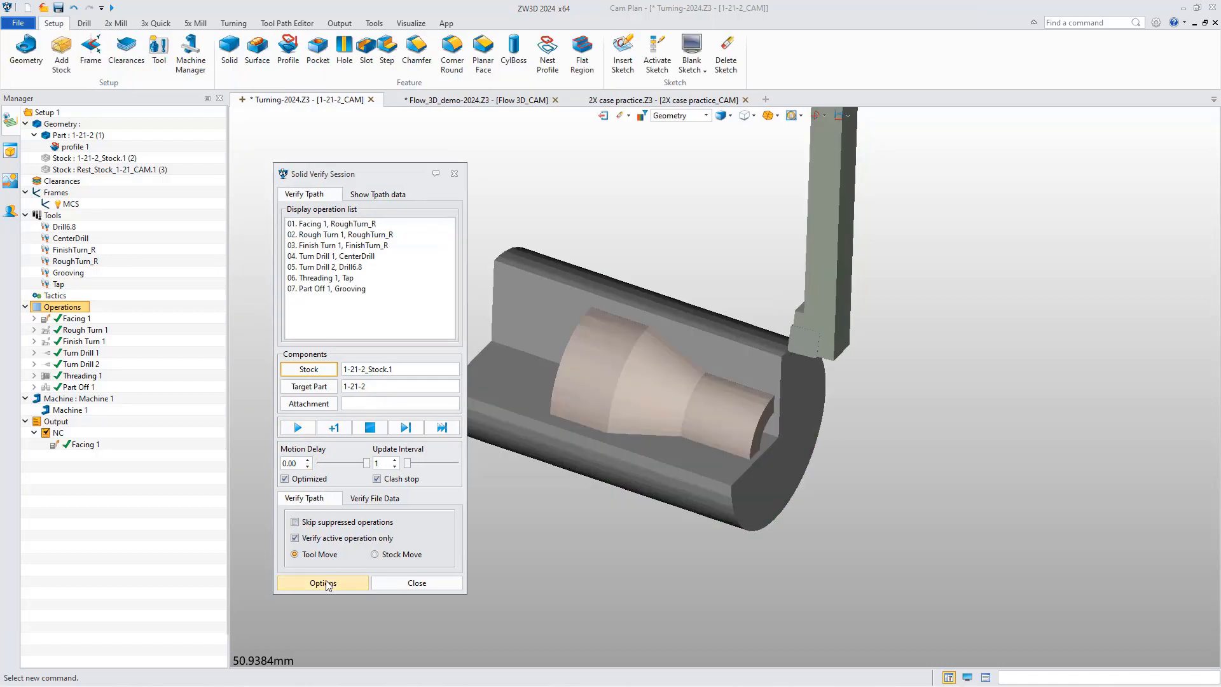
# Set the stock's display transparency to 50 in the simulation options and apply it.
pyautogui.click(324, 583)
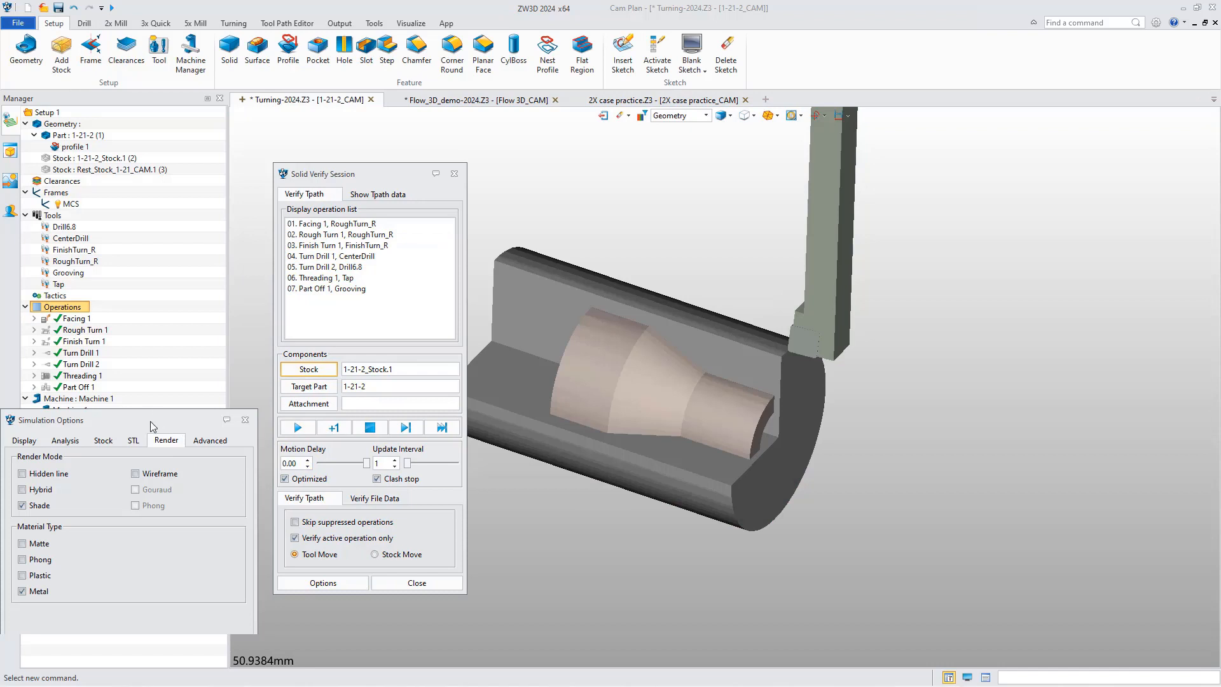
pyautogui.moveTo(152, 421); pyautogui.dragTo(1016, 230)
pyautogui.click(888, 248)
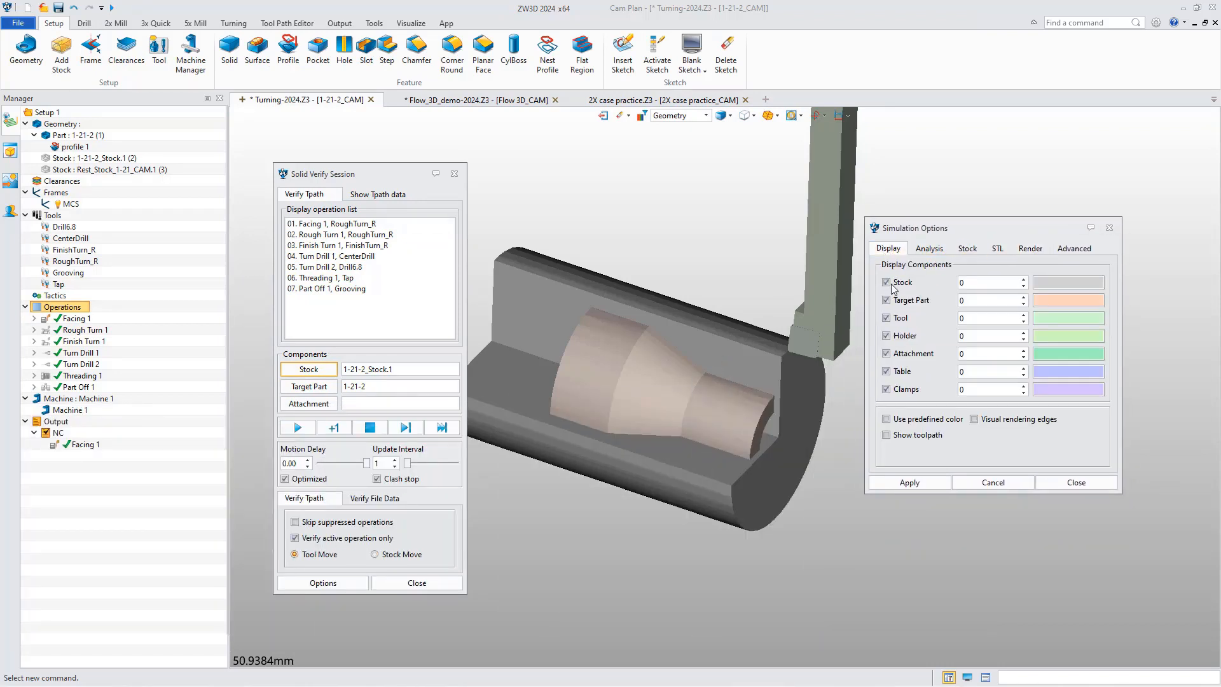
pyautogui.doubleClick(968, 281)
pyautogui.click(1034, 251)
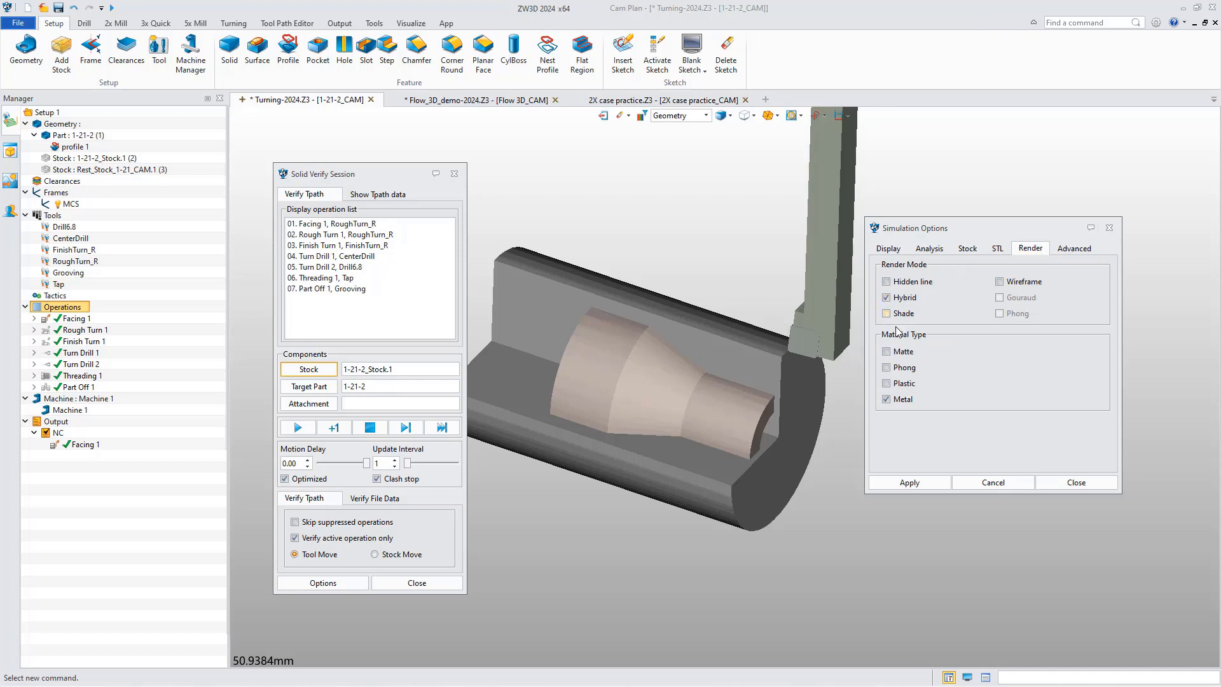
pyautogui.click(888, 248)
pyautogui.click(929, 494)
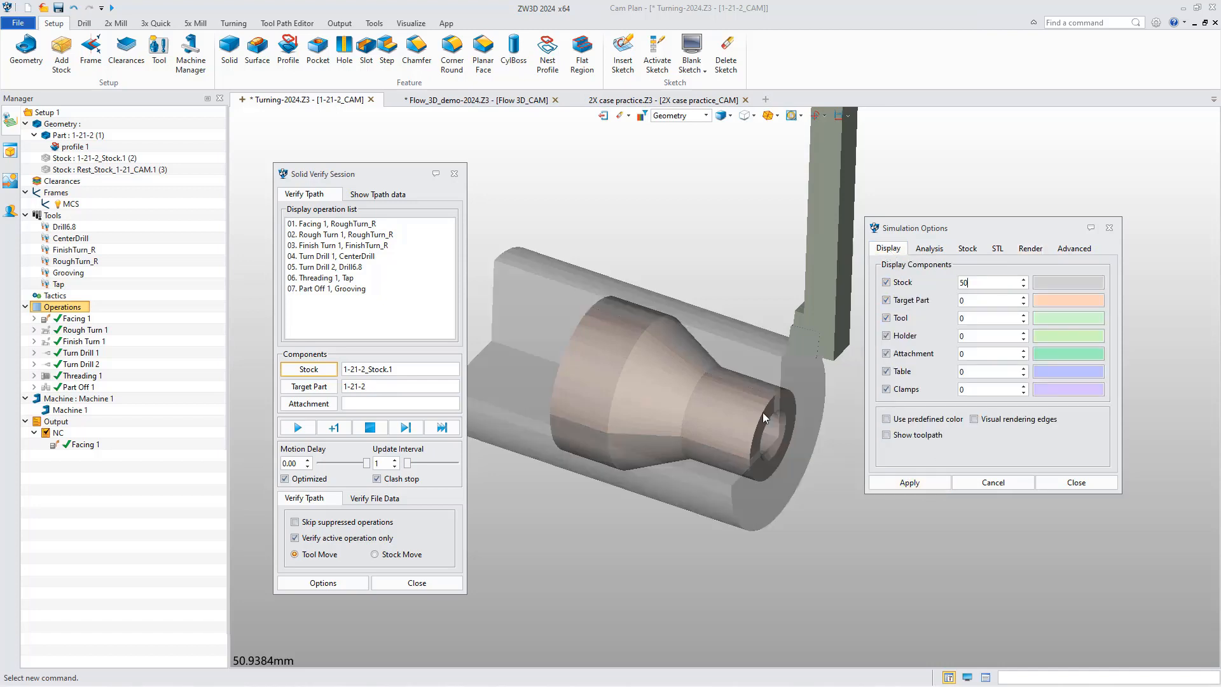
pyautogui.moveTo(836, 443); pyautogui.dragTo(820, 442, button='middle')
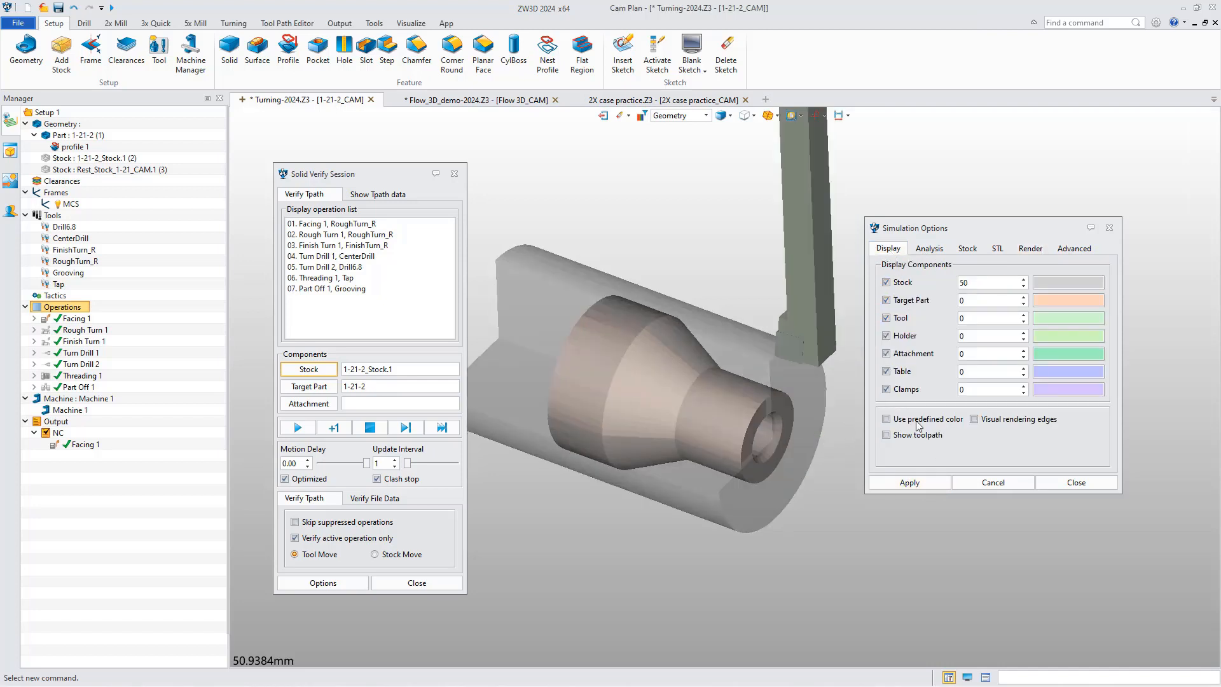
# Simulate Facing 1 and Rough Turn 1 with the motion delay set to -0.30.
pyautogui.click(438, 258)
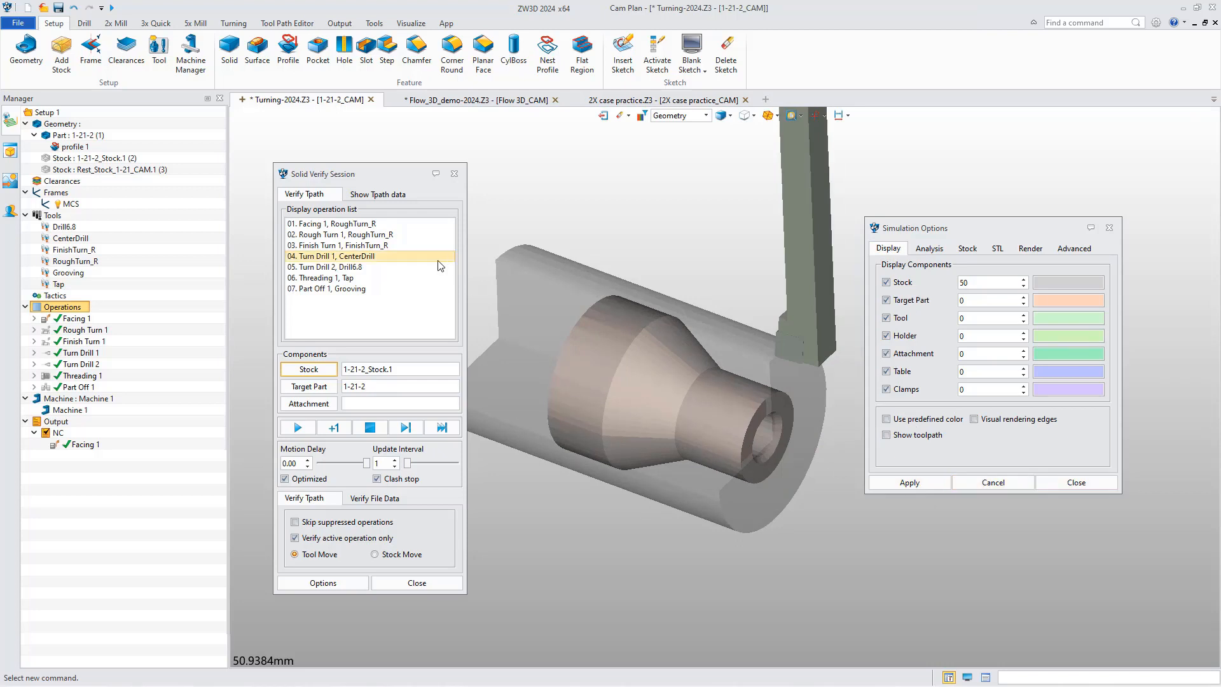
pyautogui.click(410, 268)
pyautogui.click(360, 224)
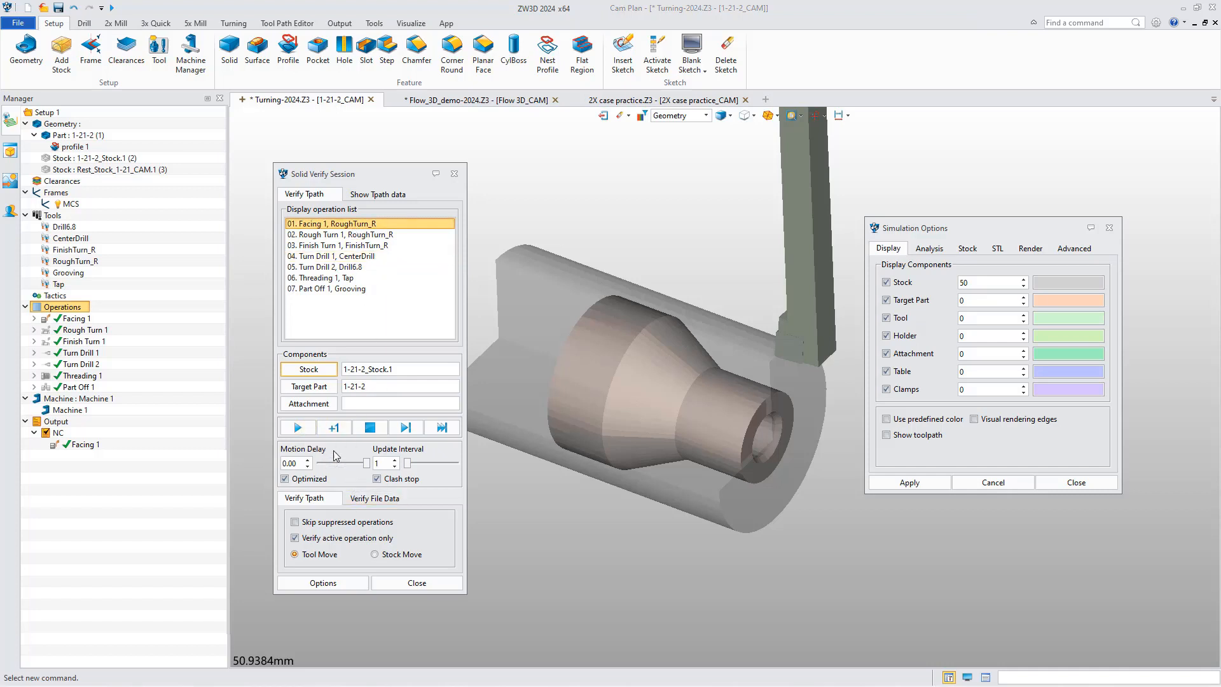
pyautogui.moveTo(364, 466); pyautogui.dragTo(352, 466)
pyautogui.click(297, 429)
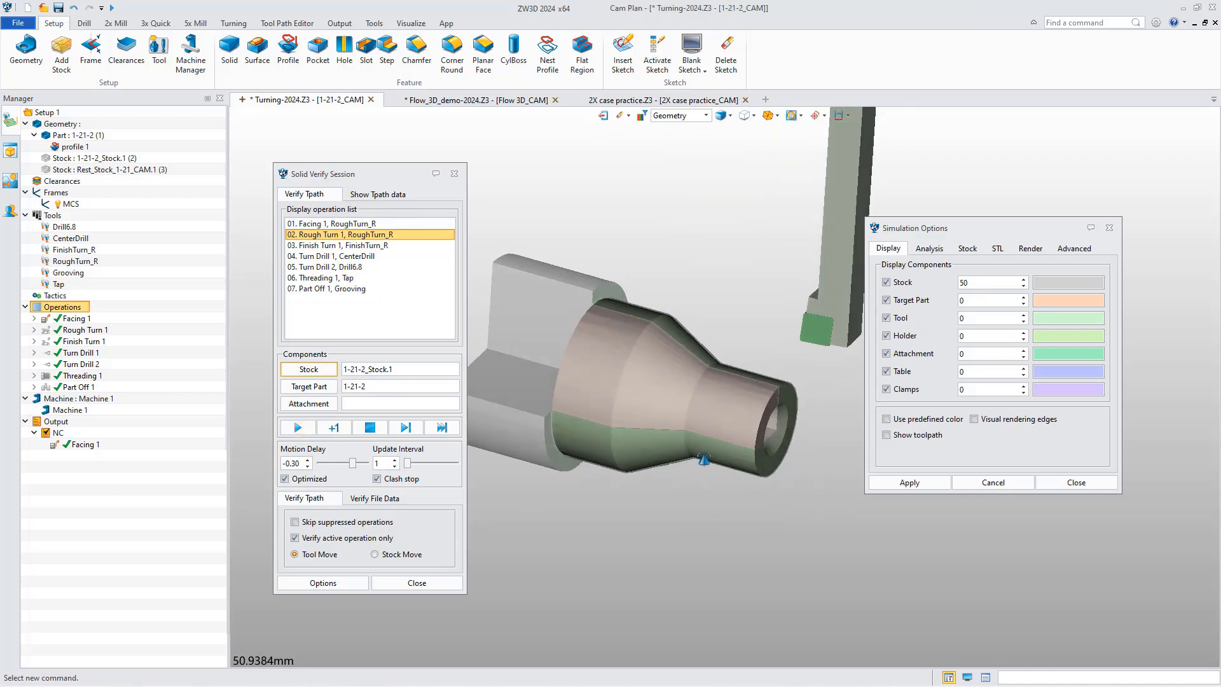
# Step through the Finish Turn 1 simulation one move at a time and close the verification session.
pyautogui.click(335, 245)
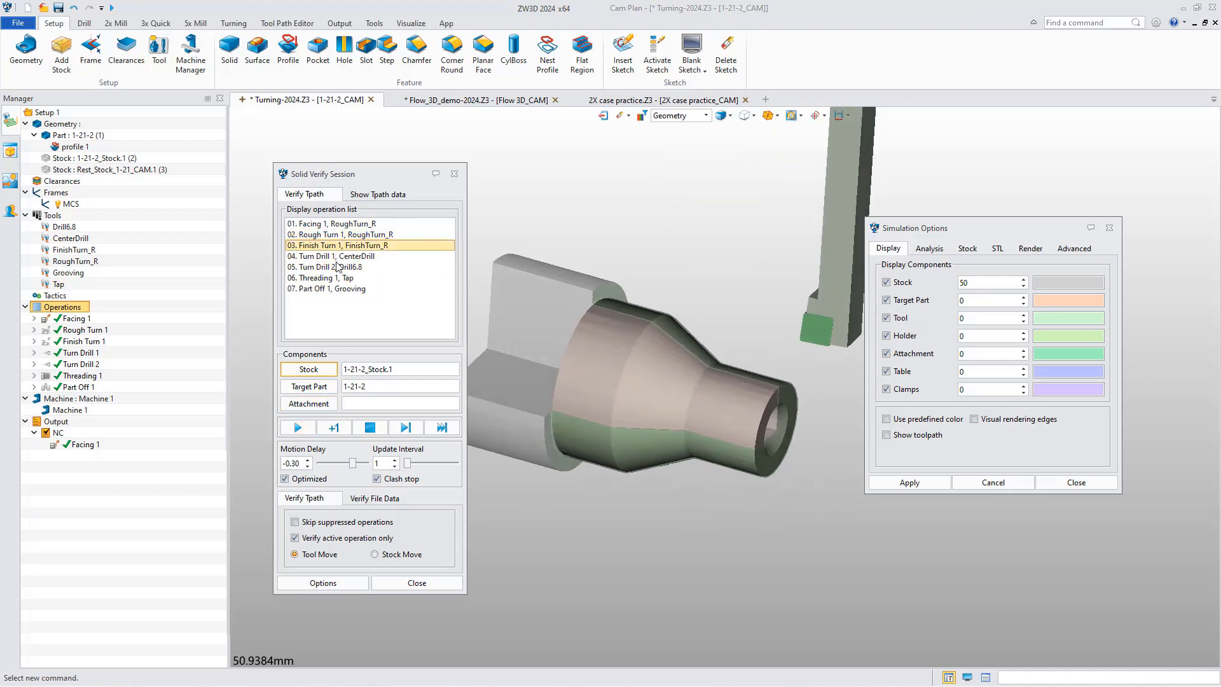
pyautogui.click(337, 431)
pyautogui.click(336, 431)
pyautogui.click(338, 433)
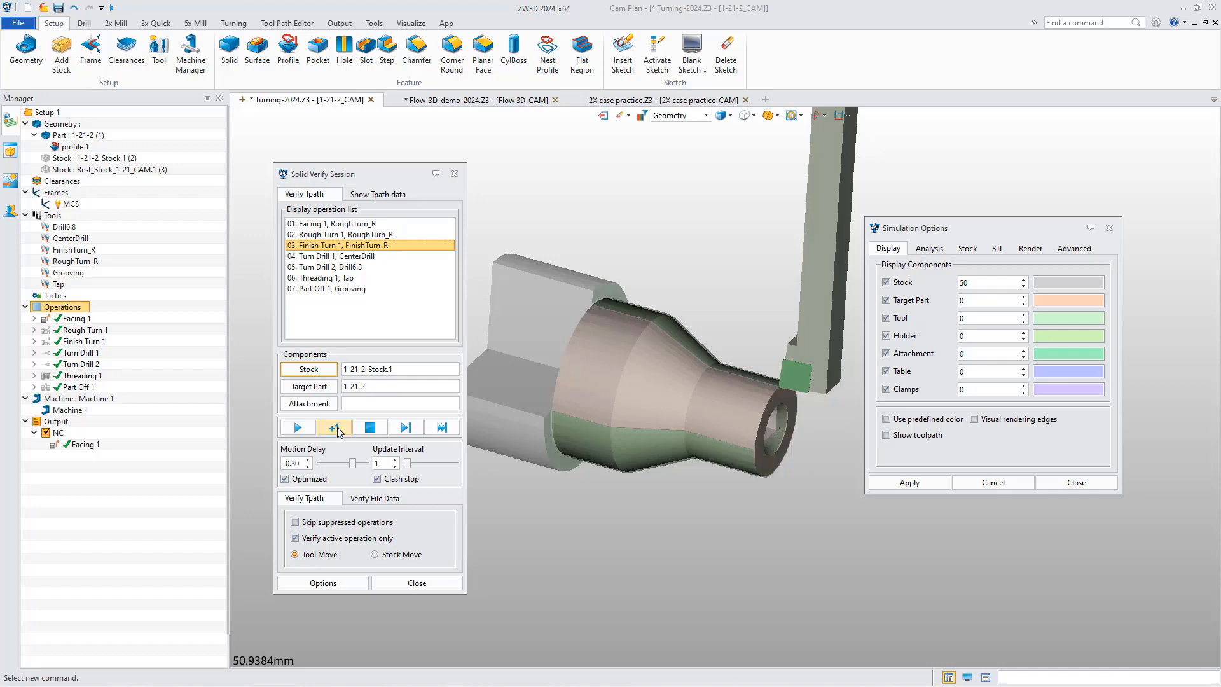
pyautogui.click(338, 432)
pyautogui.click(339, 431)
pyautogui.click(338, 431)
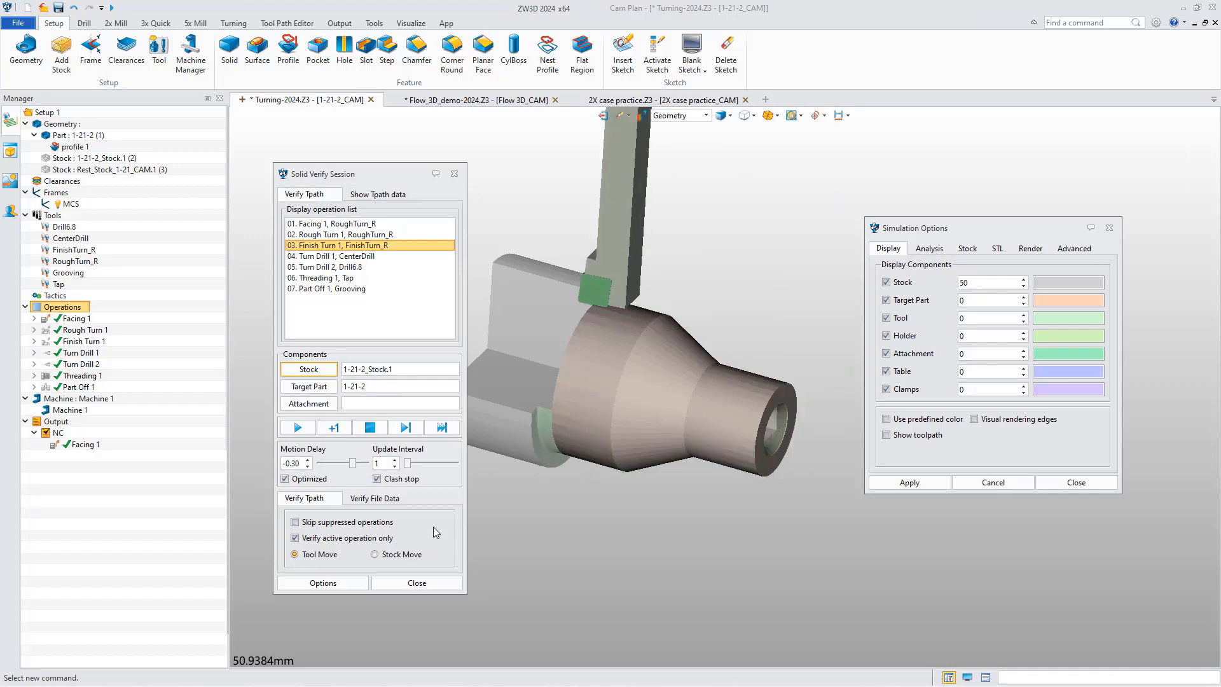
pyautogui.click(414, 583)
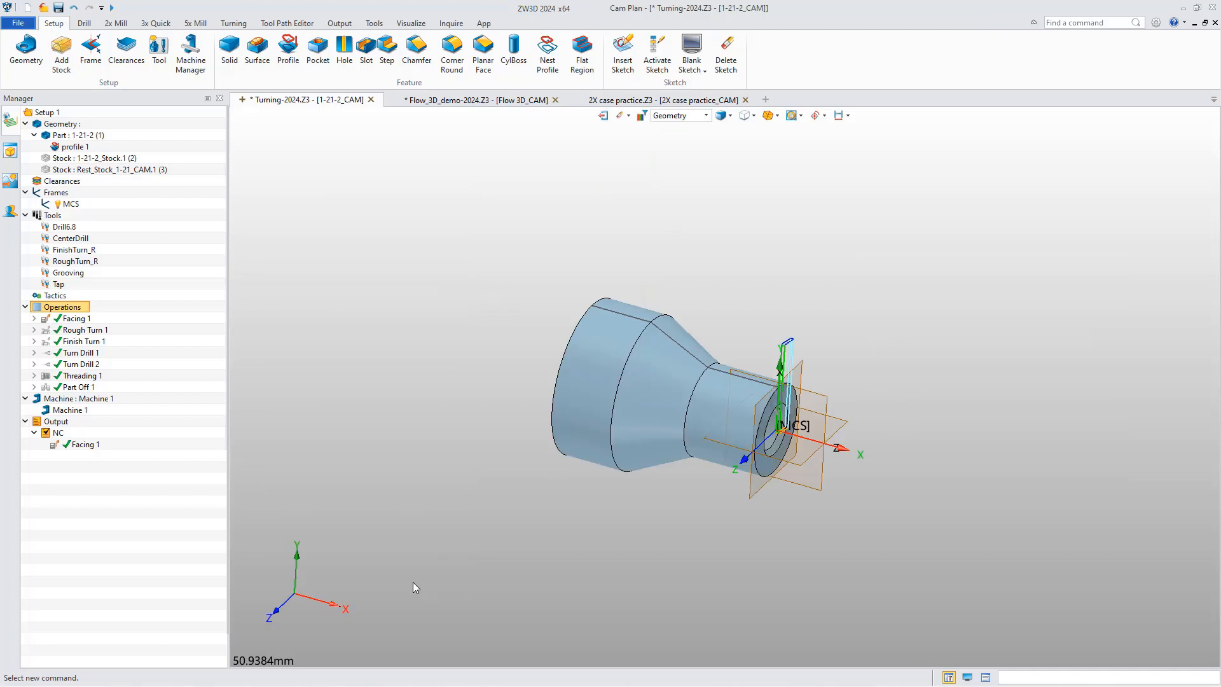
# Set Rough Turn 1's lead-out extend distance to 2, recalculate the toolpath and accept the operation.
pyautogui.doubleClick(73, 332)
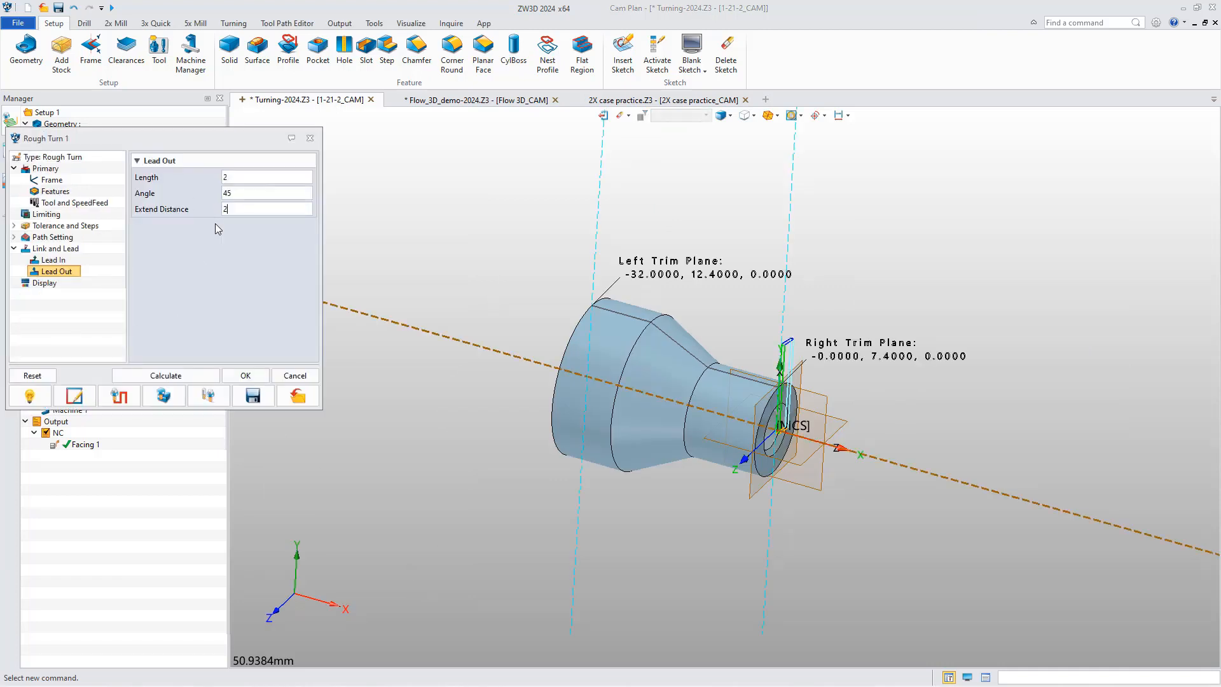
pyautogui.click(197, 377)
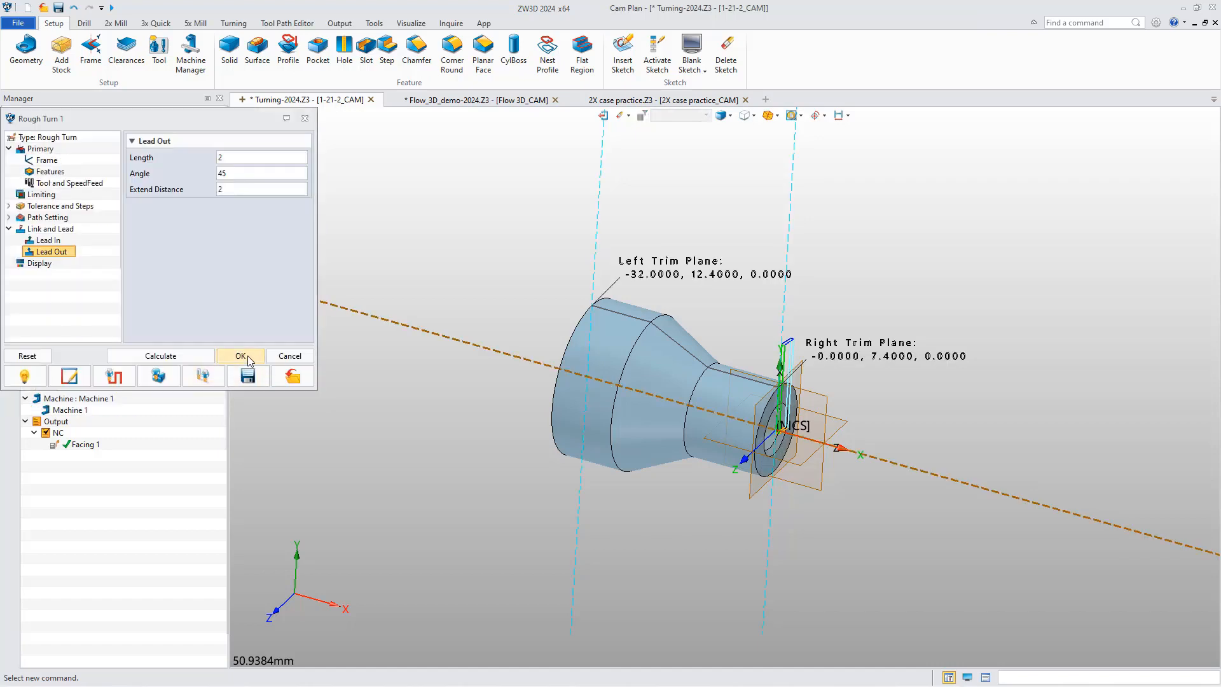
pyautogui.click(240, 355)
# Start Solid Verify for all operations, restrict it to the active operation and simulate Facing 1.
pyautogui.rightClick(65, 310)
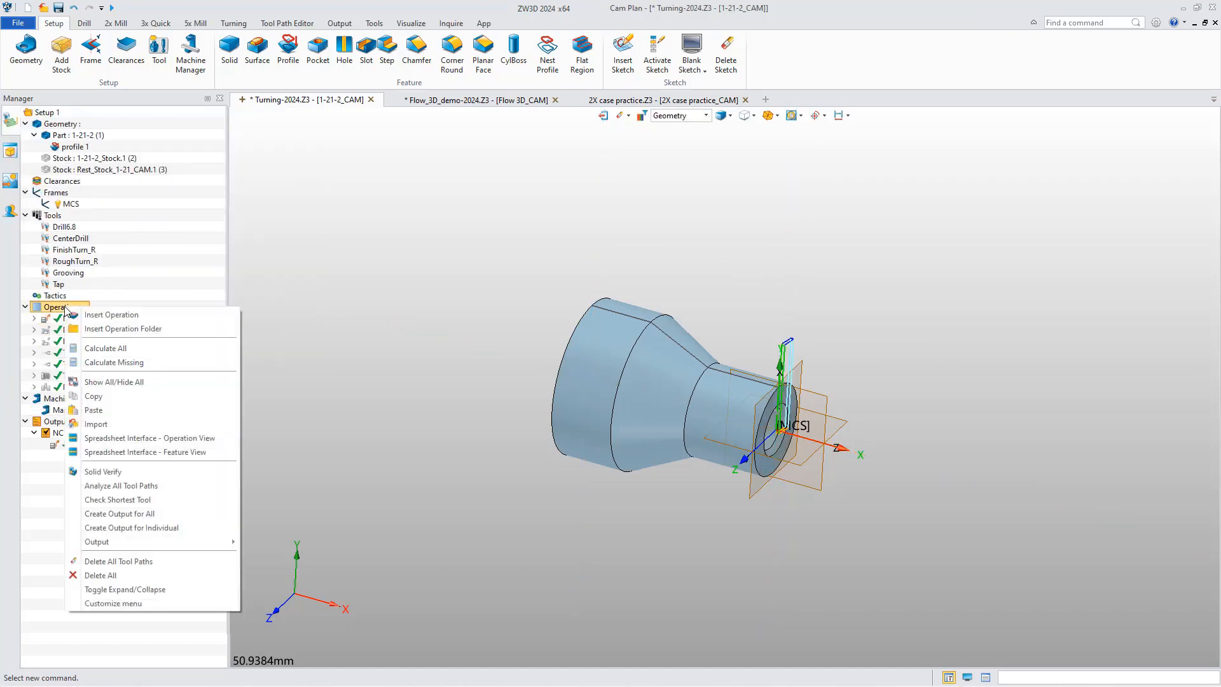
pyautogui.click(97, 472)
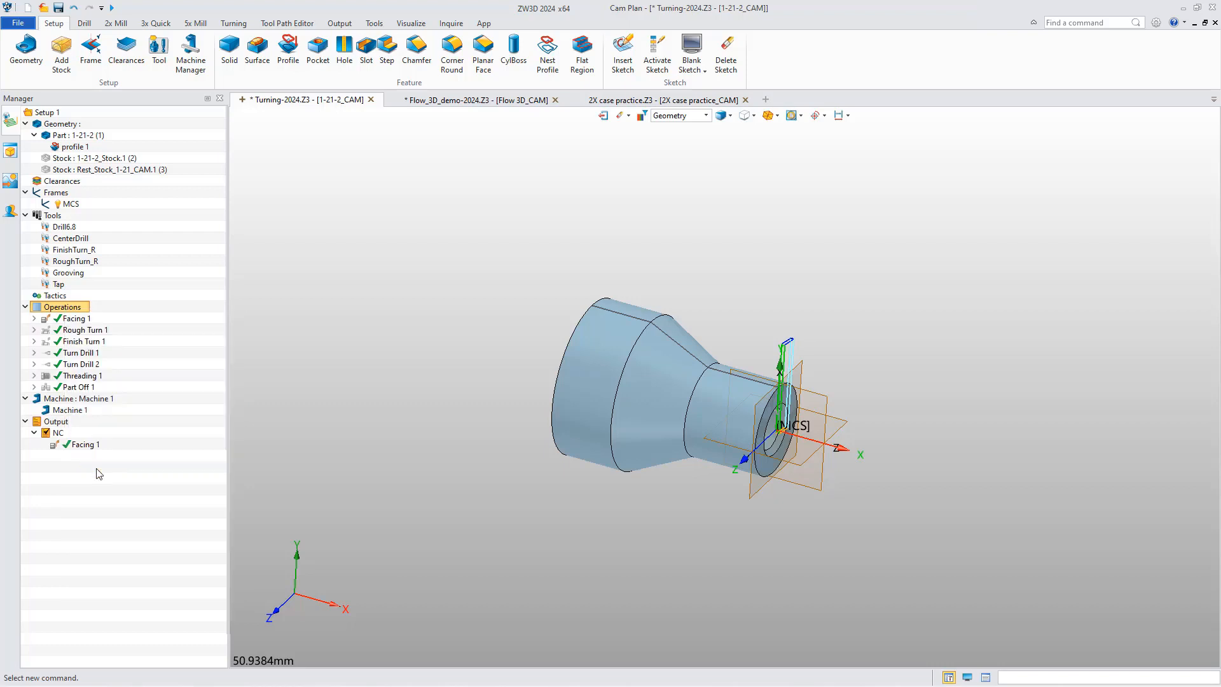
pyautogui.moveTo(138, 130); pyautogui.dragTo(421, 181)
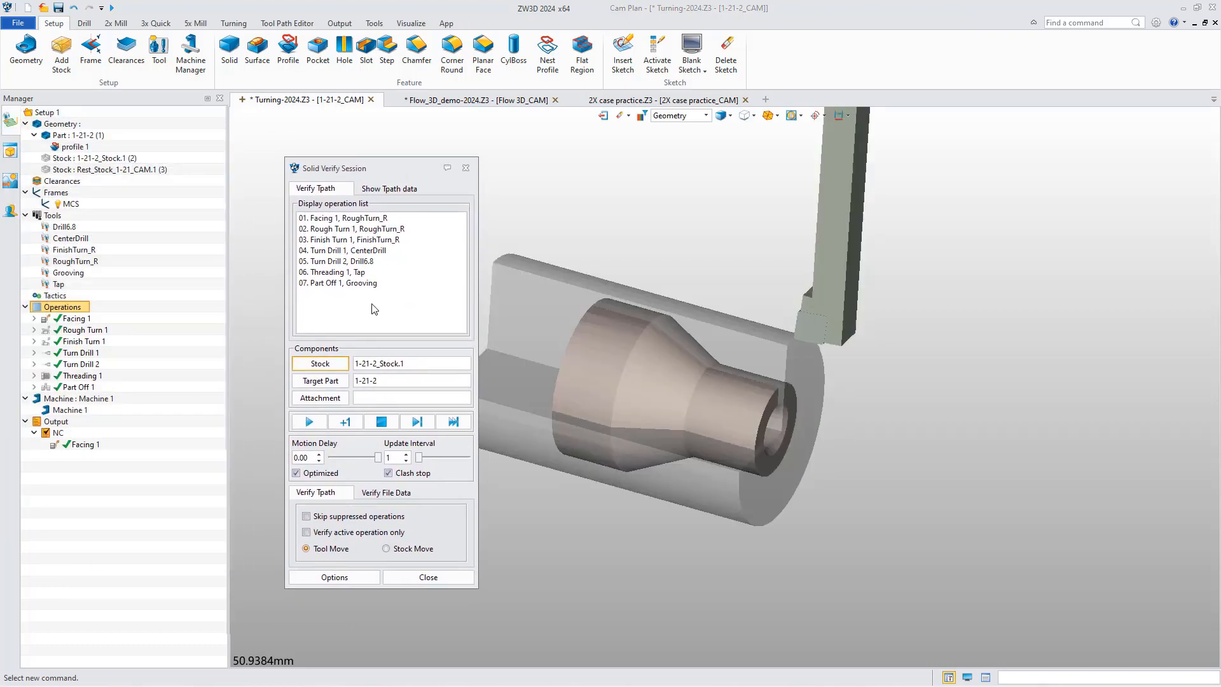
pyautogui.click(368, 218)
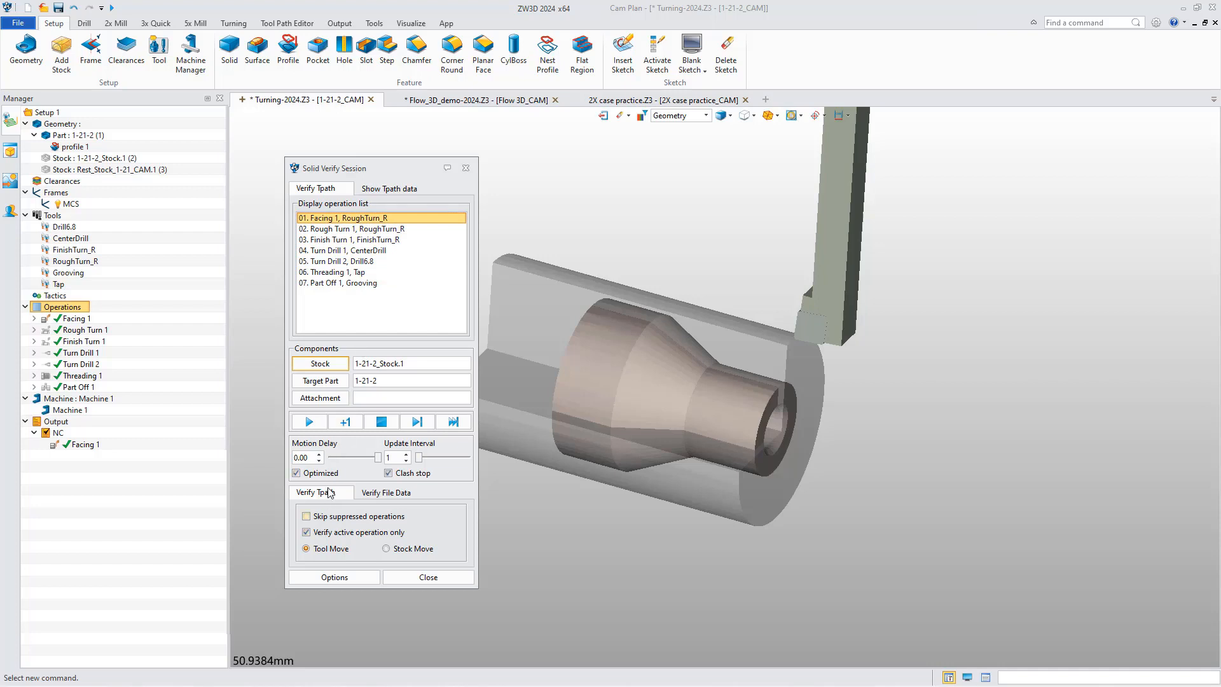
pyautogui.click(309, 422)
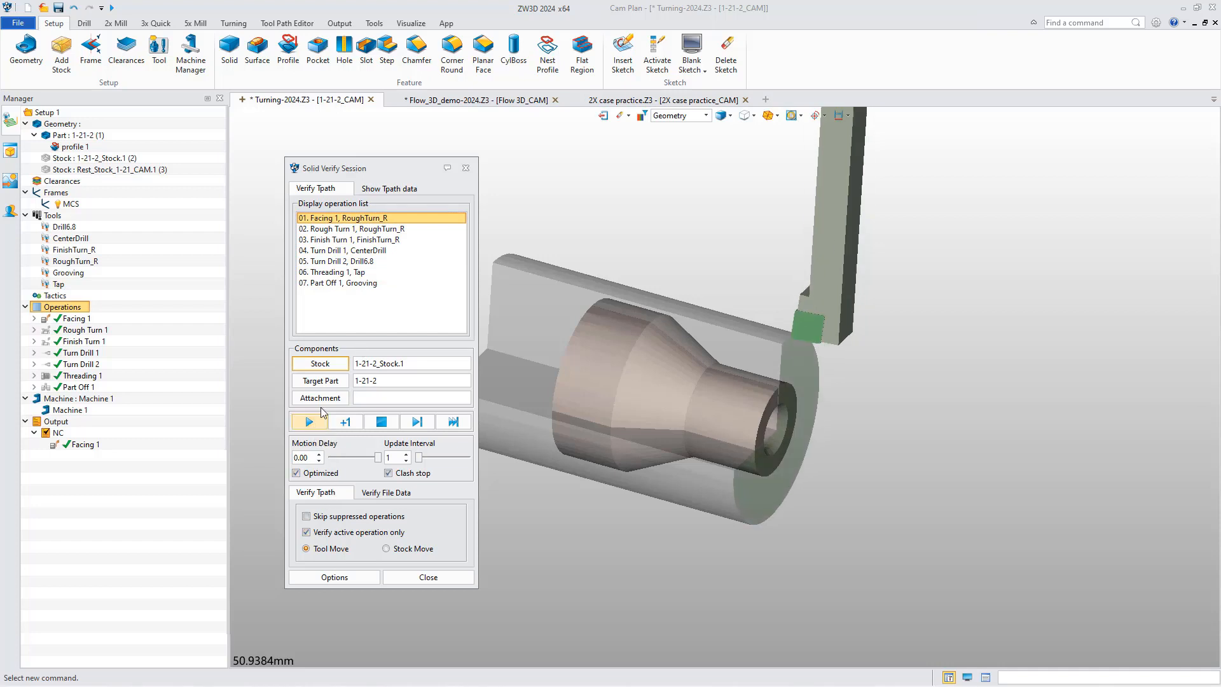
# Simulate Rough Turn 1, single-stepping first and then playing it through to inspect the turned stock.
pyautogui.click(347, 231)
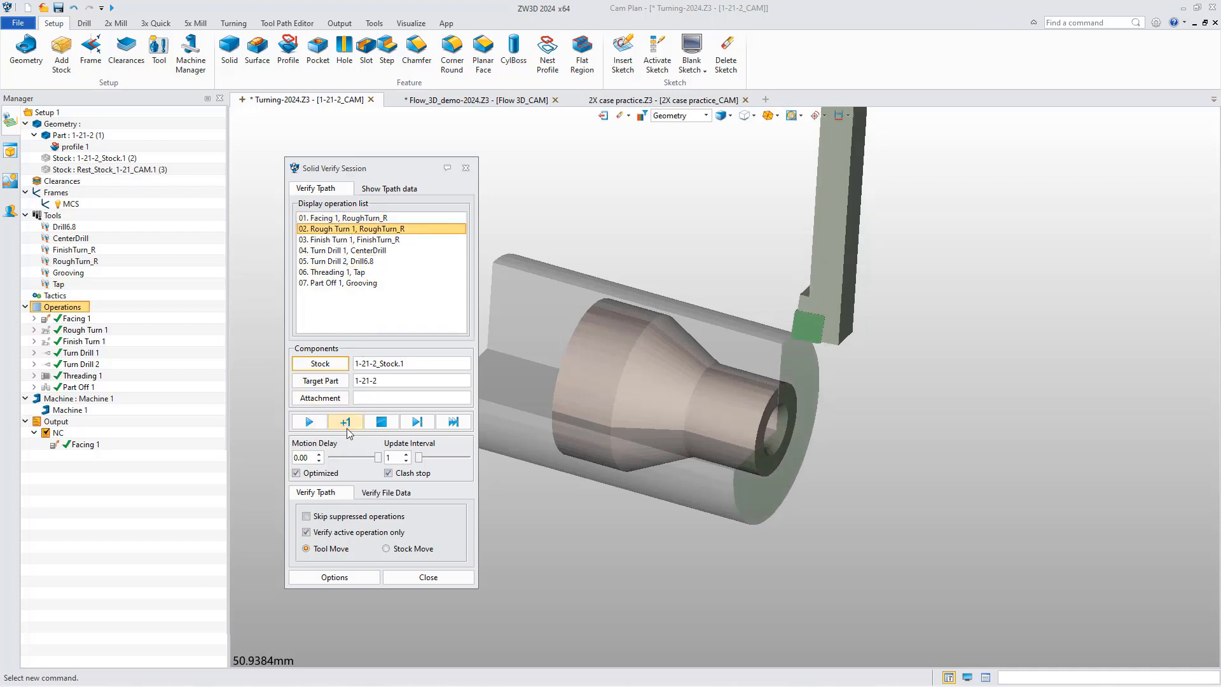
pyautogui.click(345, 422)
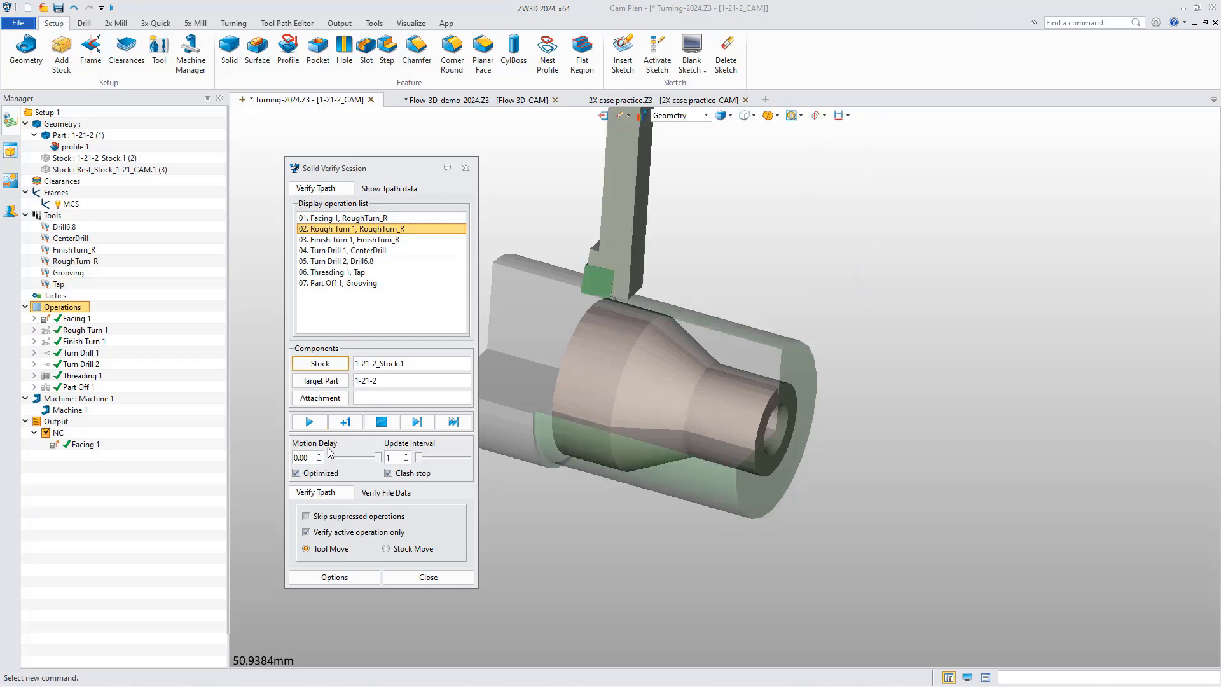
pyautogui.click(311, 424)
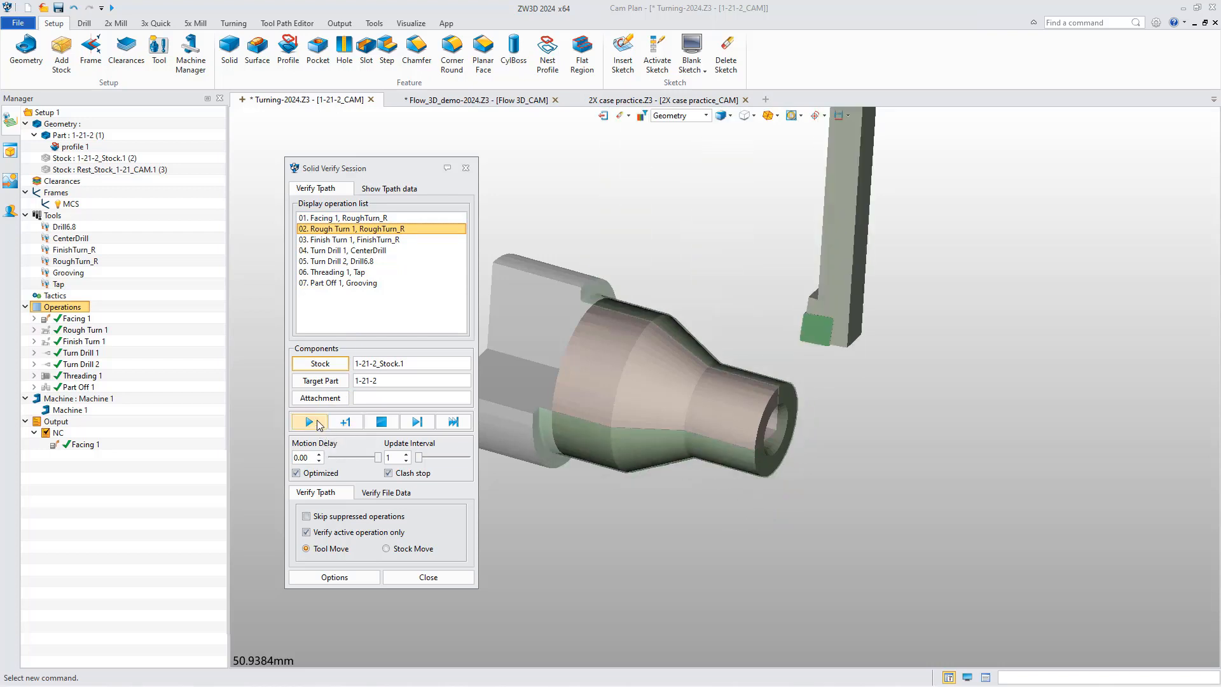
pyautogui.moveTo(585, 376)
pyautogui.mouseDown(button='right')
pyautogui.moveTo(600, 381)
pyautogui.moveTo(571, 379)
pyautogui.mouseUp(button='right')
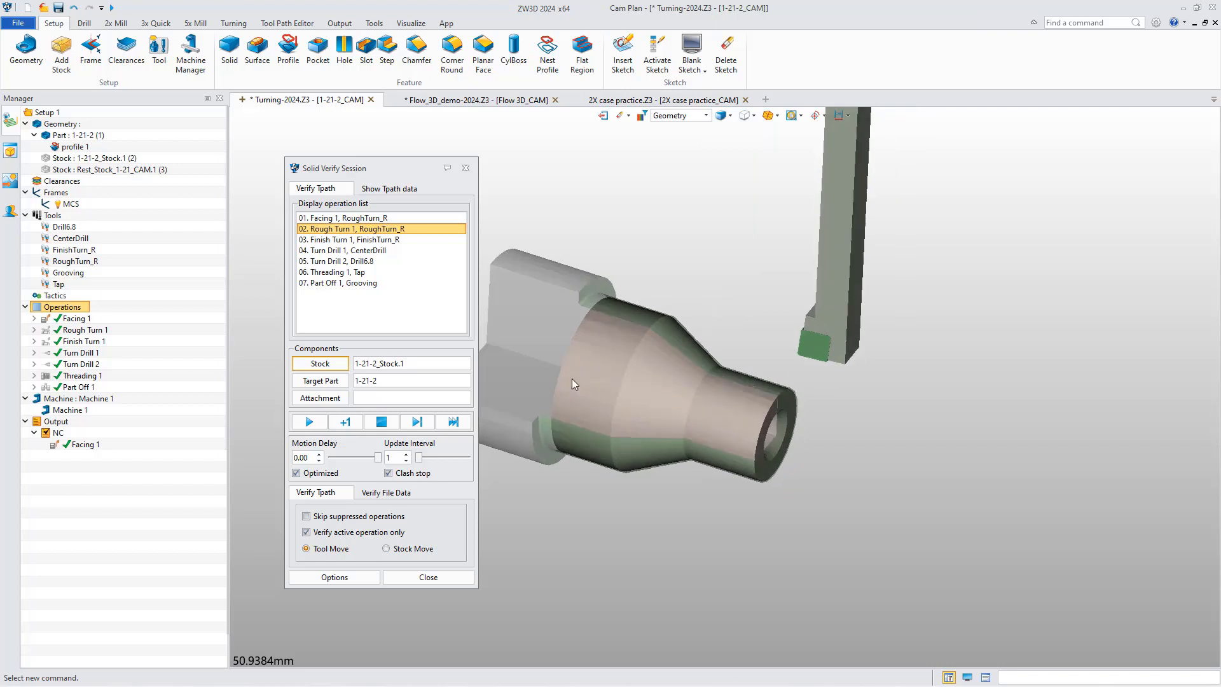
# Simulate Finish Turn 1 move by move over the rough-turned stock.
pyautogui.click(388, 240)
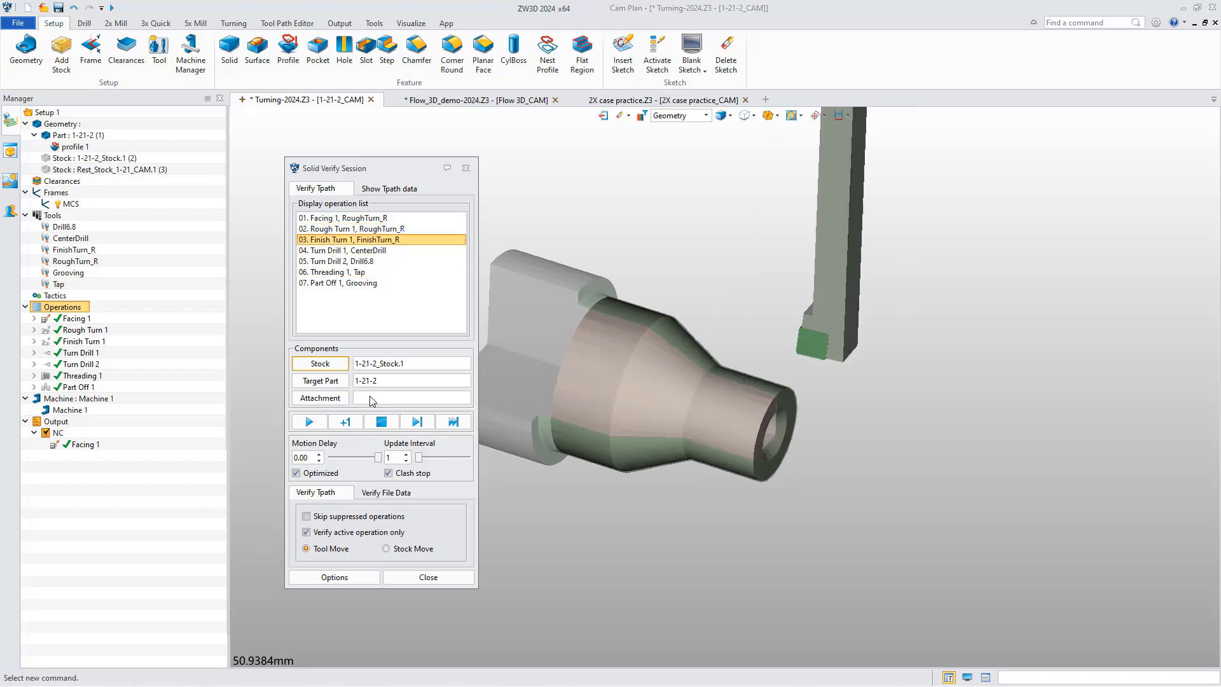
pyautogui.click(346, 423)
pyautogui.click(346, 423)
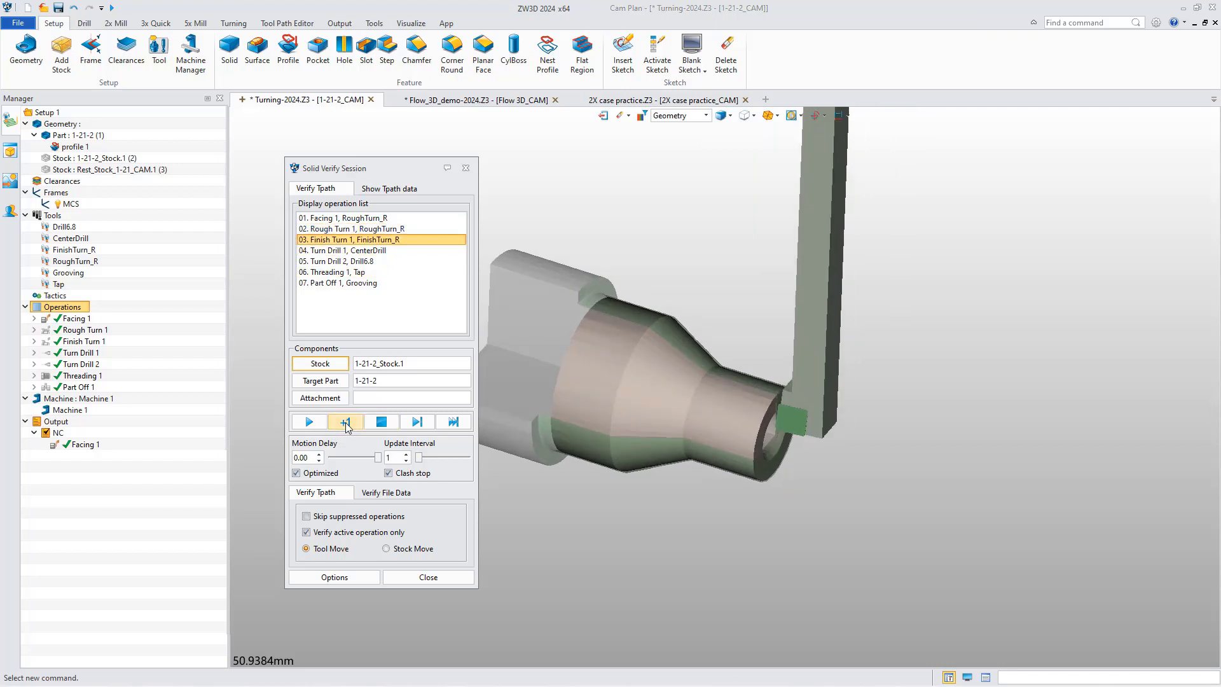
pyautogui.click(346, 423)
pyautogui.click(347, 422)
pyautogui.click(345, 421)
pyautogui.click(346, 421)
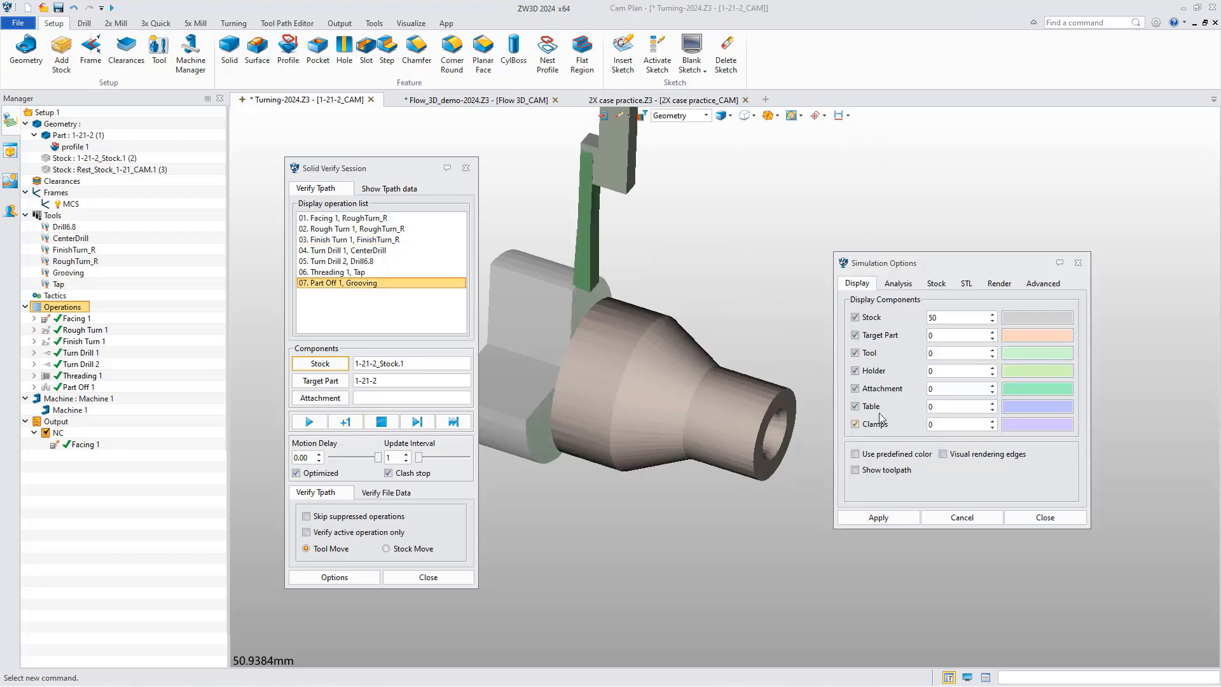
# Run the Visual analysis on the machined part using the tolerance bands from -1 to 1.
pyautogui.click(897, 285)
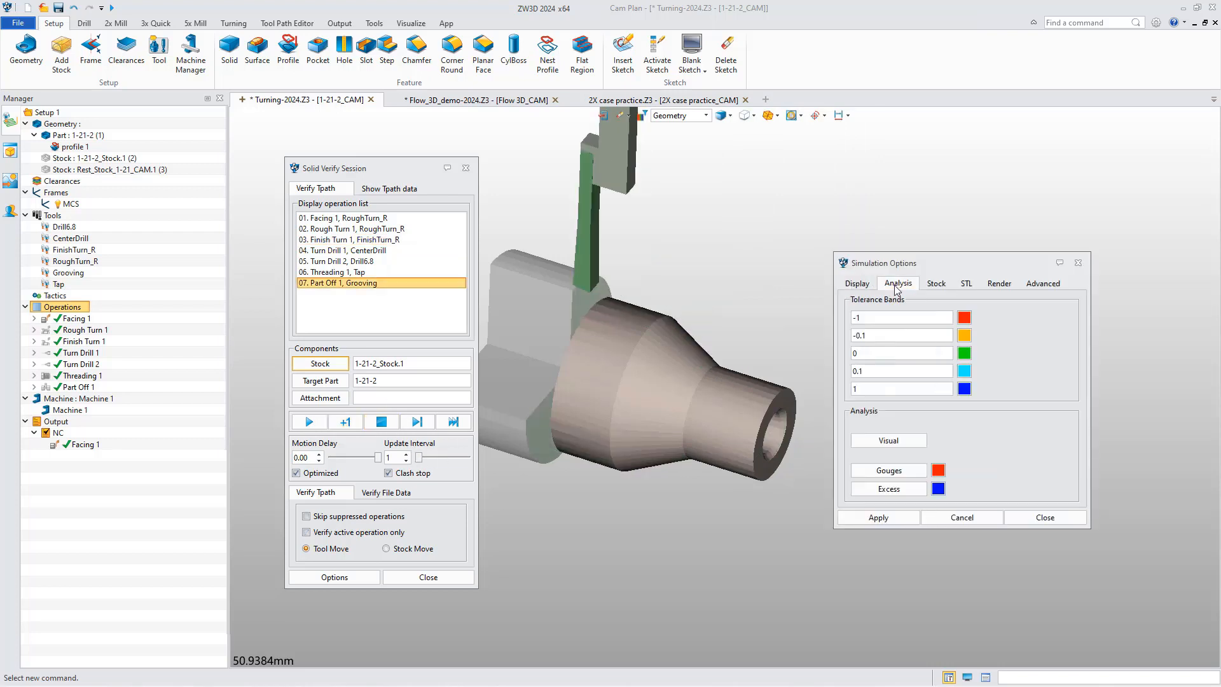
pyautogui.click(889, 440)
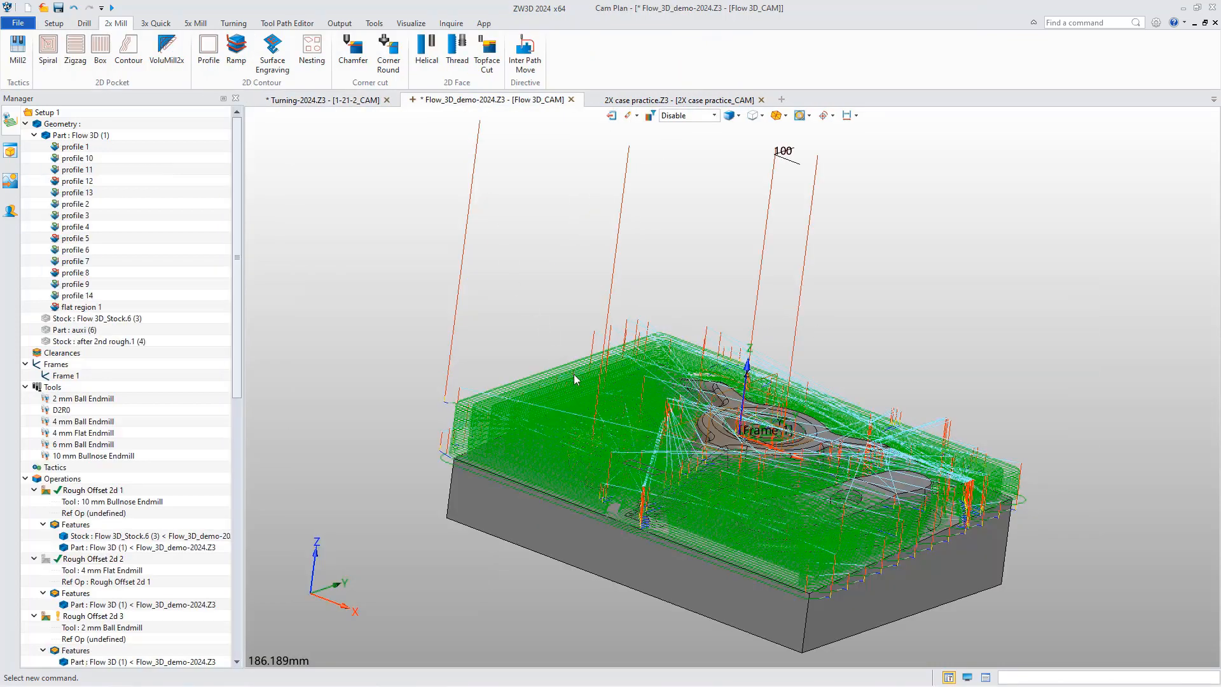
# In the Flow 3D plan, hide the Rough Offset 2d 2 and 2d 3 toolpaths and leave only Rough Offset 2d 1 displayed.
pyautogui.moveTo(554, 341); pyautogui.dragTo(593, 391, button='middle')
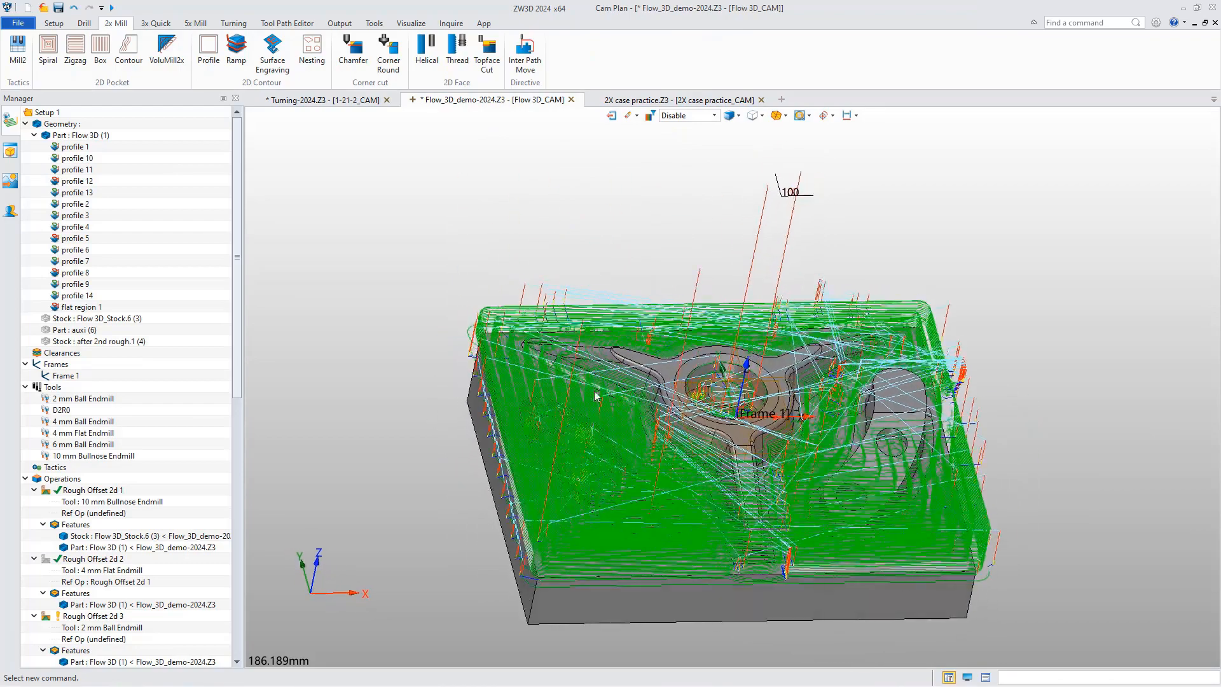
pyautogui.click(54, 494)
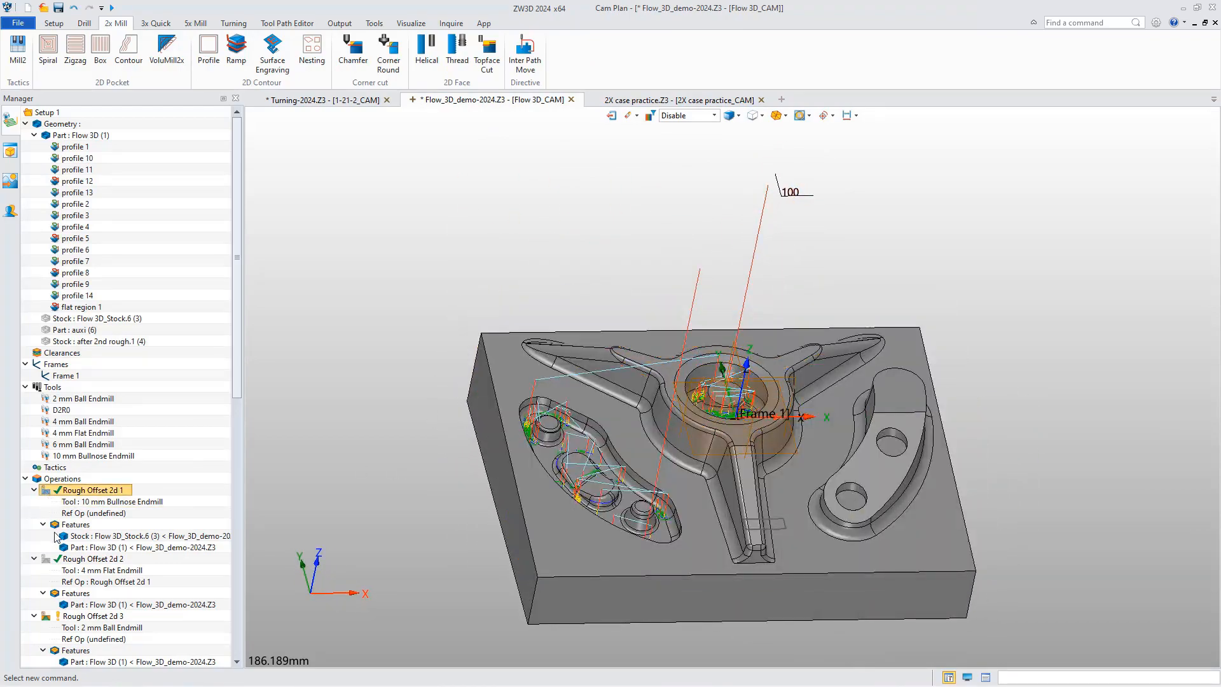
pyautogui.click(48, 560)
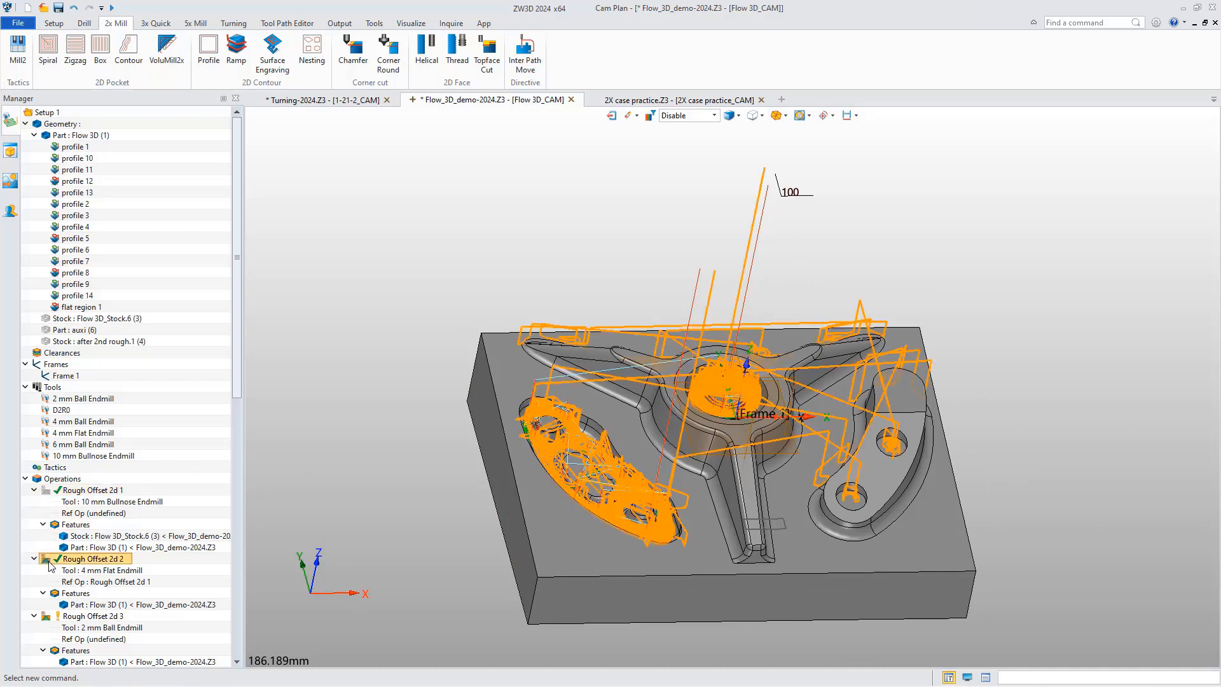
pyautogui.click(46, 614)
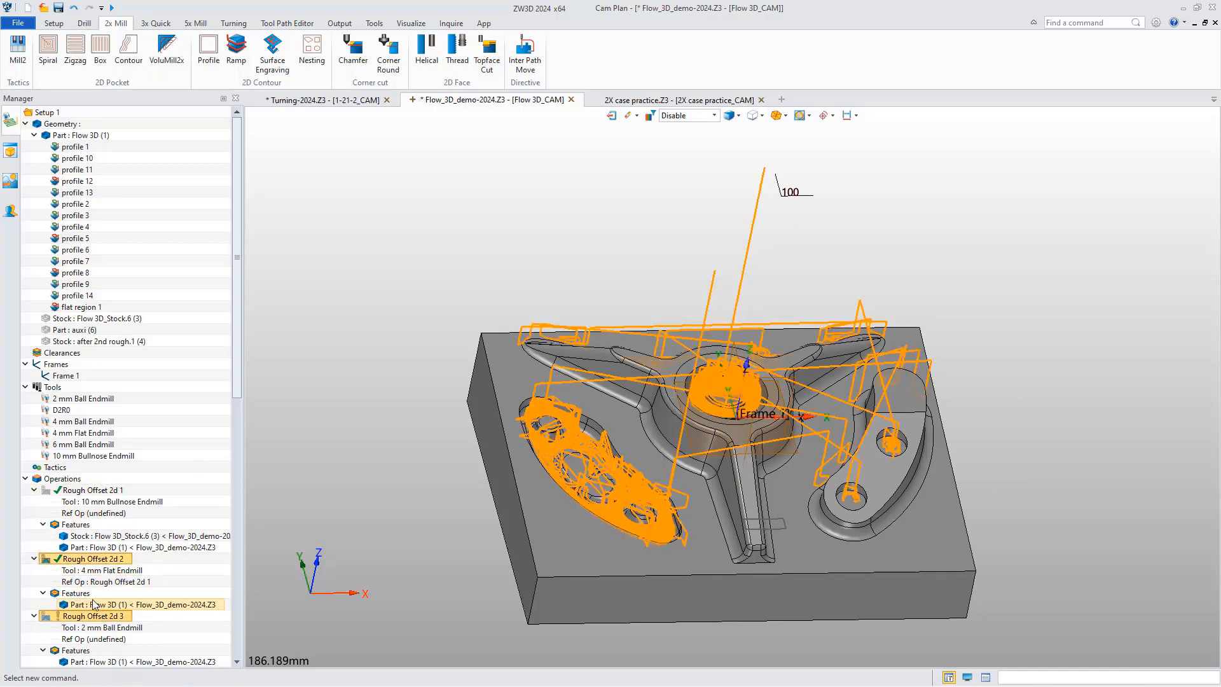
pyautogui.click(46, 559)
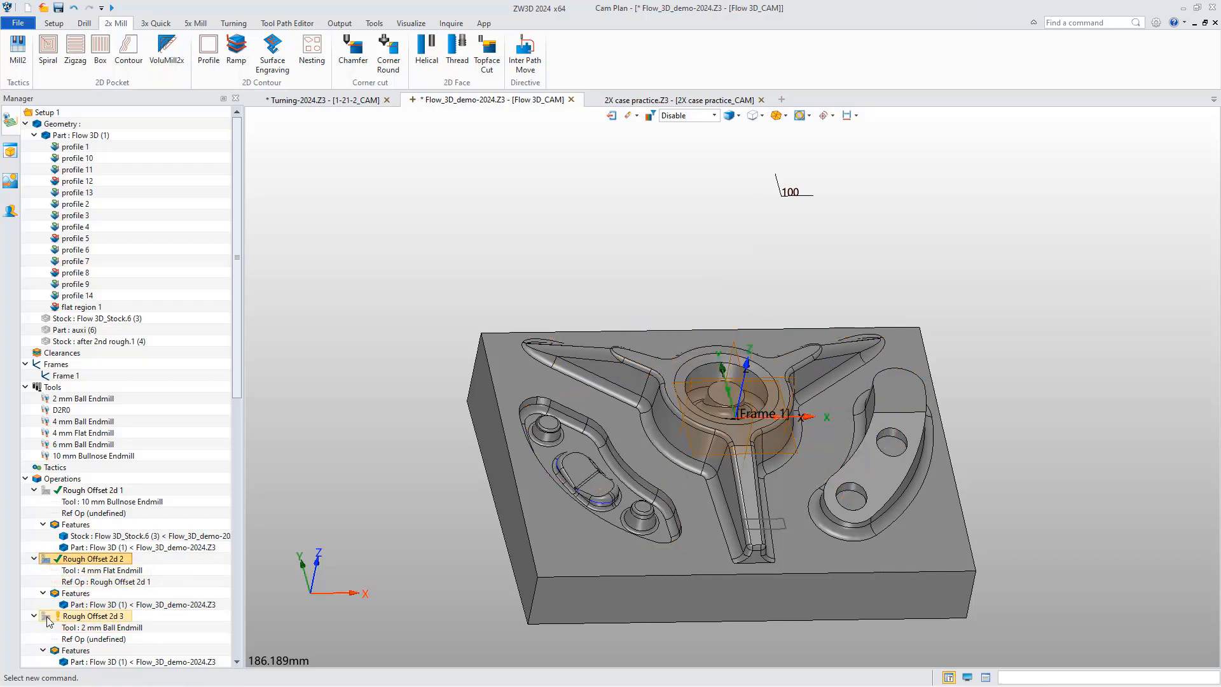
pyautogui.click(46, 490)
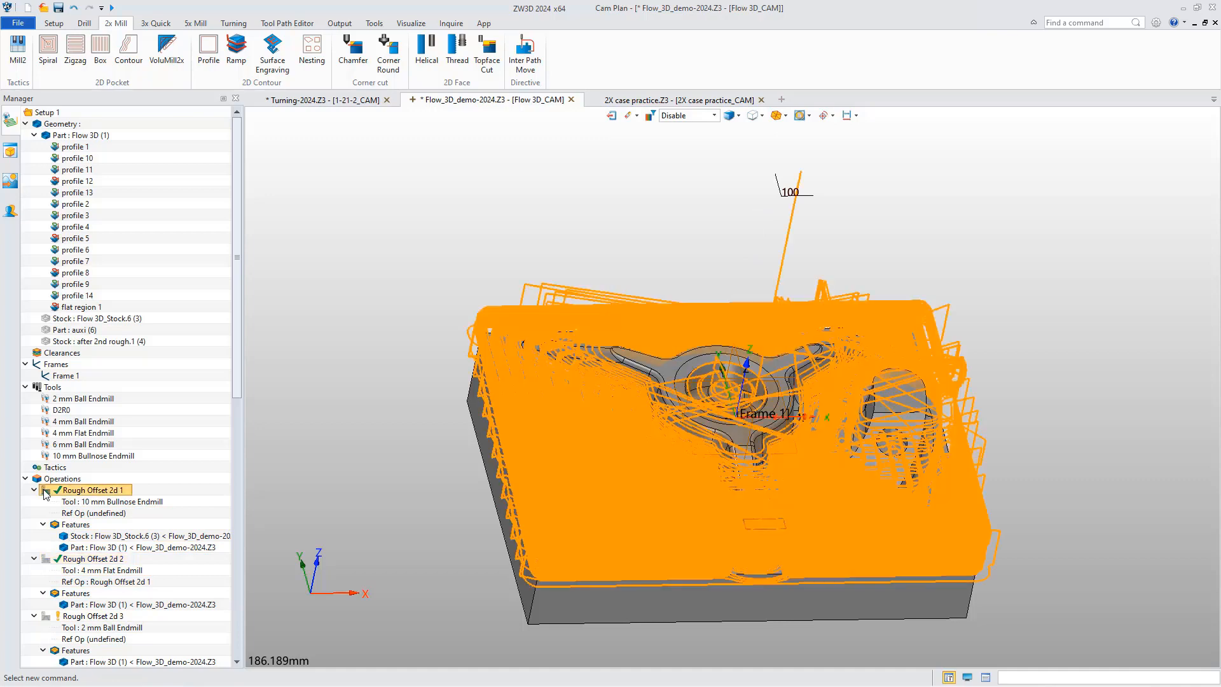
# Run Solid Verify on Rough Offset 2d 1 with an update interval of 47 and simulate the operation through to its end.
pyautogui.rightClick(72, 493)
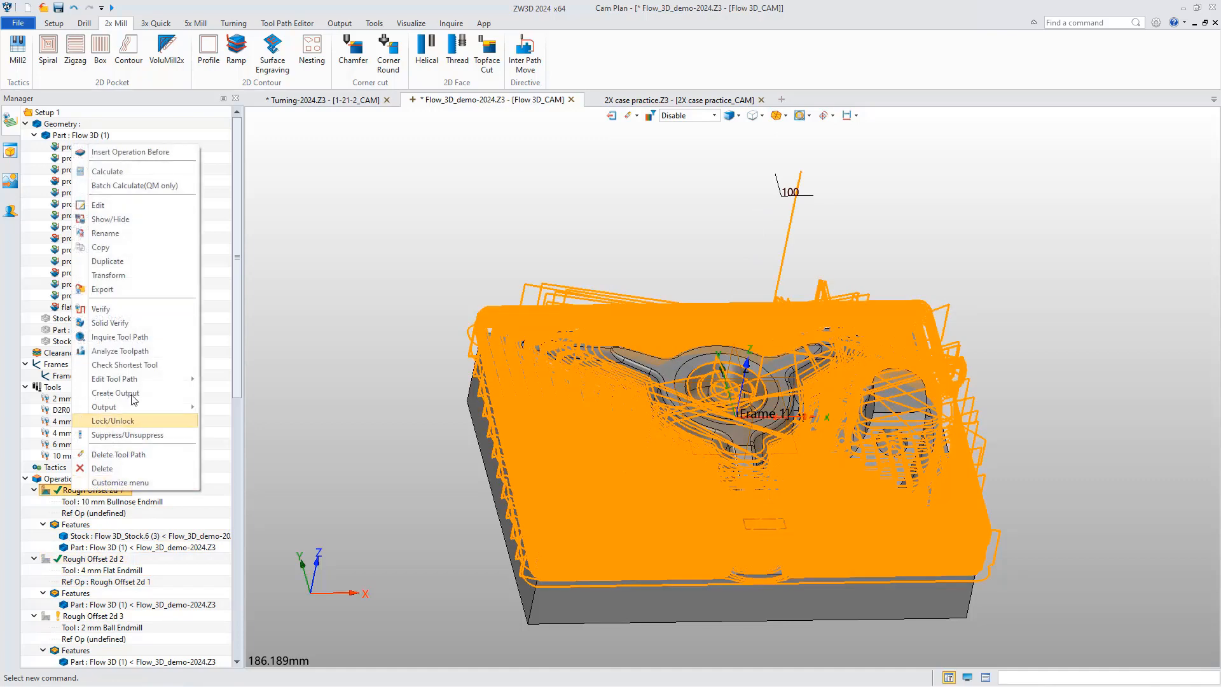
pyautogui.click(127, 316)
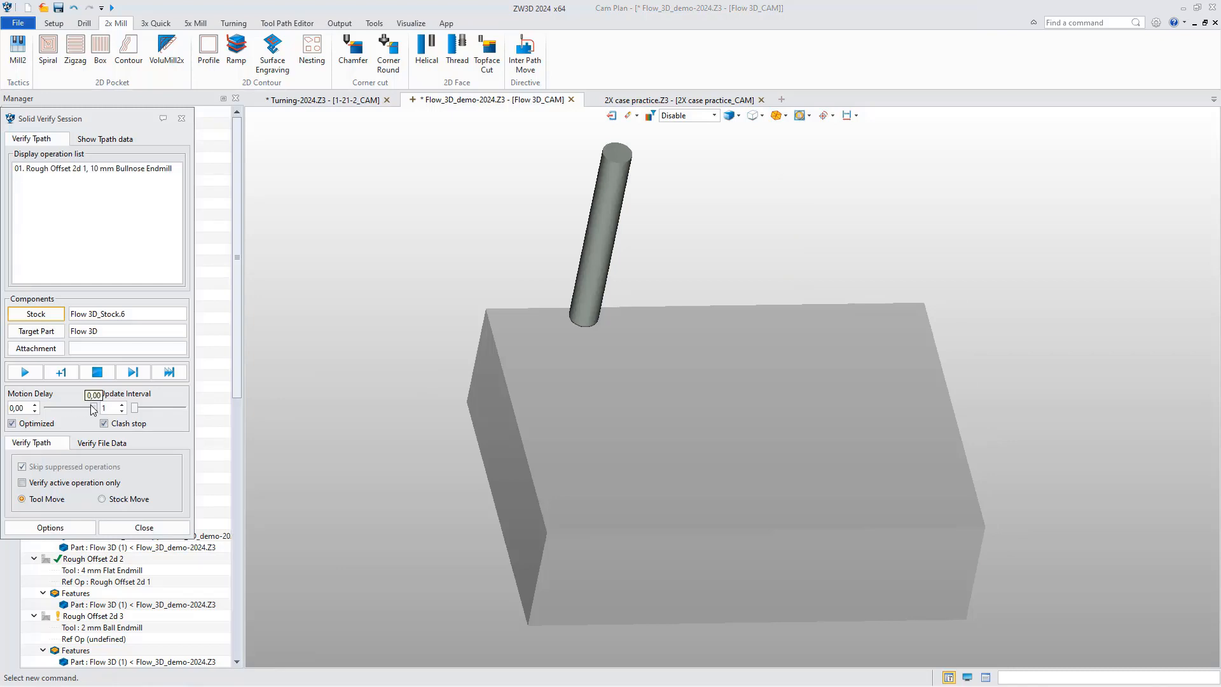
pyautogui.moveTo(141, 408); pyautogui.dragTo(153, 408)
pyautogui.click(132, 372)
pyautogui.moveTo(456, 451); pyautogui.dragTo(524, 427, button='right')
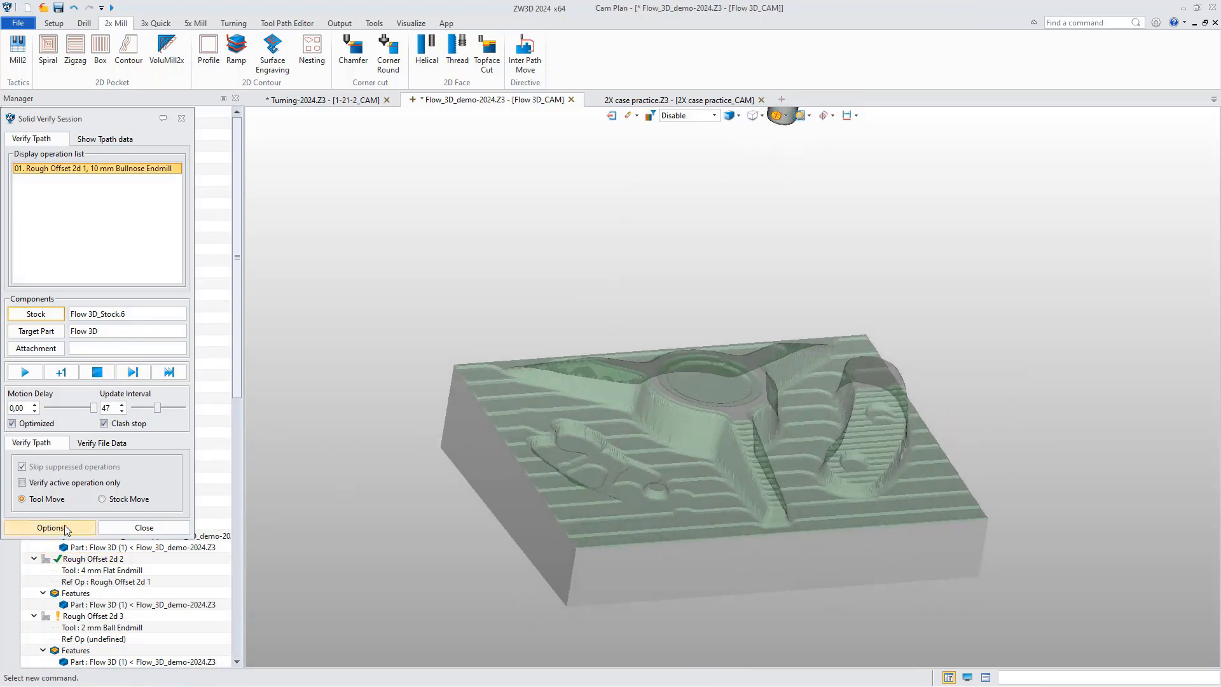
# Save the simulated workpiece under the name Rough Offset 2d 1 in the simulation options and close the verify session.
pyautogui.click(51, 528)
pyautogui.moveTo(162, 411); pyautogui.dragTo(539, 293)
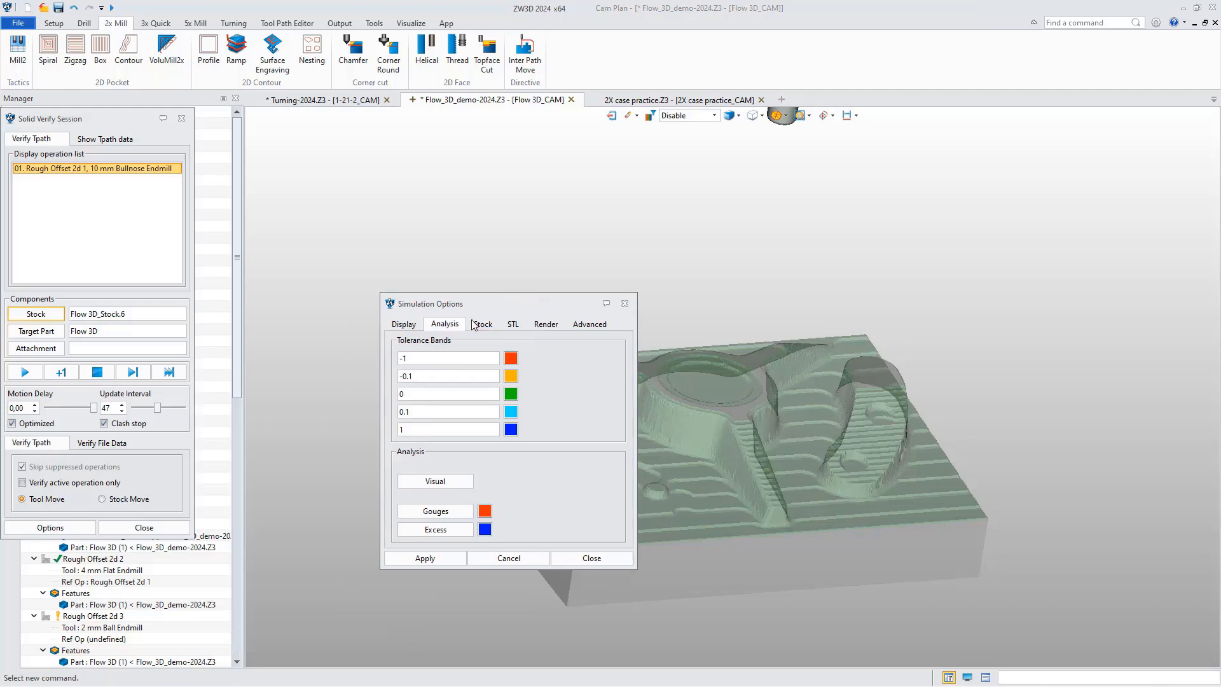
pyautogui.click(482, 325)
pyautogui.moveTo(523, 485); pyautogui.dragTo(455, 485)
pyautogui.click(432, 557)
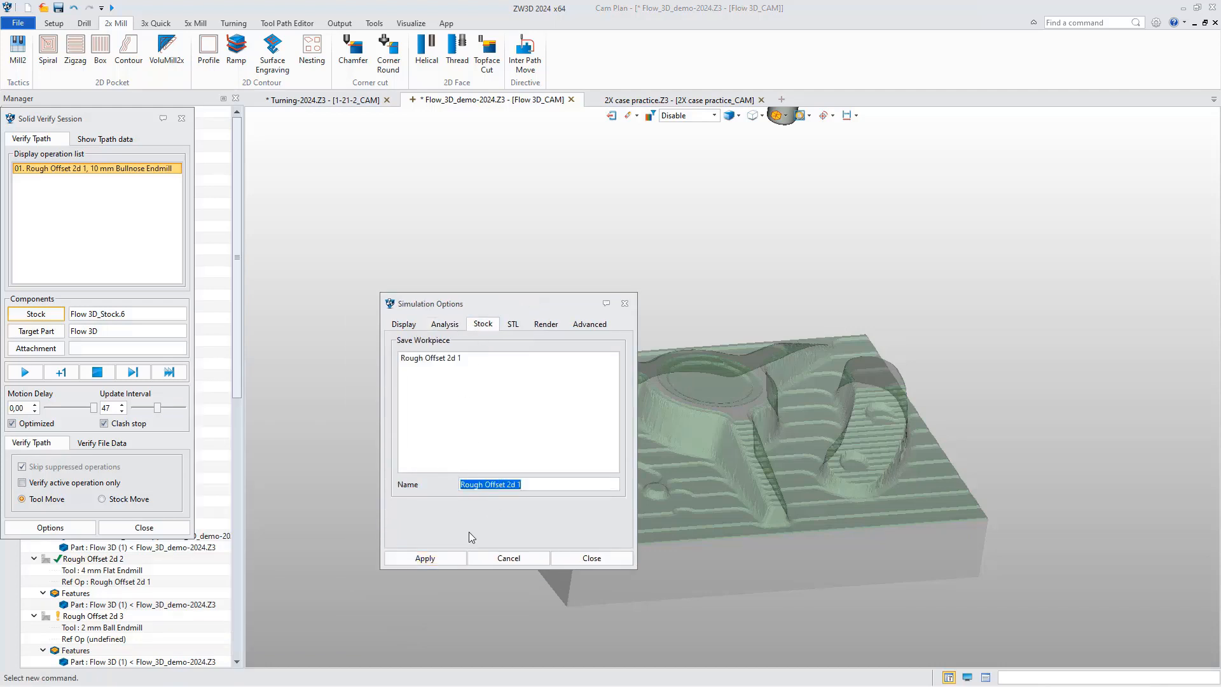
pyautogui.click(595, 560)
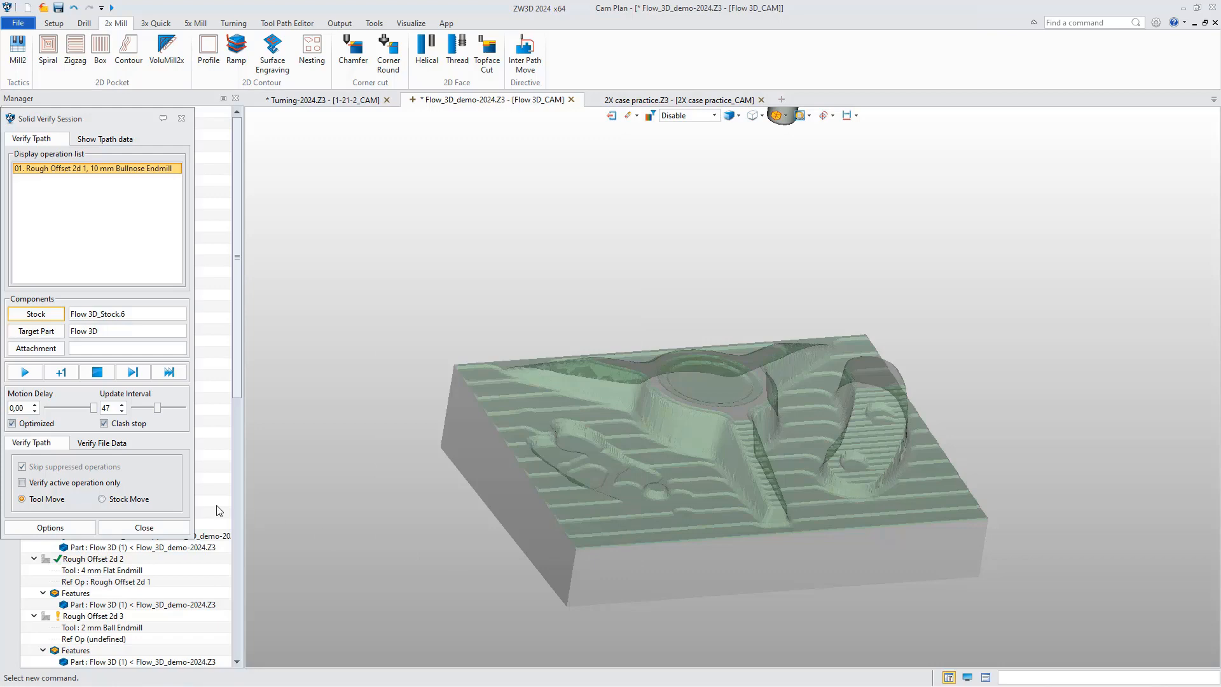
pyautogui.click(144, 527)
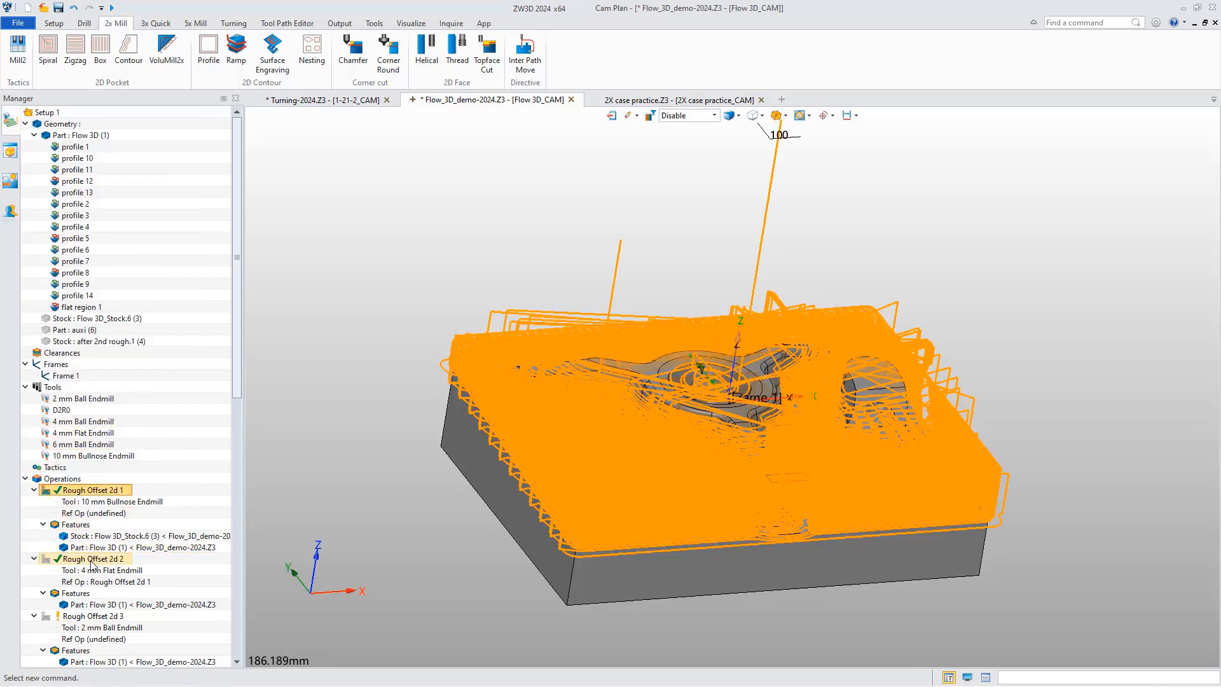
# Simulate Rough Offset 2d 2 in Solid Verify, using the saved Rough Offset 2d 1 workpiece as the stock.
pyautogui.click(92, 559)
pyautogui.rightClick(98, 560)
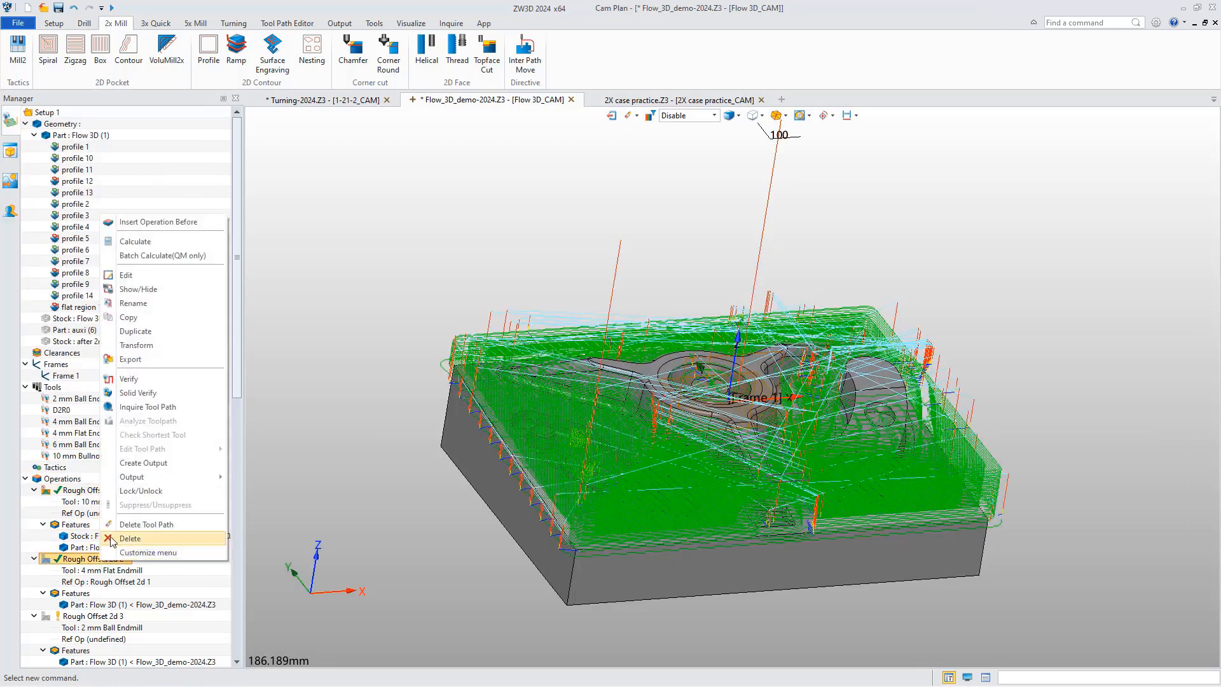
pyautogui.click(138, 393)
pyautogui.moveTo(120, 113); pyautogui.dragTo(510, 150)
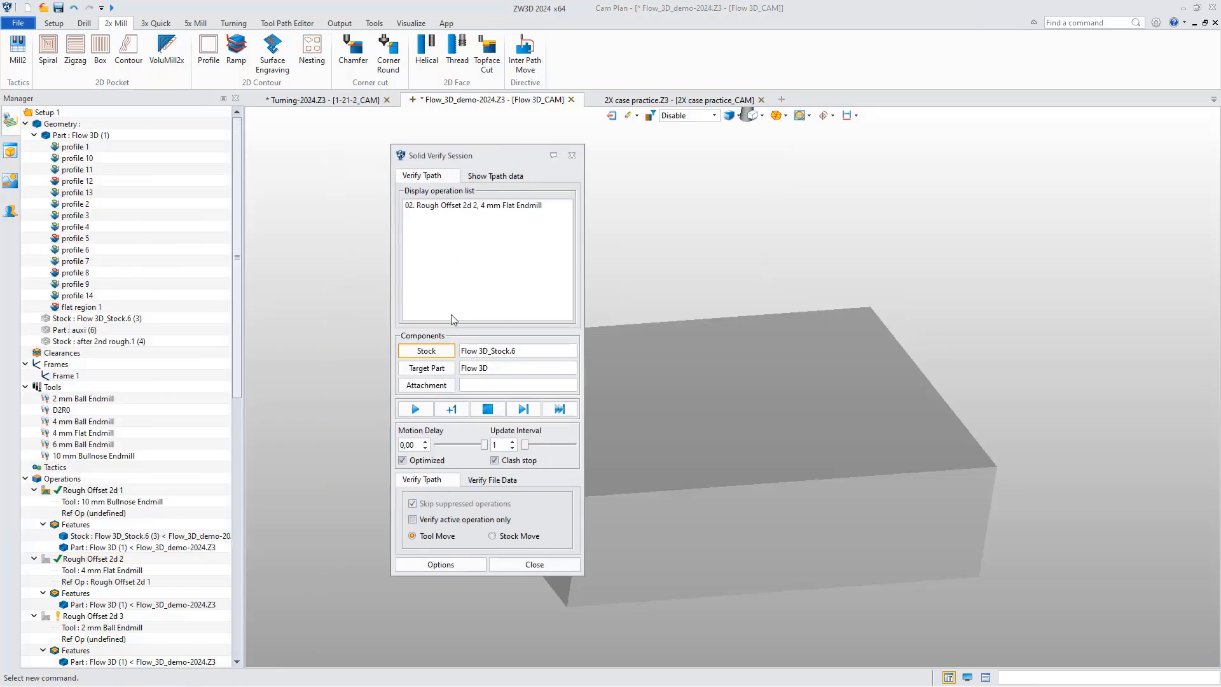
pyautogui.click(450, 358)
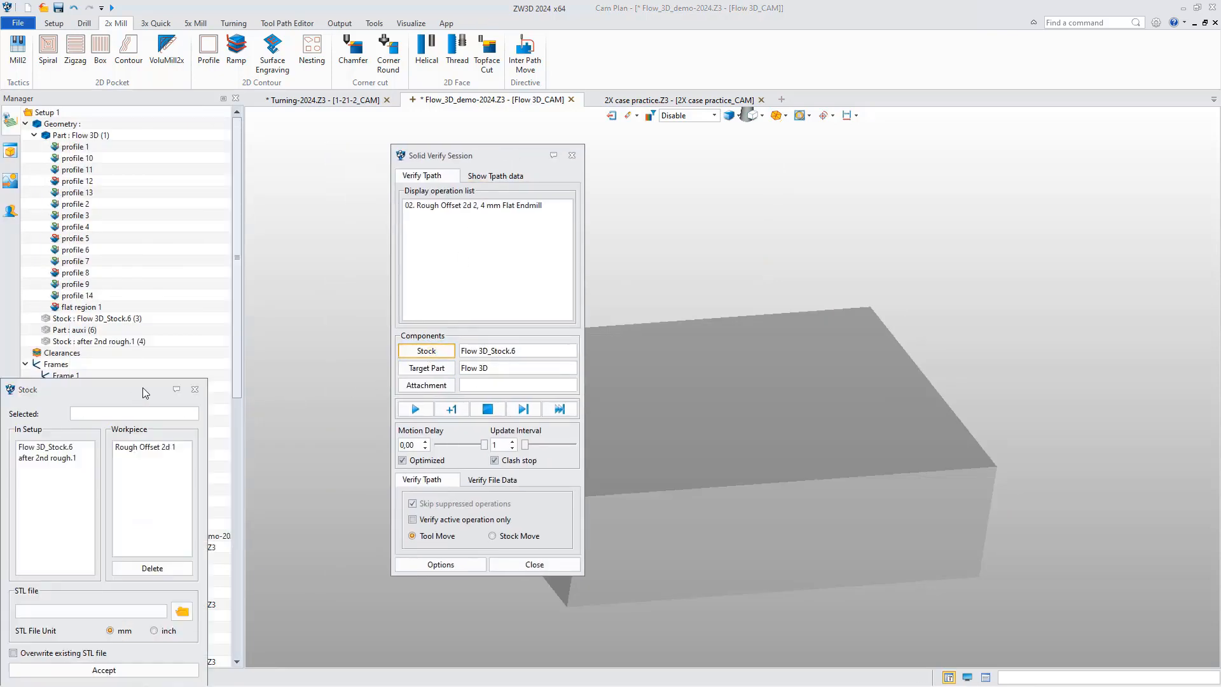
pyautogui.moveTo(145, 393); pyautogui.dragTo(721, 330)
pyautogui.click(700, 389)
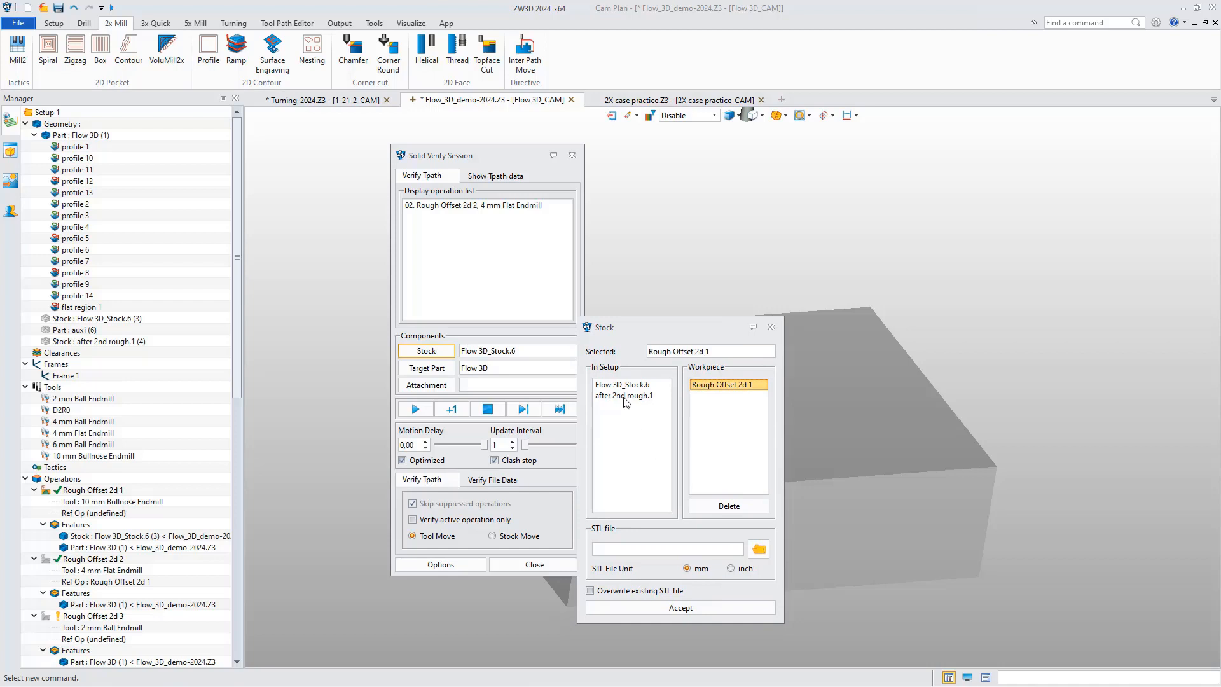
pyautogui.click(637, 609)
pyautogui.moveTo(722, 459); pyautogui.dragTo(780, 444, button='middle')
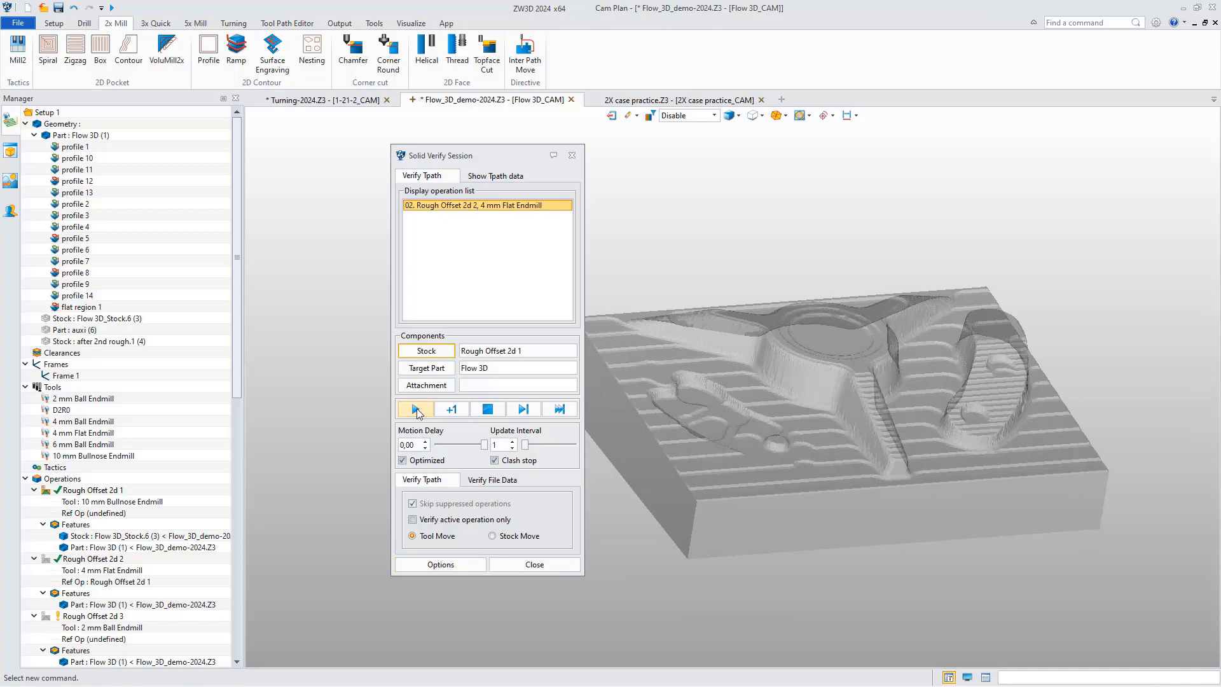
pyautogui.click(523, 412)
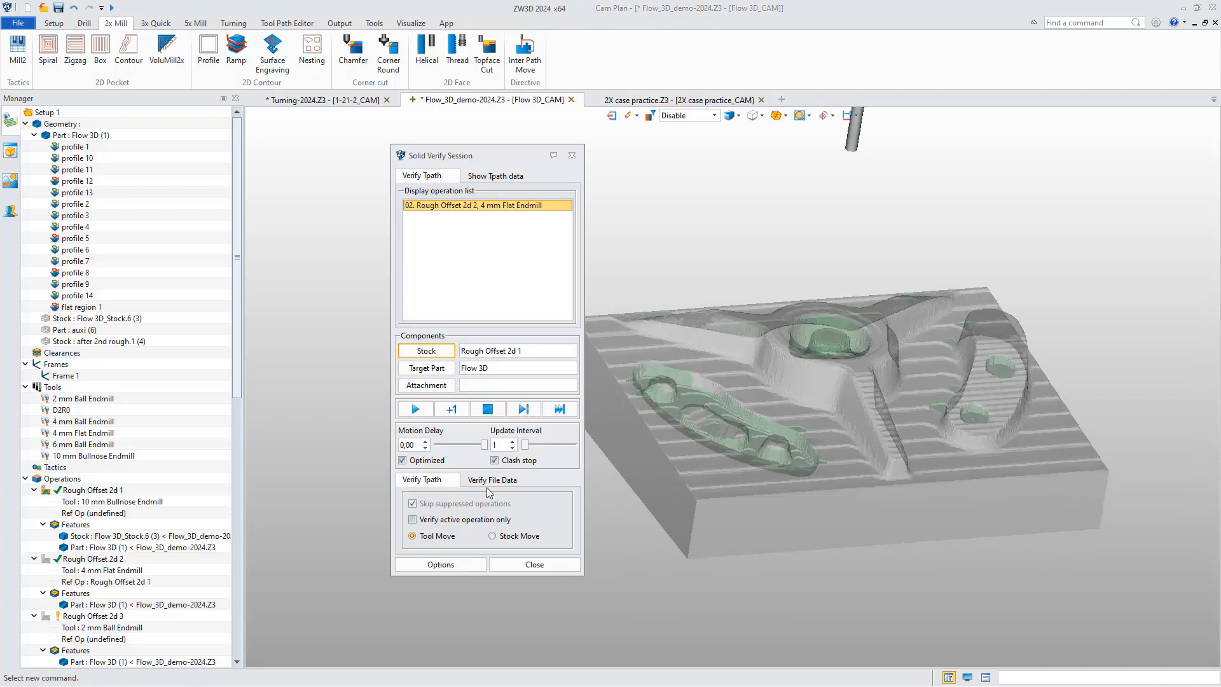
# Save the simulated solid as an STL named "after 2nd rough", use the rest as stock, and hide that stock in the plan.
pyautogui.click(439, 564)
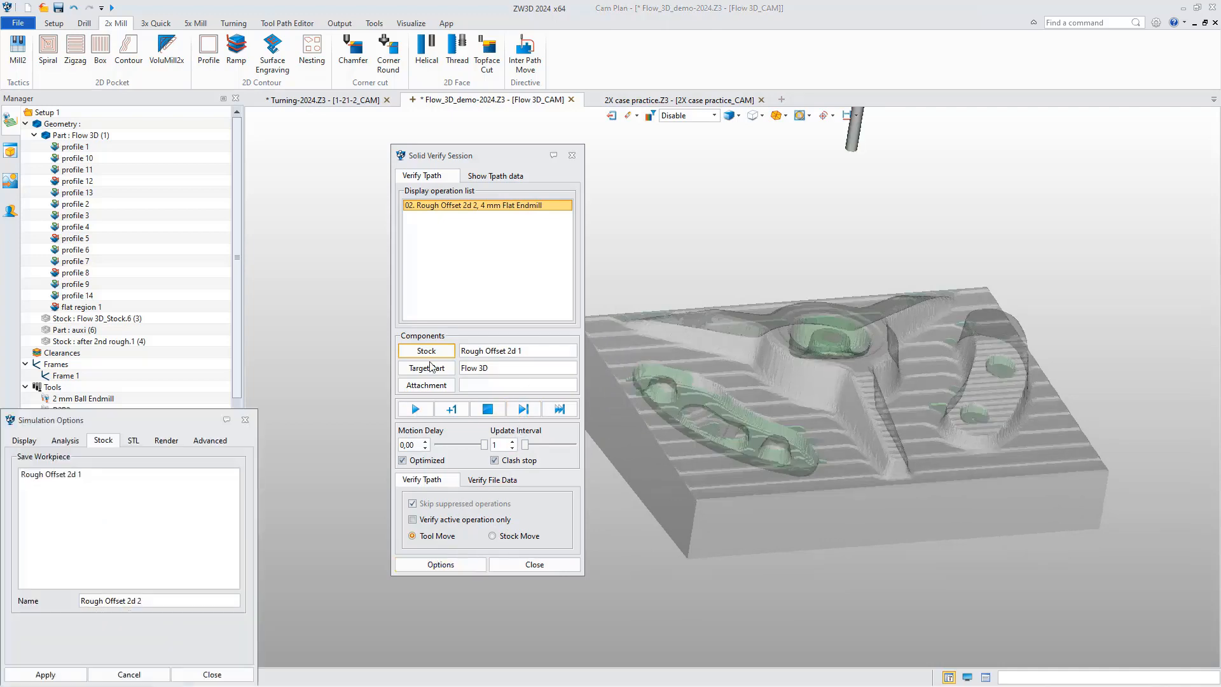
pyautogui.moveTo(170, 429); pyautogui.dragTo(830, 293)
pyautogui.click(791, 317)
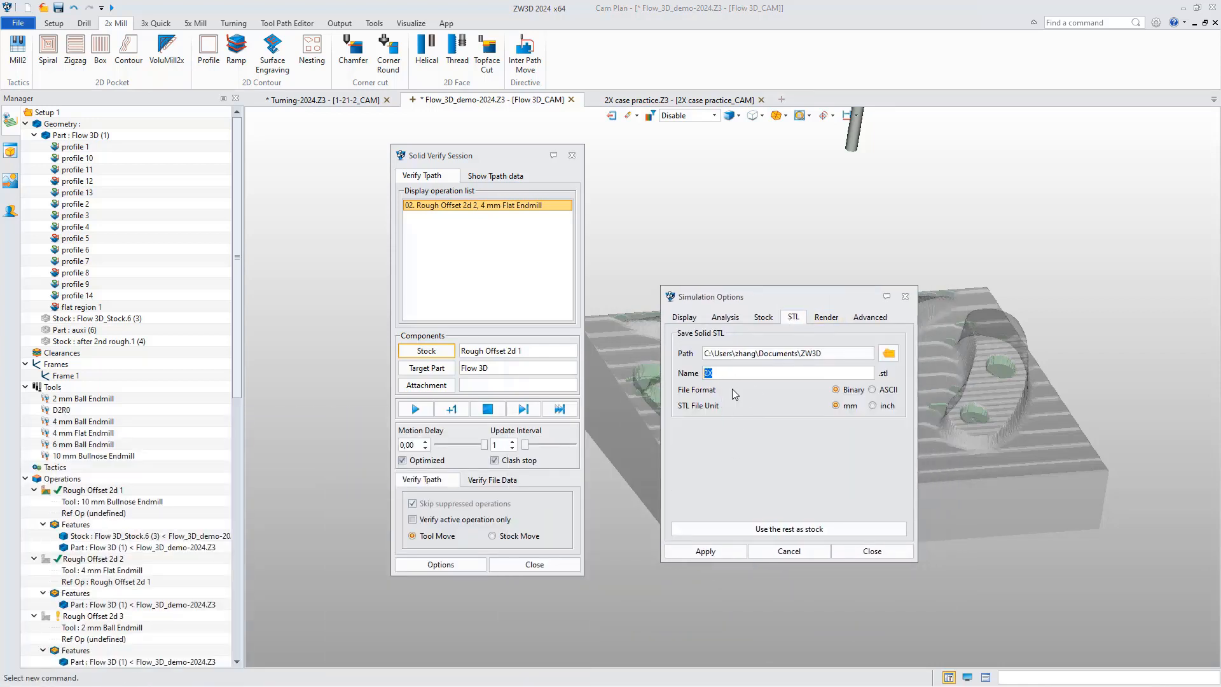
pyautogui.write('after')
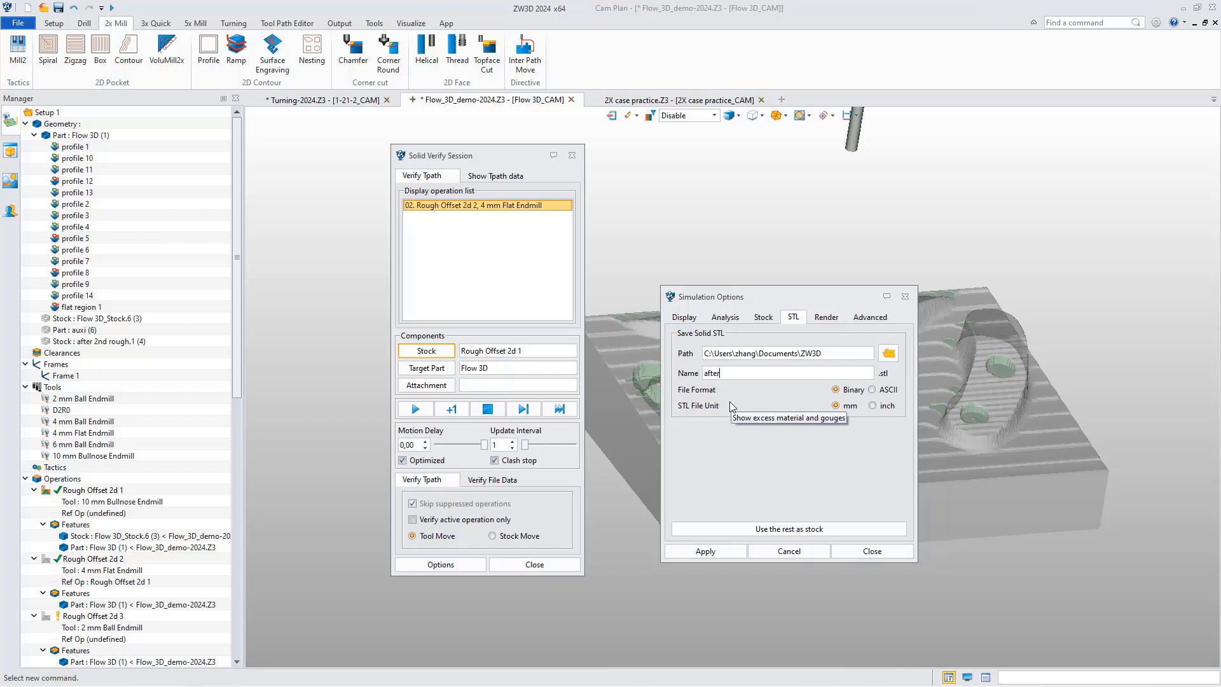
pyautogui.write(' 2')
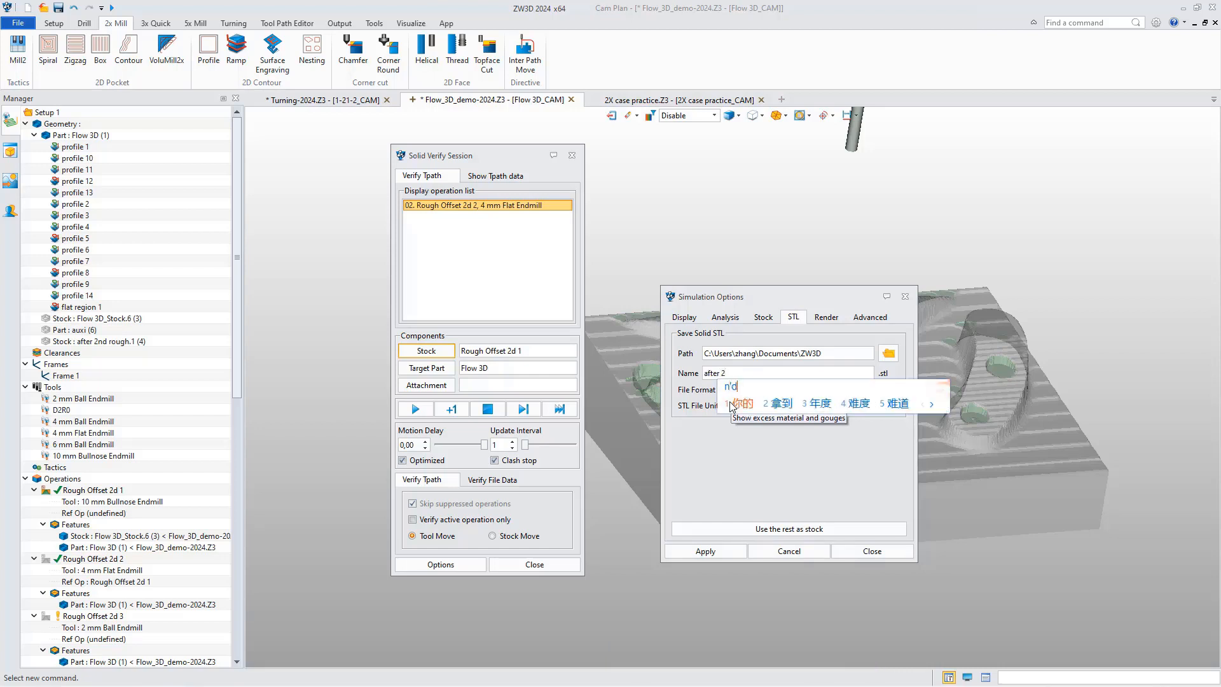
pyautogui.write('nd rough')
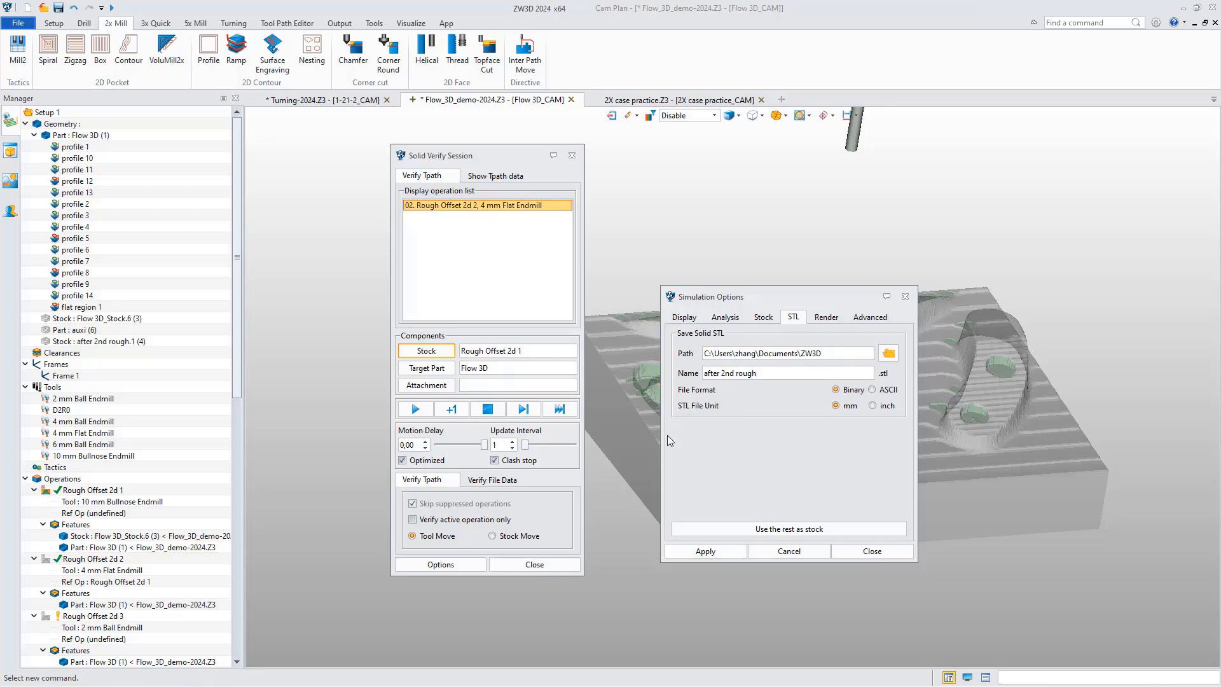
pyautogui.click(787, 529)
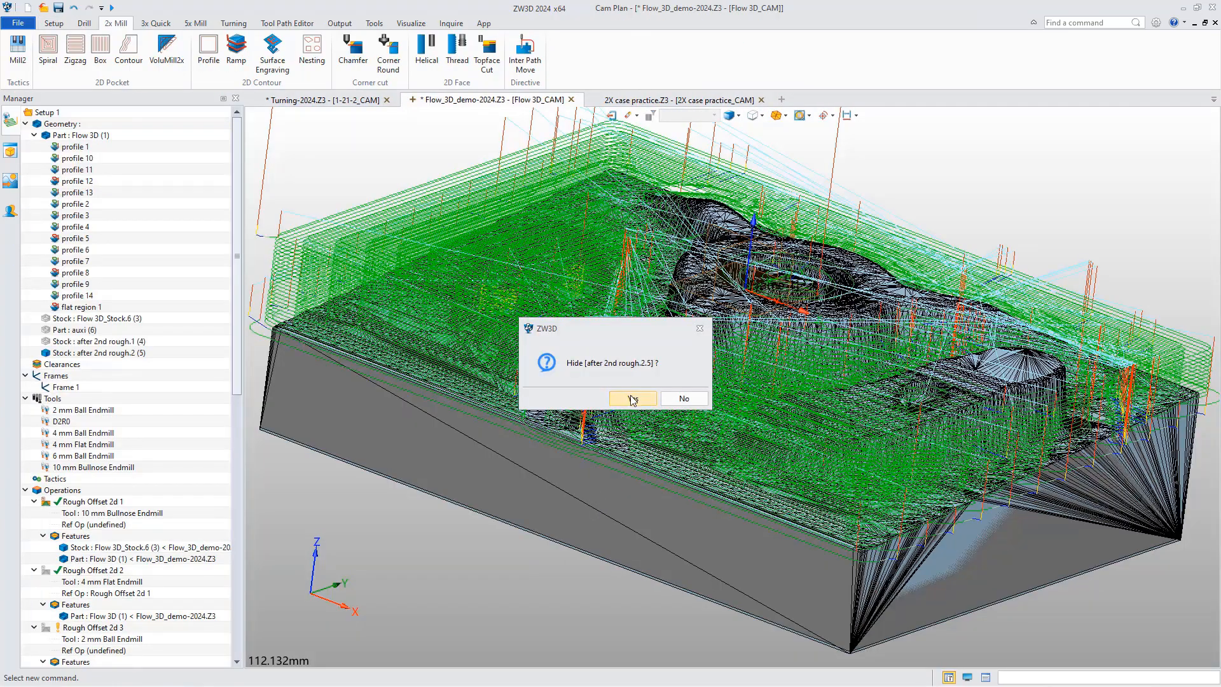
pyautogui.click(633, 398)
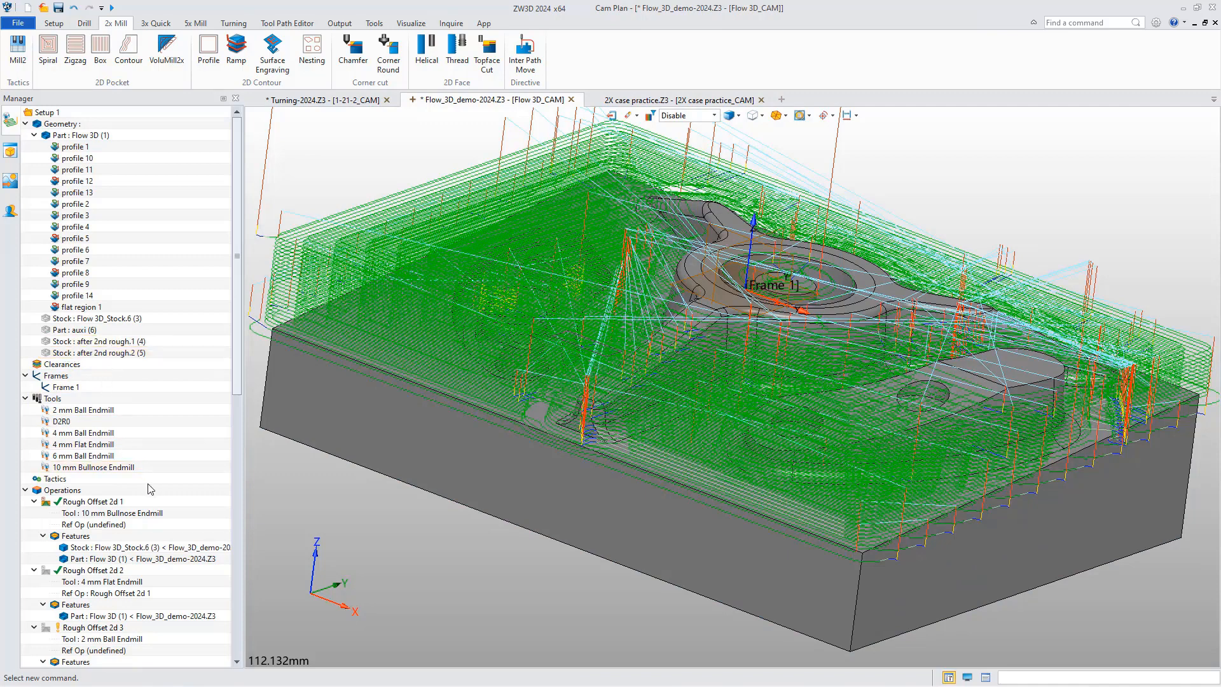
# Add the stock after 2nd rough.2 to the features of Rough Offset 2d 3.
pyautogui.scroll(-1, 145, 512)
pyautogui.scroll(-4, 133, 534)
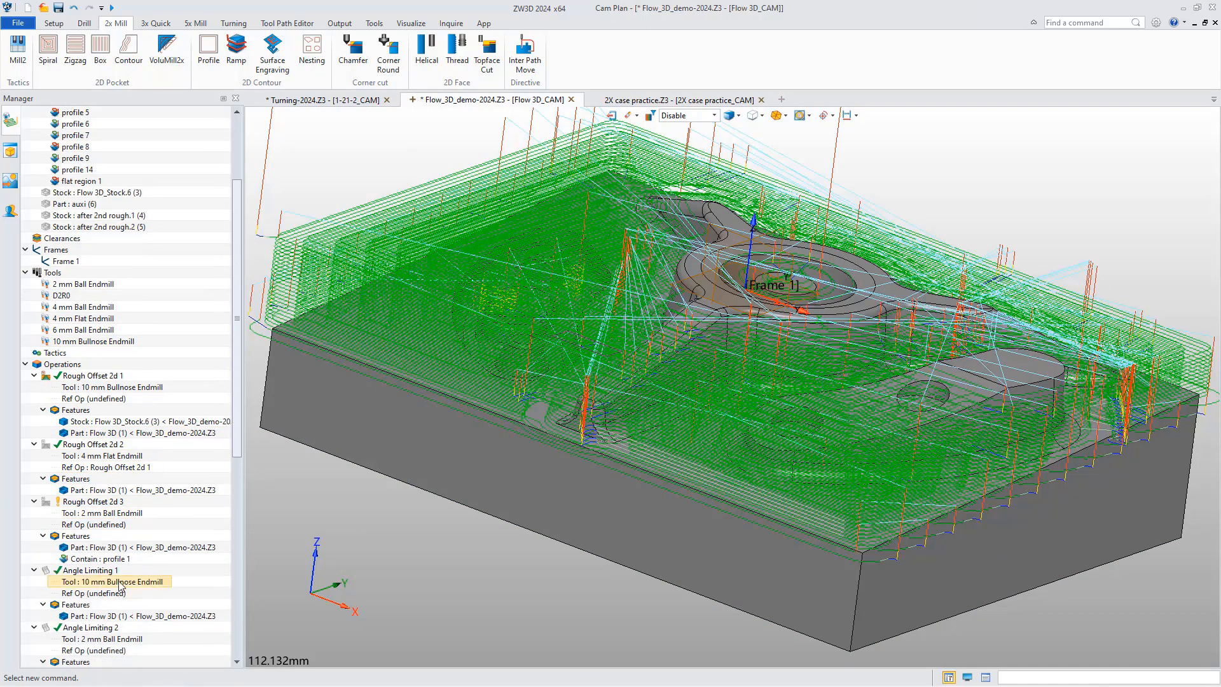
pyautogui.rightClick(76, 535)
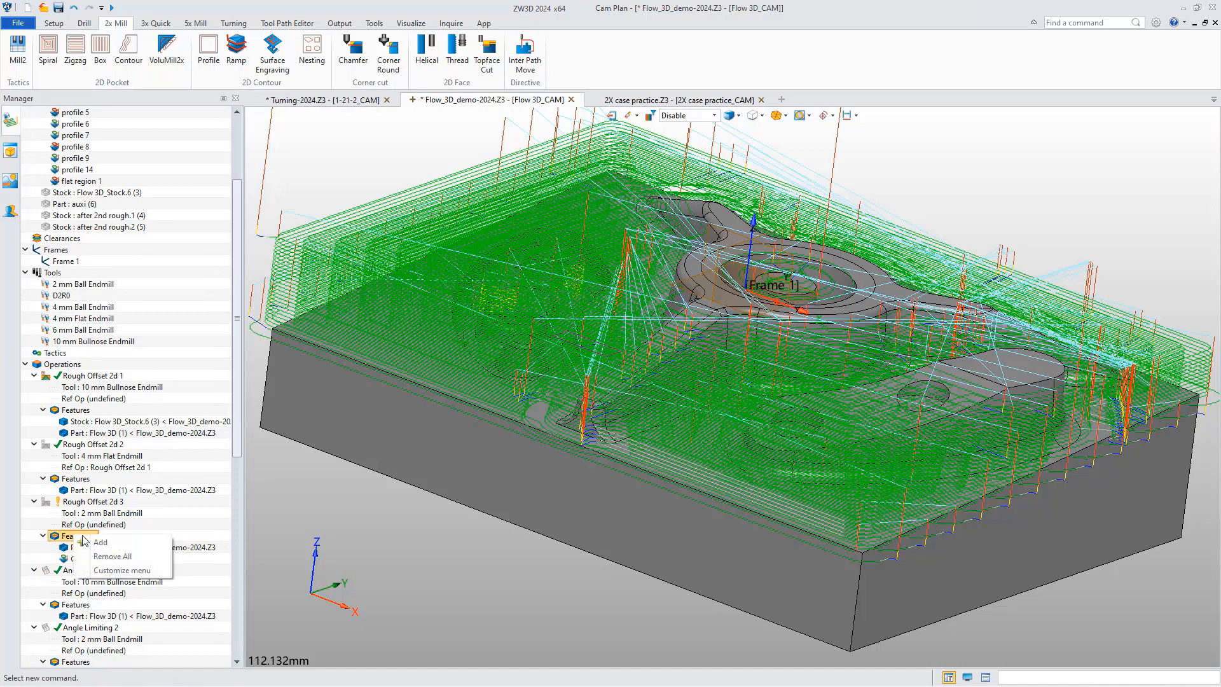
pyautogui.click(96, 544)
pyautogui.scroll(-2, 340, 280)
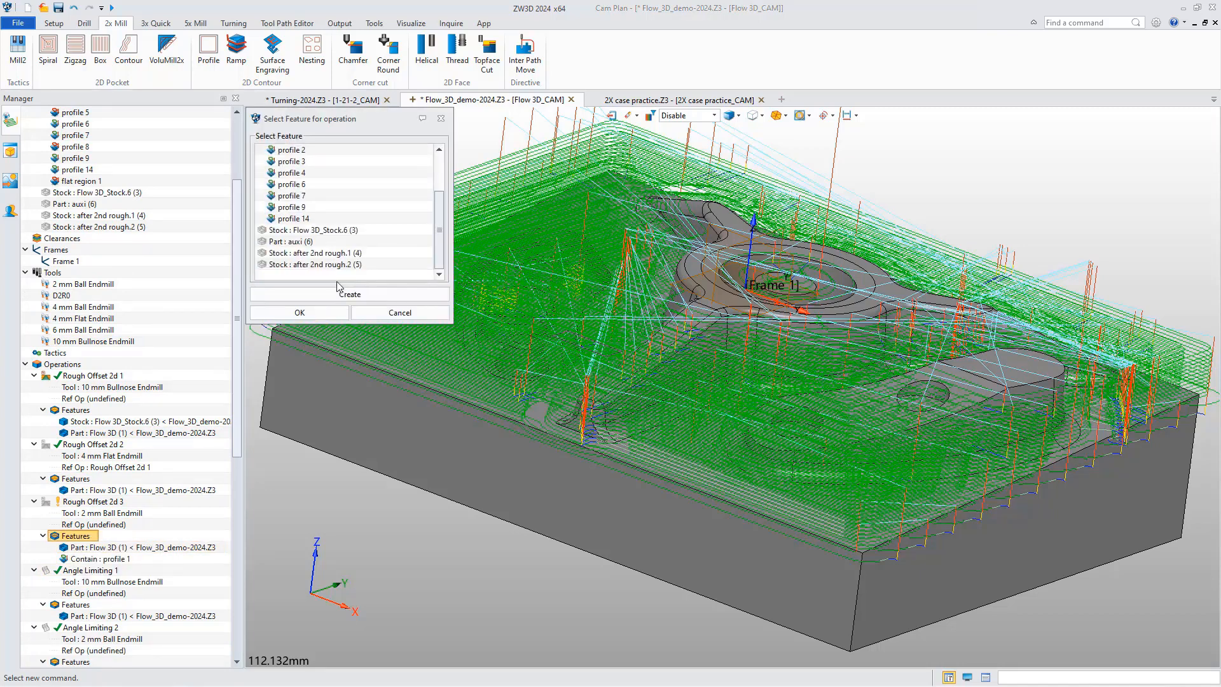
pyautogui.click(337, 265)
pyautogui.click(300, 313)
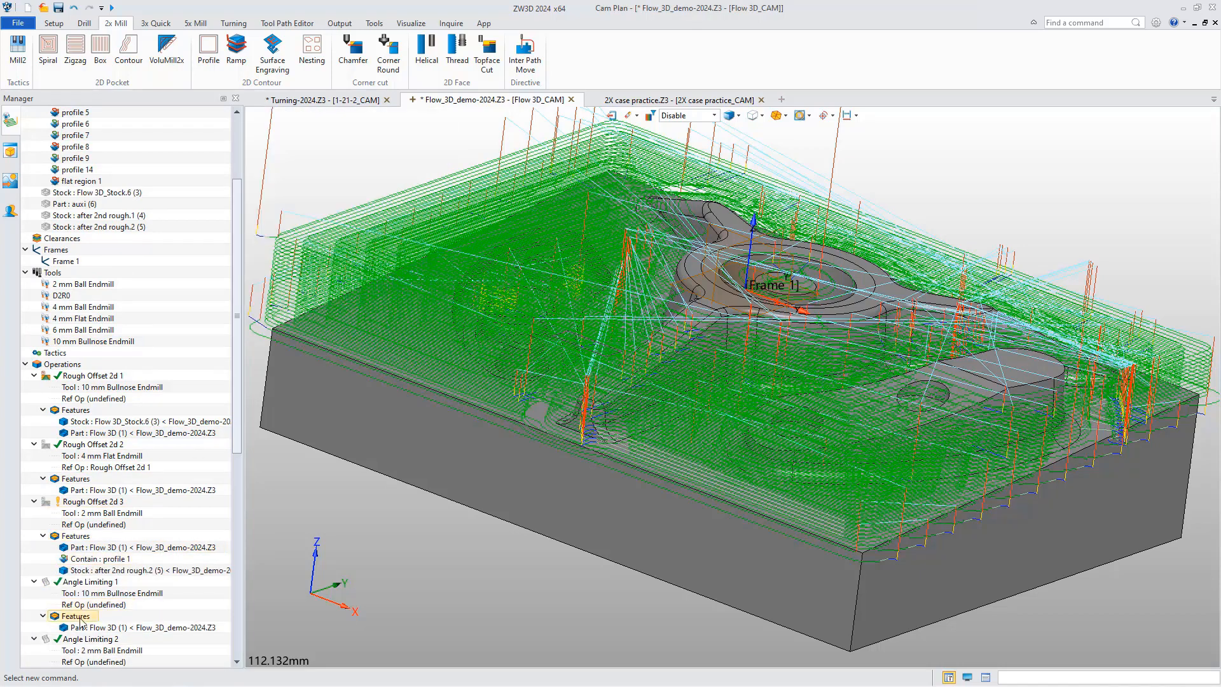
# Calculate the Rough Offset 2d 3 toolpath and display it alone, with the Rough Offset 2d 1 toolpath hidden.
pyautogui.rightClick(87, 506)
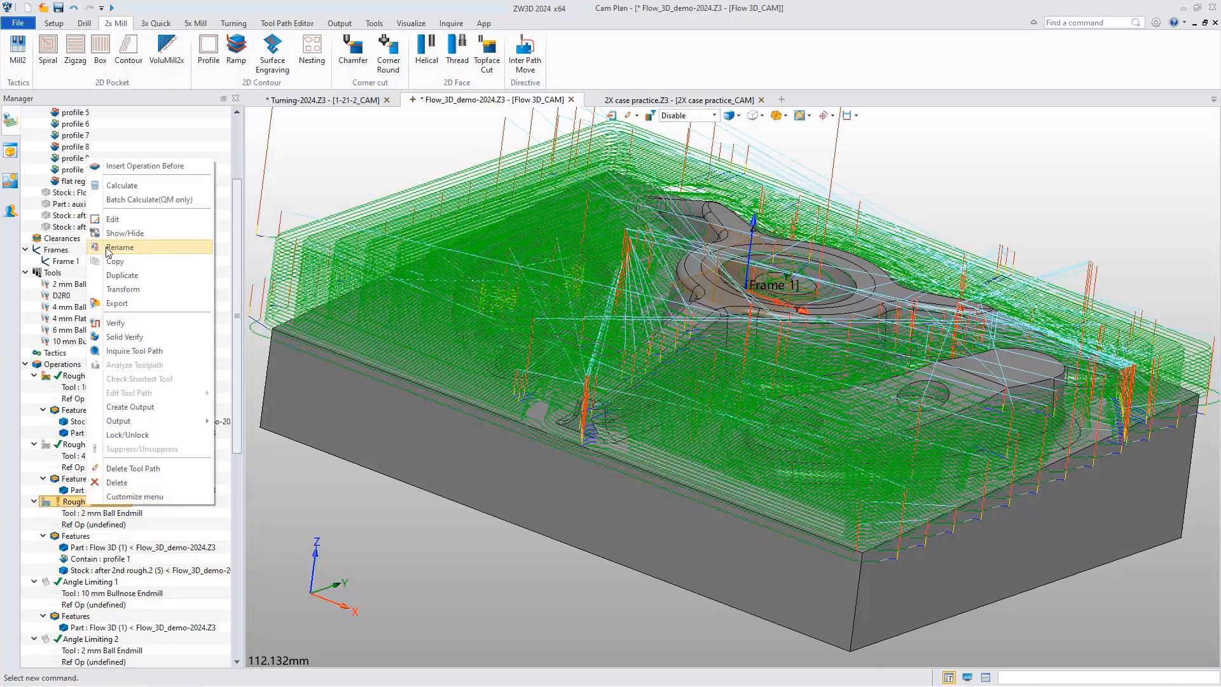
pyautogui.click(127, 199)
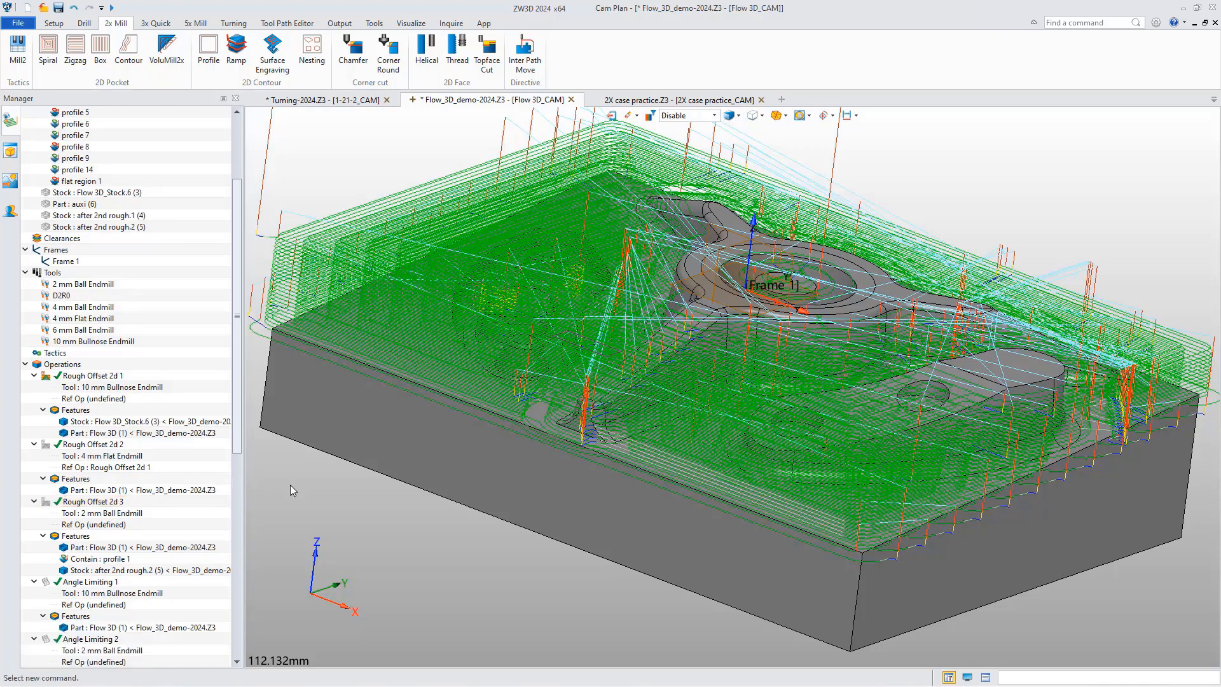
pyautogui.click(48, 376)
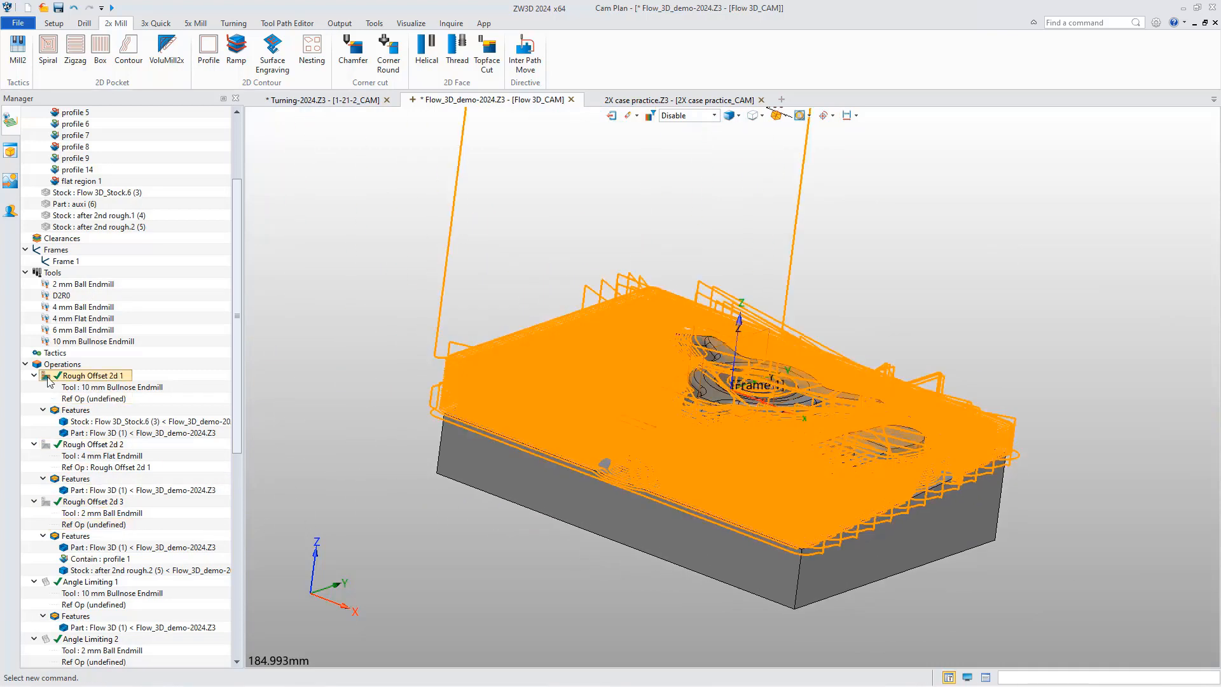
pyautogui.click(50, 502)
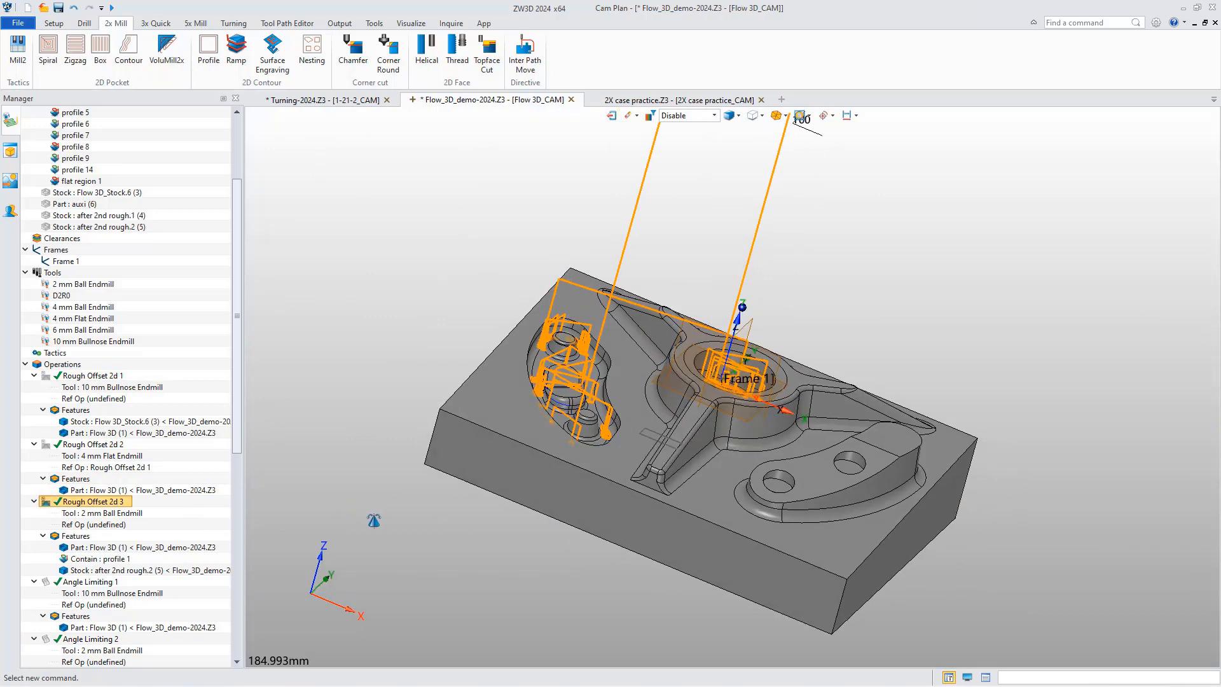
pyautogui.moveTo(373, 520); pyautogui.dragTo(298, 515, button='middle')
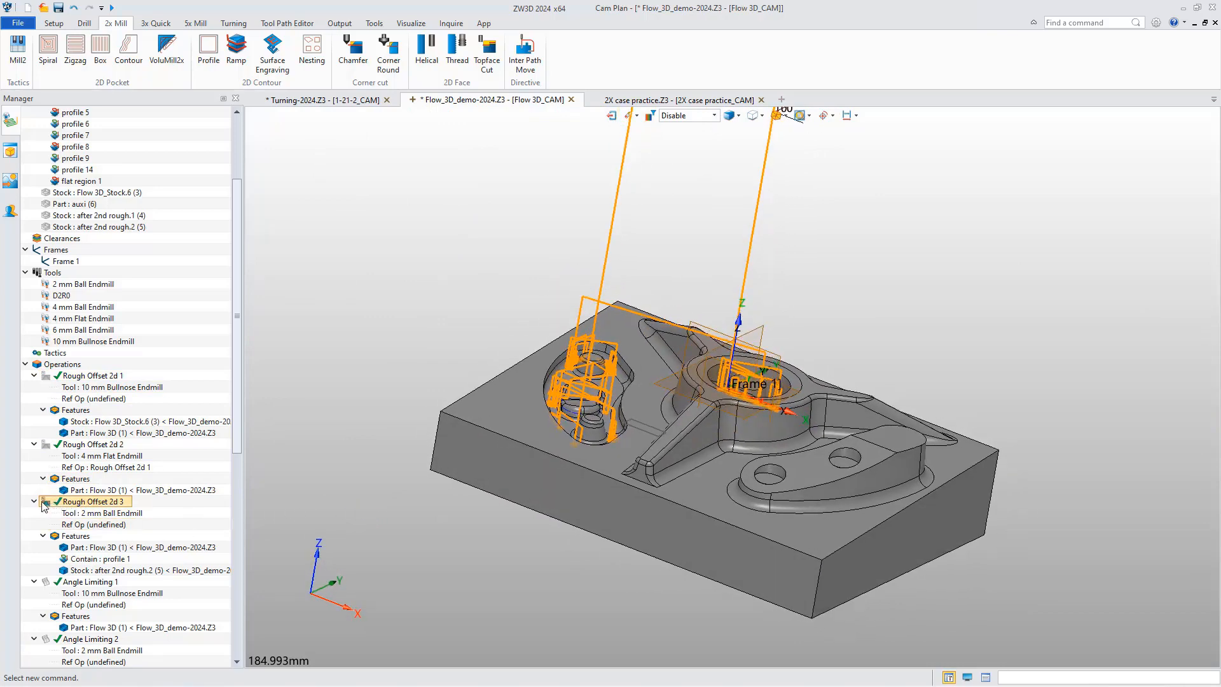
# Switch to the 2X case practice CAM plan and open a Solid Verify session for all of its operations.
pyautogui.click(678, 102)
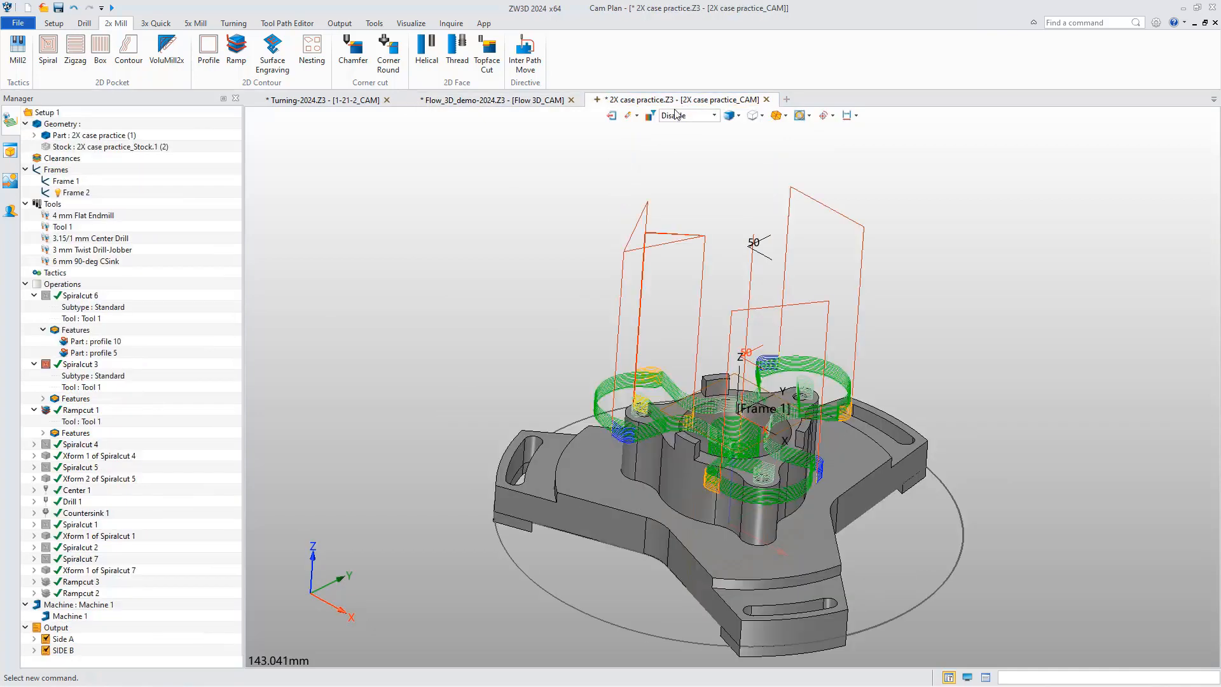
pyautogui.moveTo(583, 456)
pyautogui.mouseDown(button='right')
pyautogui.moveTo(606, 462)
pyautogui.moveTo(559, 453)
pyautogui.moveTo(572, 449)
pyautogui.mouseUp(button='right')
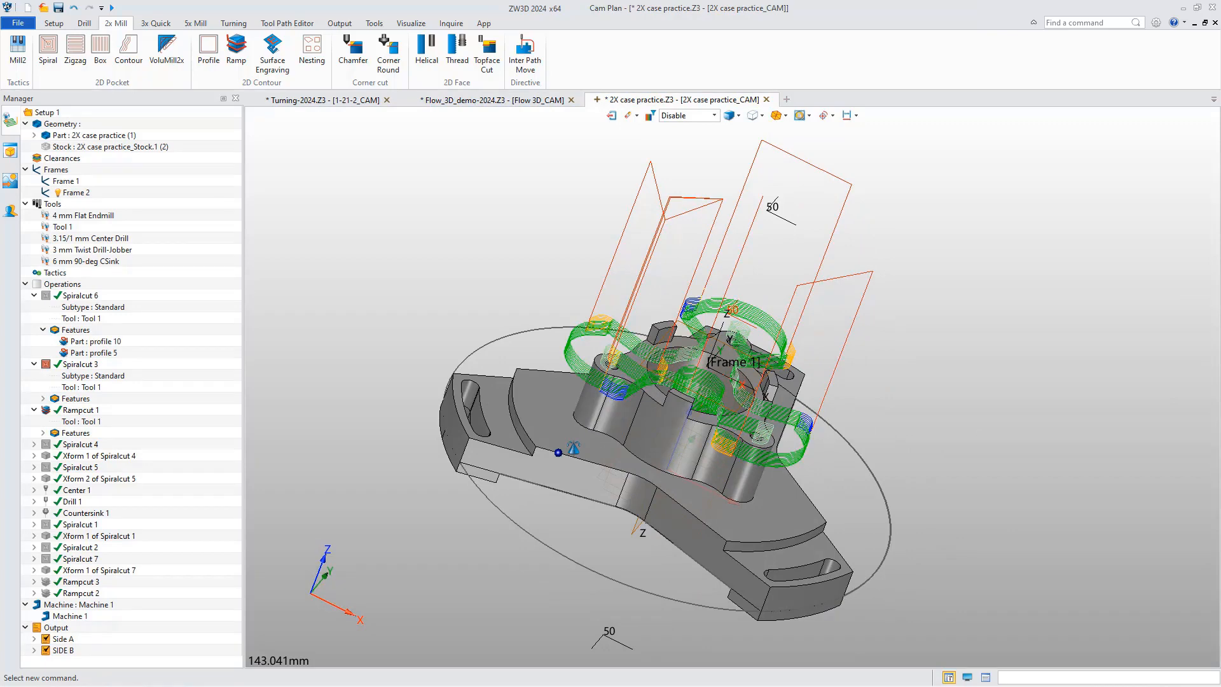
pyautogui.moveTo(573, 449); pyautogui.dragTo(575, 450, button='right')
pyautogui.rightClick(62, 283)
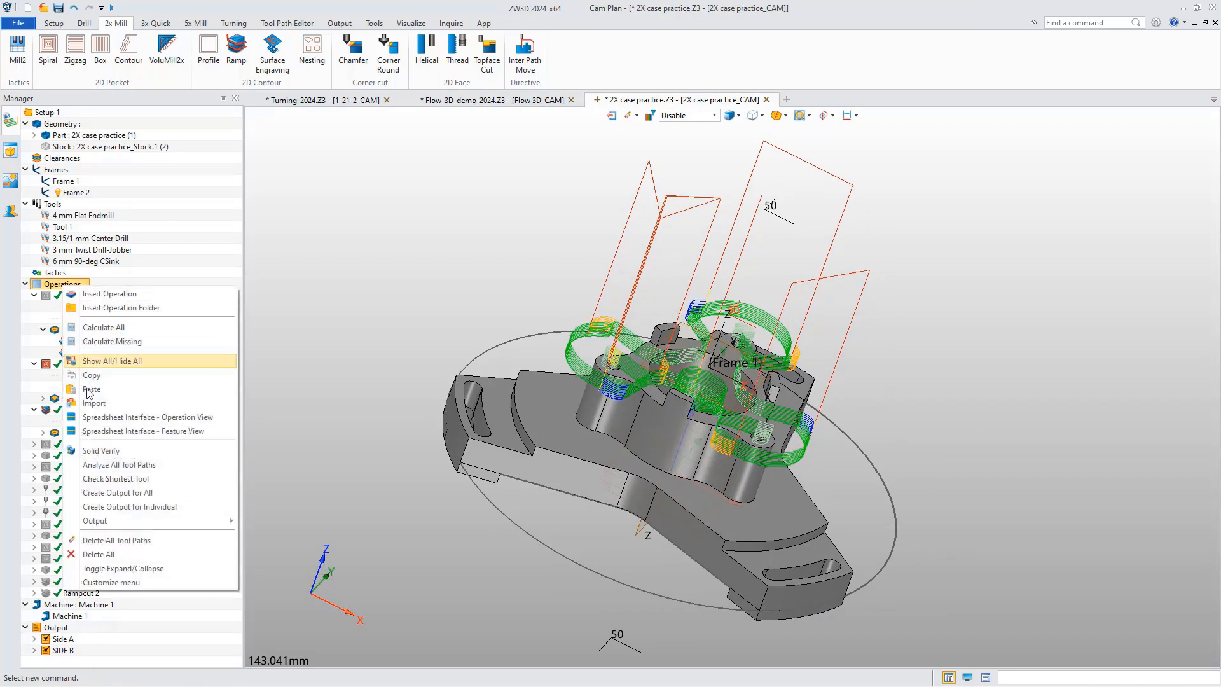
pyautogui.click(102, 450)
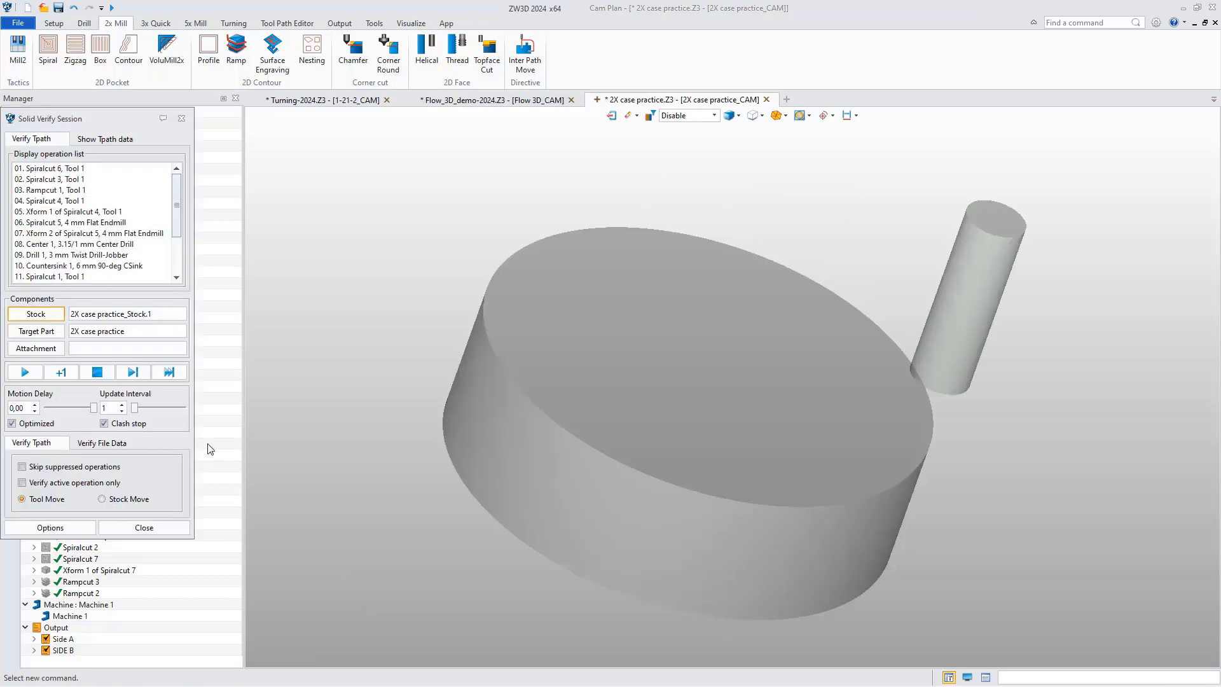
pyautogui.moveTo(385, 431); pyautogui.dragTo(387, 446, button='right')
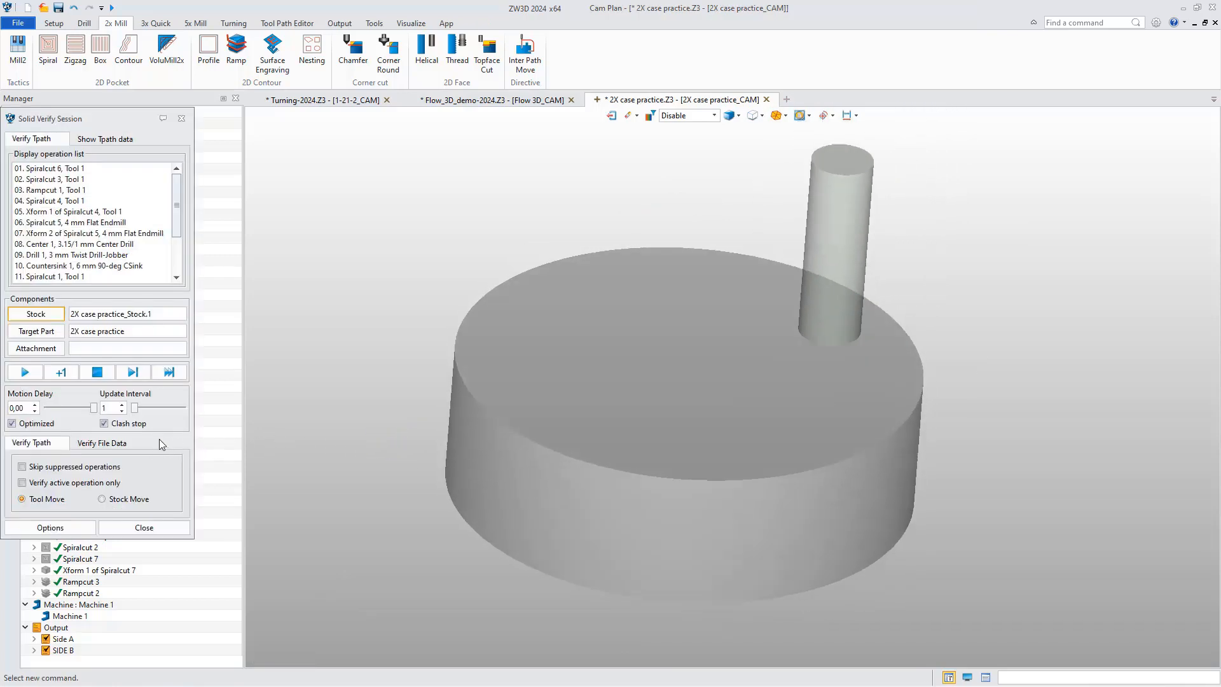
# Run the simulation of all operations with an update interval of 43, acknowledge the clash stop, and close the session.
pyautogui.moveTo(135, 410); pyautogui.dragTo(152, 410)
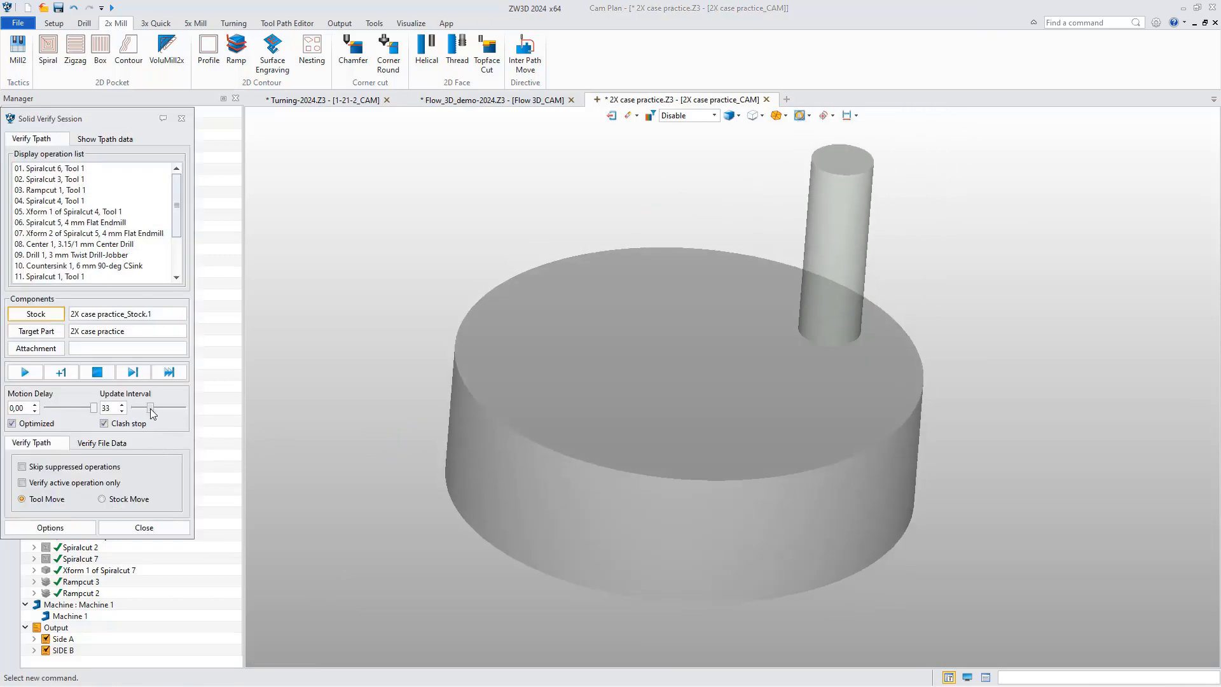
pyautogui.click(22, 373)
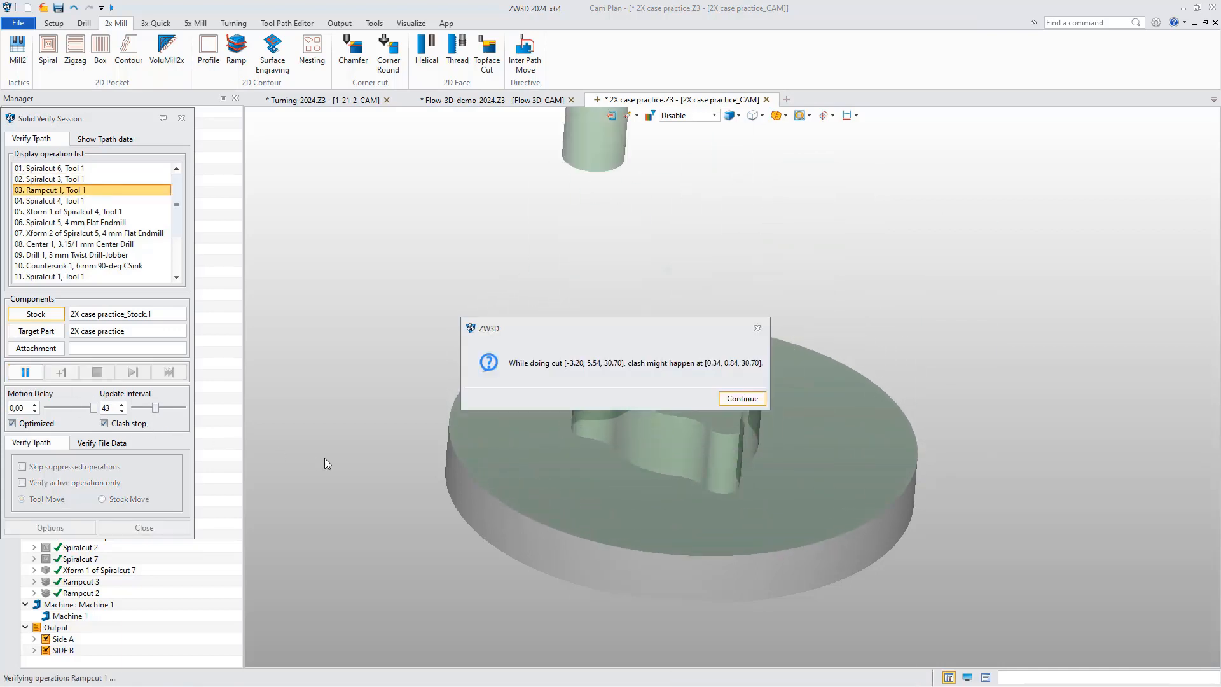
pyautogui.moveTo(625, 333); pyautogui.dragTo(632, 387)
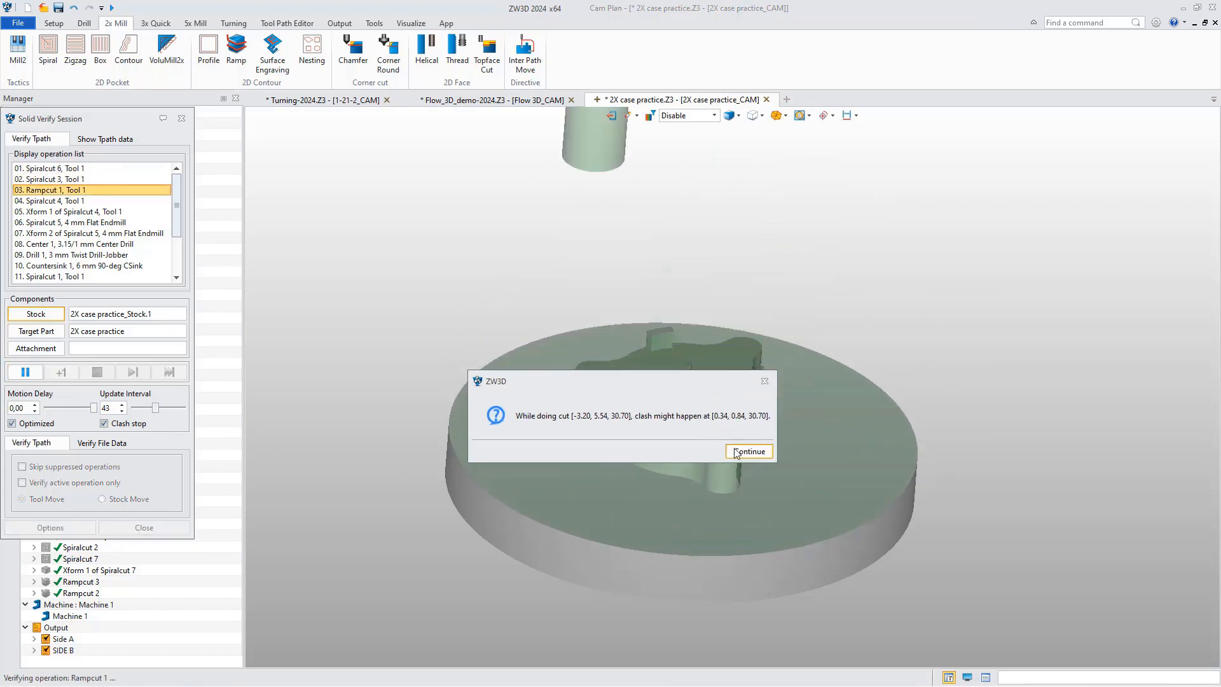
pyautogui.click(736, 449)
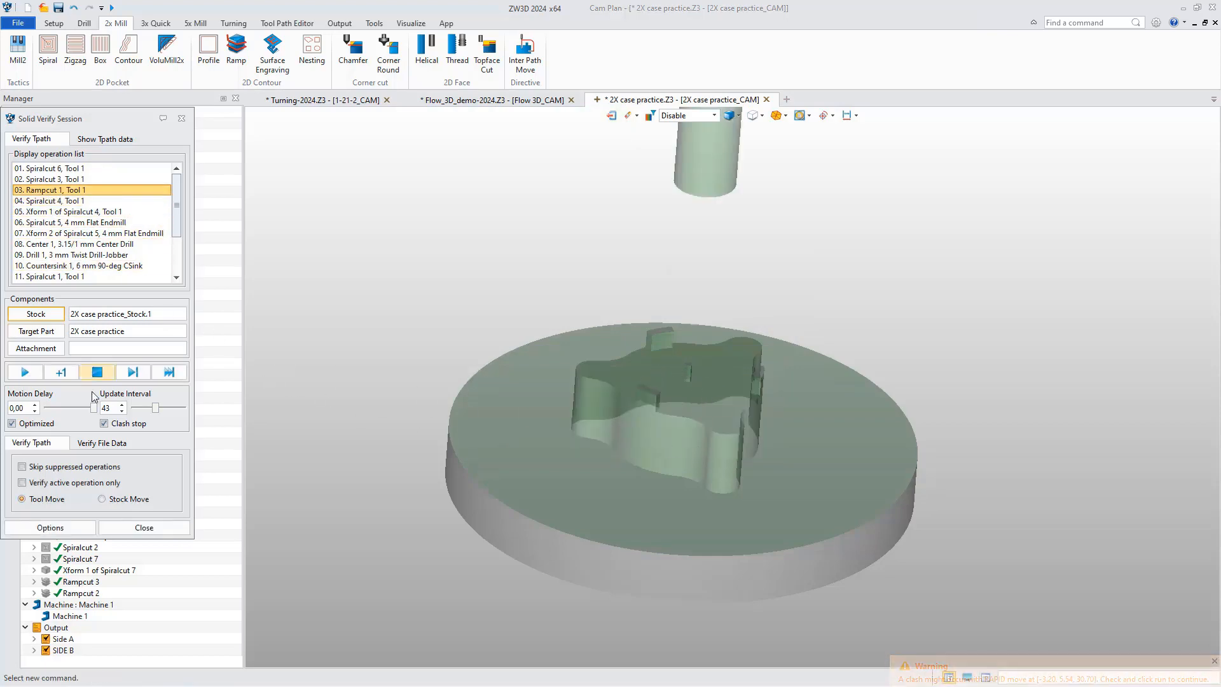
pyautogui.click(143, 527)
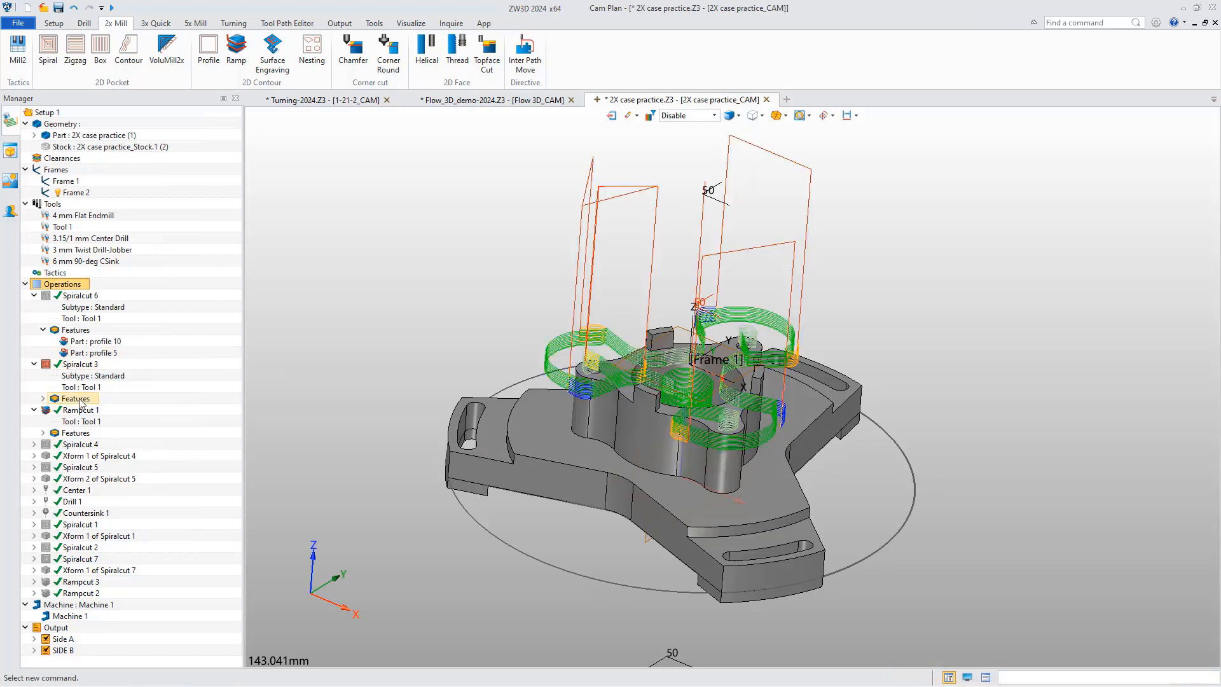
# Simulate only Spiralcut 6 and Spiralcut 3 together in Solid Verify, with the update interval set to 40.
pyautogui.click(70, 296)
pyautogui.keyDown('ctrl'); pyautogui.click(83, 366); pyautogui.keyUp('ctrl')
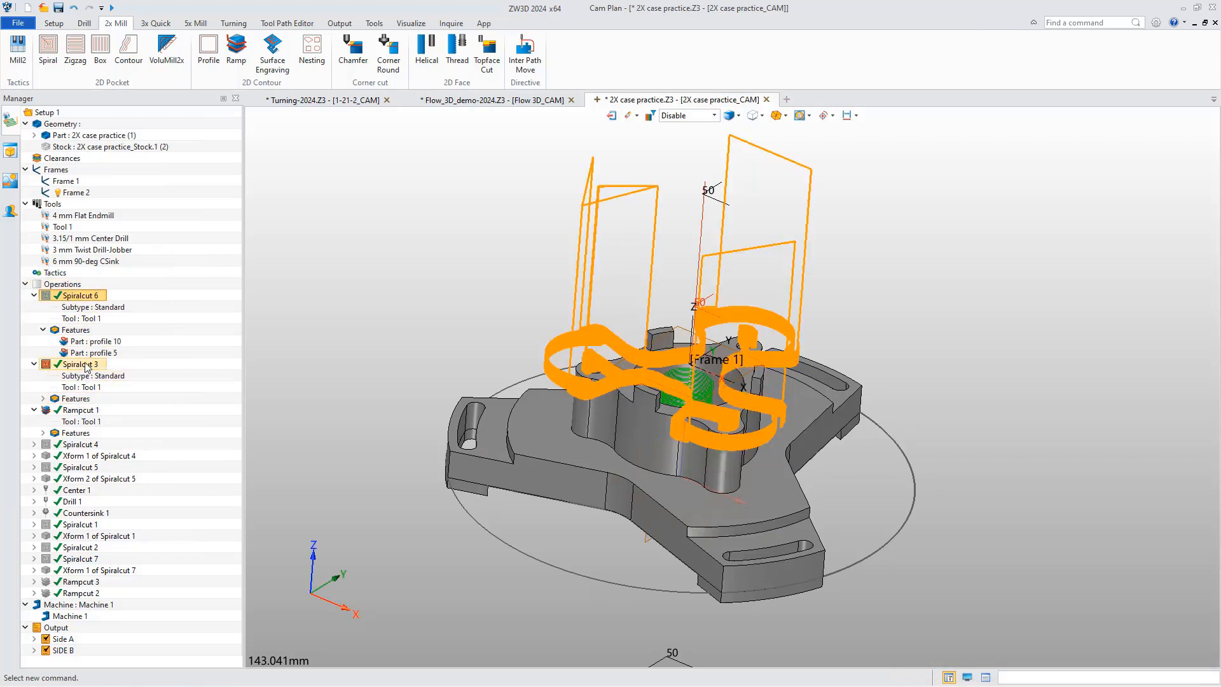
pyautogui.rightClick(89, 366)
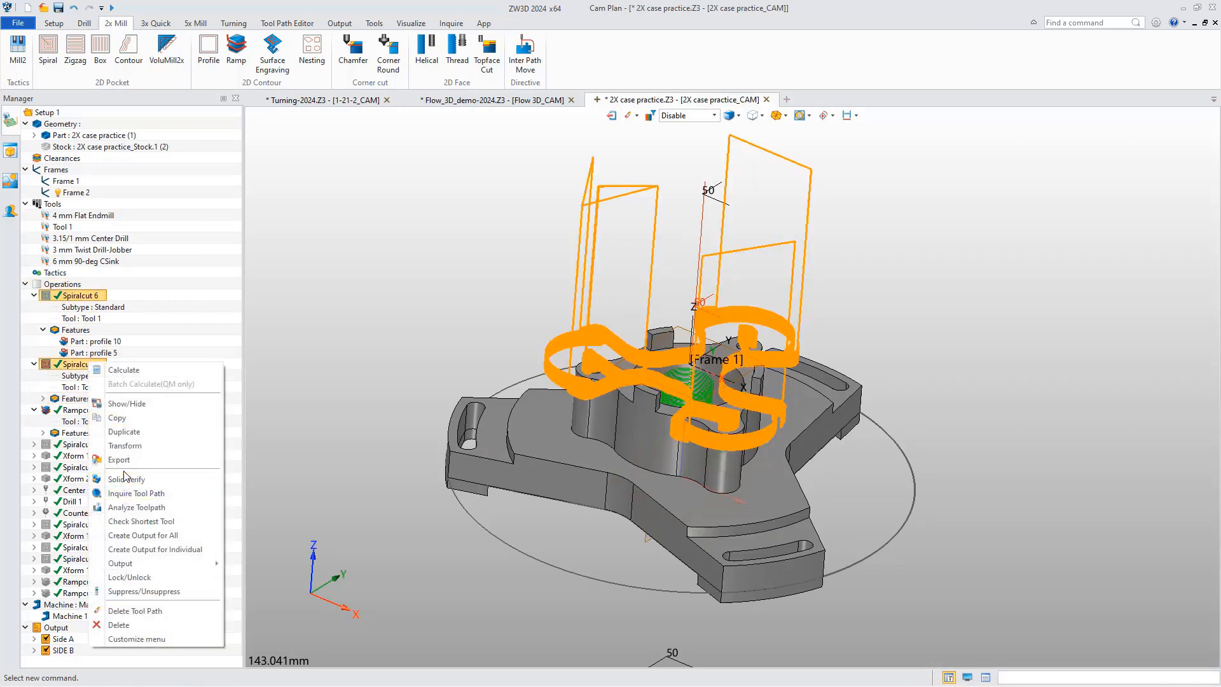
pyautogui.click(154, 474)
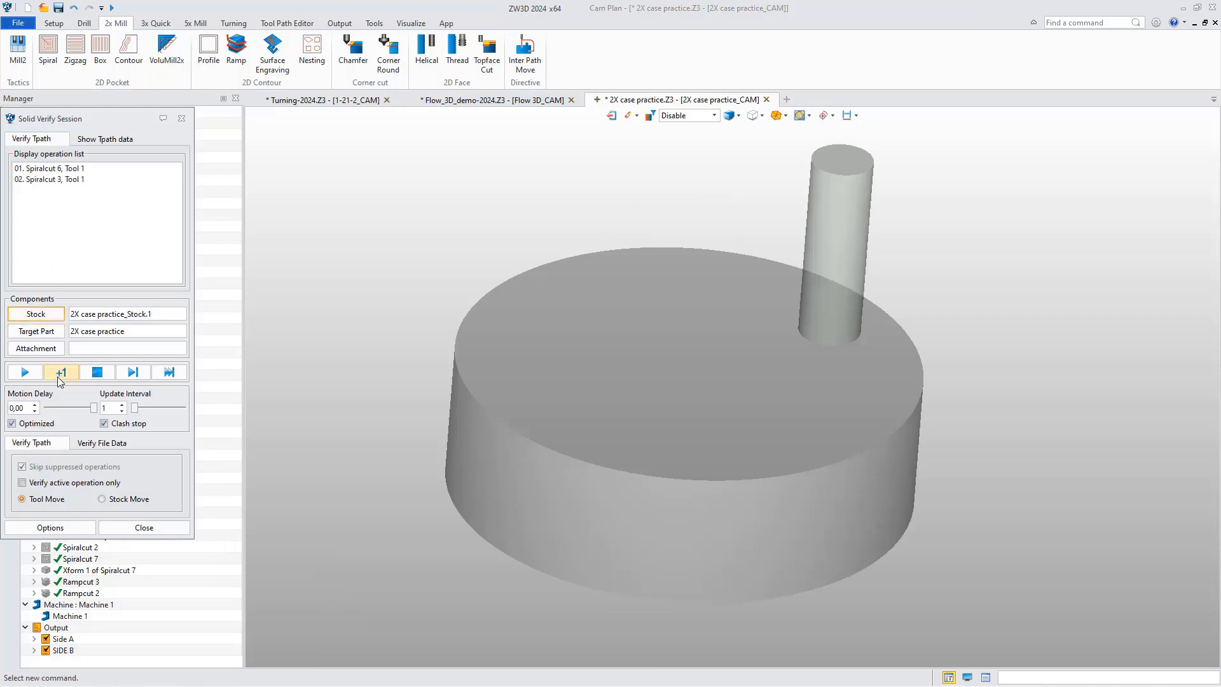
pyautogui.click(25, 372)
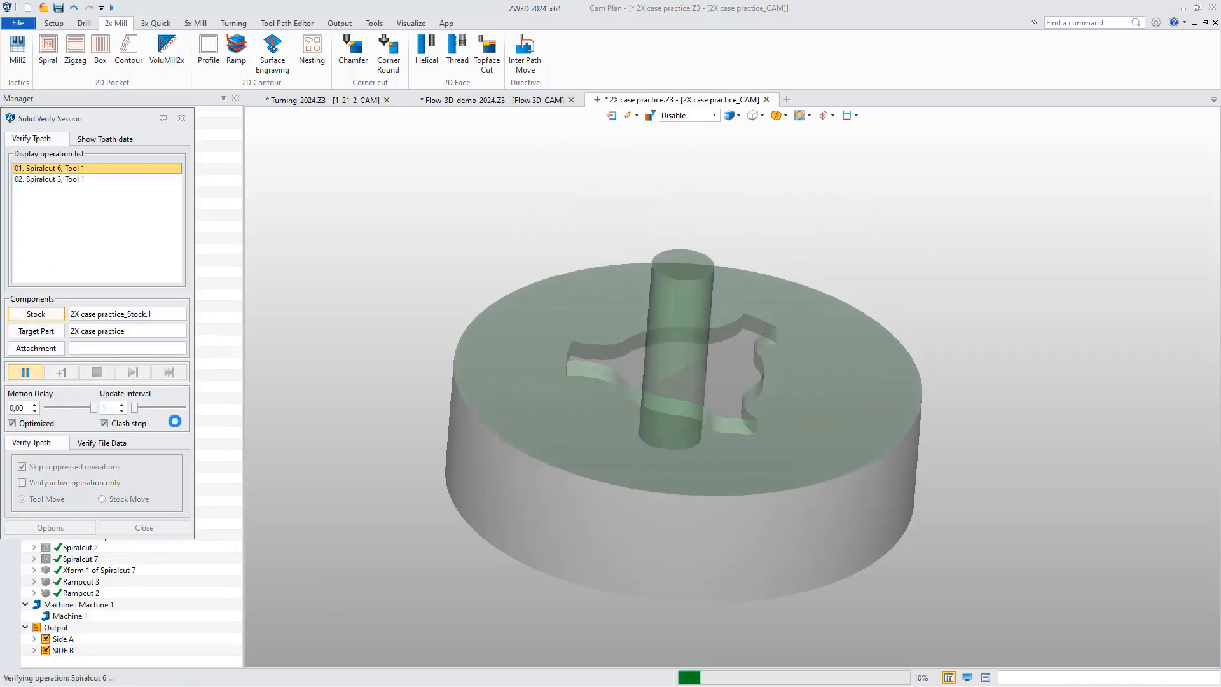
pyautogui.moveTo(141, 414); pyautogui.dragTo(153, 412)
pyautogui.click(25, 372)
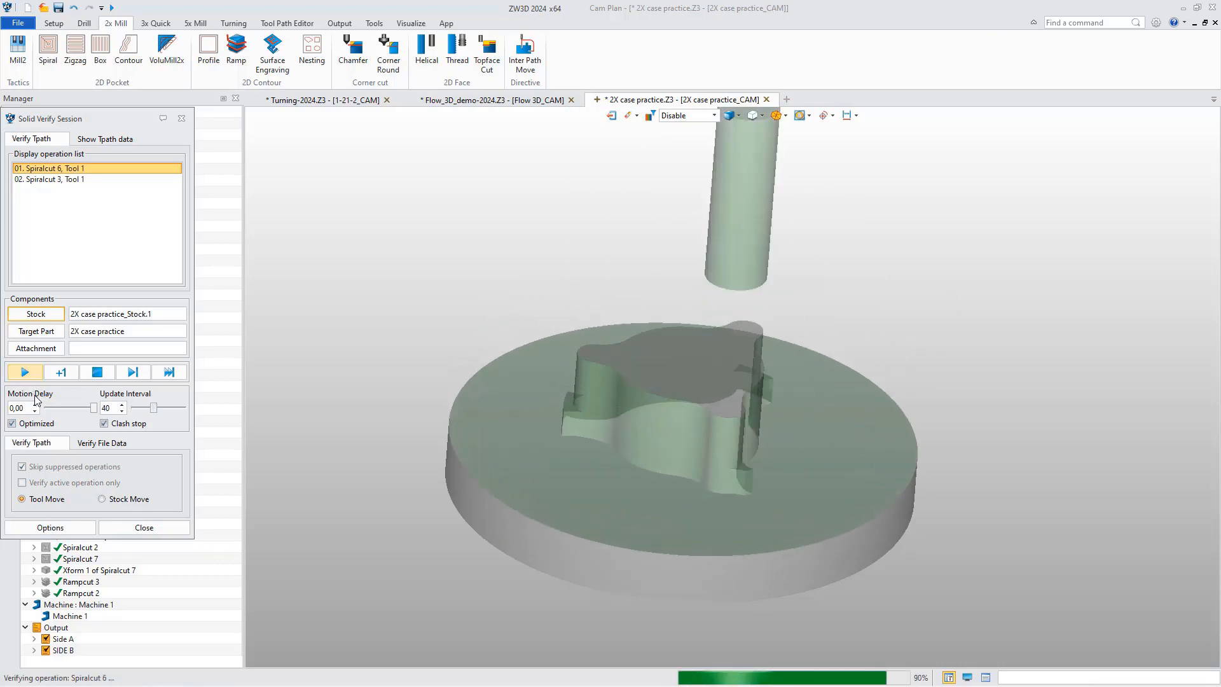
# Save the simulated workpiece as "Spiralcut 3" in the simulation options and close the Solid Verify session.
pyautogui.click(49, 527)
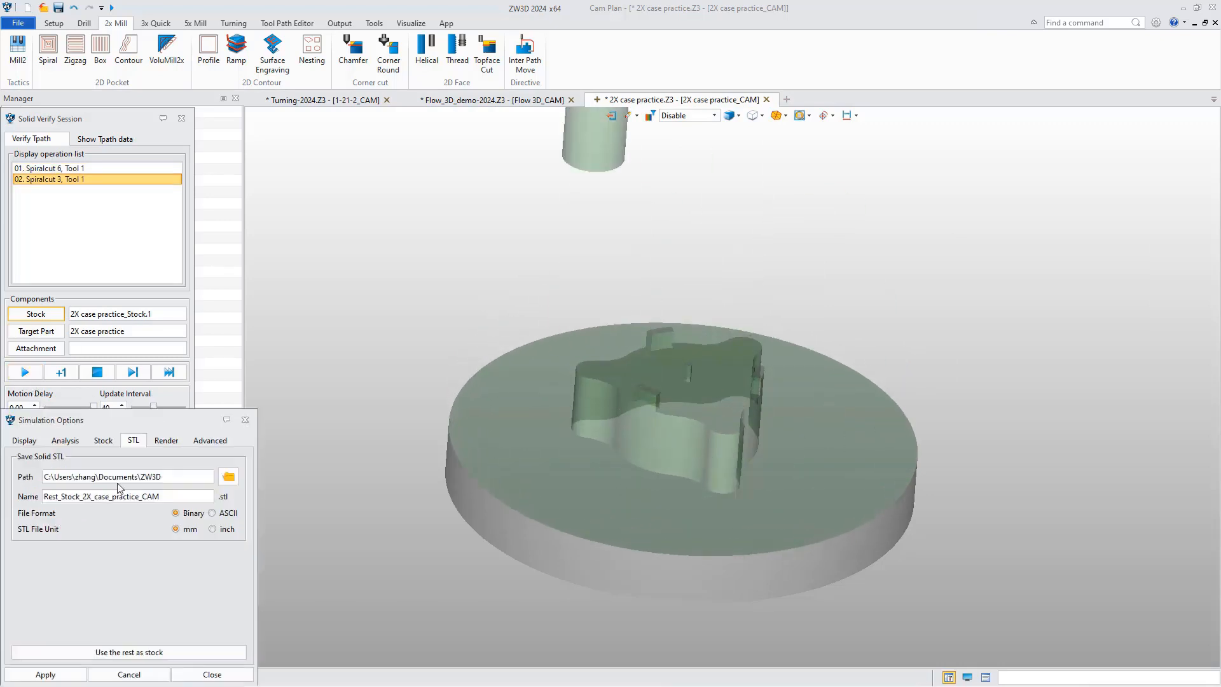
pyautogui.moveTo(138, 429); pyautogui.dragTo(333, 331)
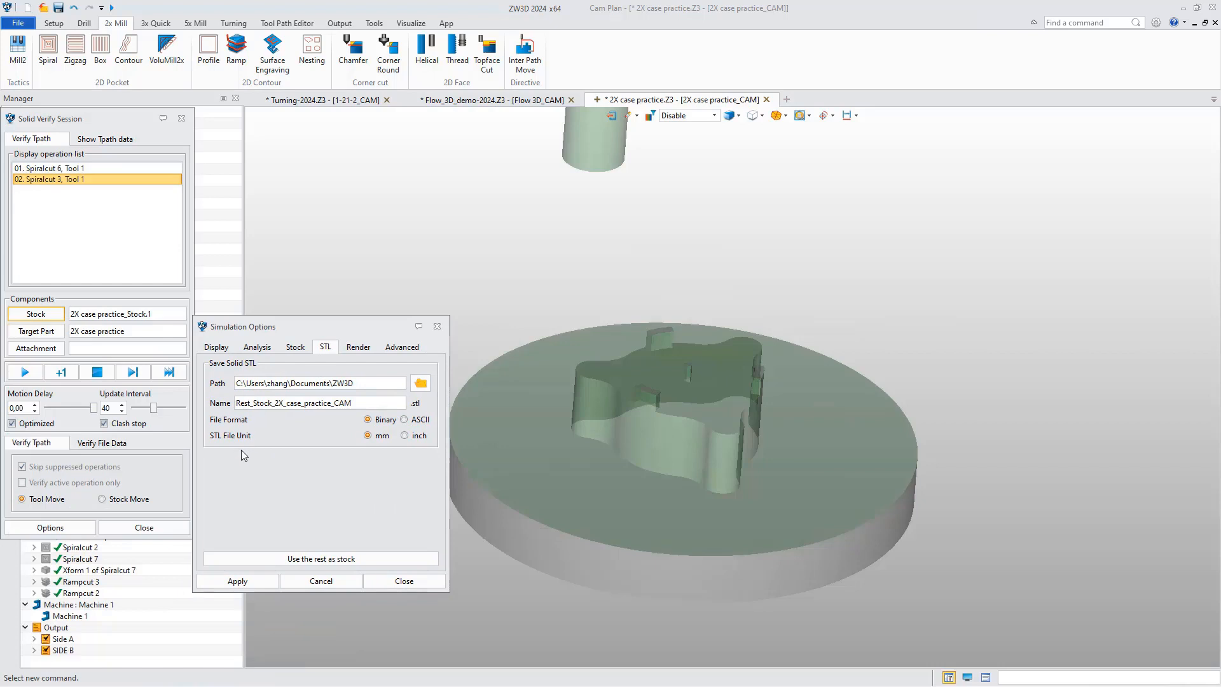
pyautogui.click(294, 347)
pyautogui.click(248, 576)
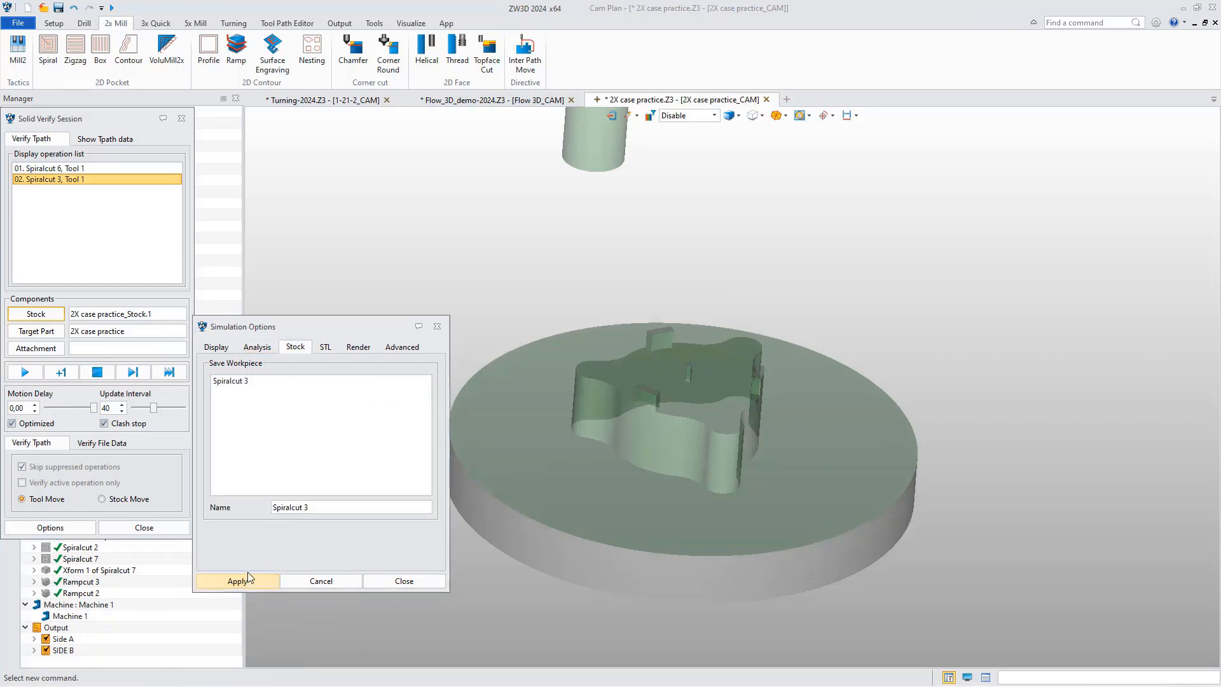
pyautogui.click(374, 581)
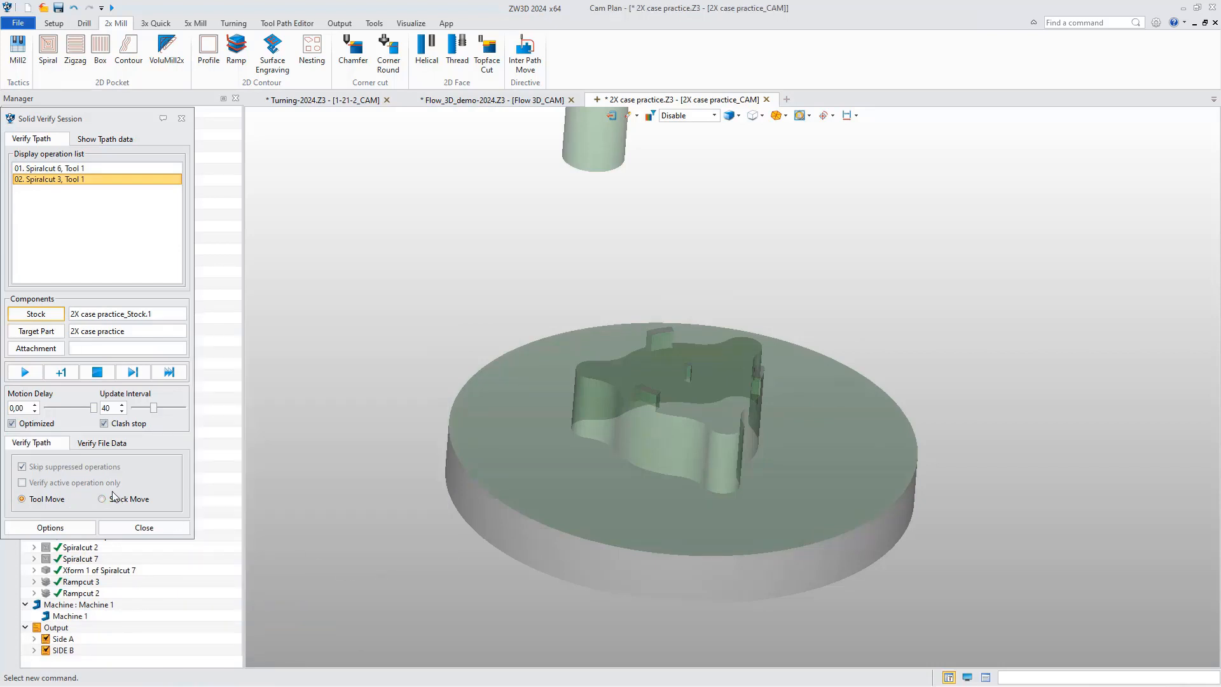
pyautogui.click(127, 526)
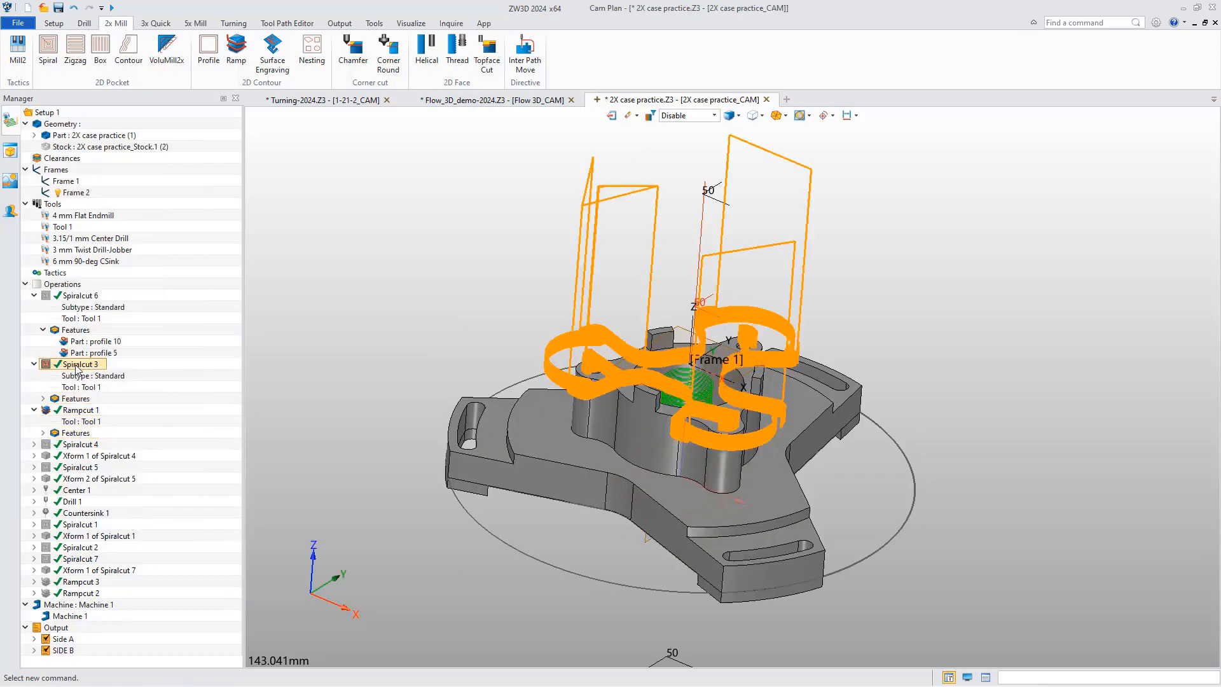
# Open Solid Verify for Rampcut 1 and set the saved Spiralcut 3 workpiece as its stock.
pyautogui.click(80, 412)
pyautogui.rightClick(81, 412)
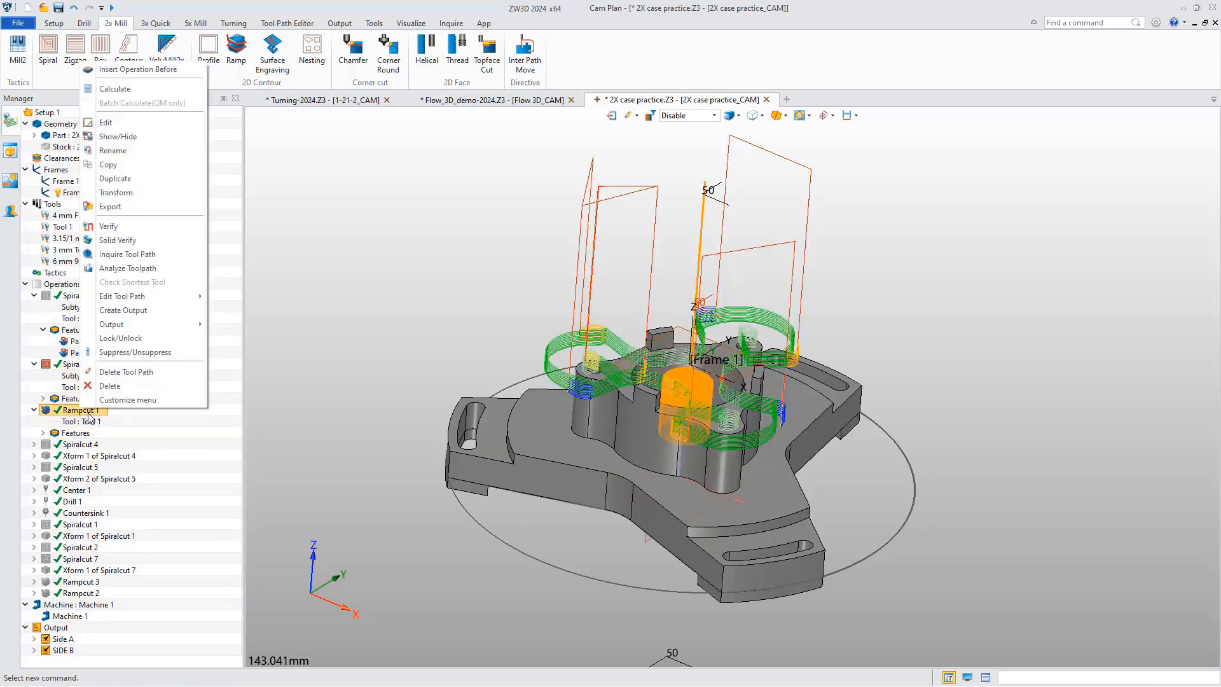
pyautogui.click(150, 241)
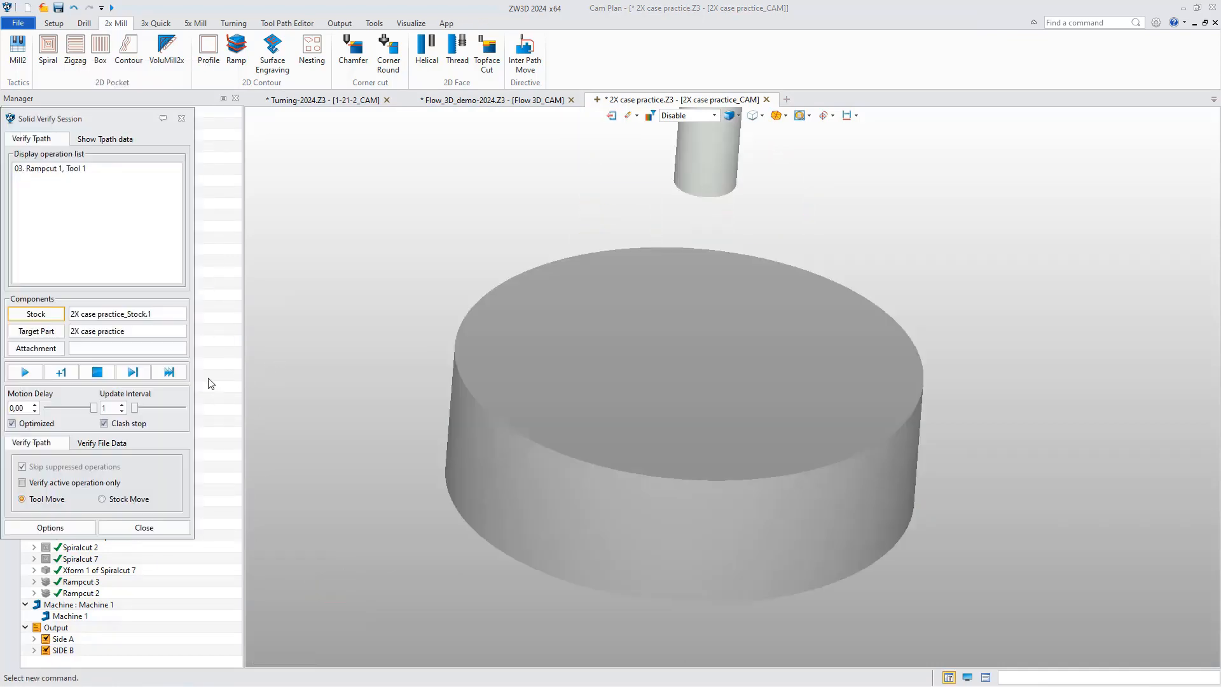
pyautogui.click(36, 314)
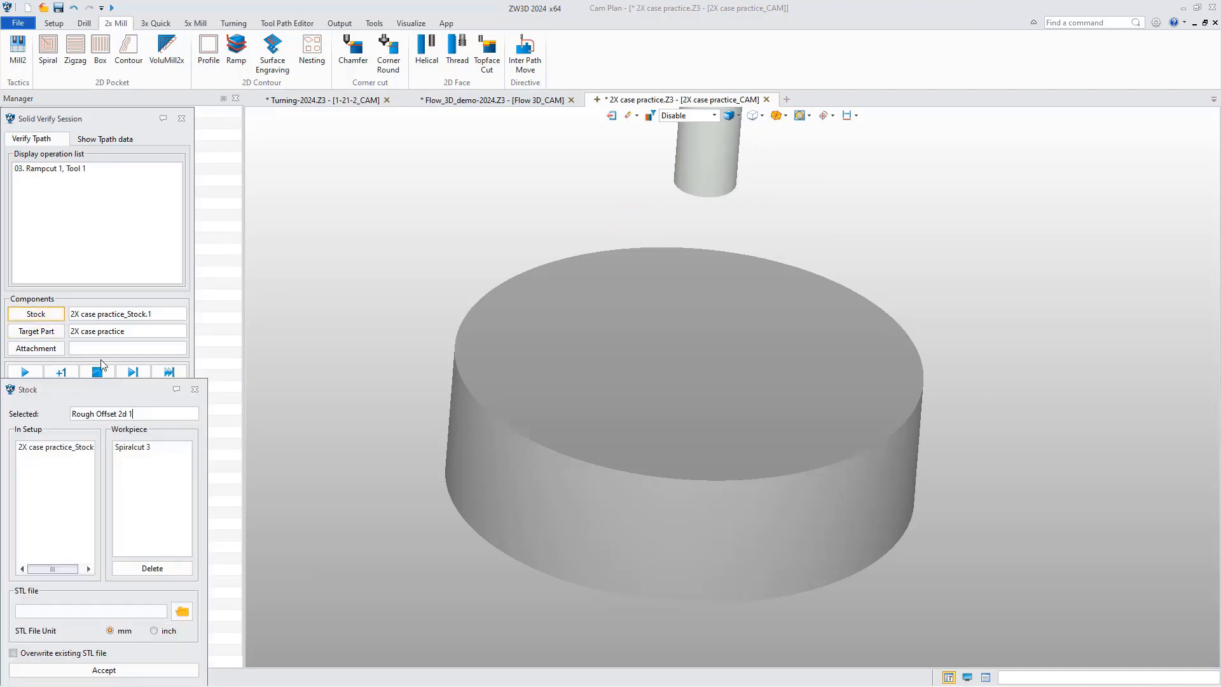
pyautogui.click(134, 449)
pyautogui.click(65, 669)
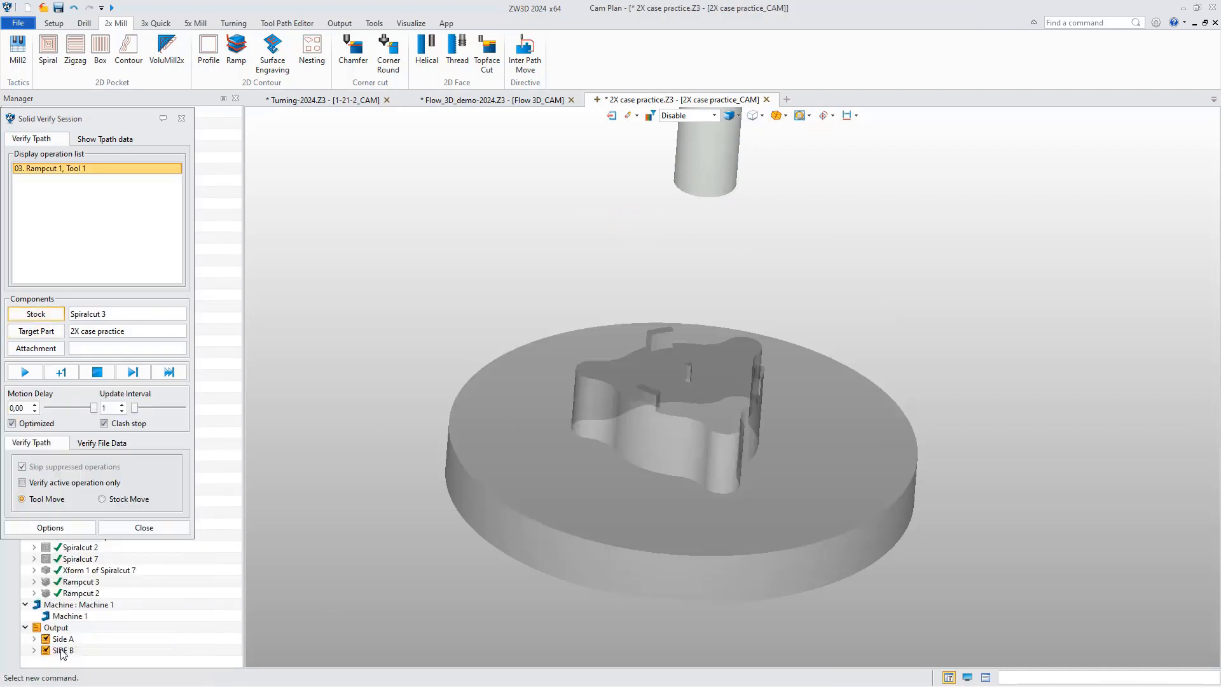
# Run the Rampcut 1 simulation on the saved workpiece, acknowledge the clash stop, and close the session.
pyautogui.click(25, 373)
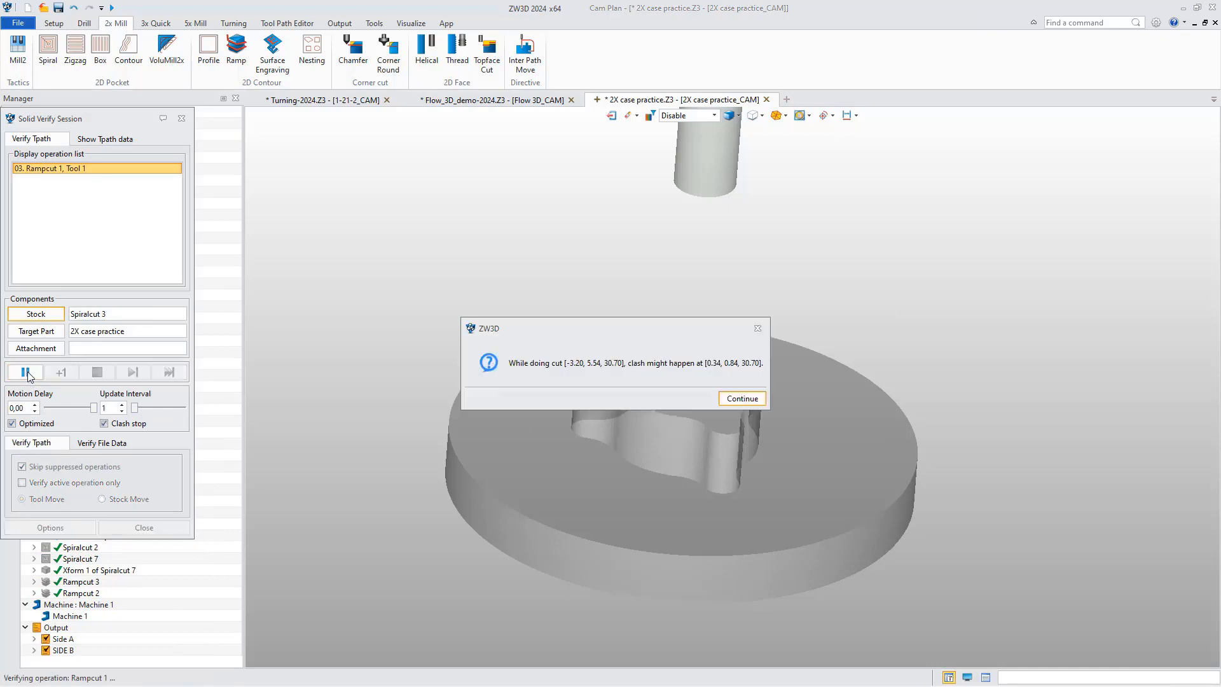
pyautogui.moveTo(632, 329); pyautogui.dragTo(591, 442)
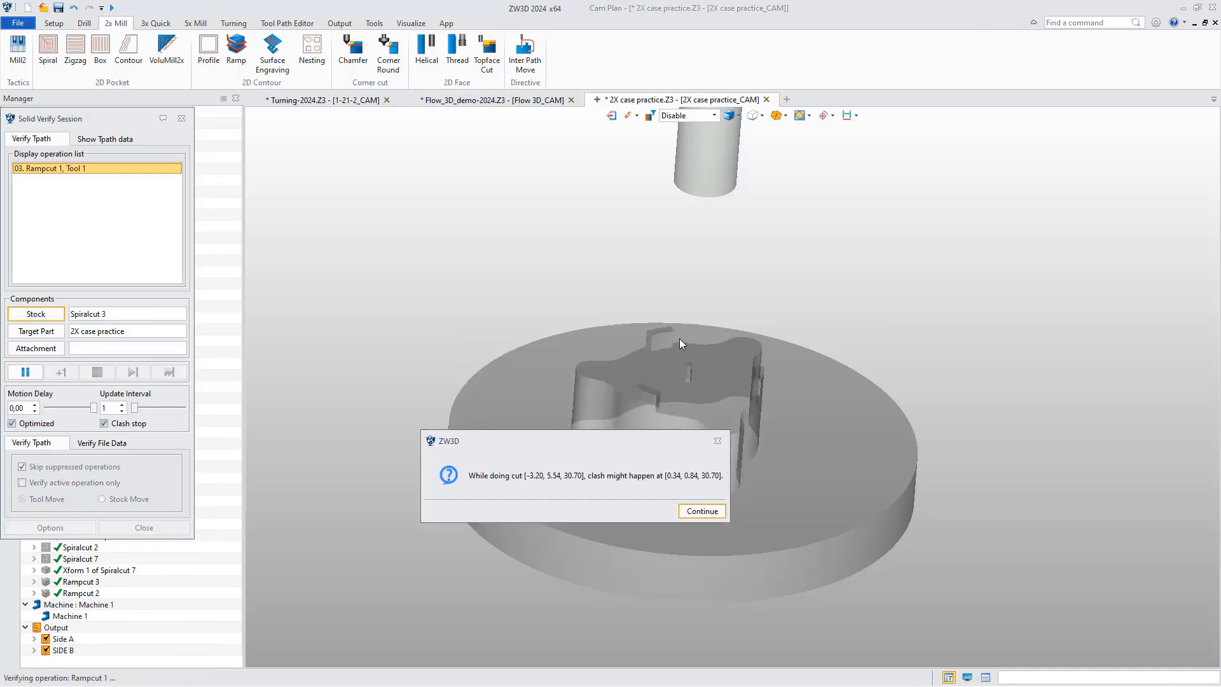
pyautogui.click(703, 509)
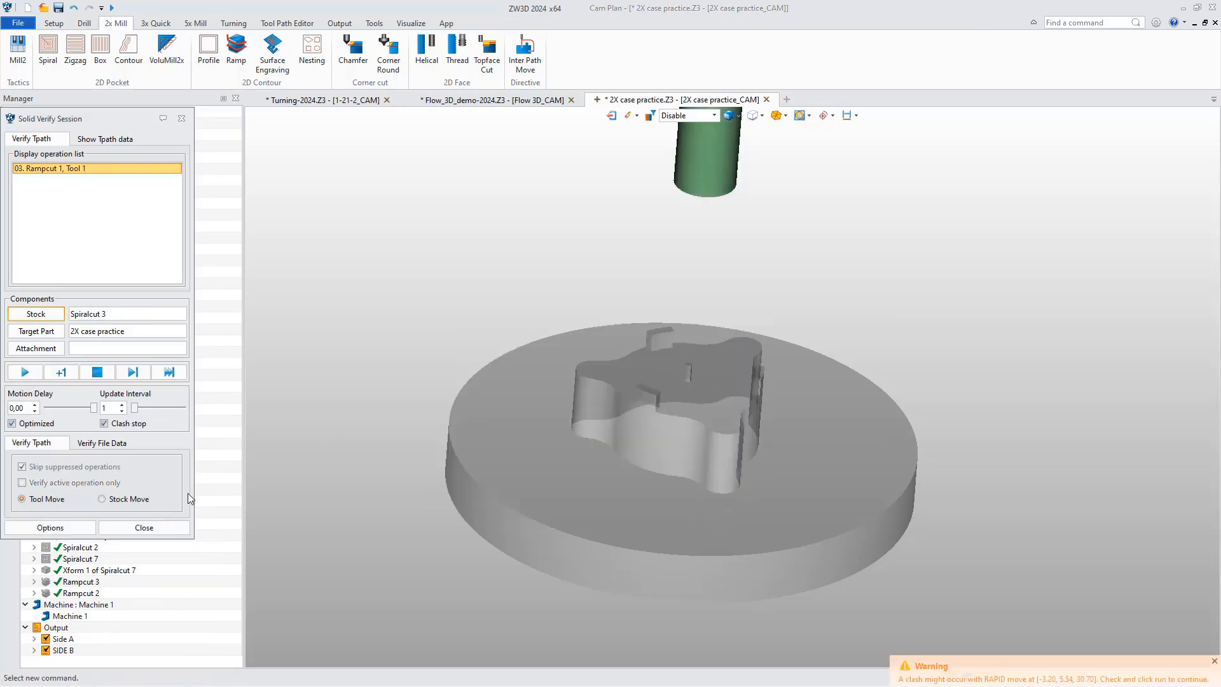
pyautogui.click(155, 525)
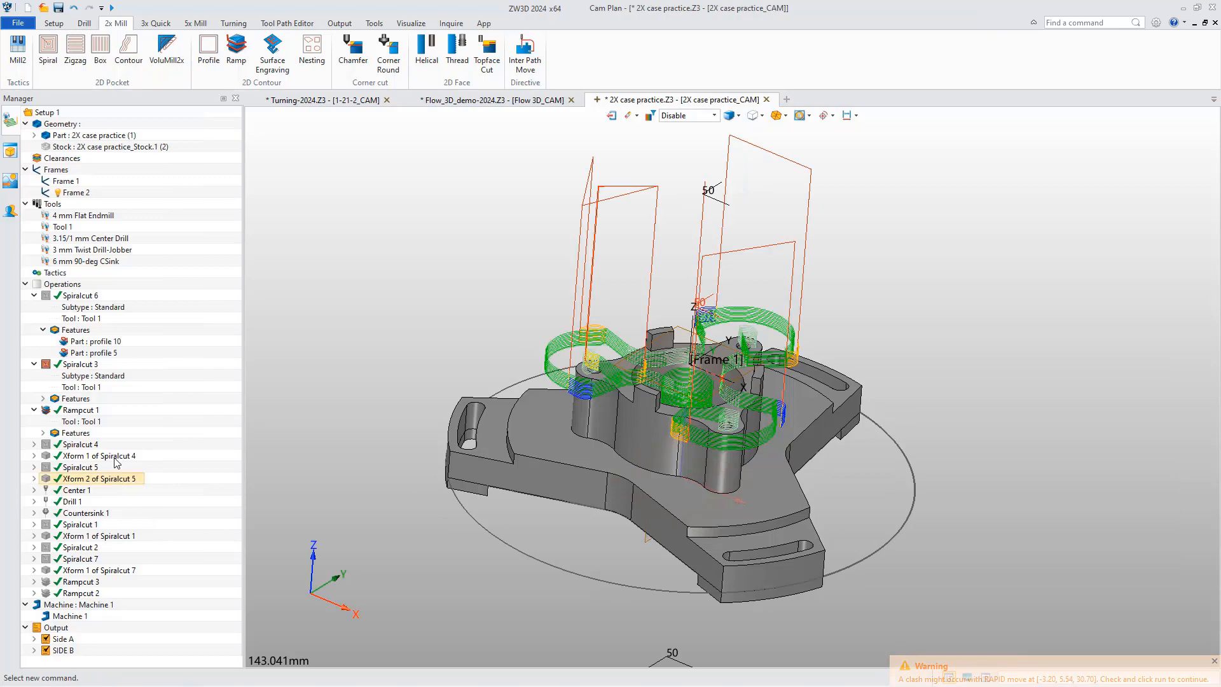
# Set the stepover of Spiralcut 3 to 50 % of the tool diameter and recalculate its toolpath.
pyautogui.doubleClick(80, 367)
pyautogui.moveTo(258, 148); pyautogui.dragTo(441, 192)
pyautogui.doubleClick(506, 289)
pyautogui.write('50')
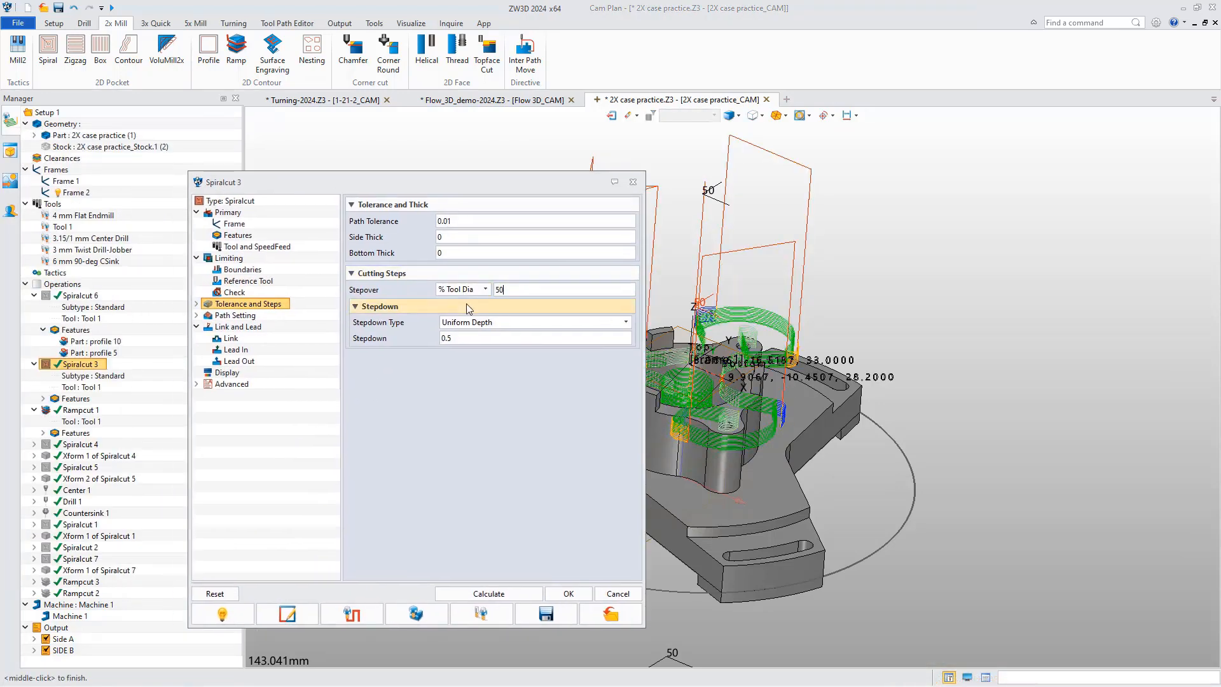
pyautogui.click(512, 595)
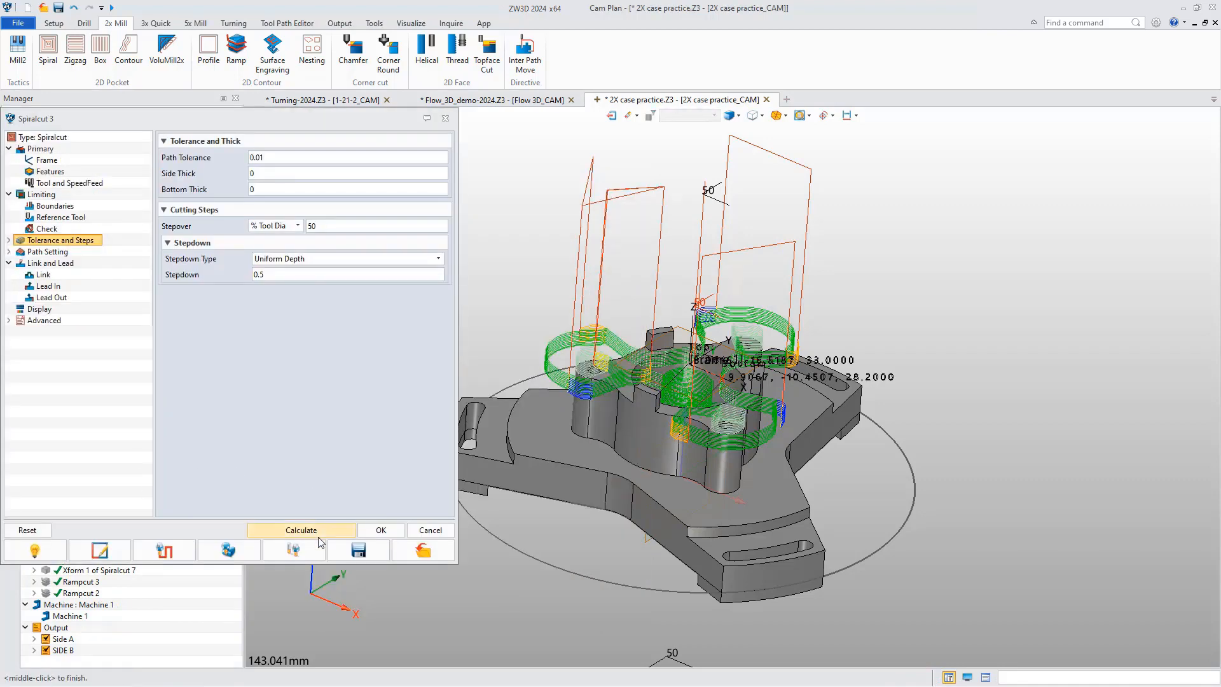
pyautogui.click(380, 529)
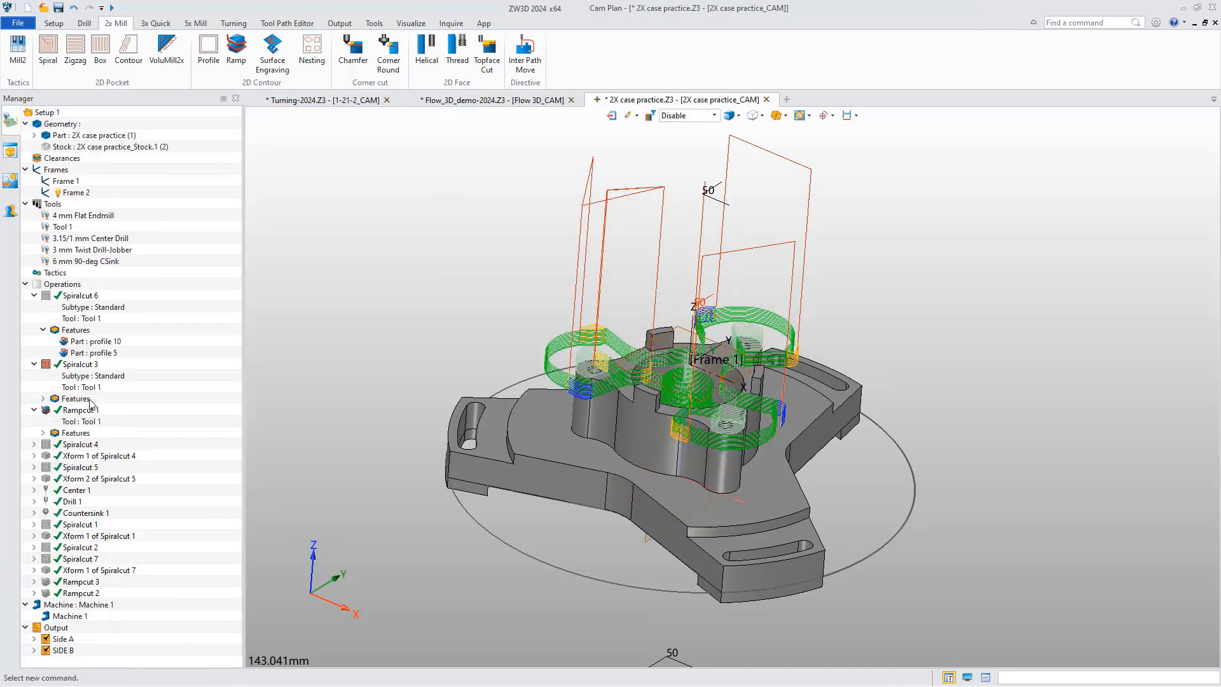
# Open Solid Verify for Spiralcut 6 and Spiralcut 3 together and simulate both on the original stock with the update interval at 81.
pyautogui.click(80, 296)
pyautogui.keyDown('ctrl'); pyautogui.click(83, 364); pyautogui.keyUp('ctrl')
pyautogui.rightClick(87, 369)
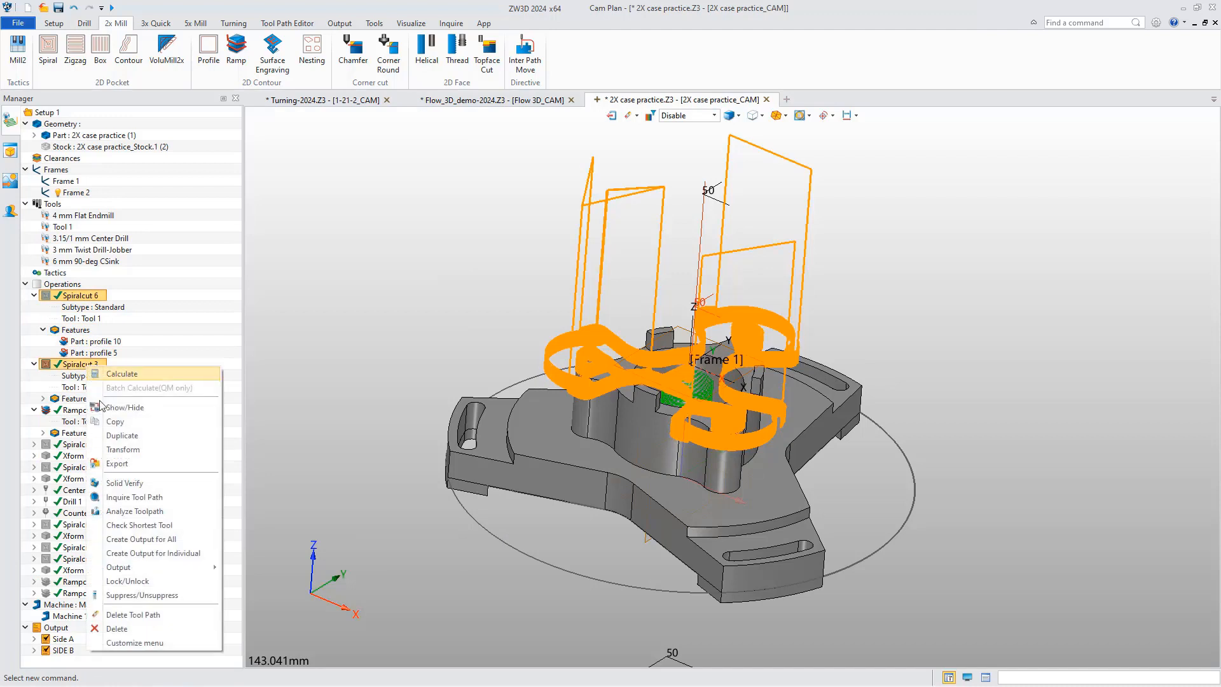
pyautogui.click(124, 494)
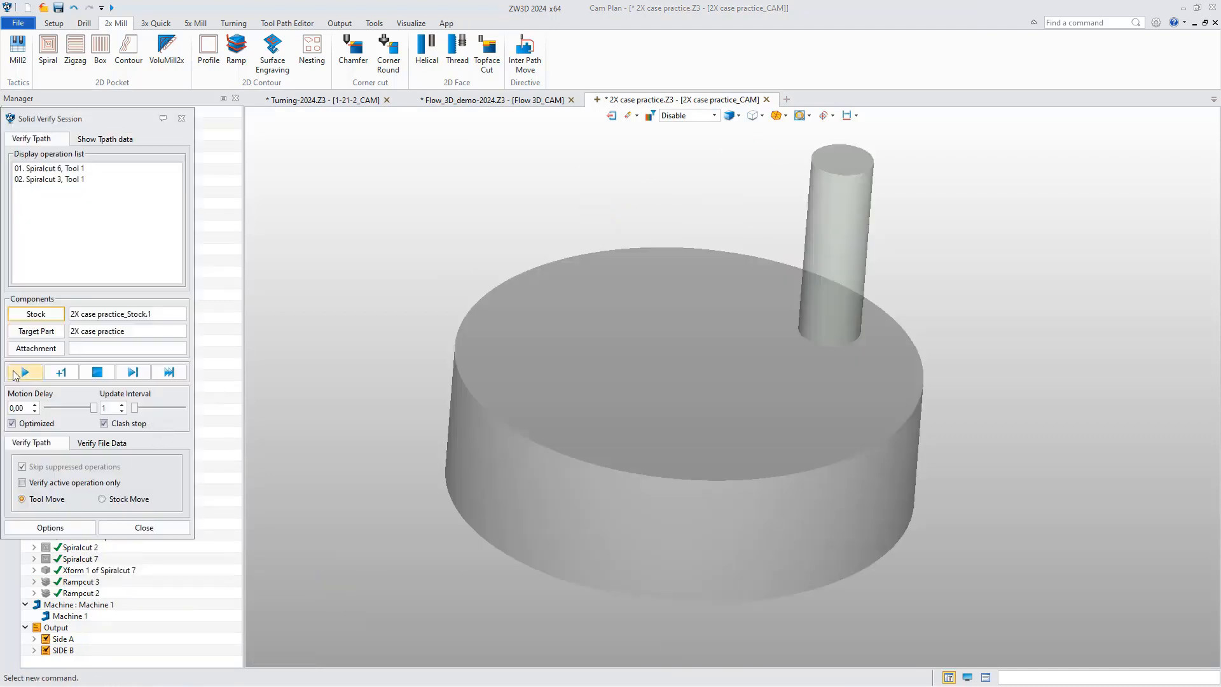
pyautogui.click(26, 372)
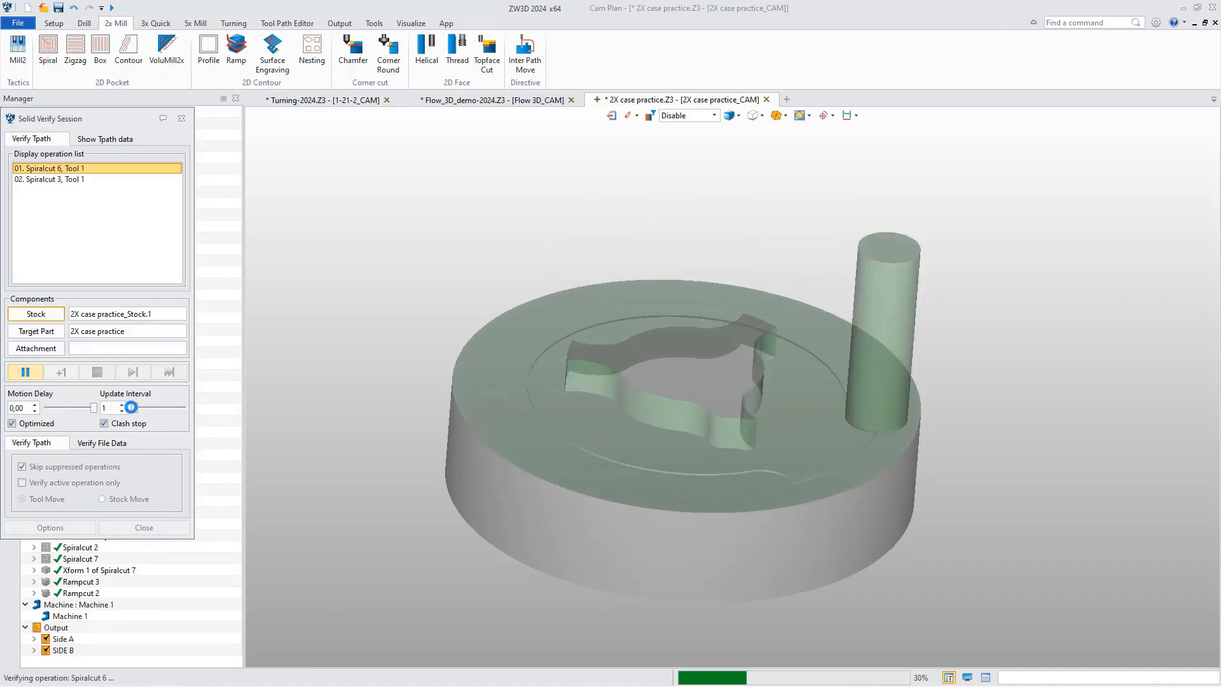
pyautogui.click(27, 375)
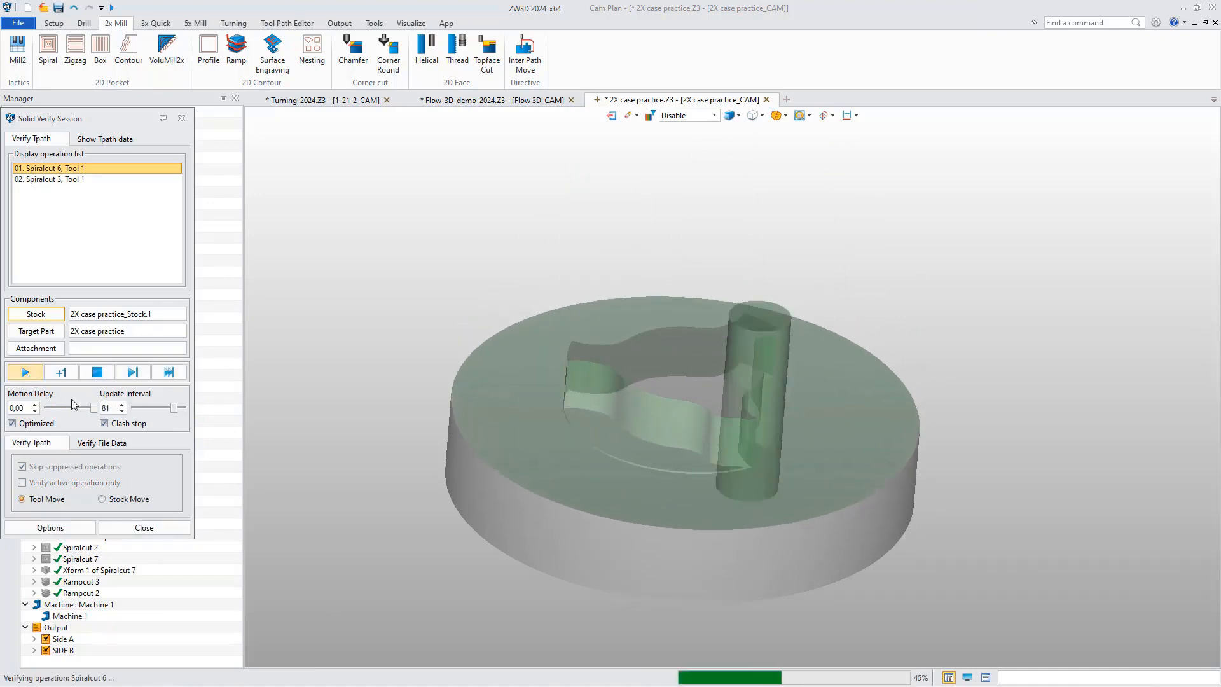
# Save the workpiece left by both spiral operations as "Spiralcut 3" in the simulation options and close Solid Verify.
pyautogui.click(74, 527)
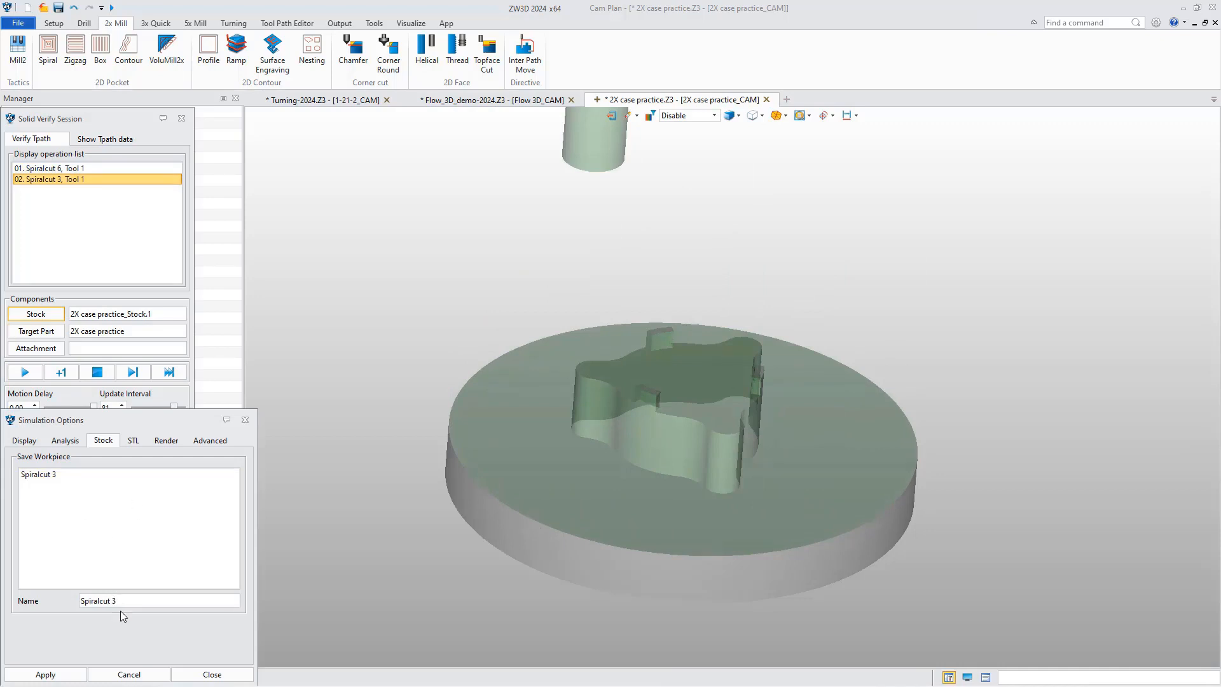
pyautogui.click(197, 674)
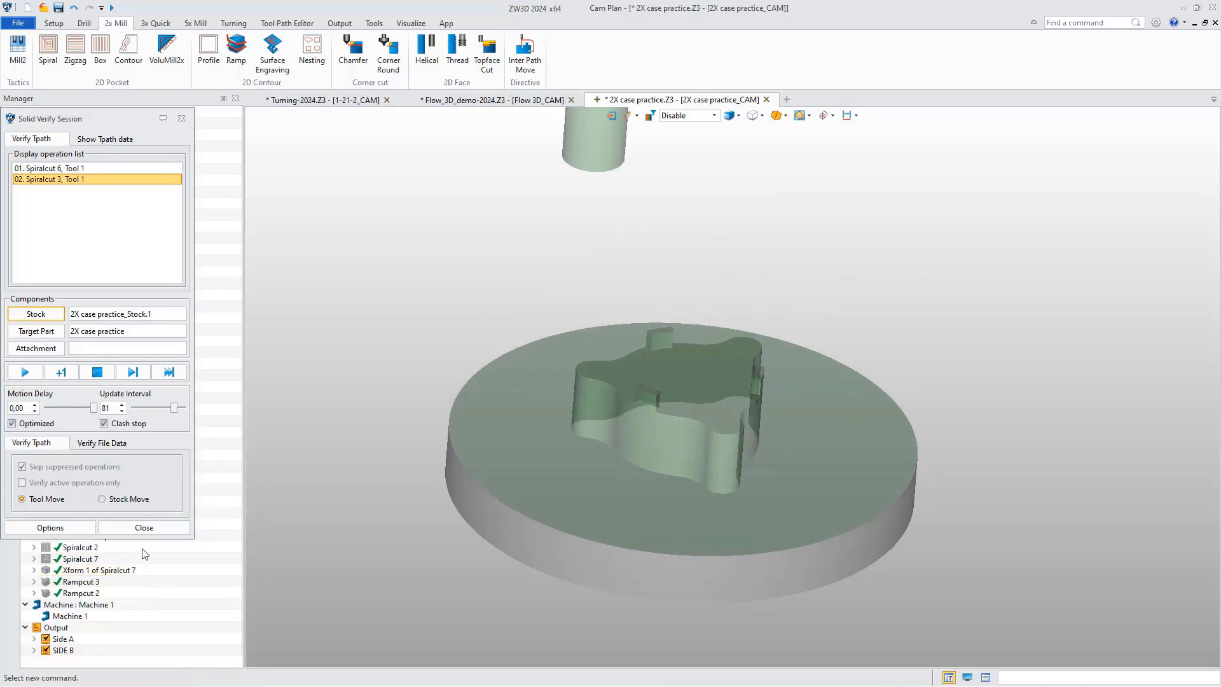
pyautogui.click(144, 527)
# Open Solid Verify for Rampcut 1 again and replace its stock with the newly saved Spiralcut 3 workpiece.
pyautogui.rightClick(78, 412)
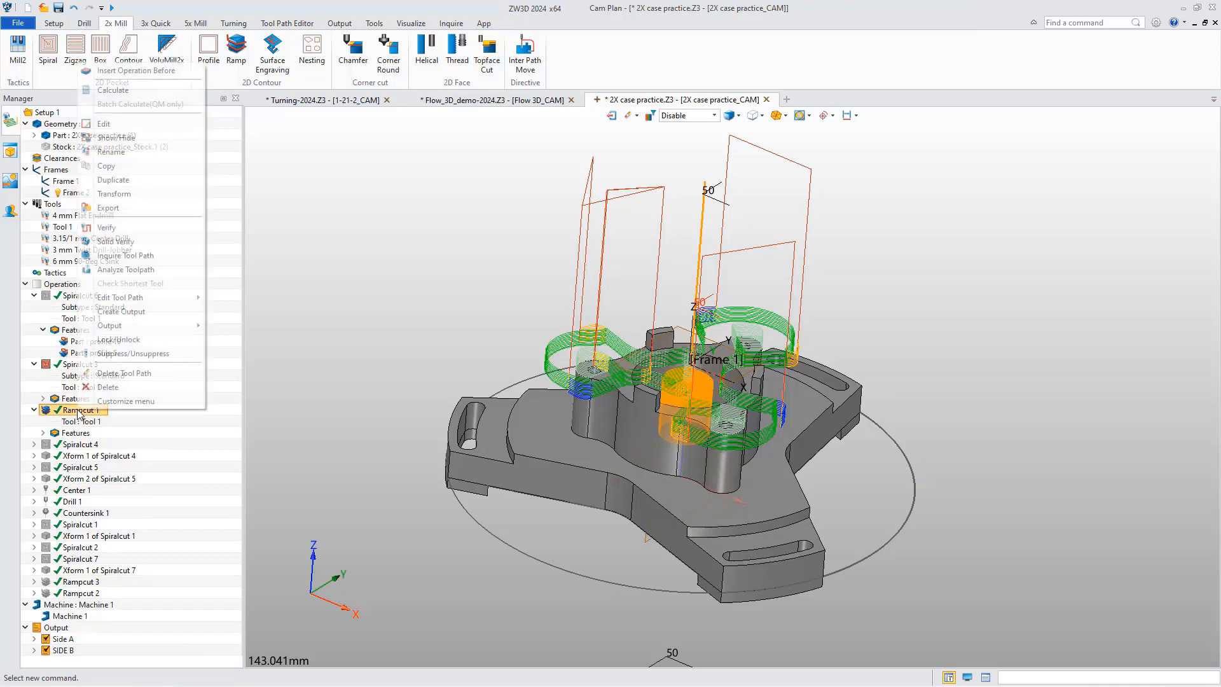
pyautogui.click(138, 236)
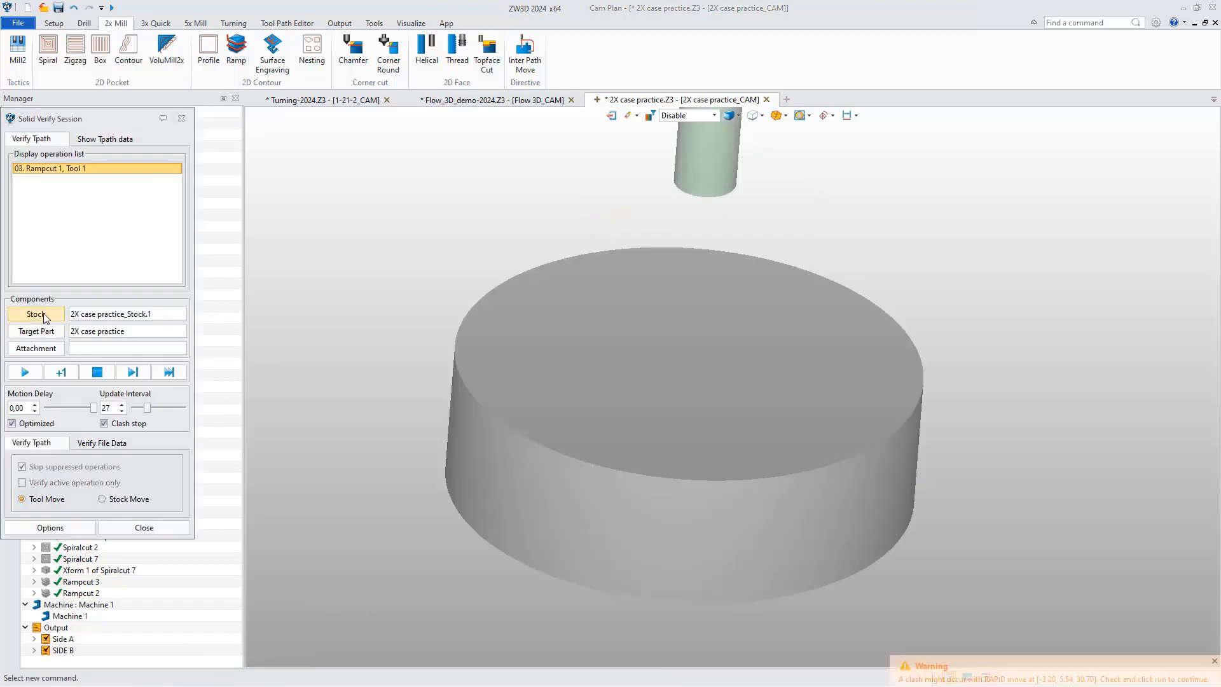
pyautogui.click(37, 314)
pyautogui.click(123, 448)
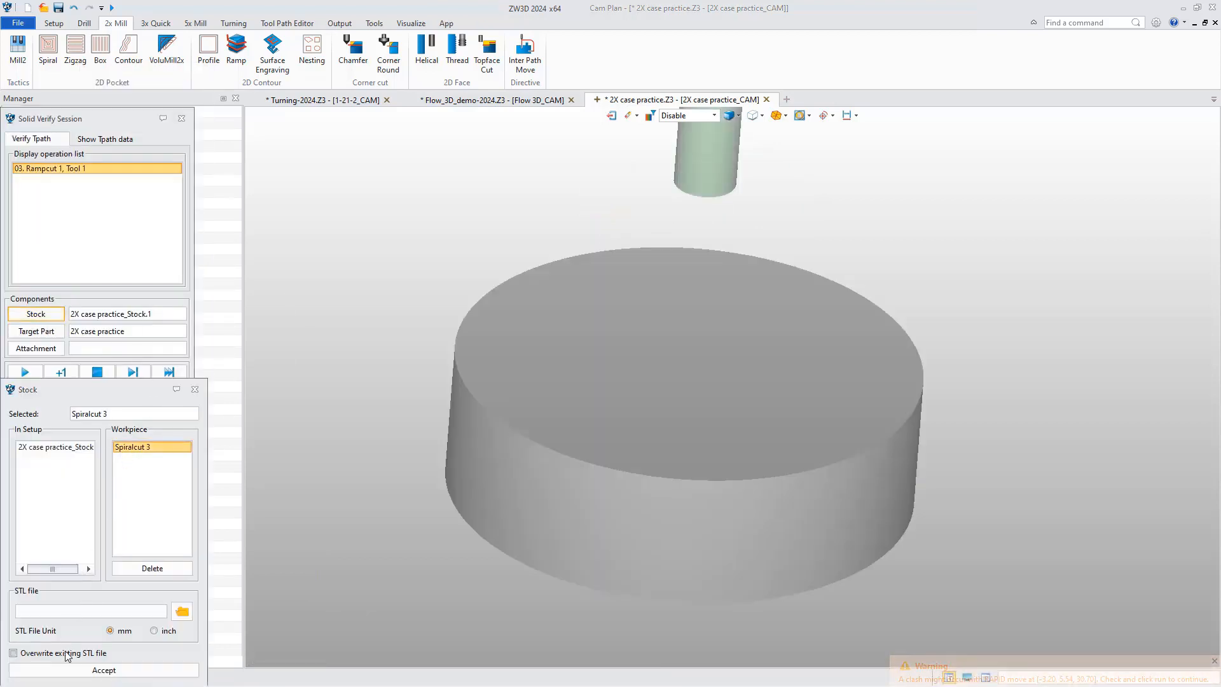
pyautogui.click(77, 669)
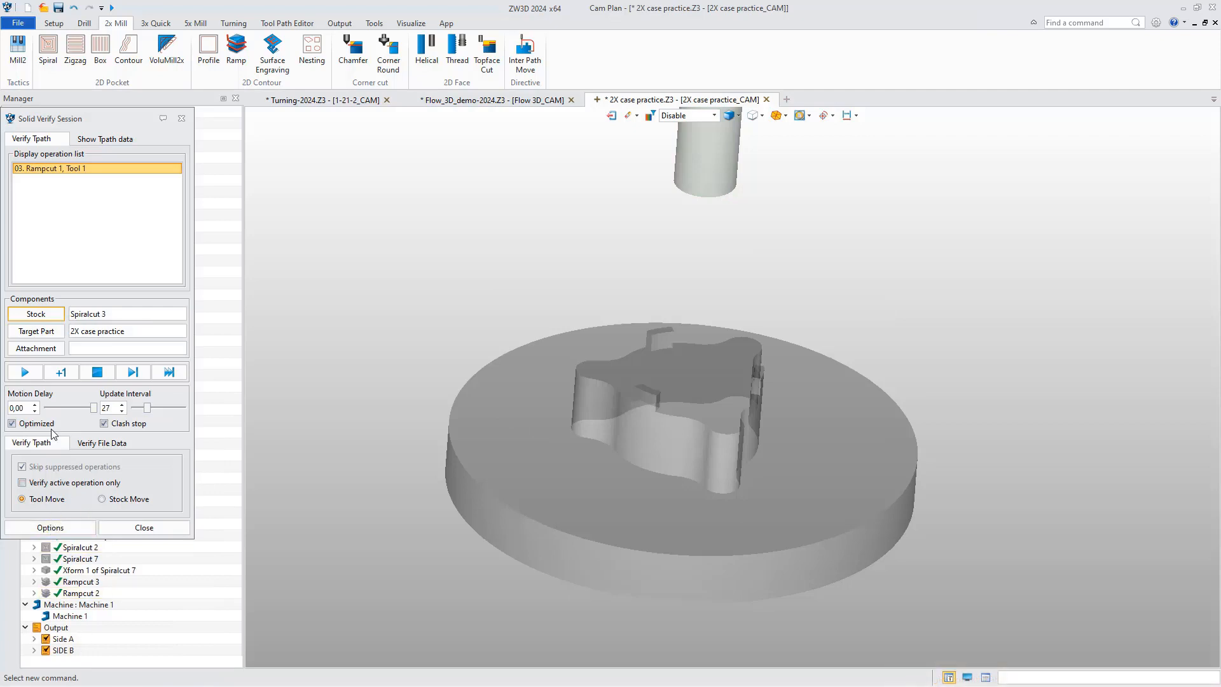
# Simulate Rampcut 1 on the rest stock, run the Visual analysis against the target part, and close the session.
pyautogui.click(25, 372)
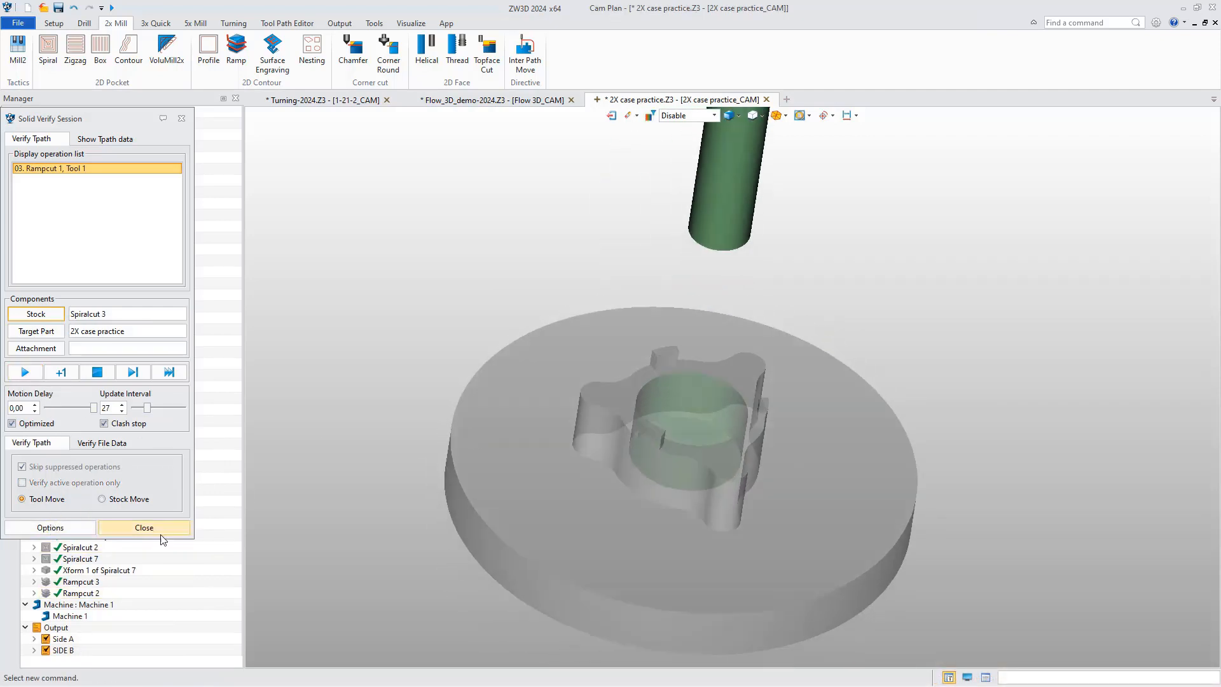
pyautogui.click(45, 527)
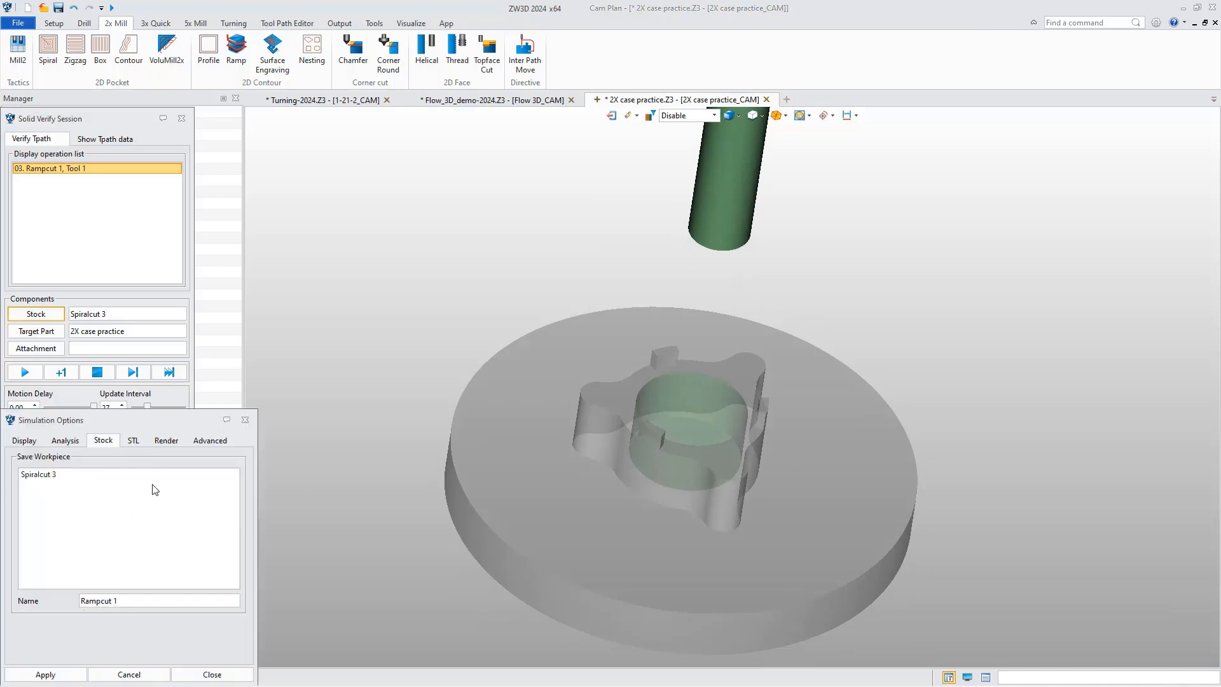
pyautogui.click(63, 441)
pyautogui.click(56, 598)
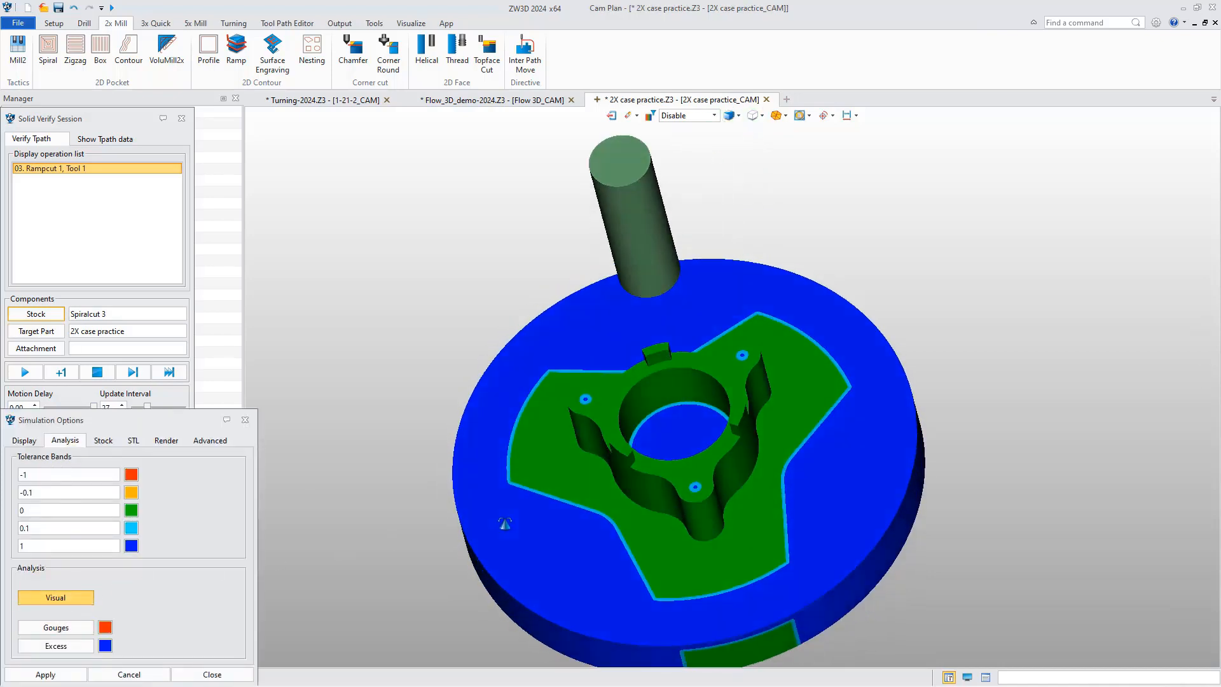
pyautogui.click(209, 674)
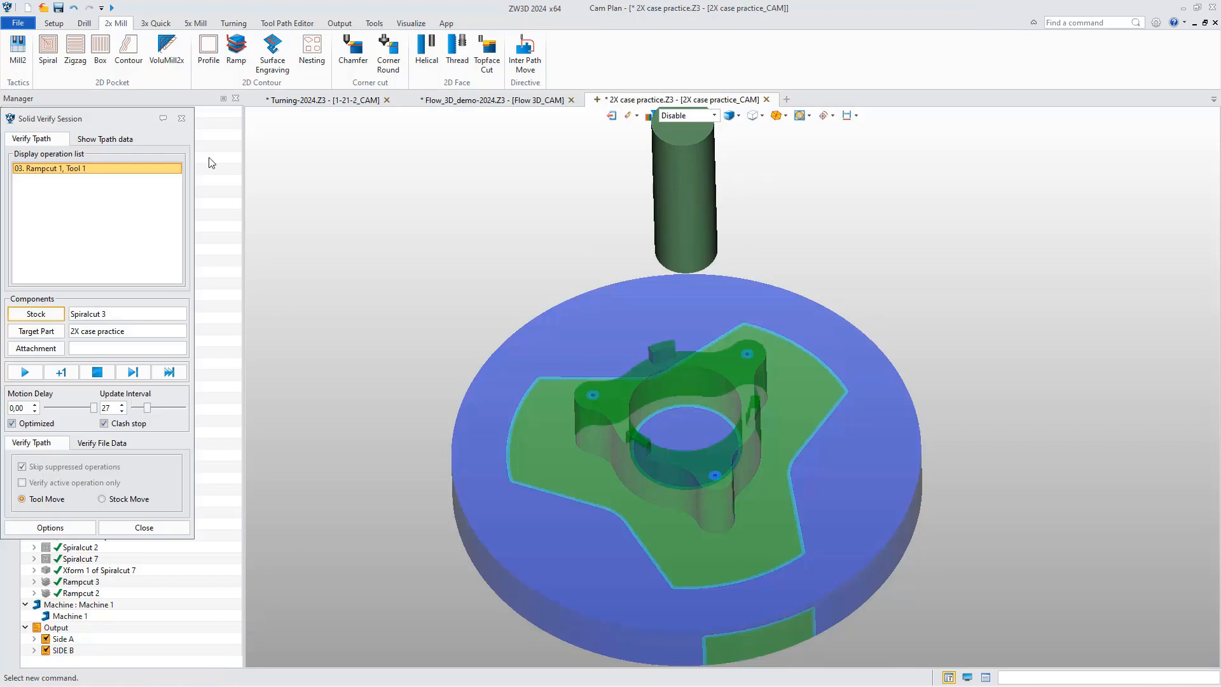
pyautogui.click(181, 121)
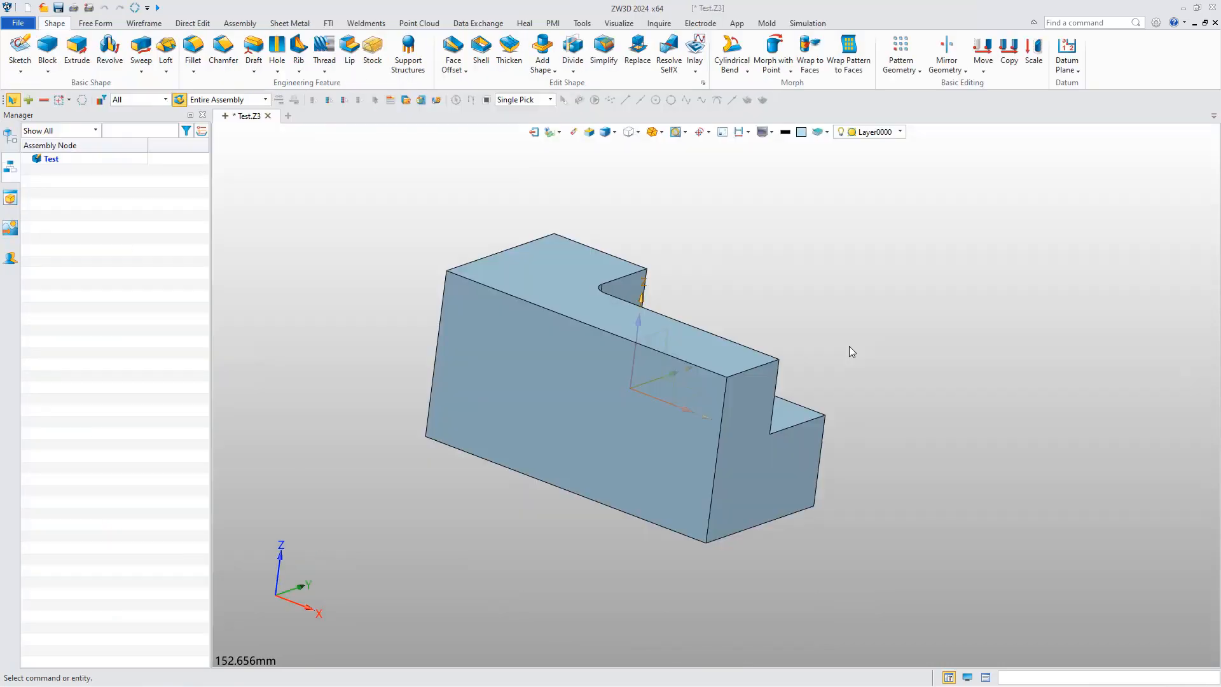
# Create a new CAM plan from the Test part.
pyautogui.rightClick(849, 345)
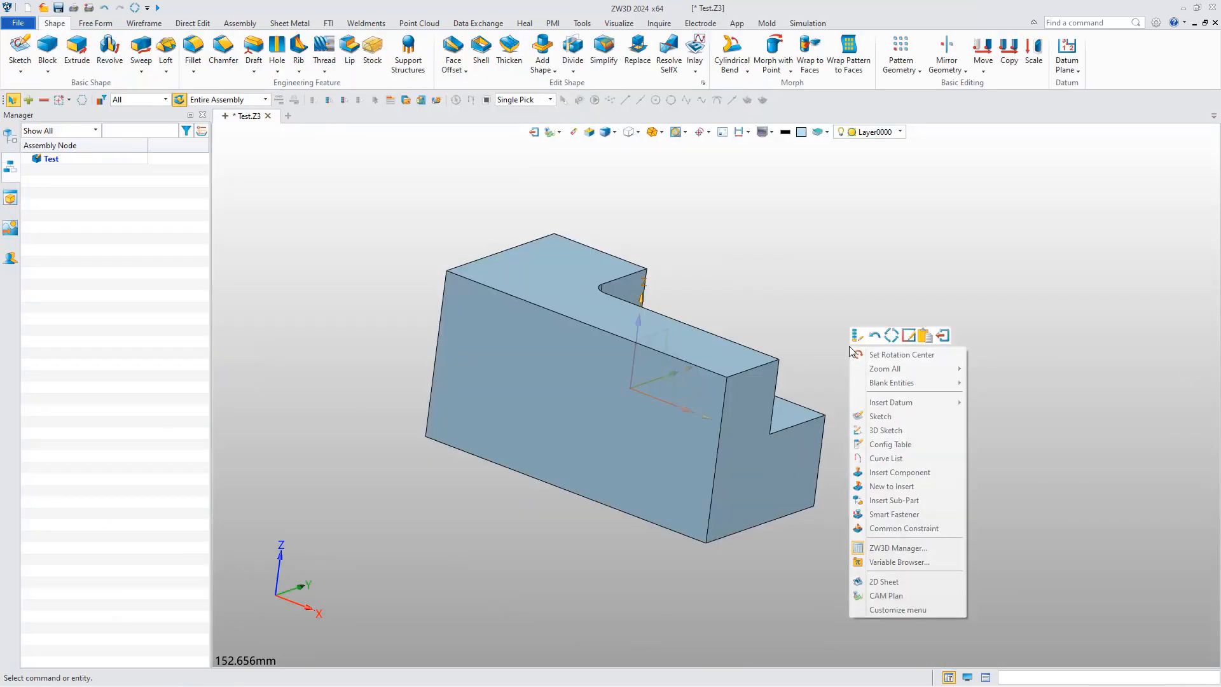
pyautogui.click(888, 595)
pyautogui.click(572, 474)
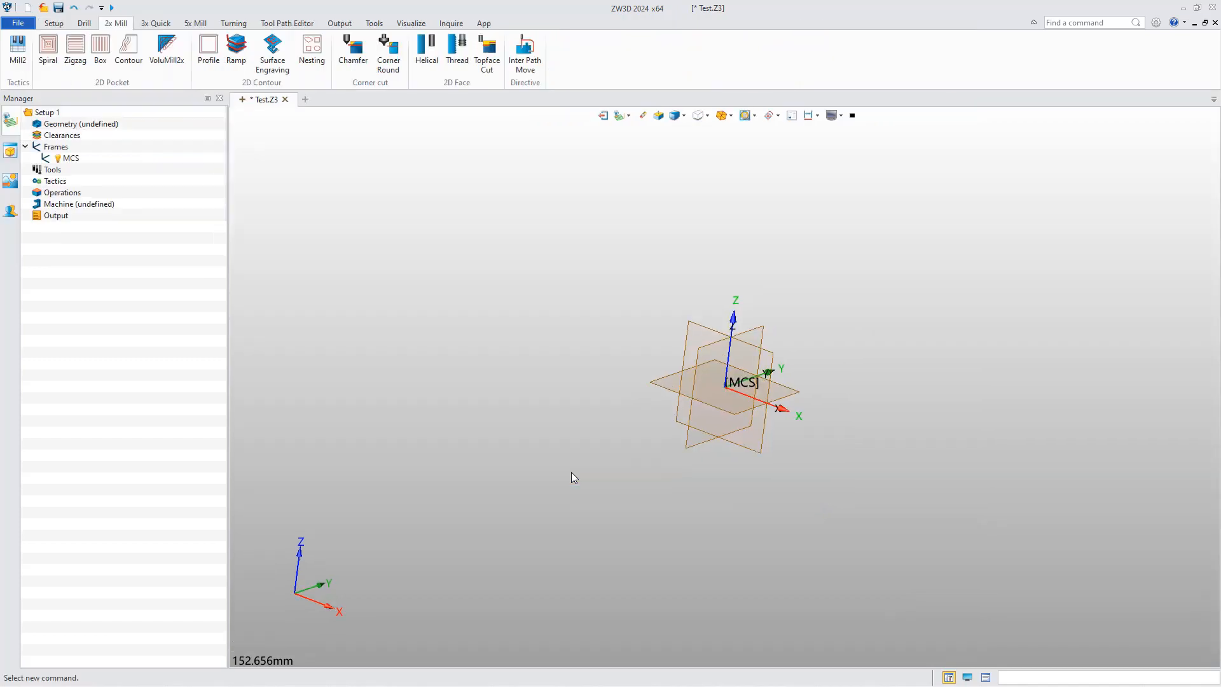
# Add a 100 x 50 x 50 mm box stock around the Test part and hide it.
pyautogui.click(24, 123)
pyautogui.click(54, 24)
pyautogui.click(67, 51)
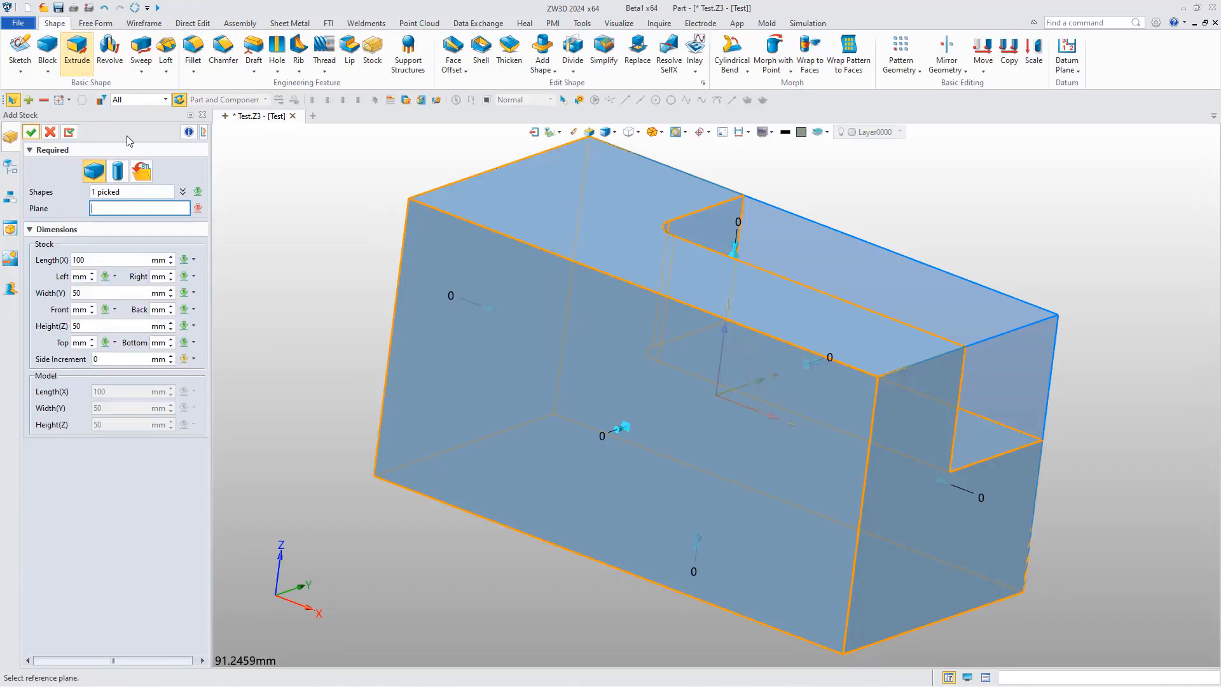
pyautogui.click(31, 132)
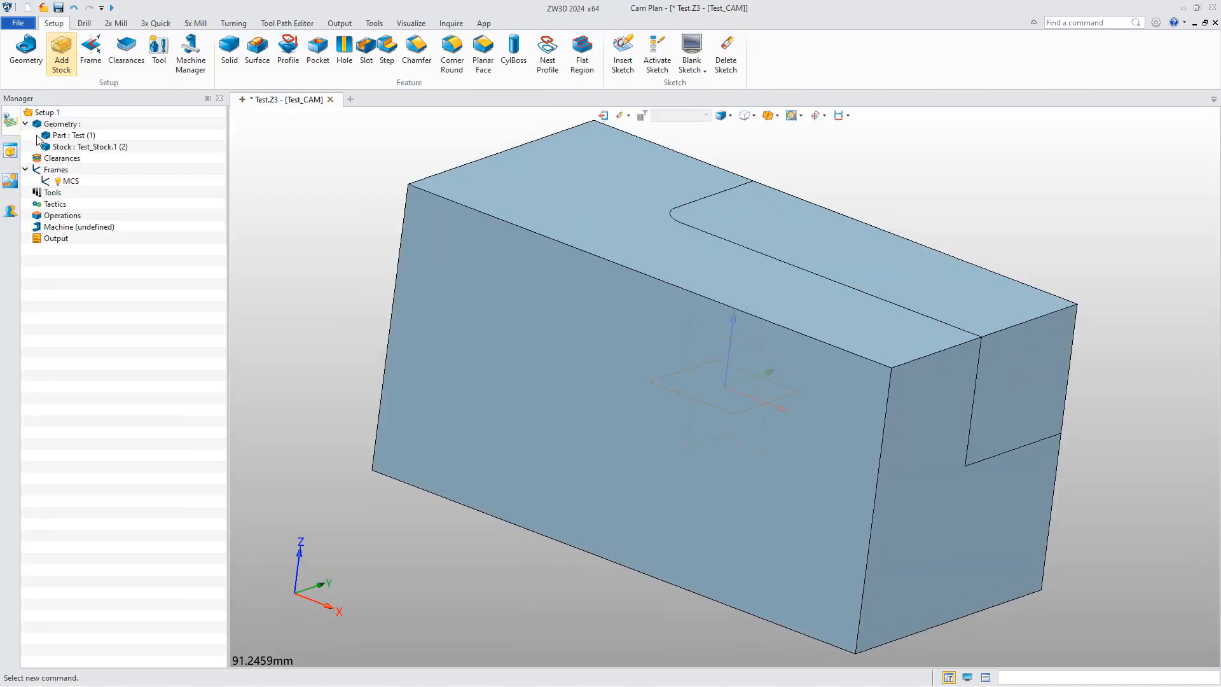
pyautogui.click(633, 398)
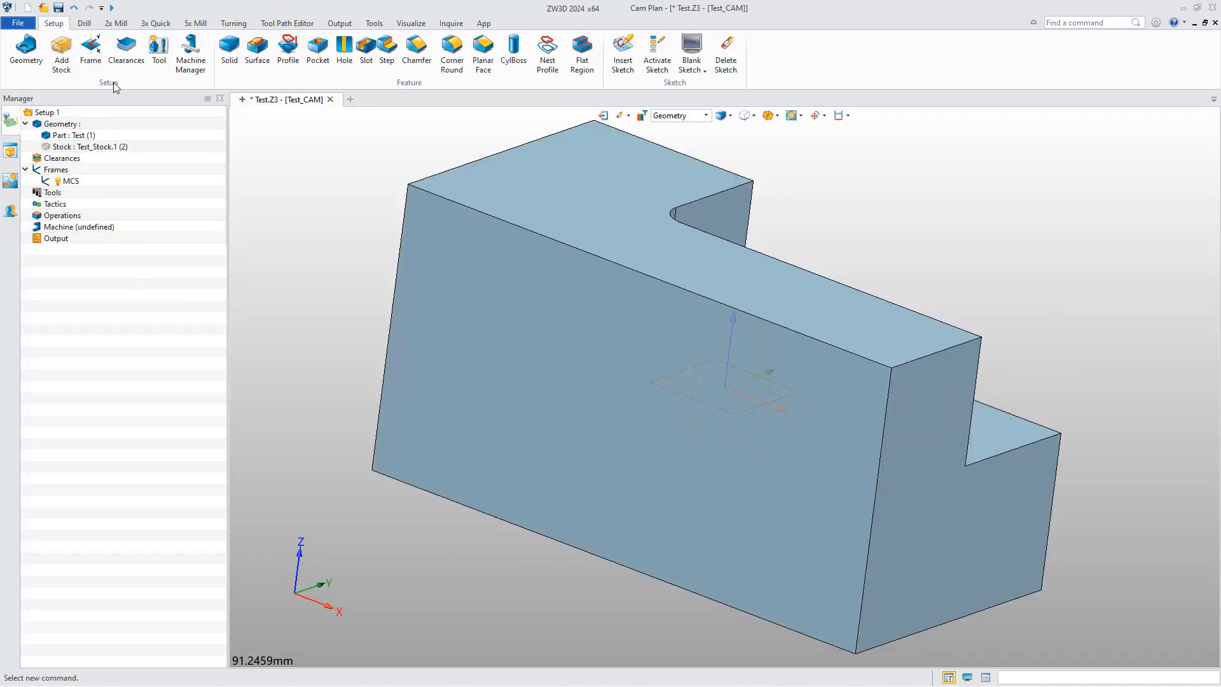
# Add a 2x Mill Profile operation and assign it a new end mill with cutter diameter 10 and radius 5.
pyautogui.click(124, 27)
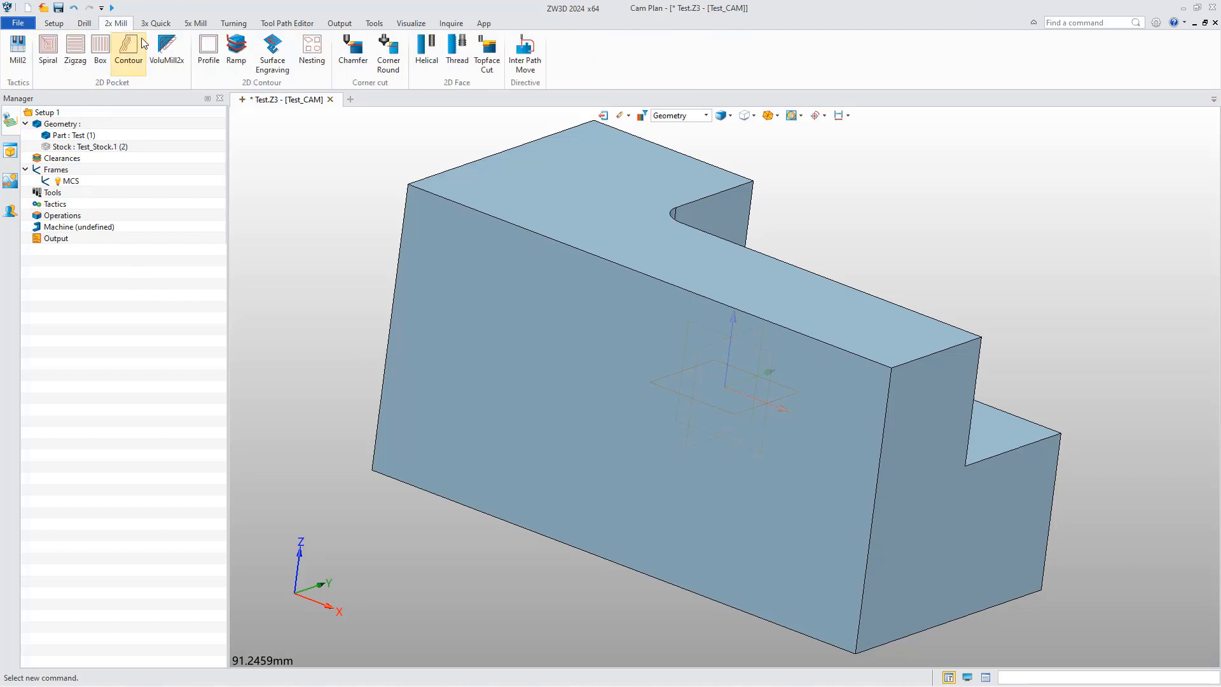
pyautogui.click(206, 58)
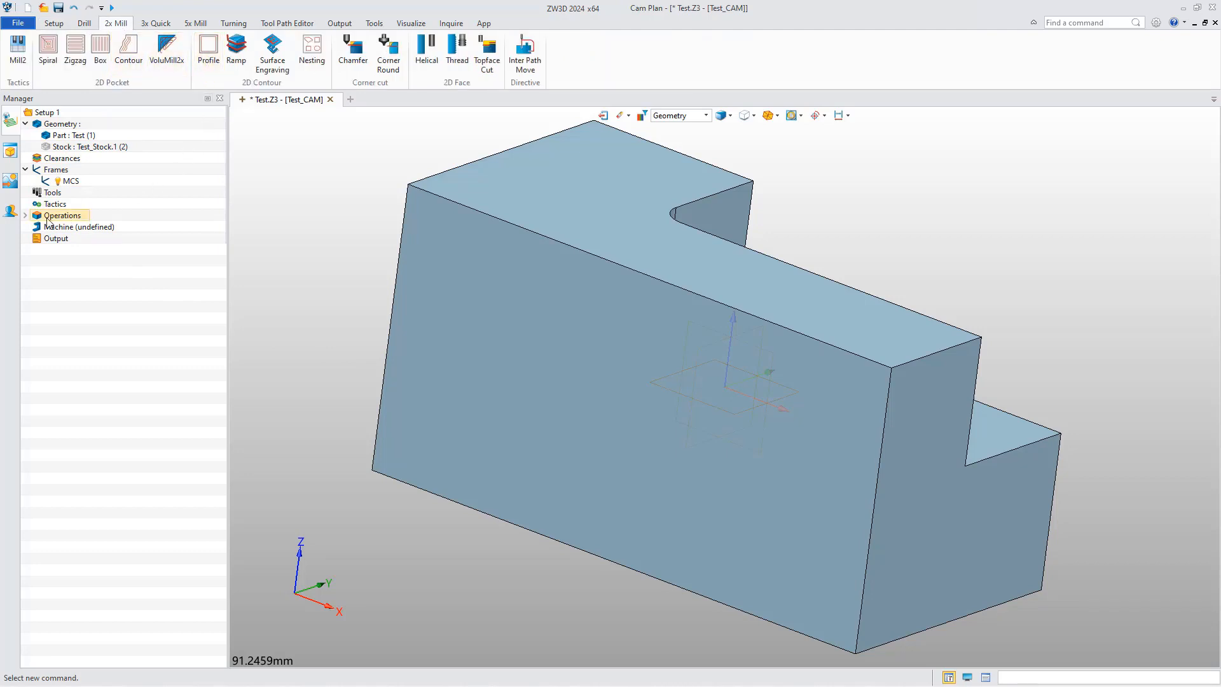
pyautogui.click(25, 215)
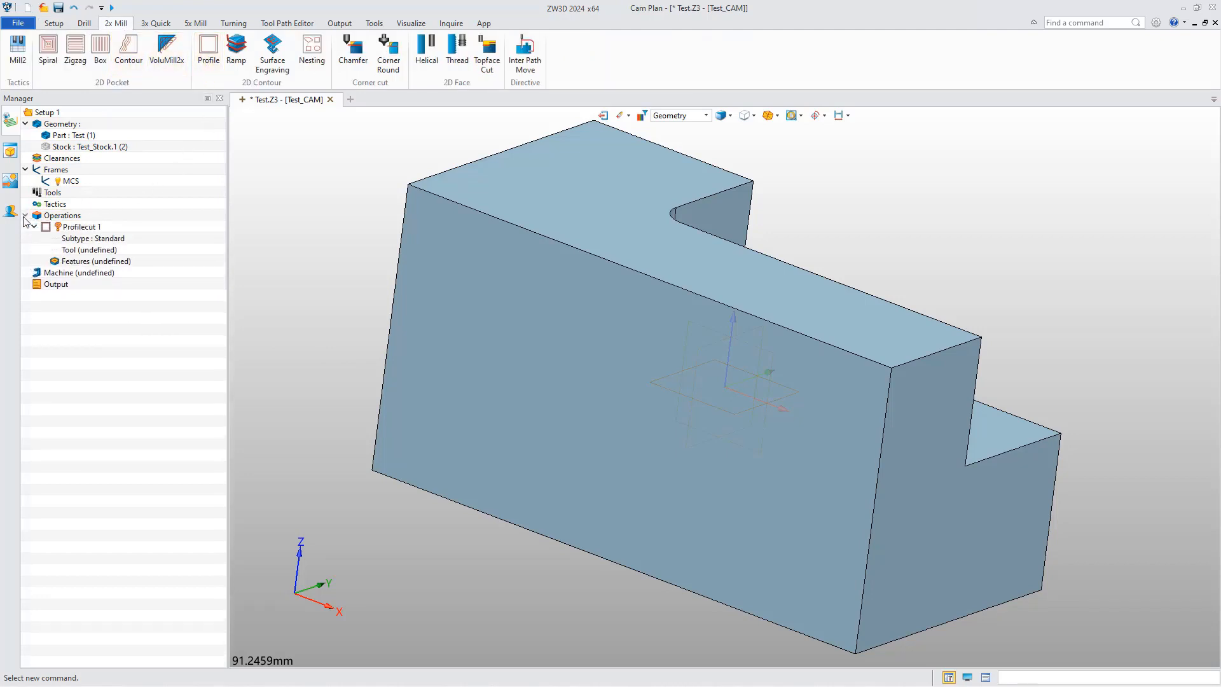
pyautogui.doubleClick(89, 249)
pyautogui.click(500, 193)
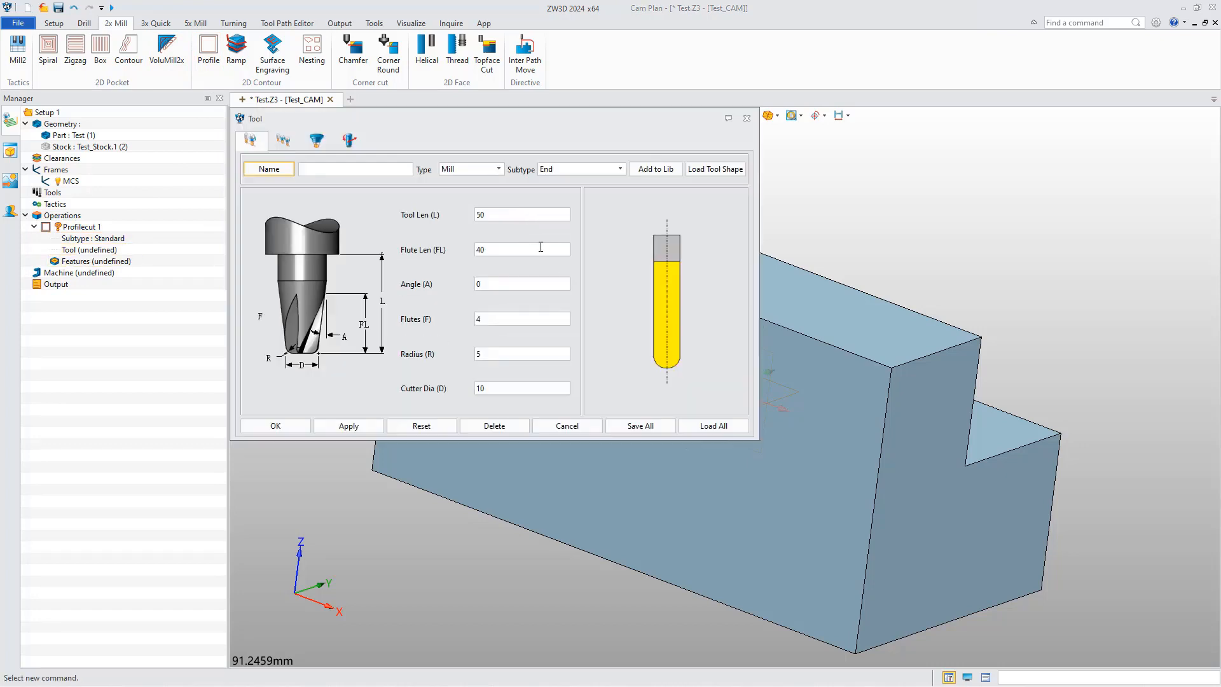
pyautogui.click(272, 425)
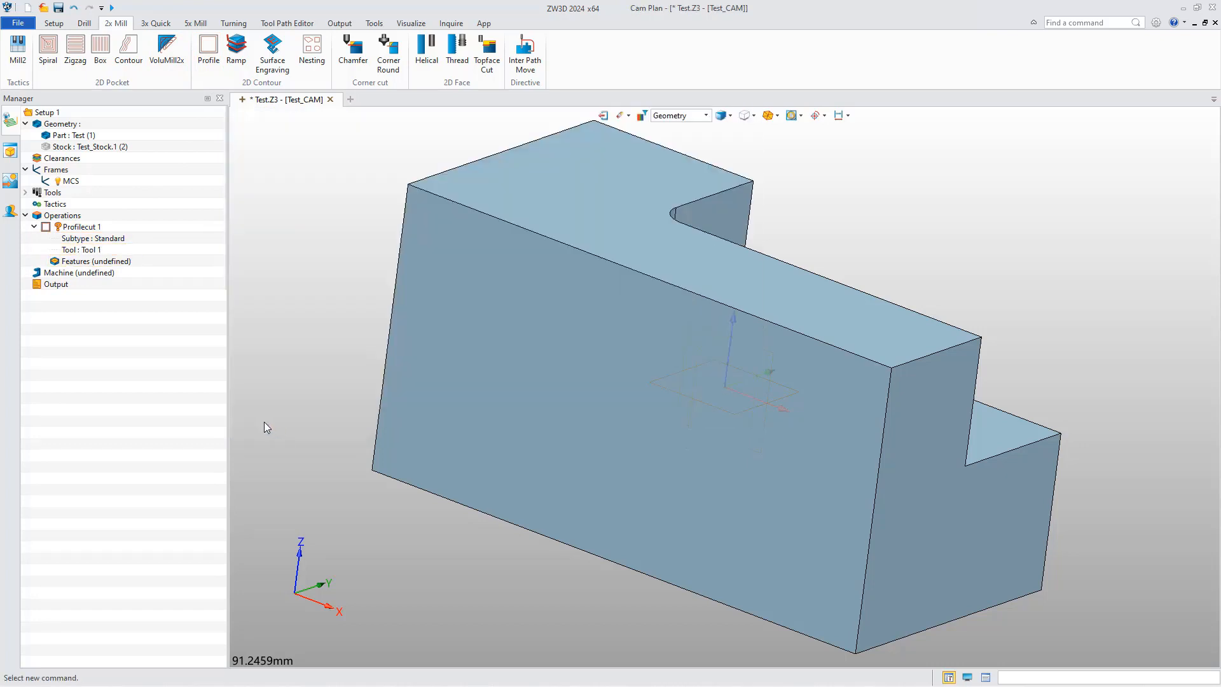
# Create an open profile feature from the part's long upper front edge for Profilecut 1 and calculate the toolpath.
pyautogui.click(101, 262)
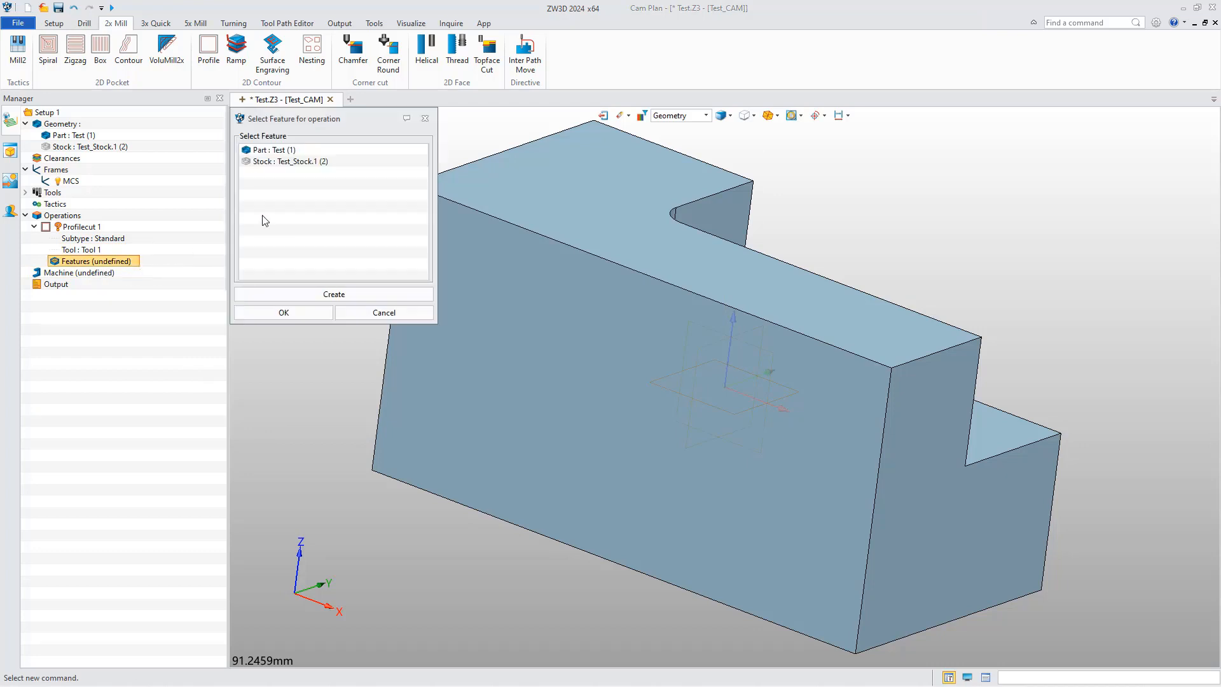
pyautogui.click(290, 295)
pyautogui.click(264, 162)
pyautogui.click(283, 311)
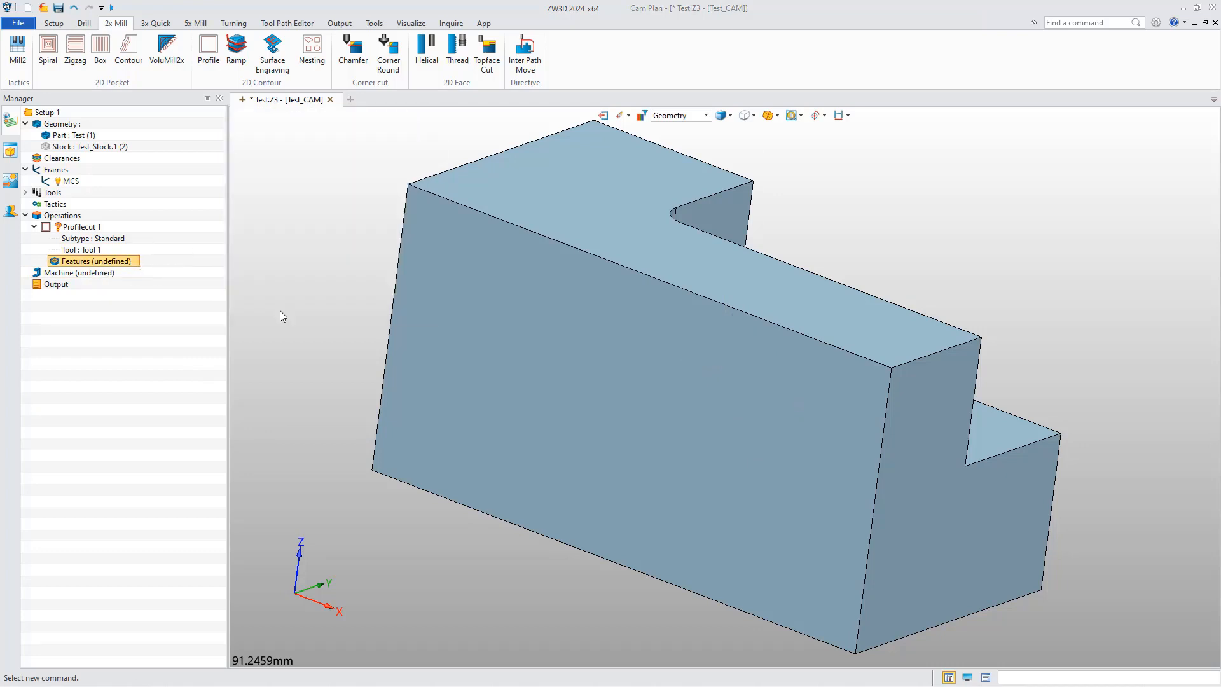
pyautogui.click(711, 299)
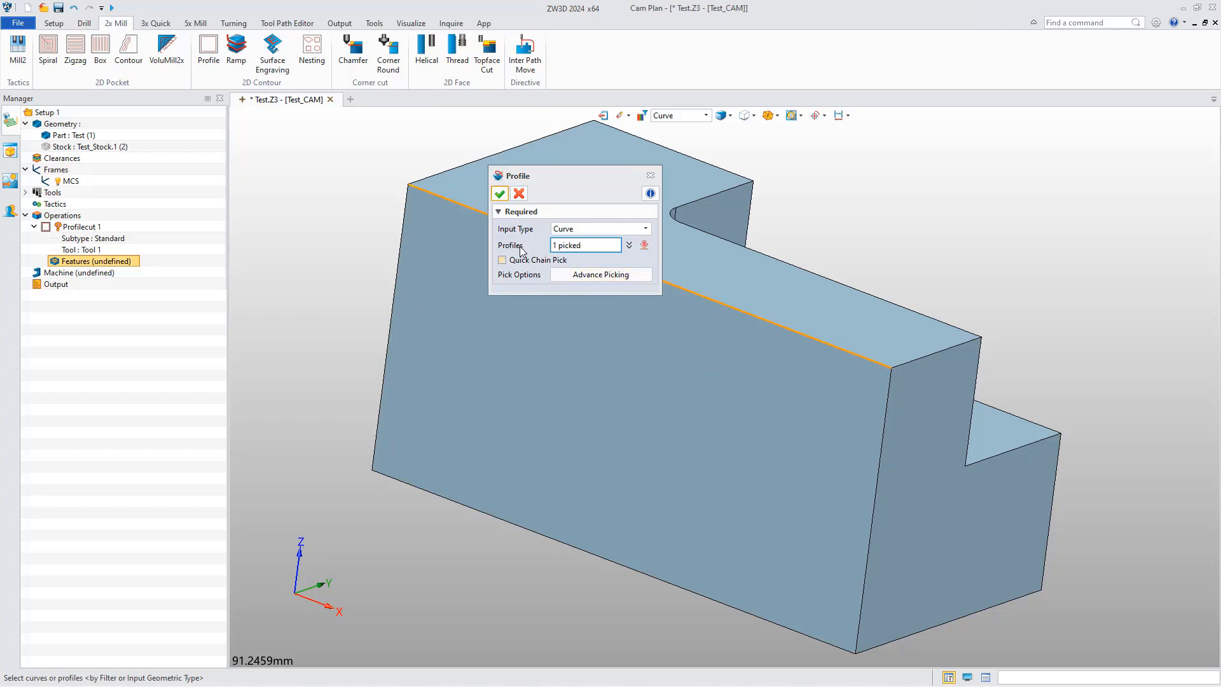
pyautogui.click(500, 194)
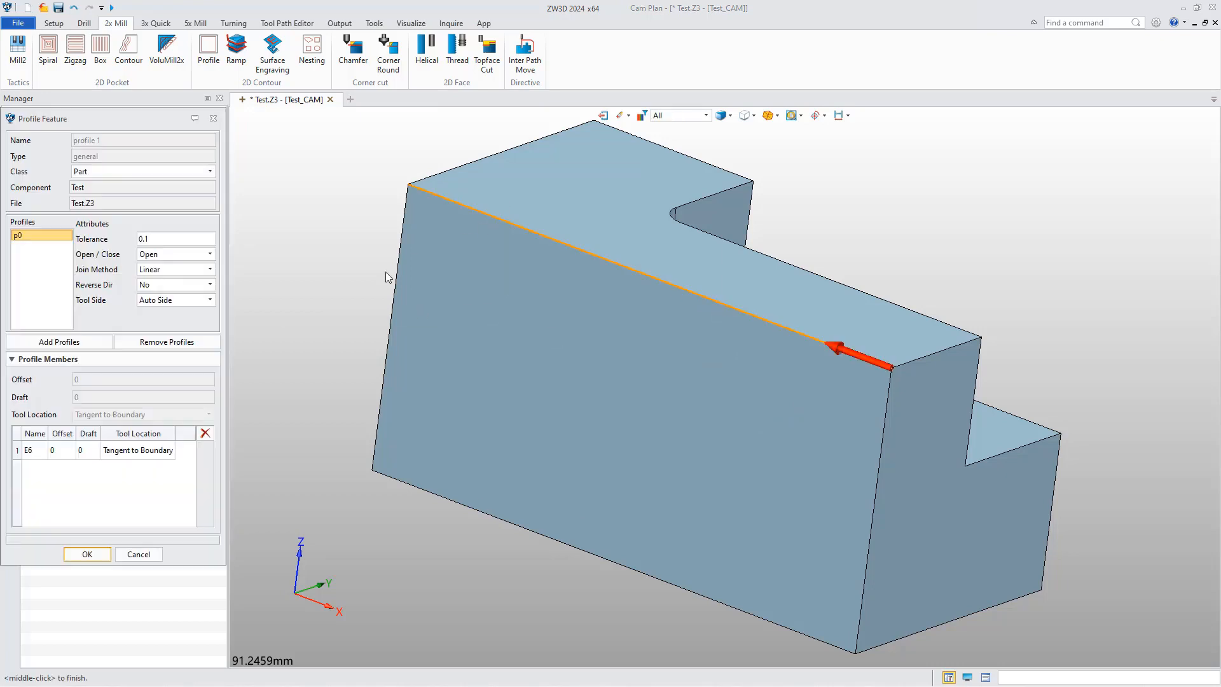
pyautogui.click(100, 553)
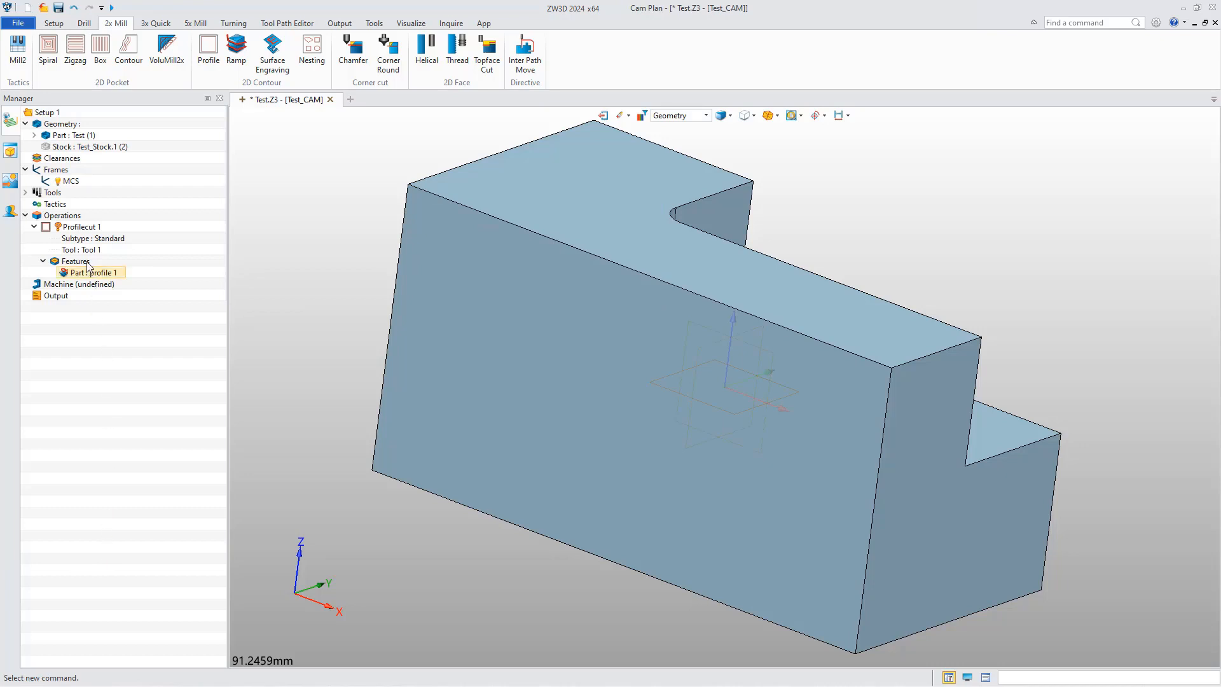
pyautogui.rightClick(64, 228)
pyautogui.click(97, 258)
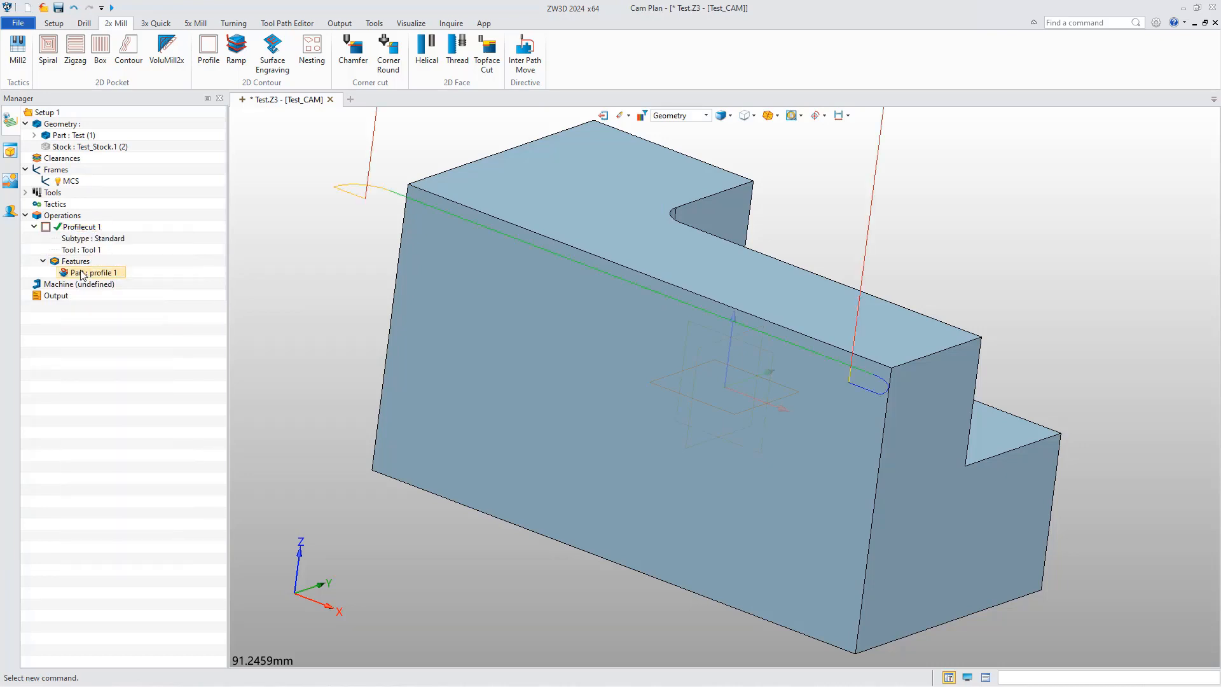
# Define the plan's 3-axis vertical machine with the FanucBasic post configuration and expand its entry.
pyautogui.doubleClick(59, 285)
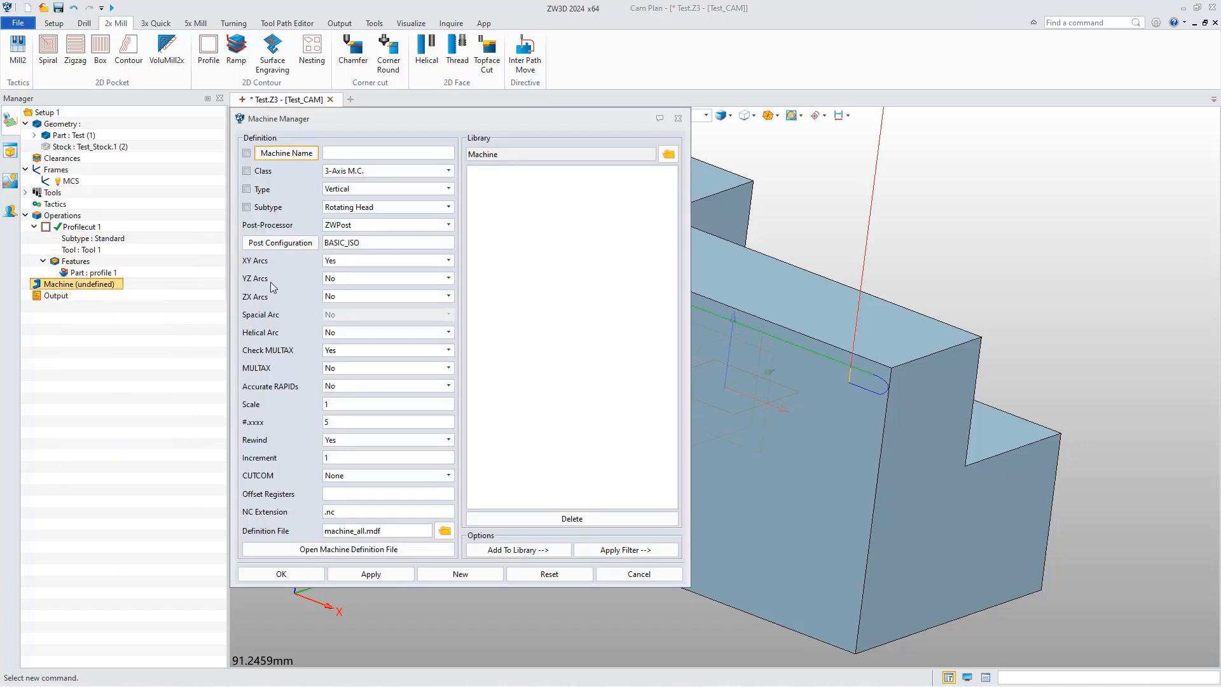
pyautogui.click(283, 244)
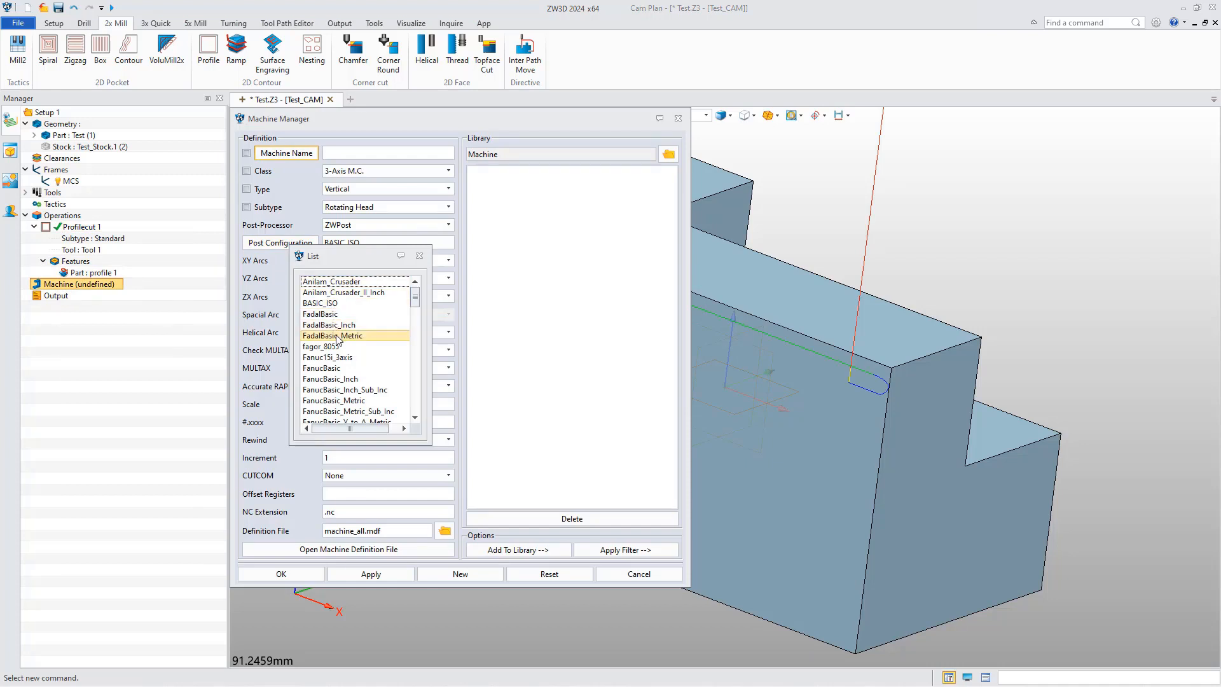
pyautogui.doubleClick(321, 367)
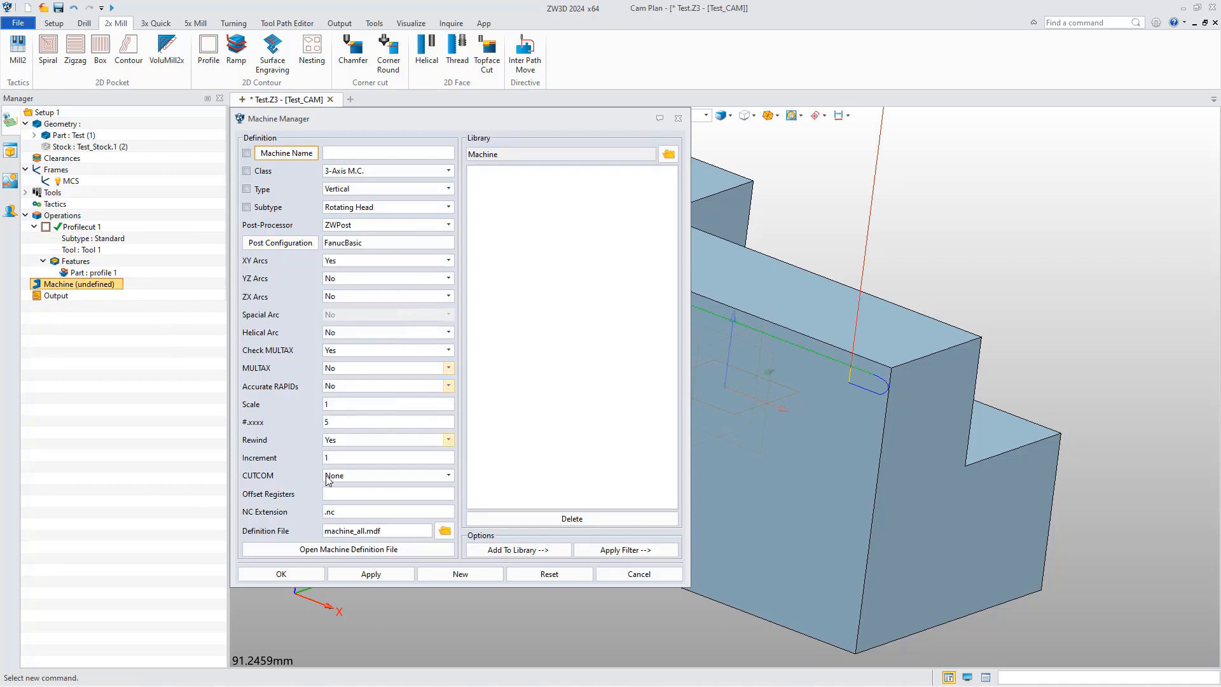
pyautogui.click(296, 573)
pyautogui.click(26, 285)
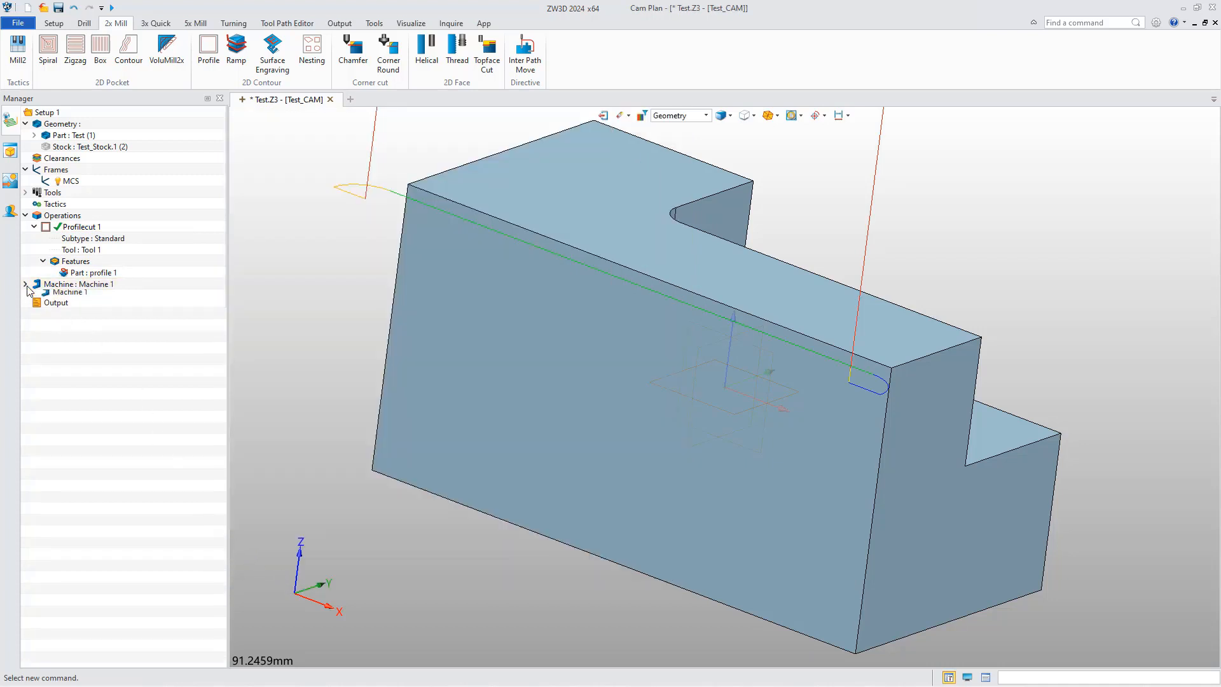
# Start Solid Verify for Profilecut 1, turn the stock to show its end face, and place the session dialog beside the operation tree.
pyautogui.click(58, 228)
pyautogui.rightClick(64, 230)
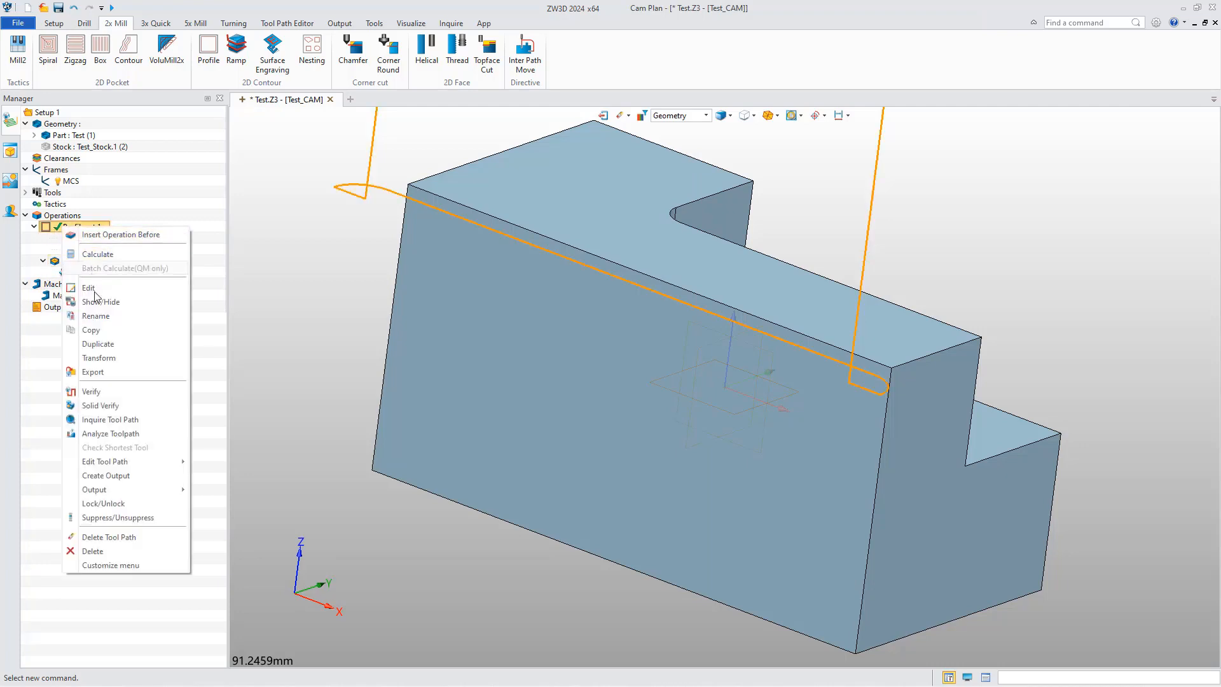
pyautogui.click(105, 405)
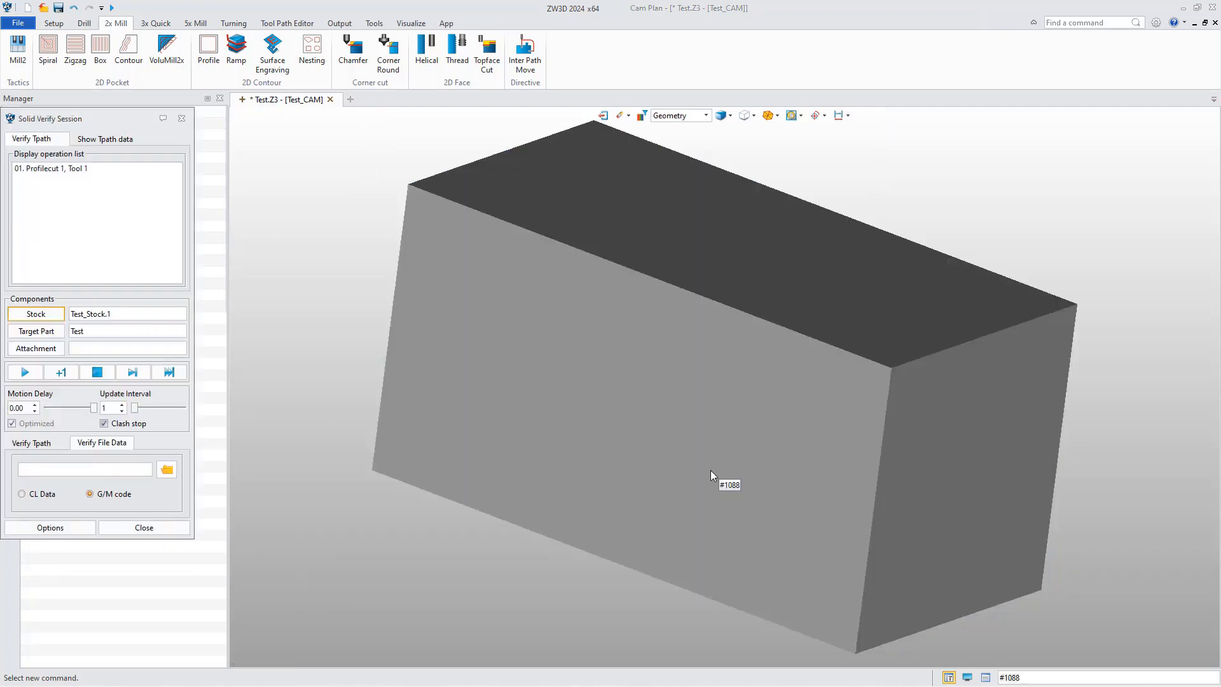
pyautogui.moveTo(710, 471); pyautogui.dragTo(537, 507, button='right')
pyautogui.scroll(-5, 661, 455)
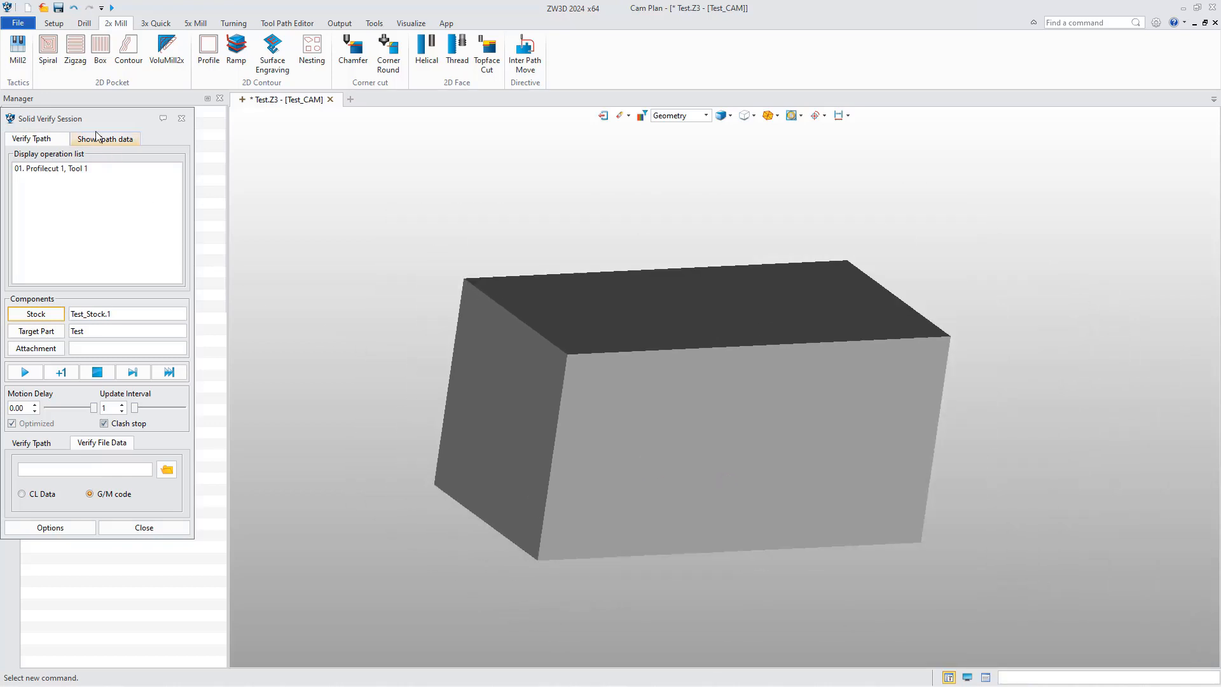
pyautogui.moveTo(121, 119); pyautogui.dragTo(337, 173)
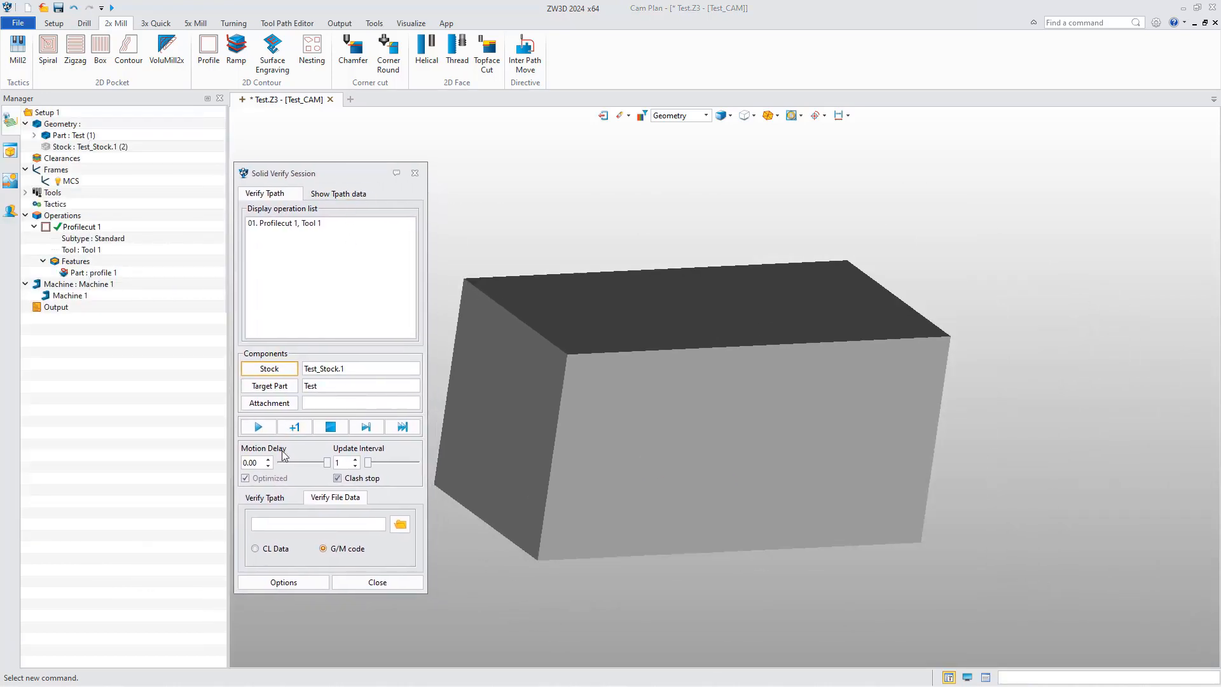
# Load the G/M code file Test-2x.nc from E:\Work\Verify\NC as the verify file data and run the cutting simulation.
pyautogui.click(396, 524)
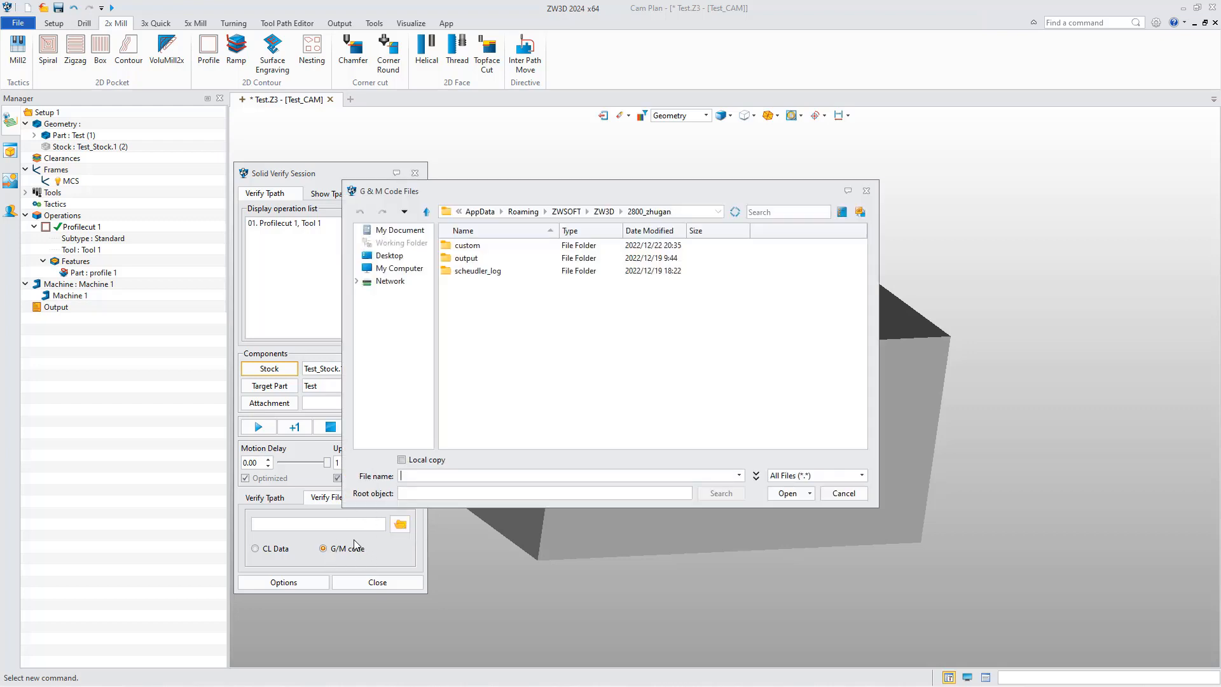
pyautogui.write('E:\\Work\\Verify\\NC')
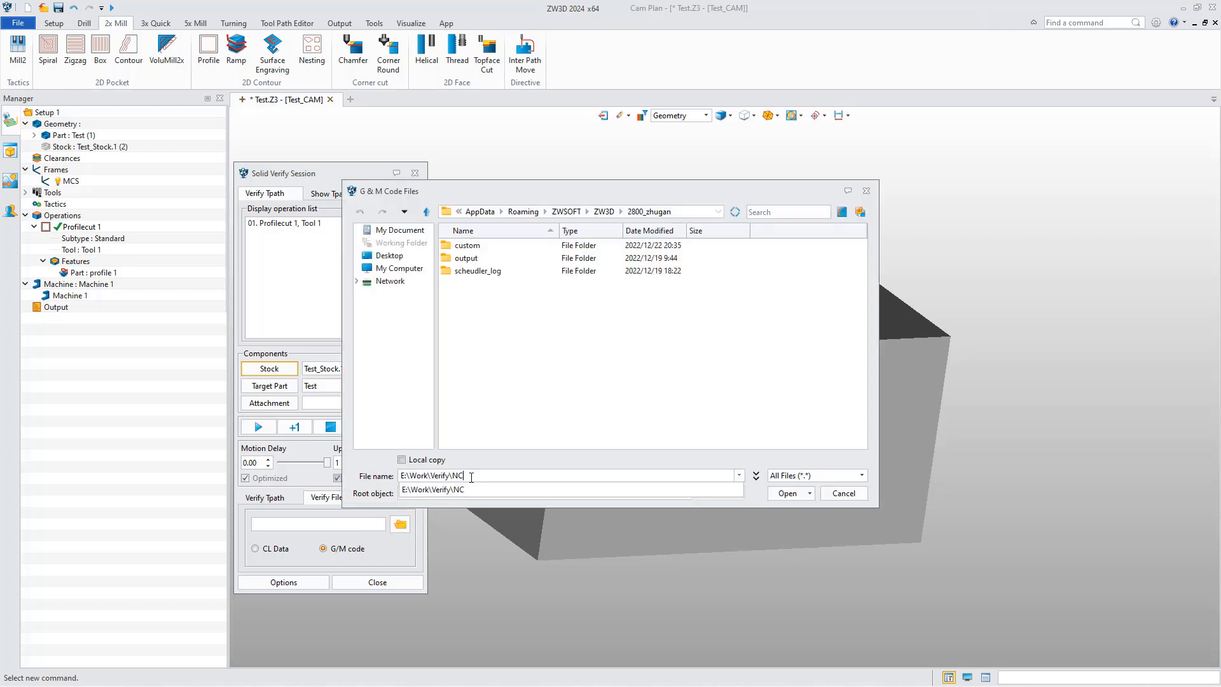
pyautogui.click(786, 493)
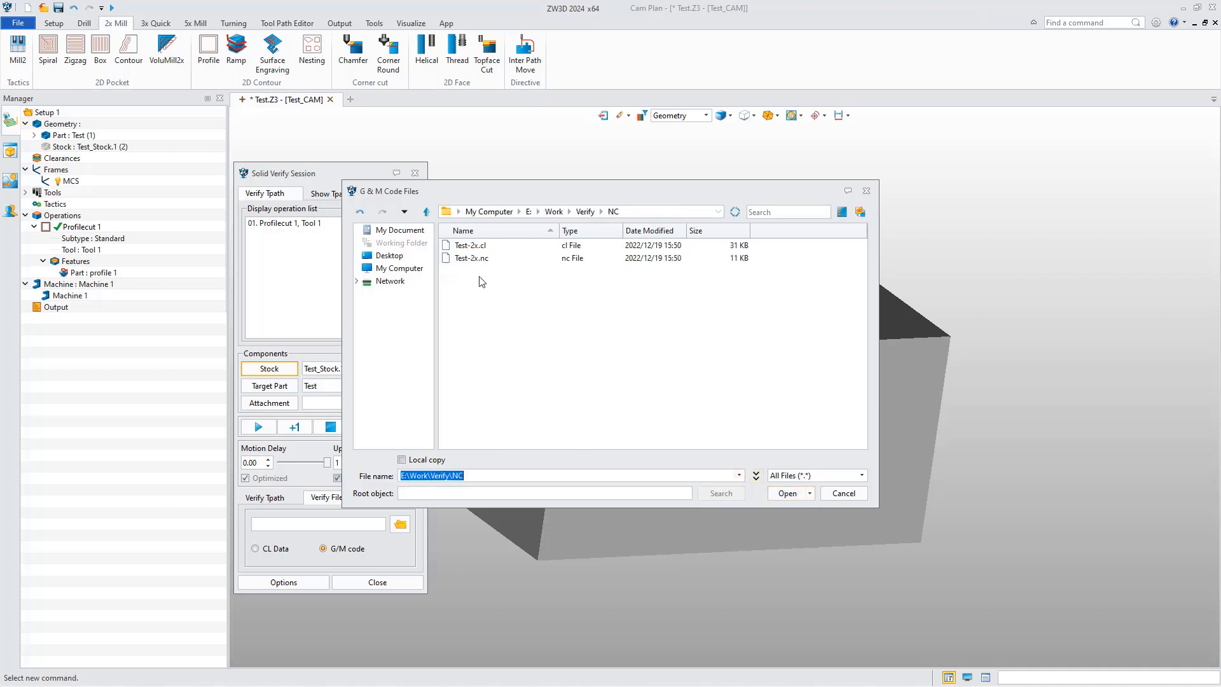
pyautogui.doubleClick(469, 263)
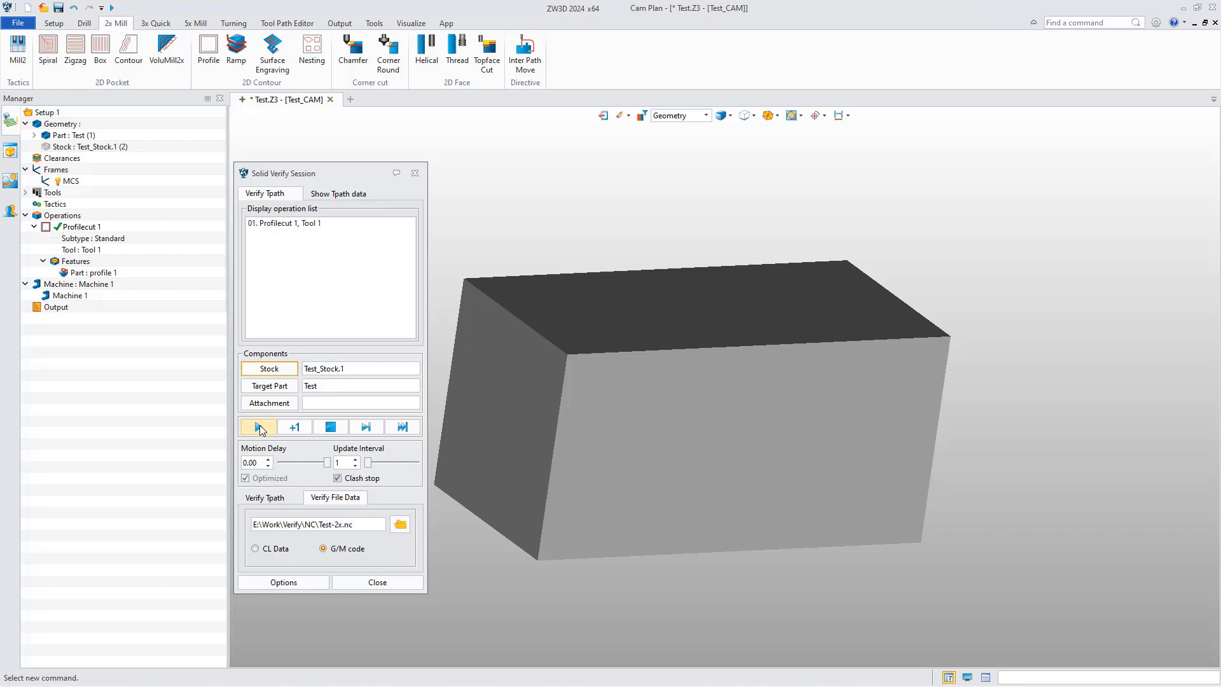
pyautogui.click(259, 426)
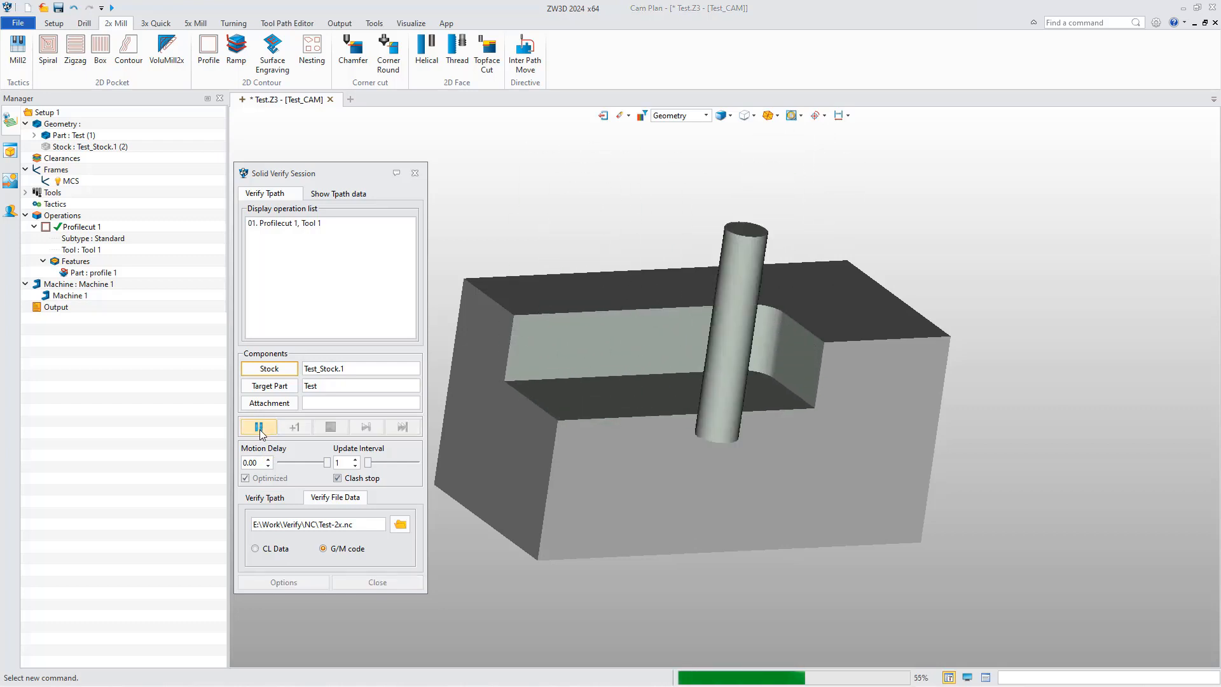